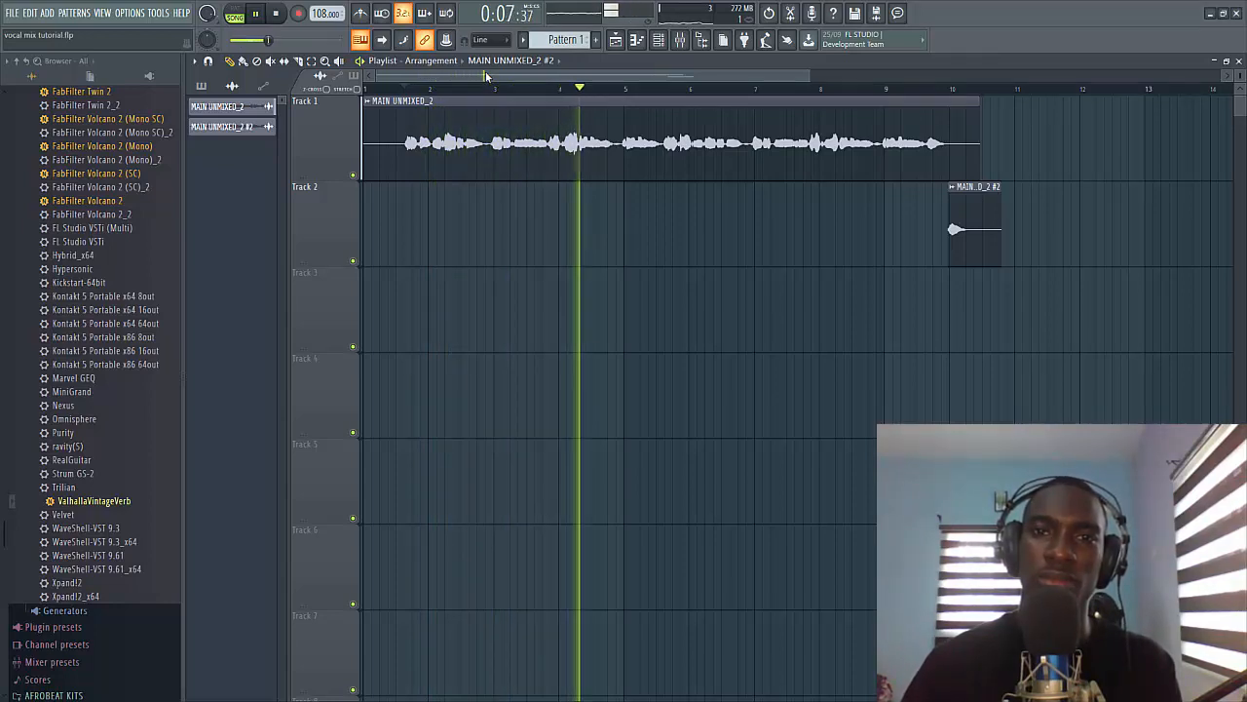
Play back the opening bars of the MAIN UNMIXED_2 vocal clip in the playlist
key(space)
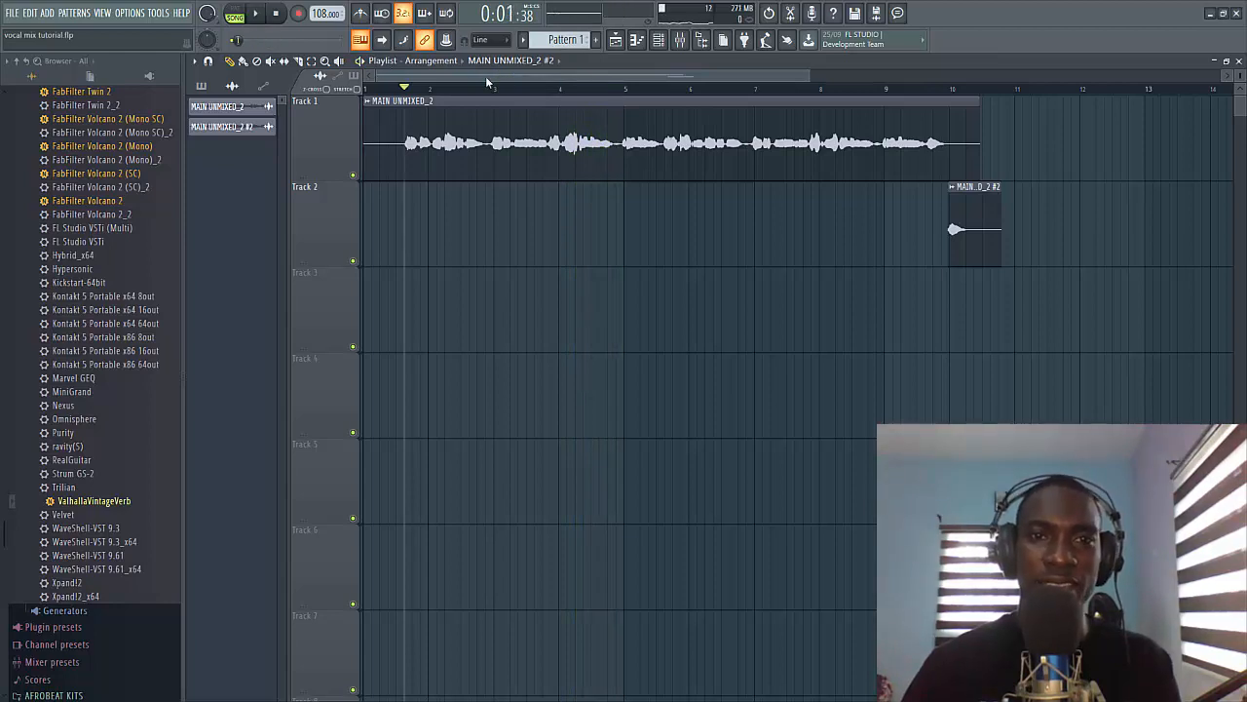
key(space)
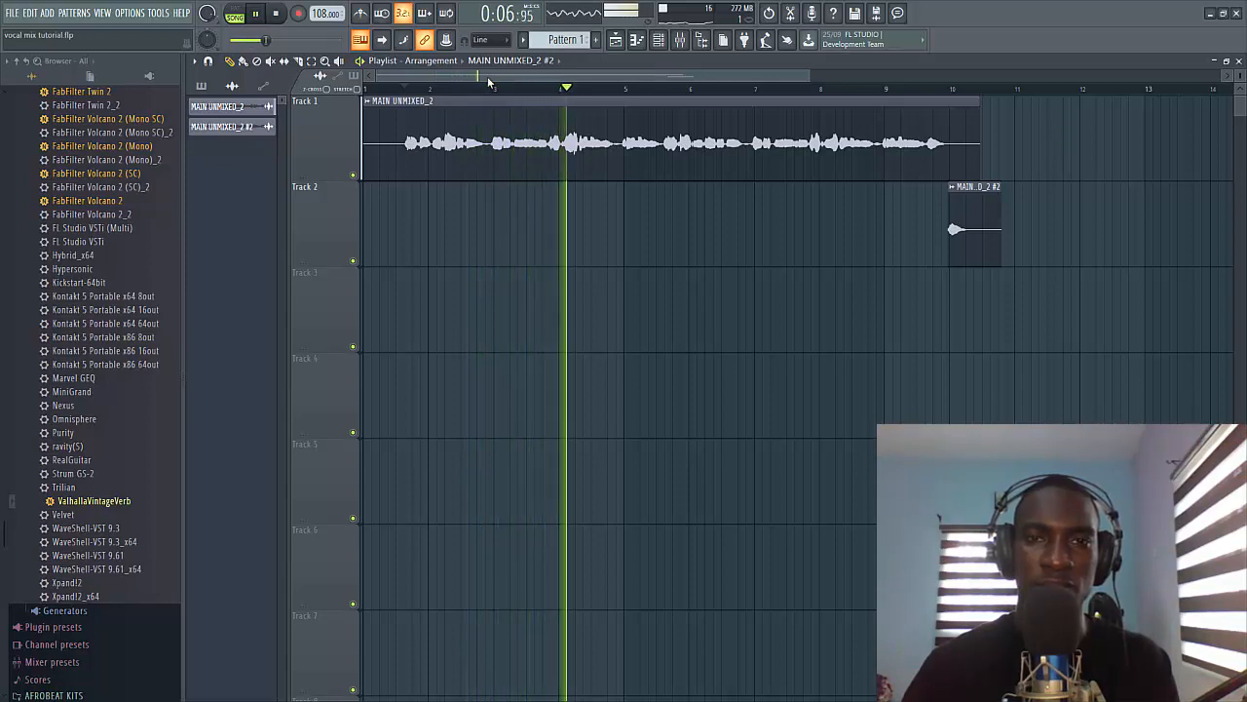
key(space)
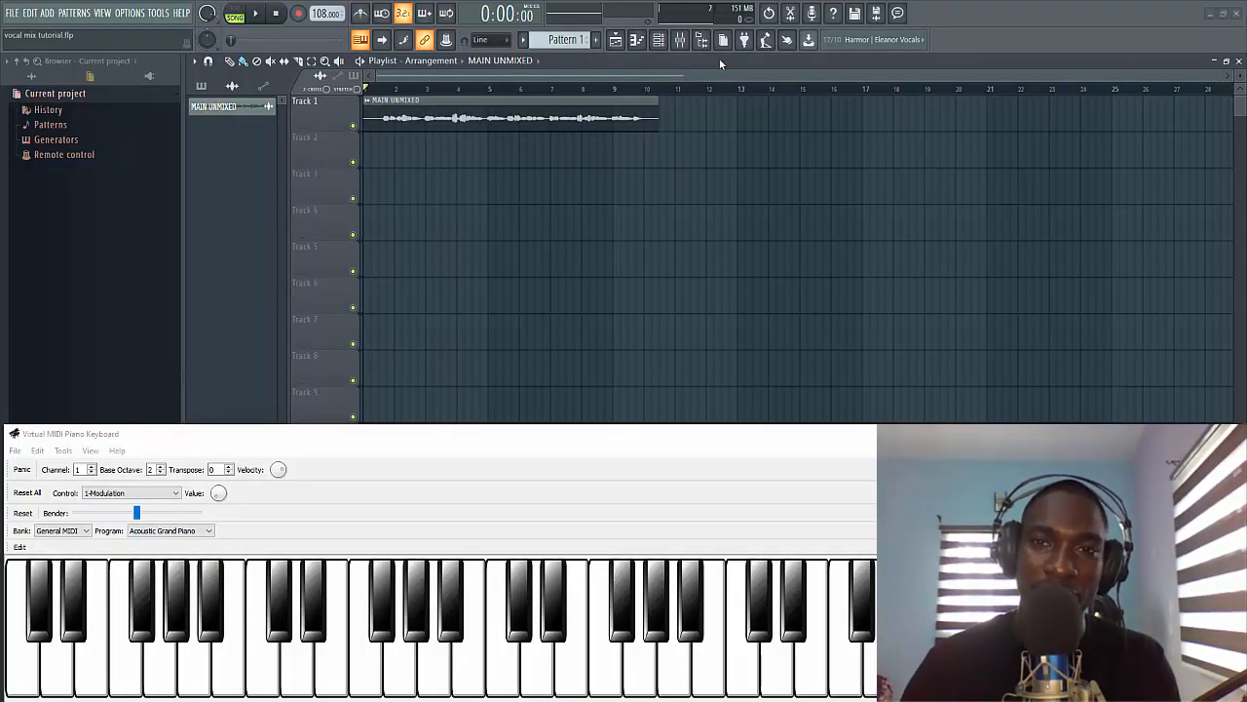
Play the MAIN UNMIXED vocal from the start several times alongside piano notes to identify its key
drag(1220, 76, 785, 76)
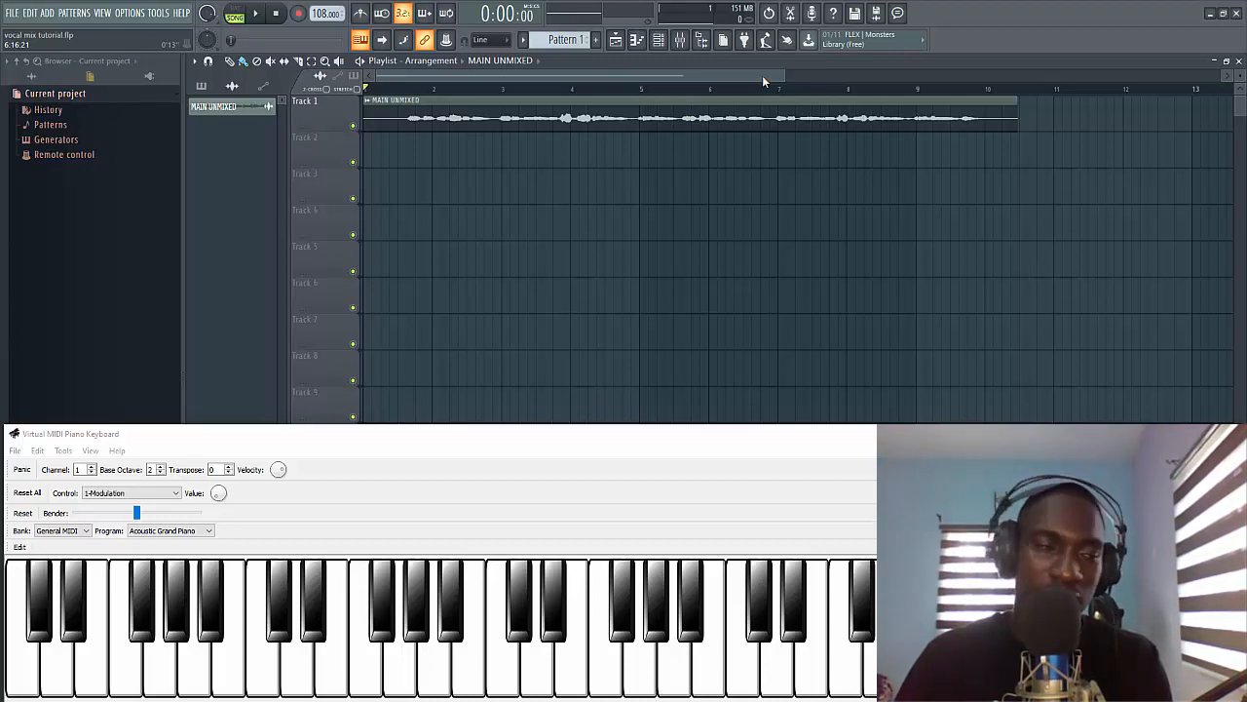
key(space)
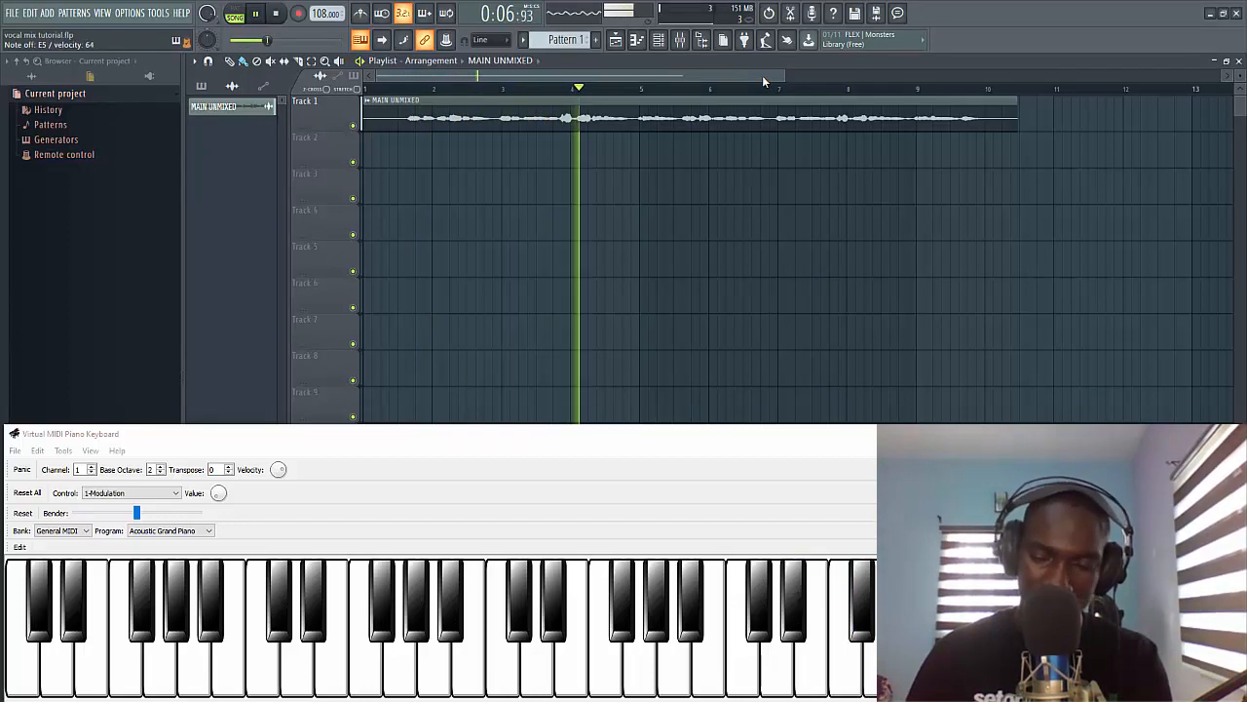
key(space)
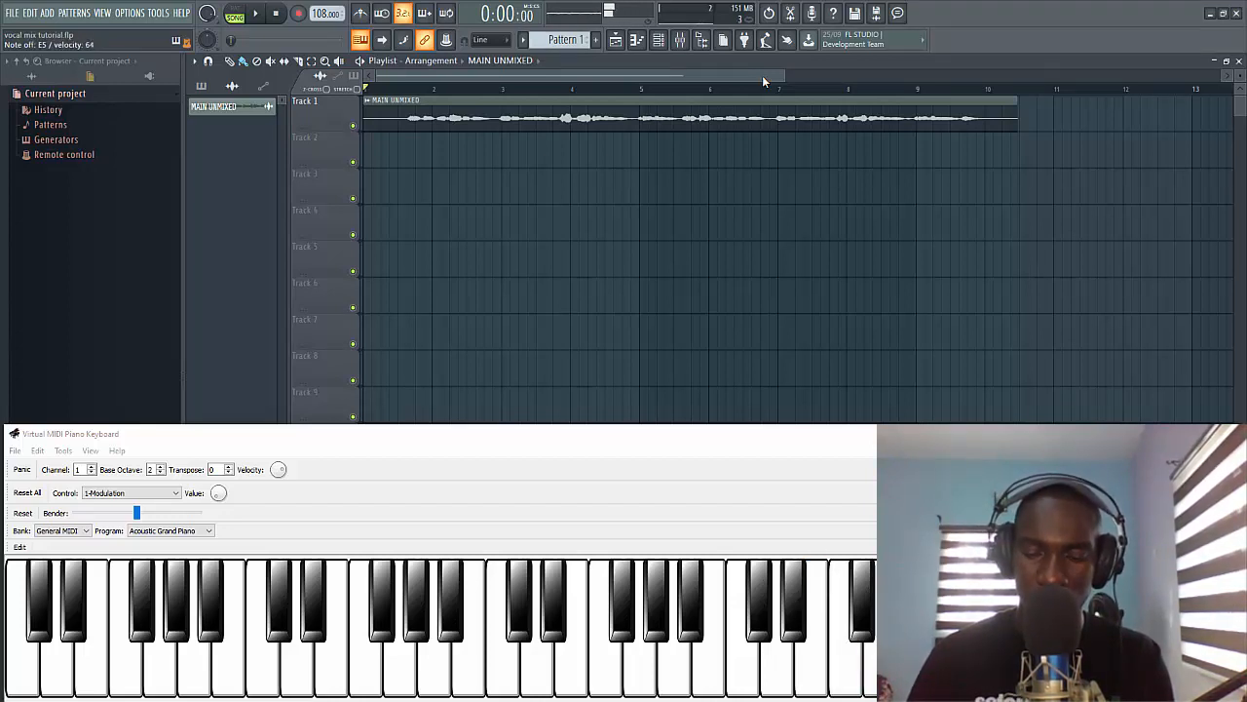
key(space)
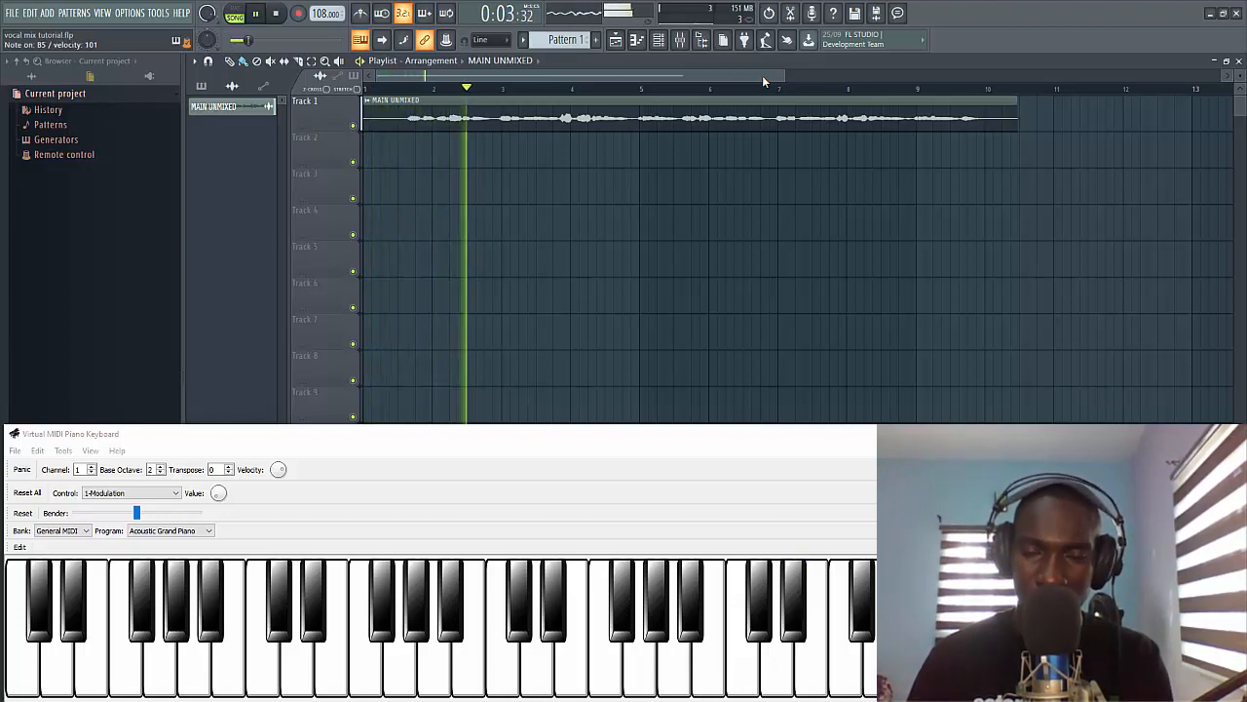
key(space)
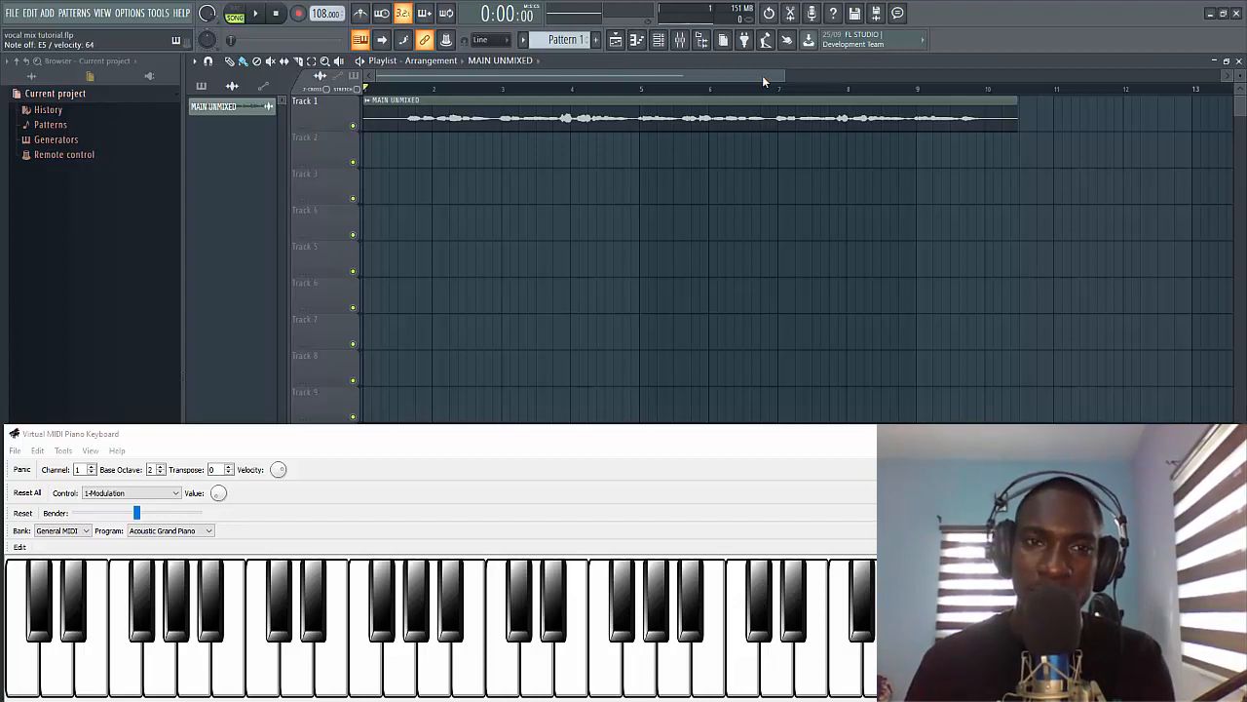
key(space)
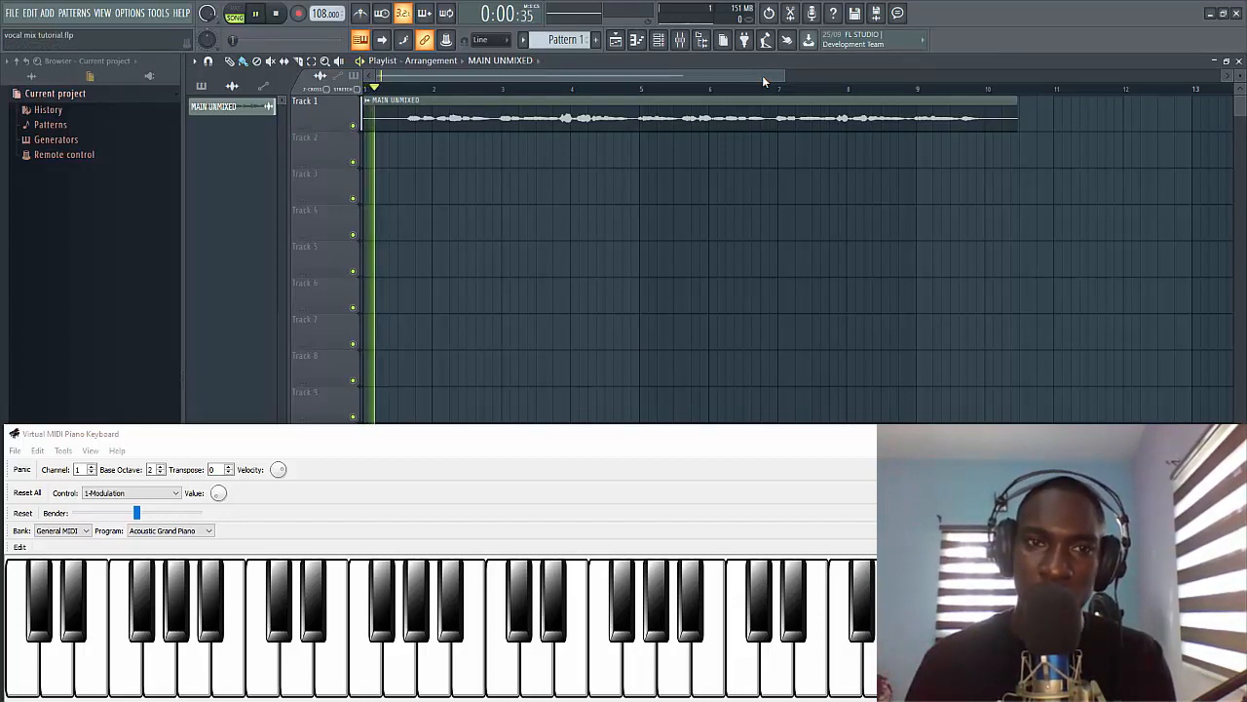
key(space)
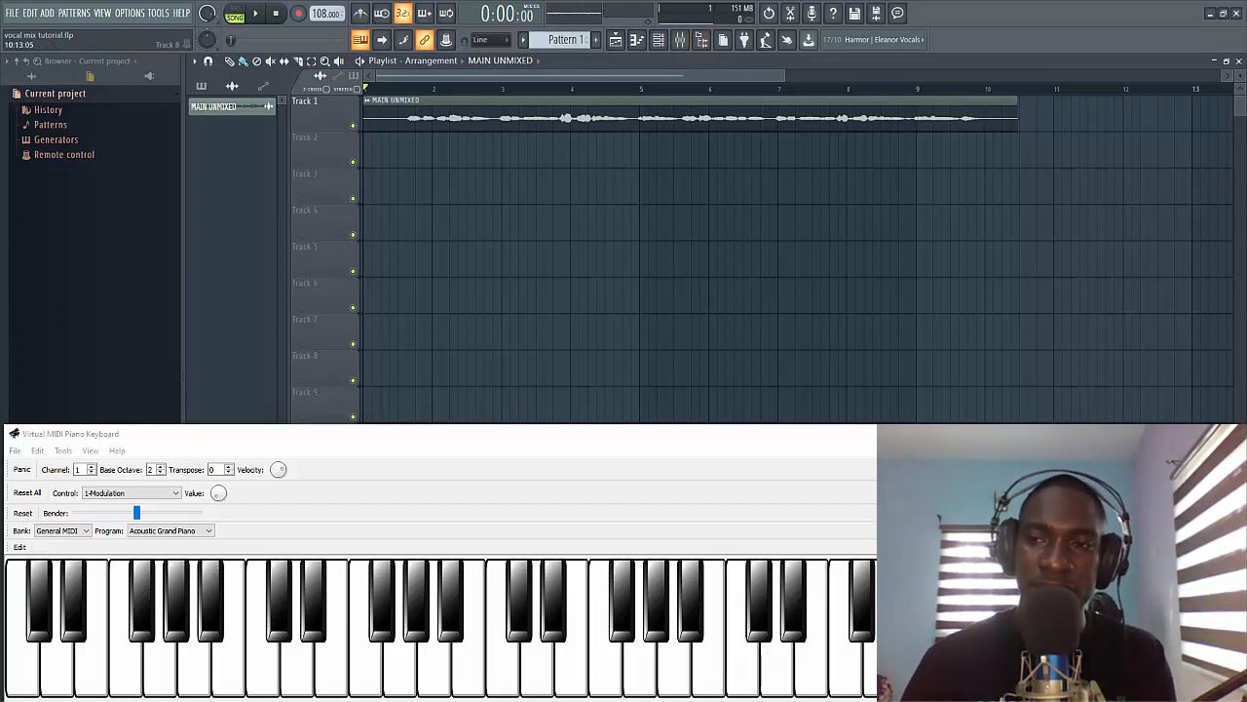
Route the MAIN UNMIXED channel to mixer insert 1
click(680, 39)
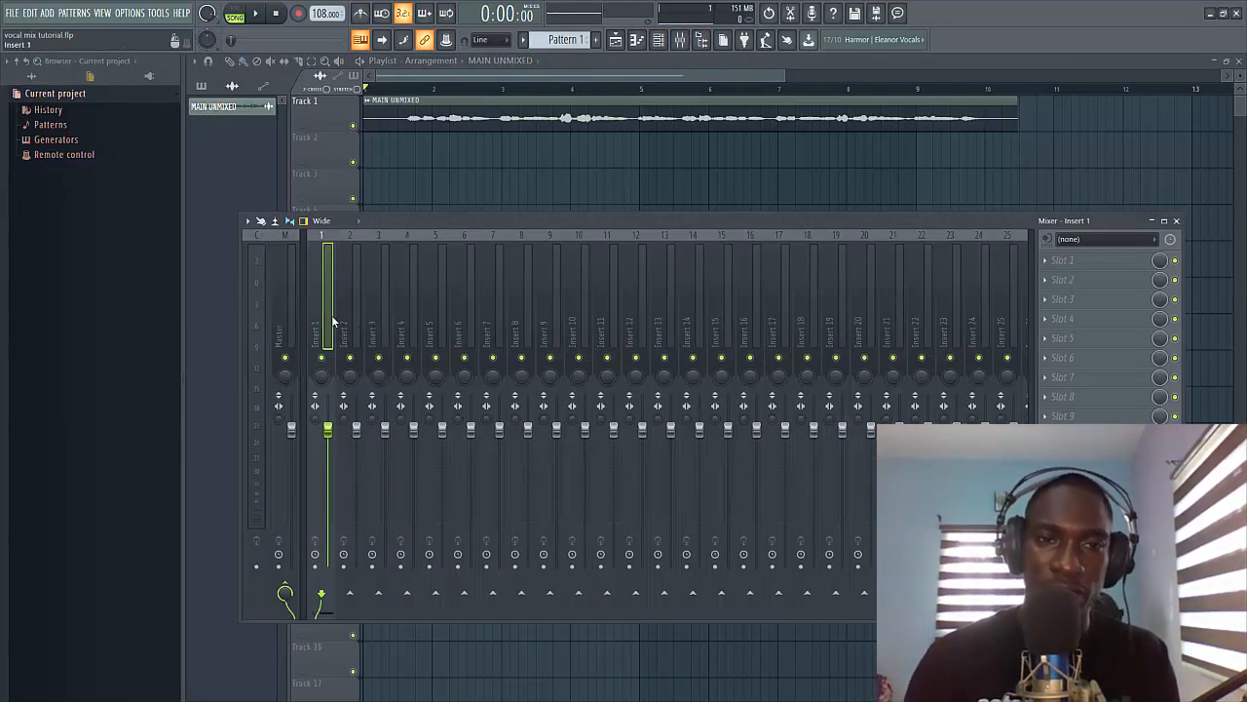
key(F6)
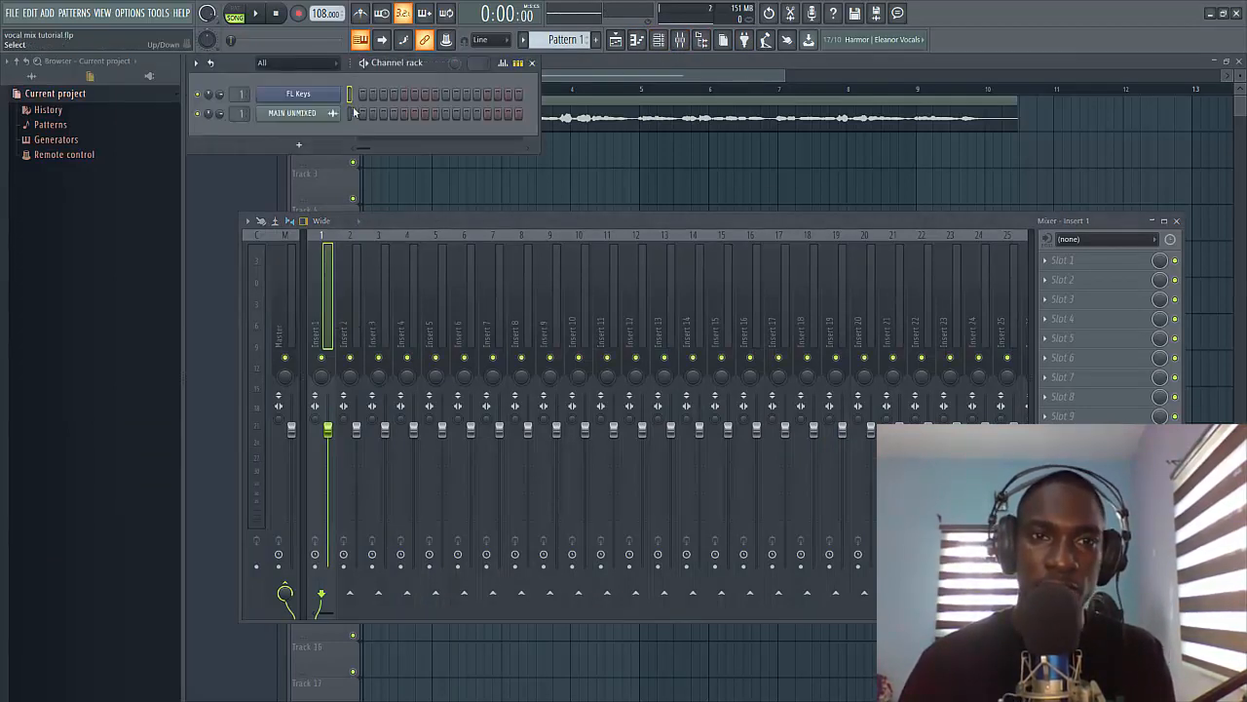
key(ctrl+l)
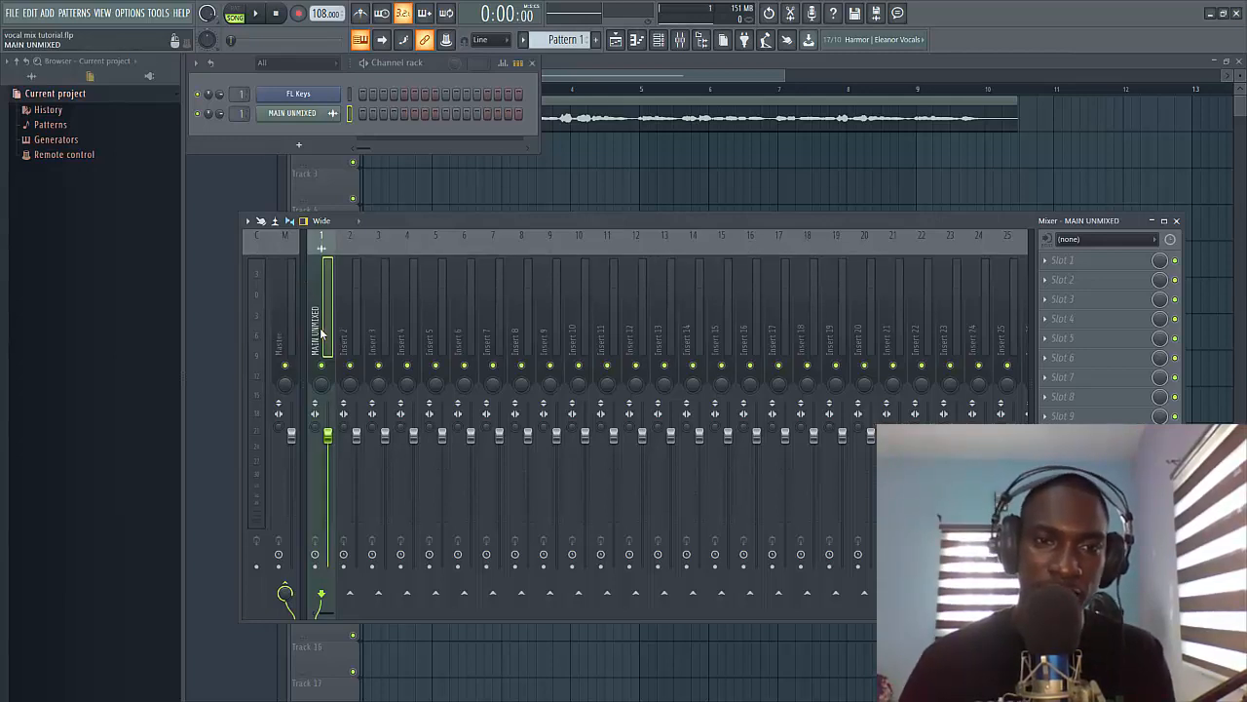
Rename the vocal's mixer track to MAIN UNMIXED KEY E
right_click(318, 331)
click(368, 277)
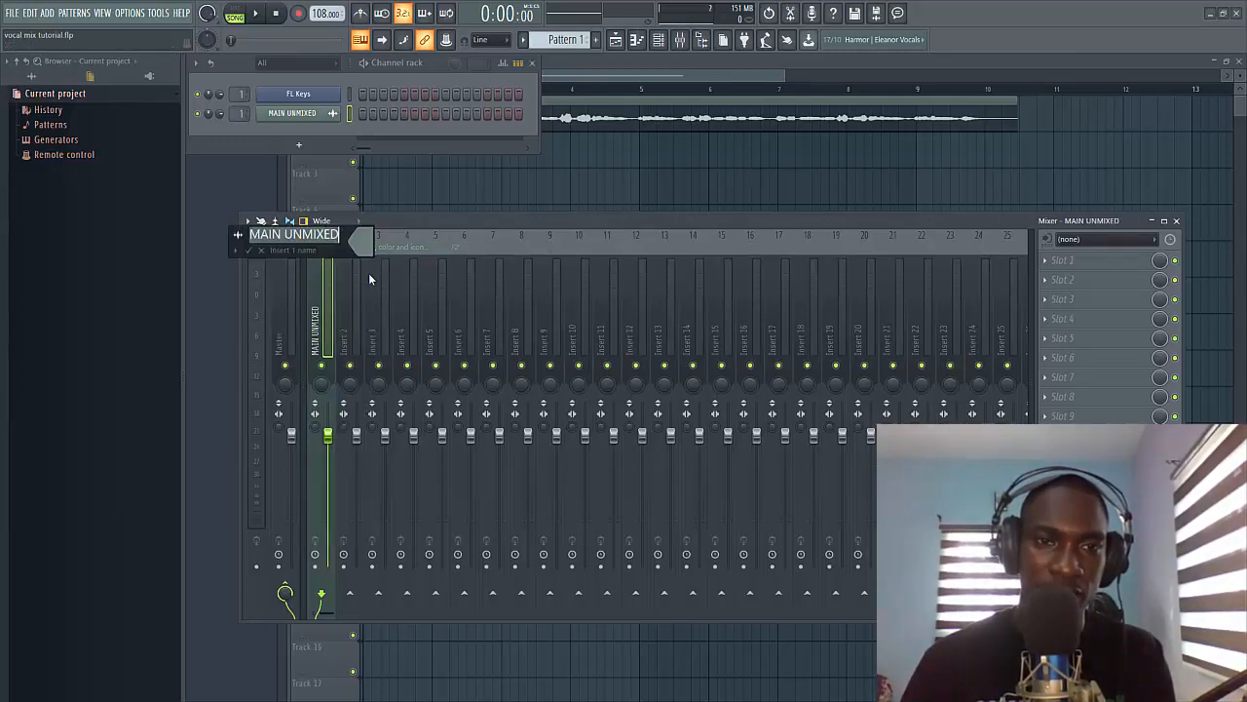
key(Right)
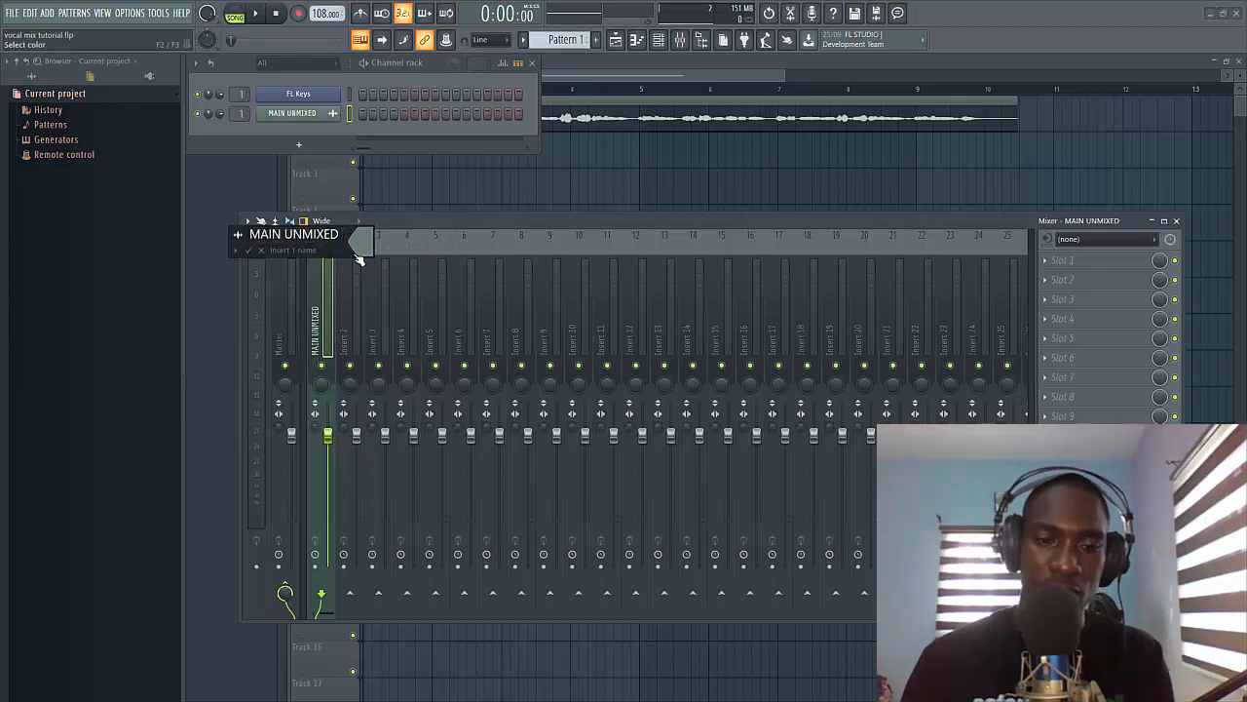
text(KEY)
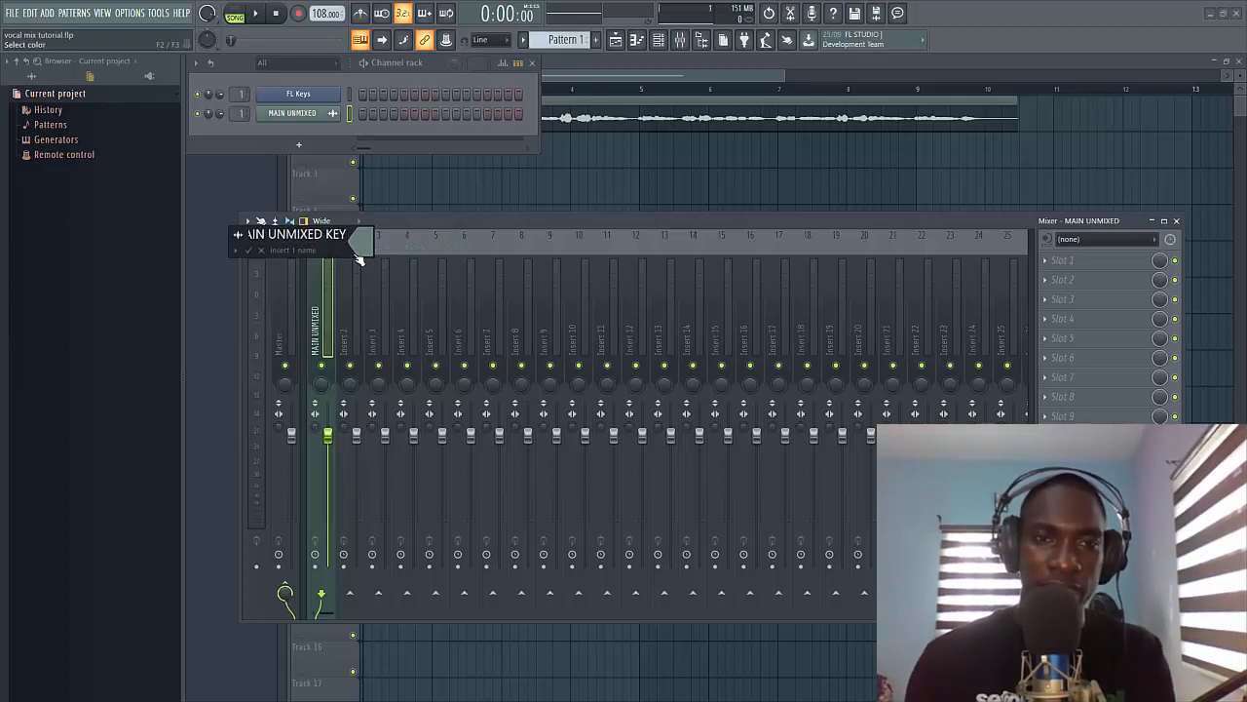
click(621, 86)
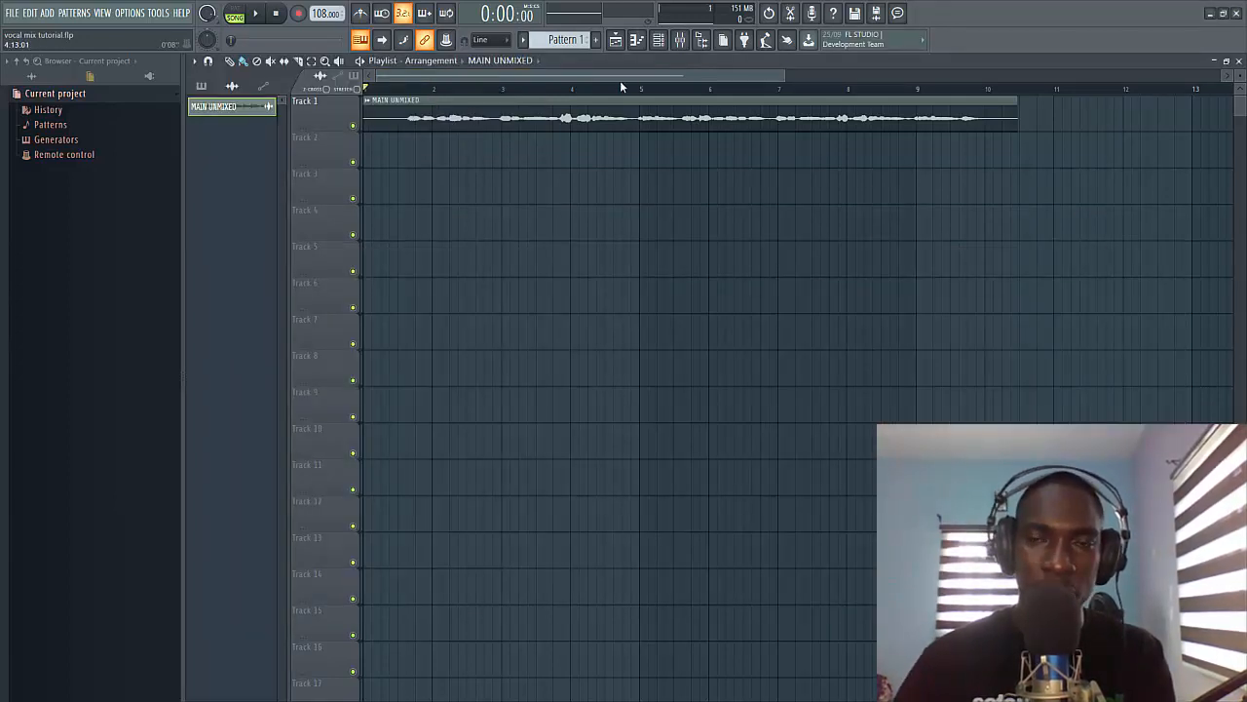
Load the AutoTuneVST effect from the plugin database into slot 1 of the vocal's mixer track
click(681, 40)
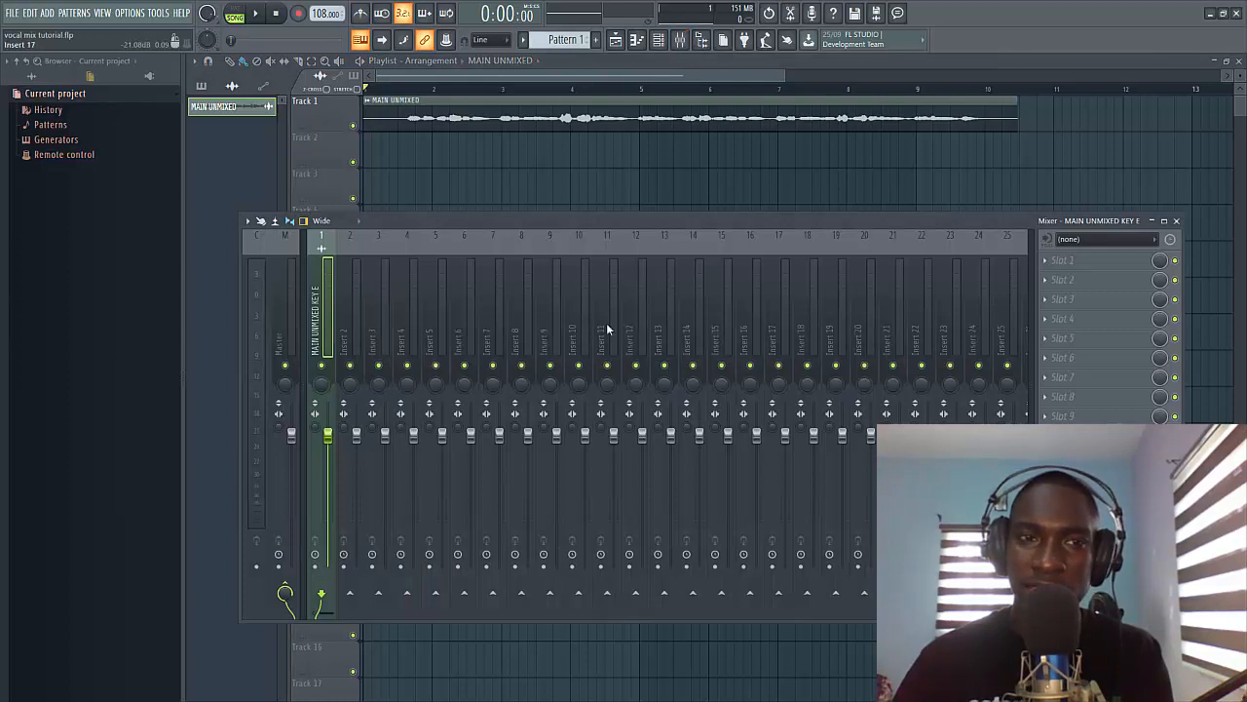
click(149, 76)
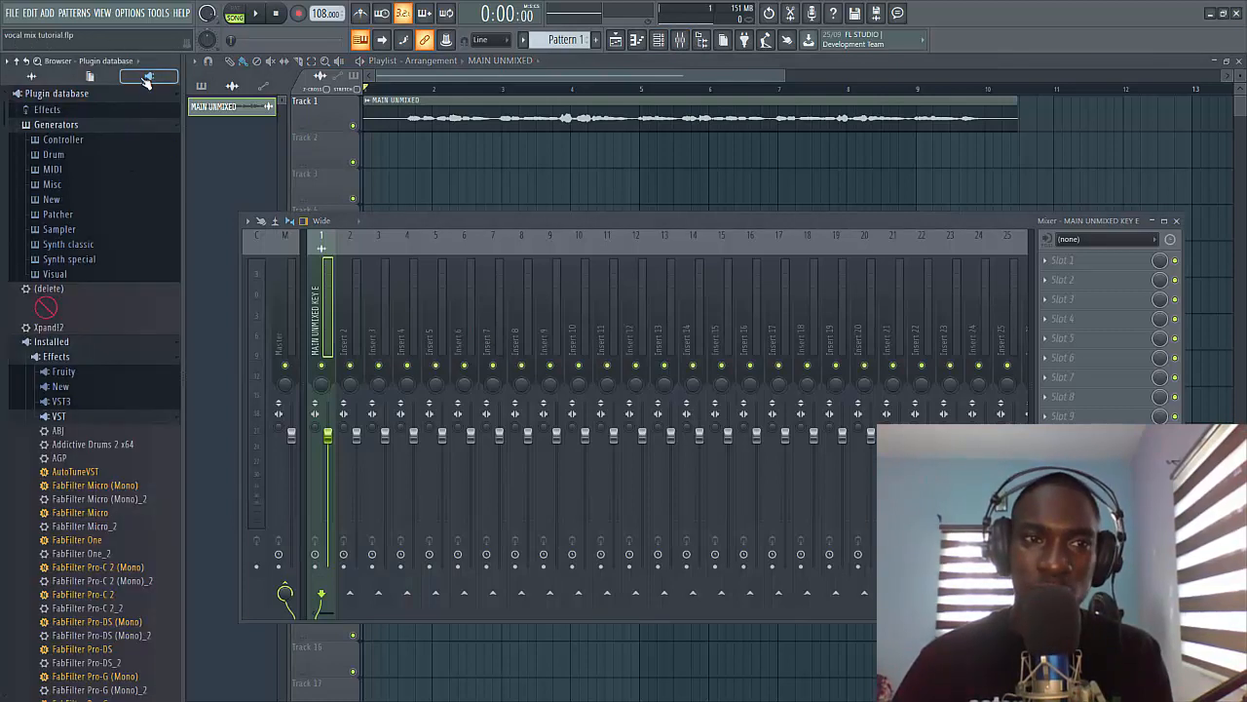
scroll(102, 331, down, 2)
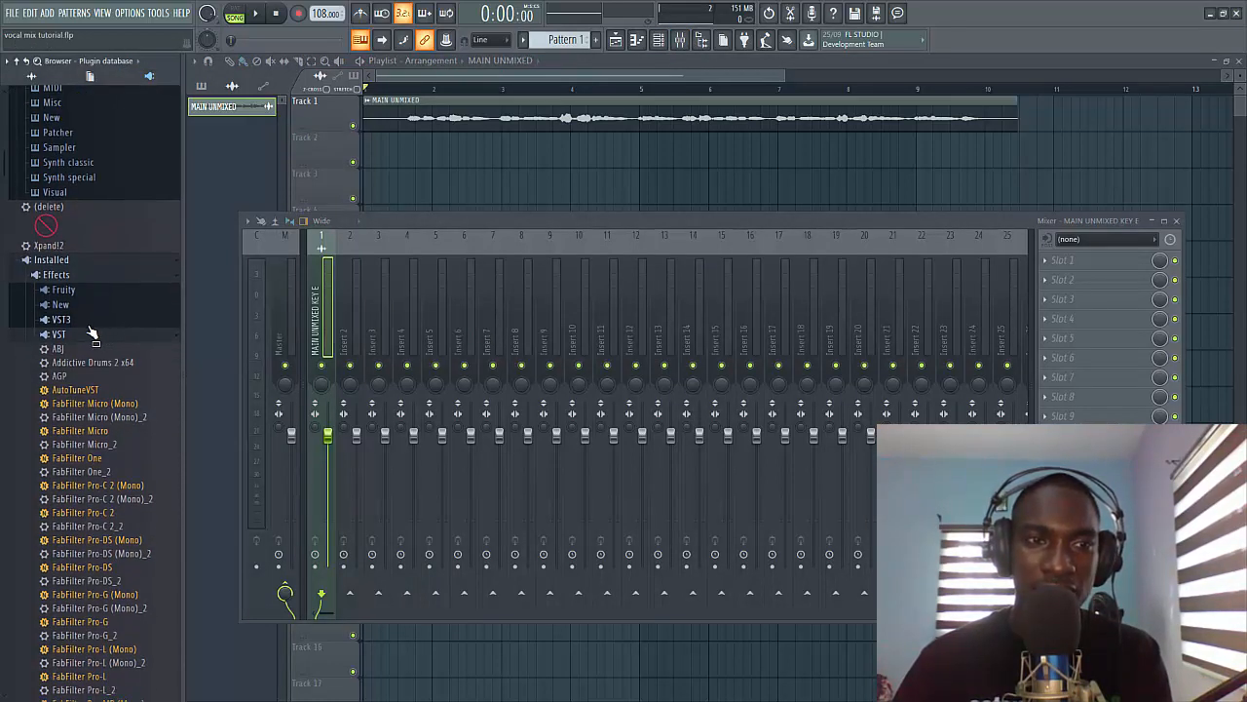
scroll(98, 331, down, 3)
drag(80, 225, 1088, 259)
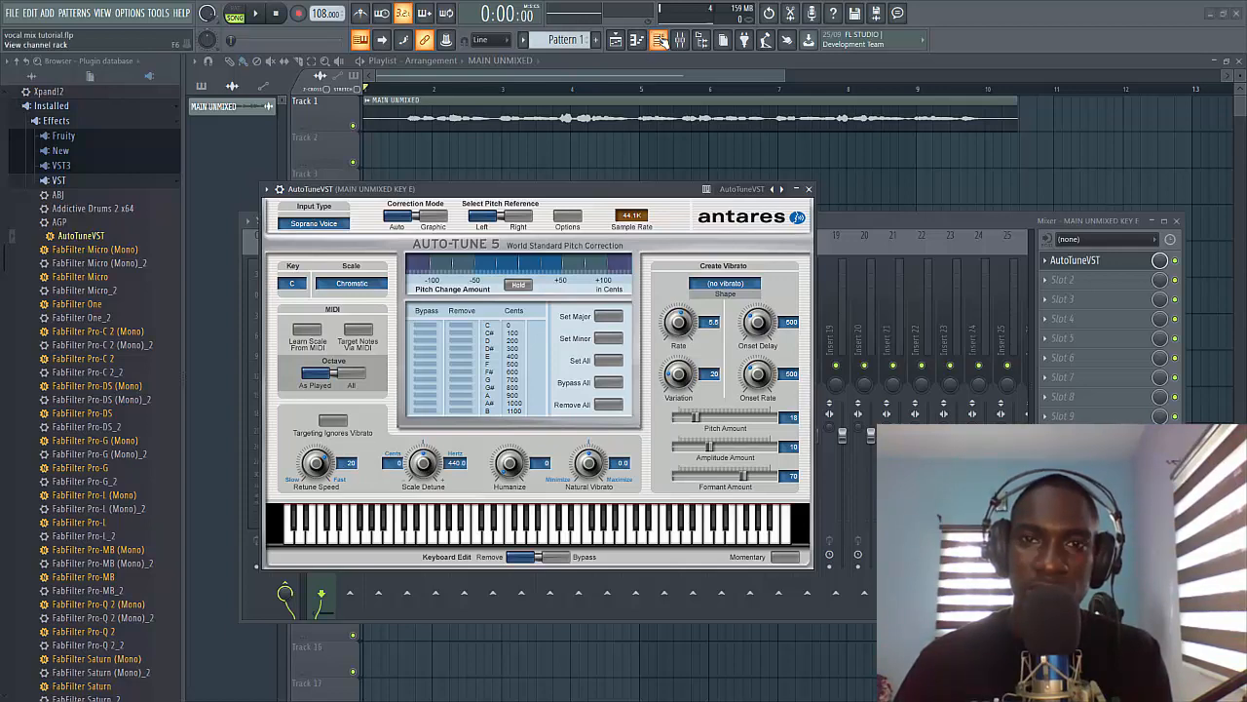
Listen to the MAIN UNMIXED clip in the playlist and stop playback near its end
click(655, 75)
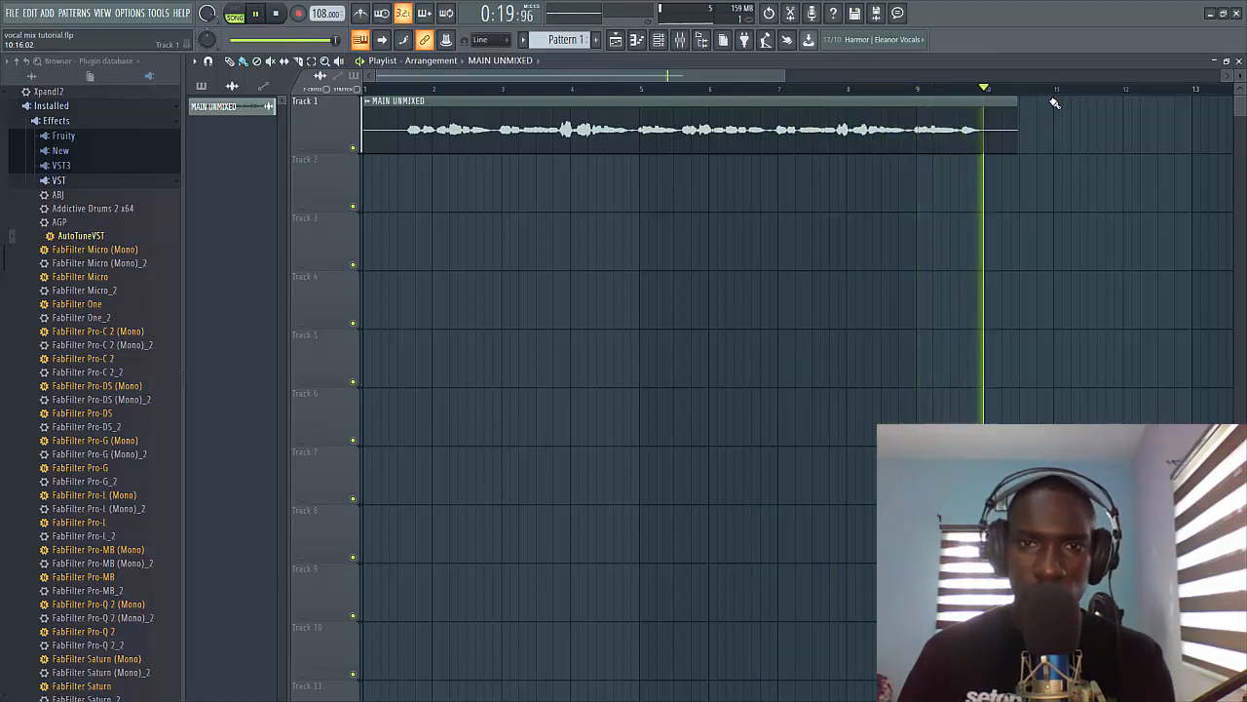
key(space)
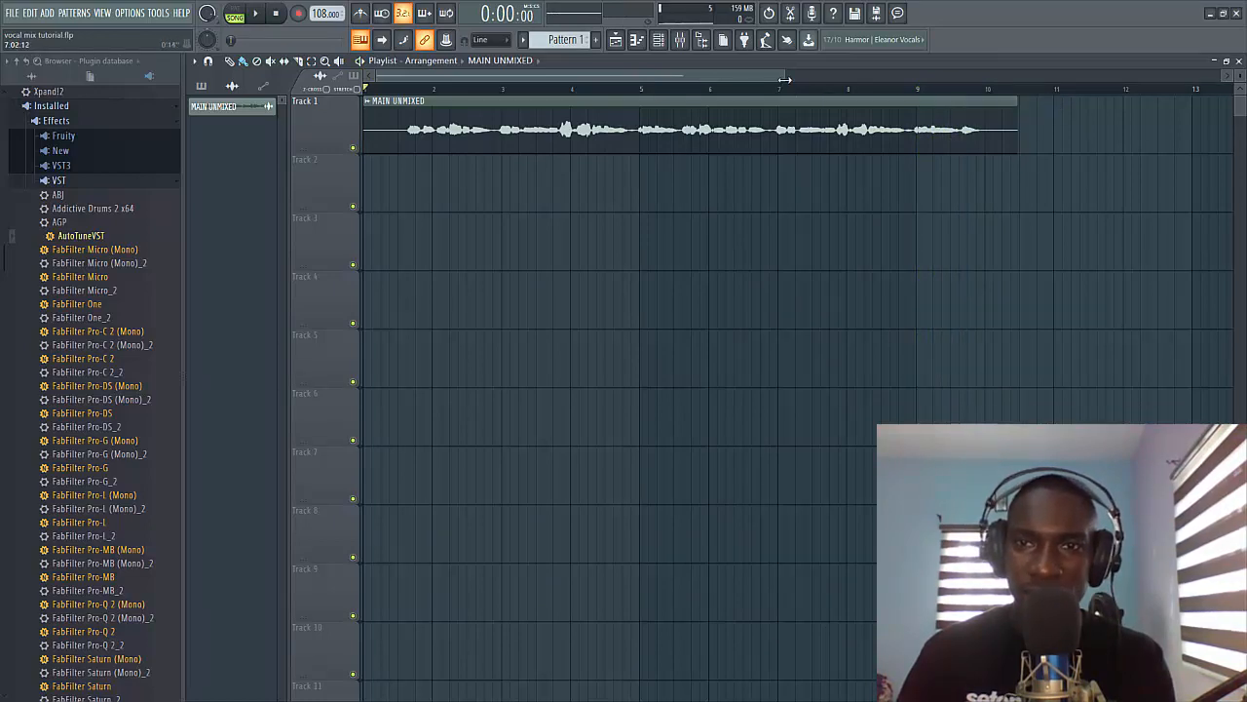
drag(1240, 75, 1239, 74)
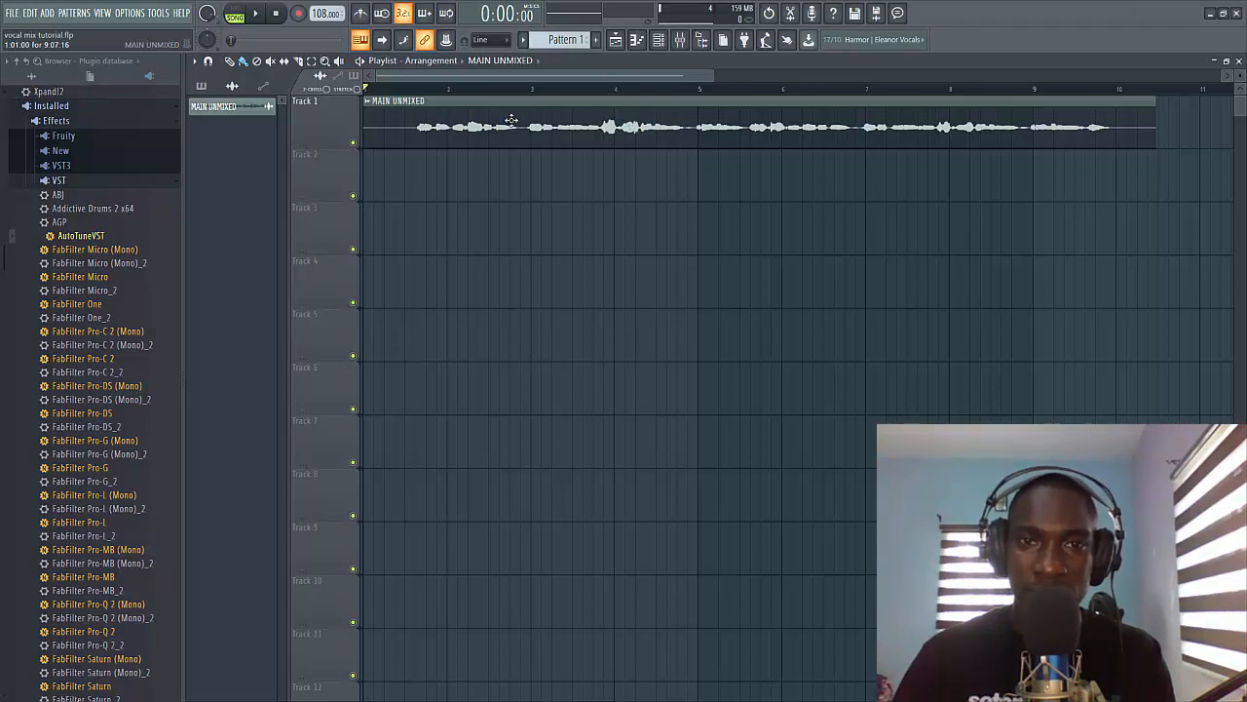
Set the key to E in the AutoTuneVST effect on the vocal's mixer track
click(680, 39)
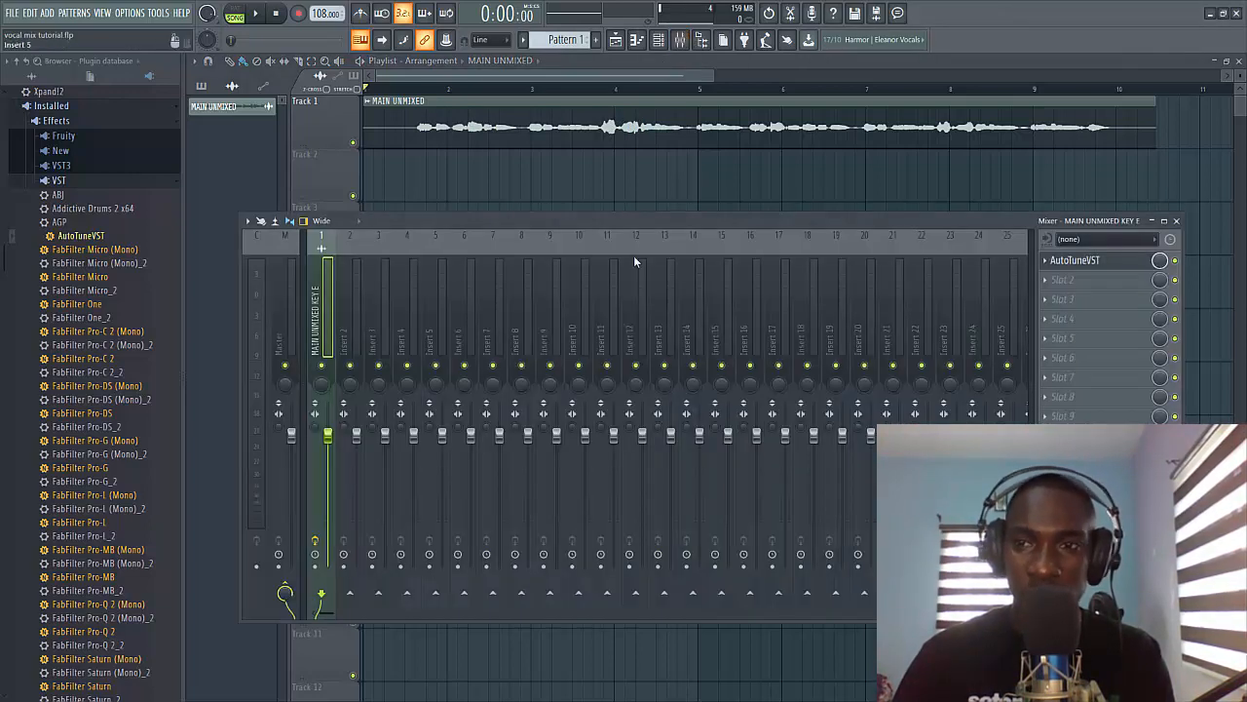
click(1102, 261)
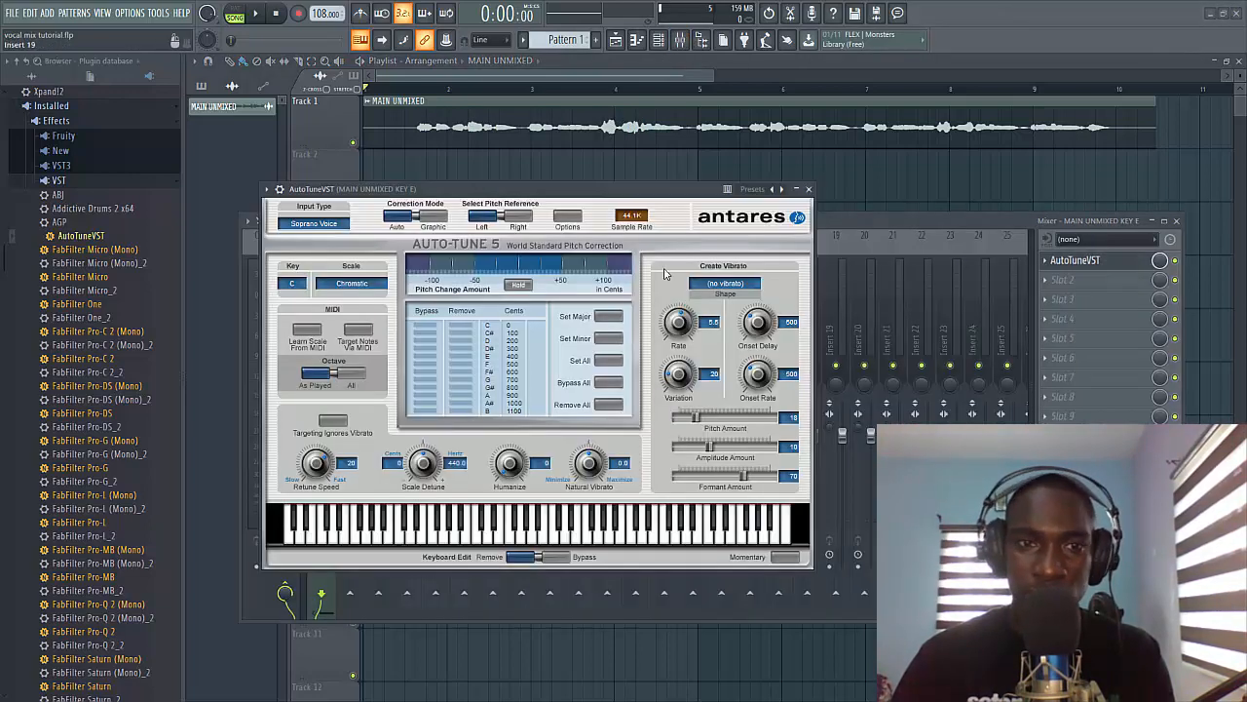
click(292, 284)
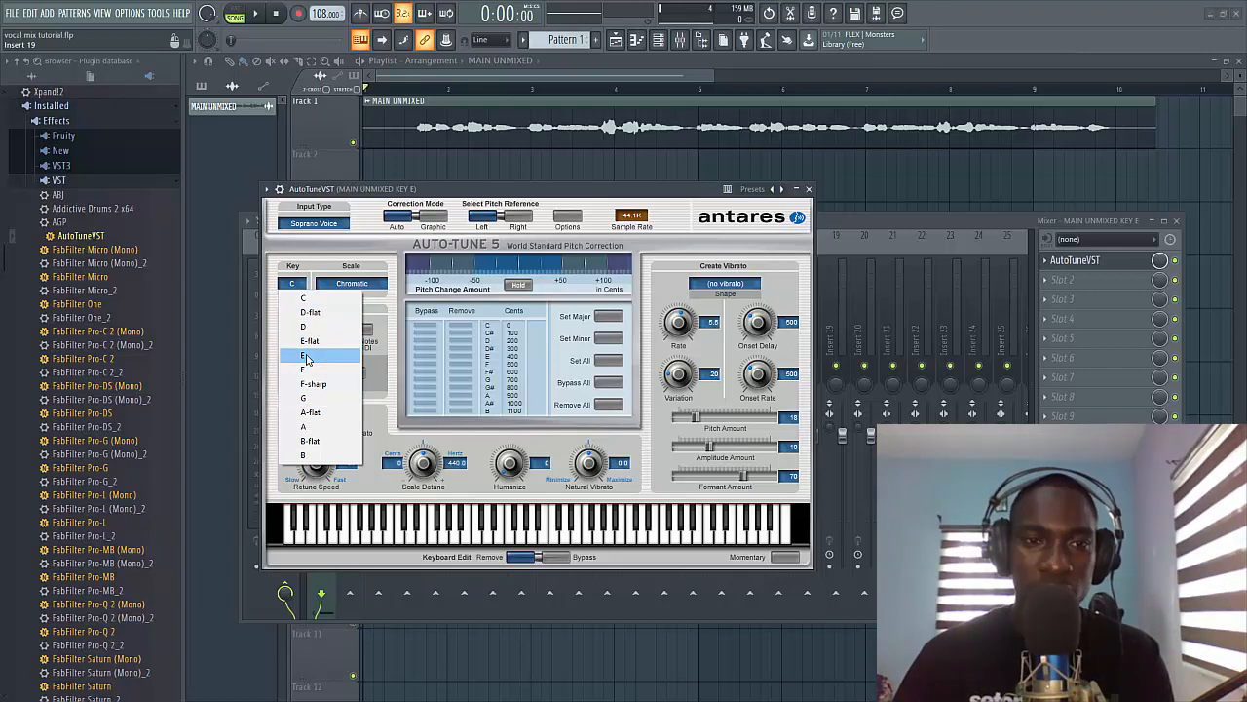
click(306, 357)
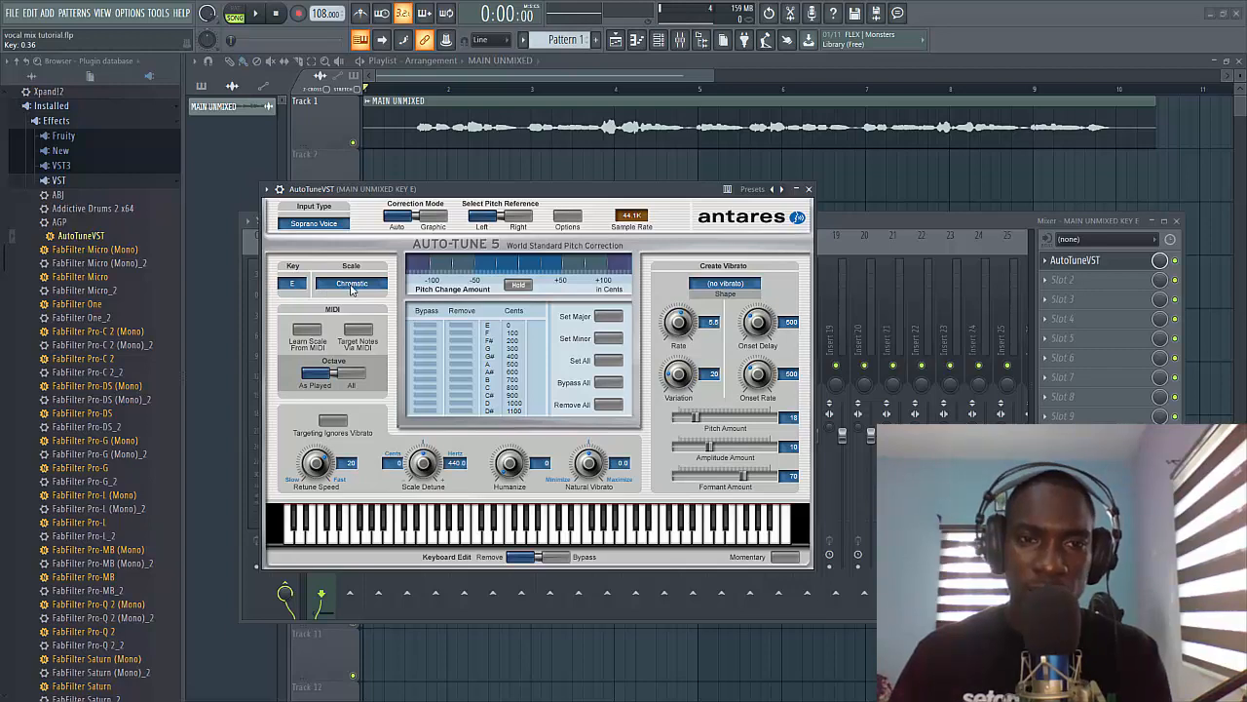
click(355, 285)
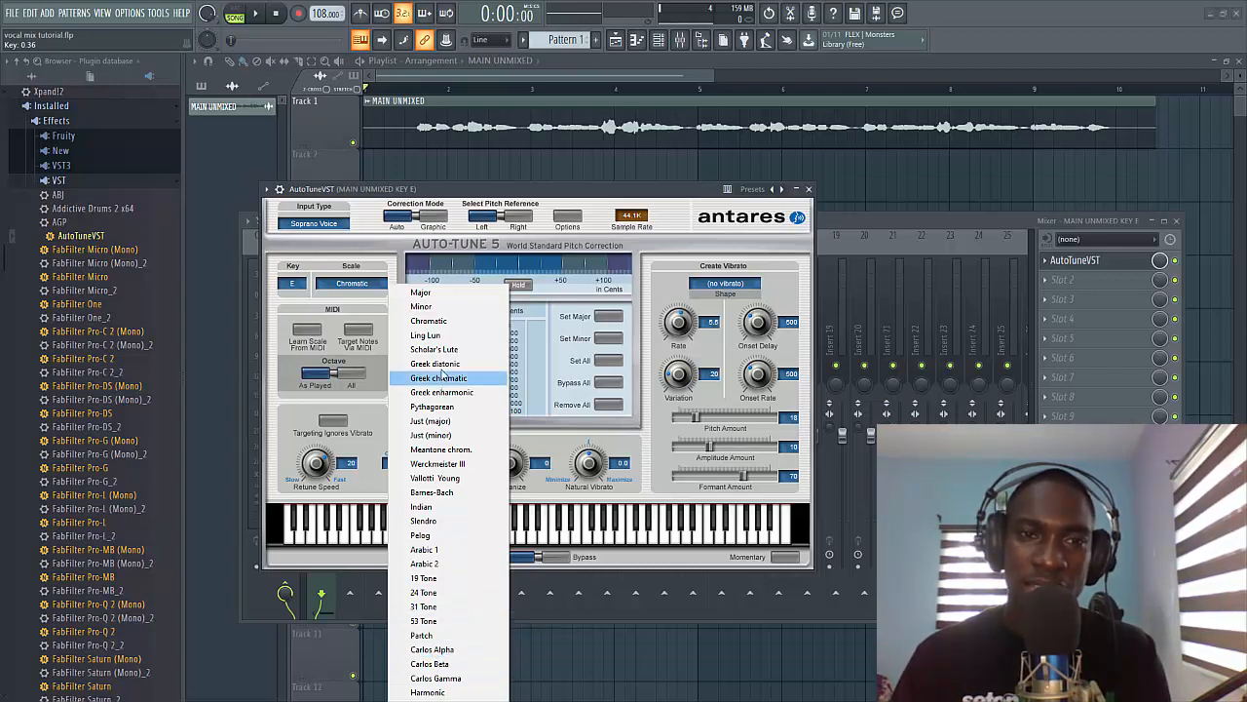
click(371, 269)
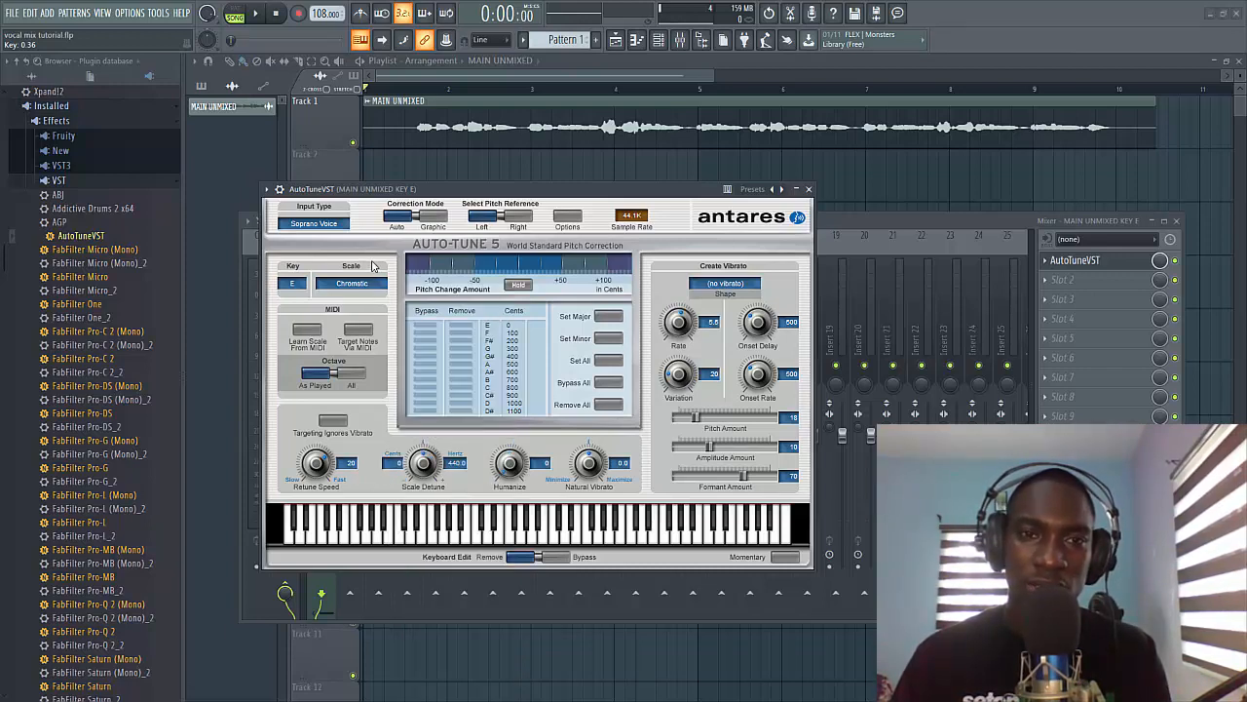
click(367, 284)
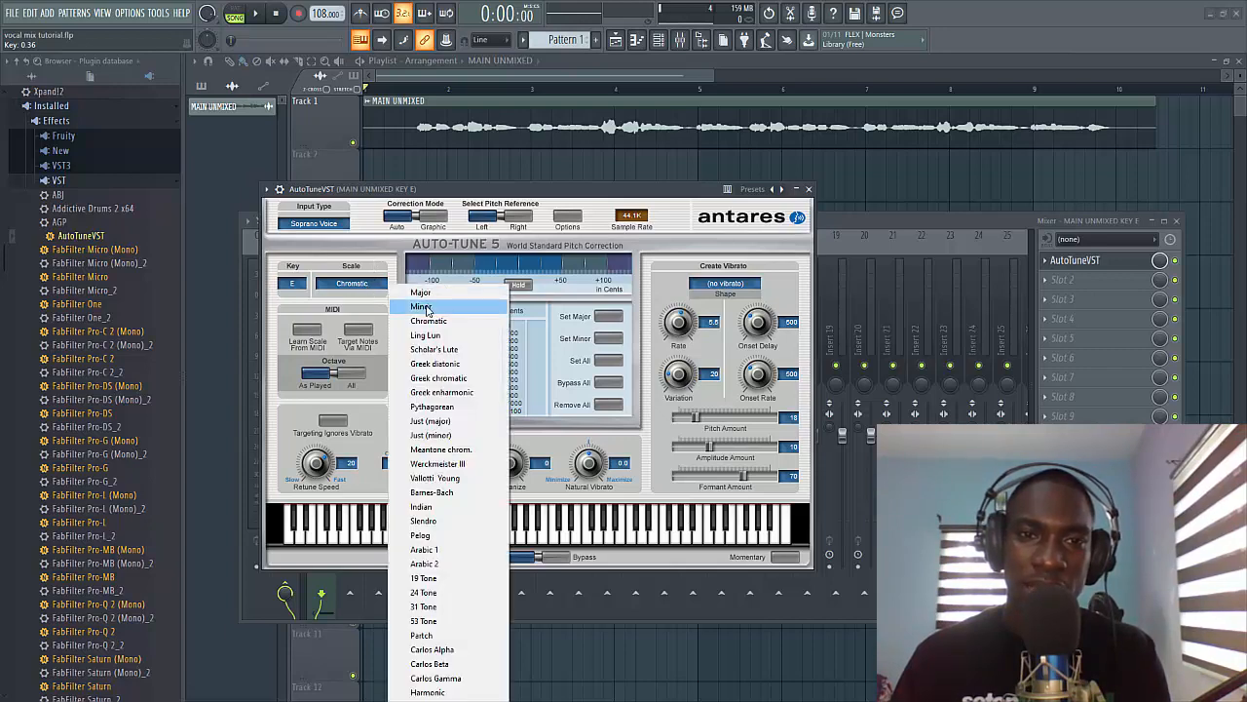
click(368, 271)
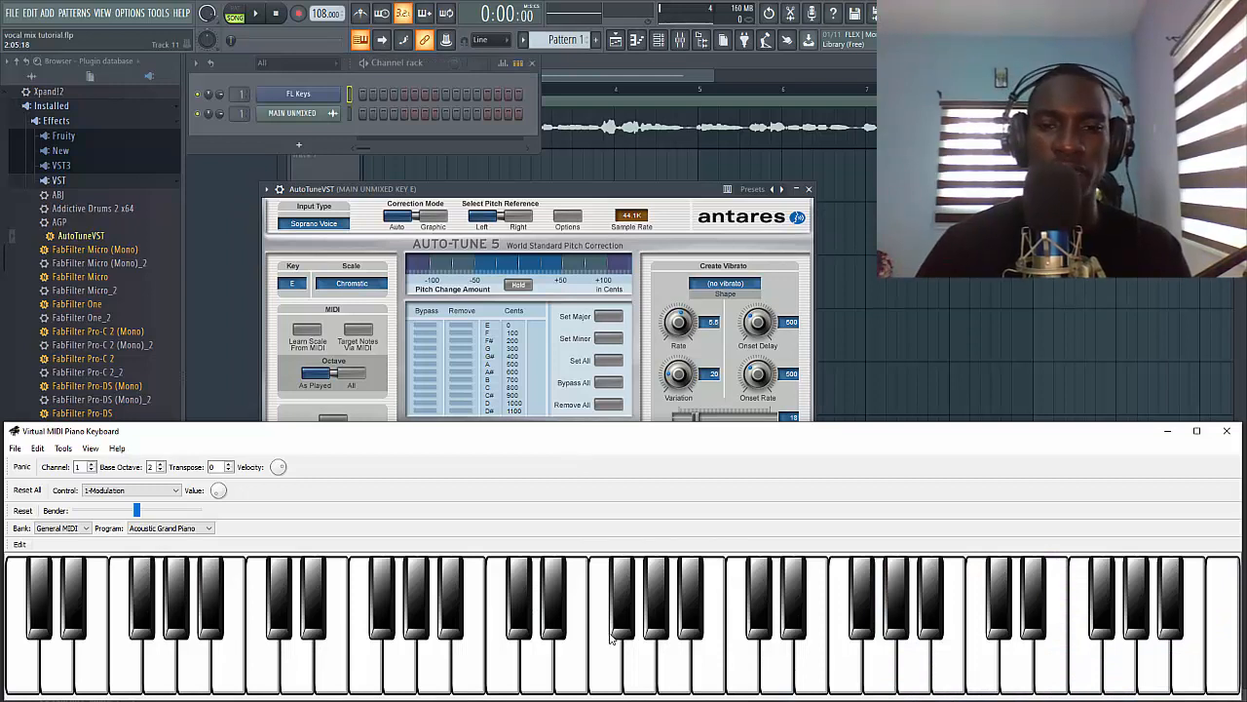
Play ascending notes from E5 on the FL Keys piano to demonstrate the scale
key(p)
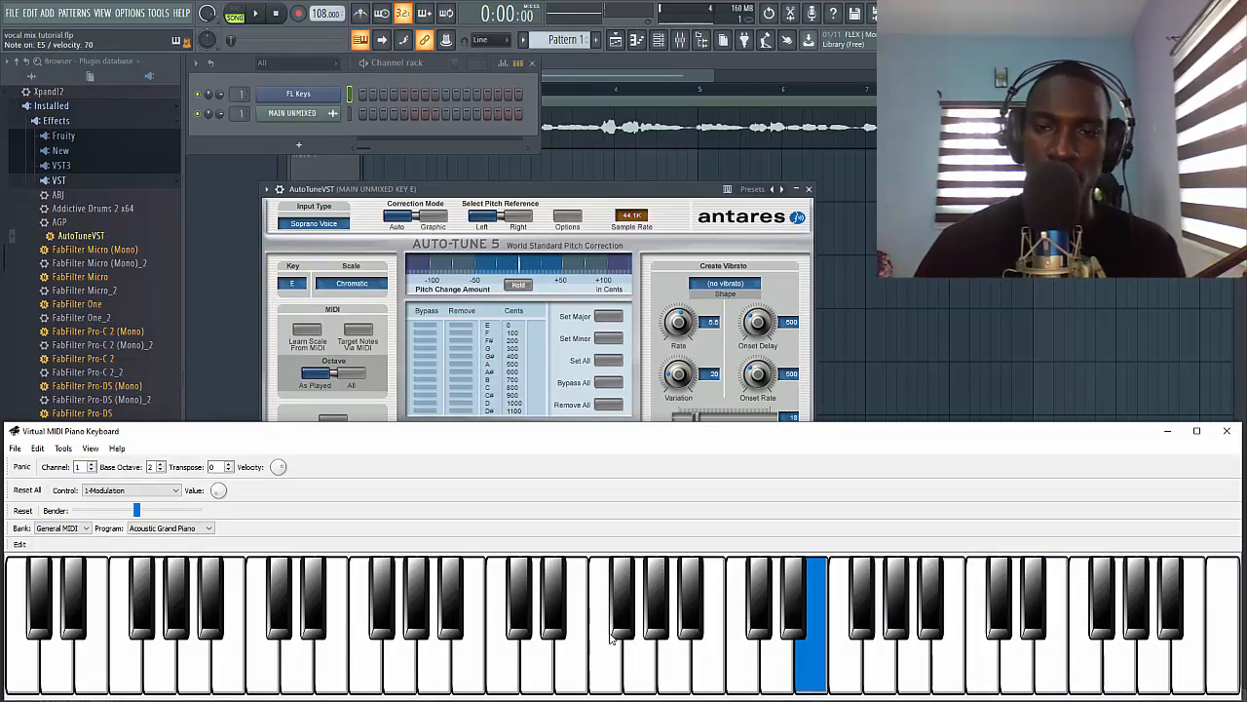
key(bracketleft)
key(equal)
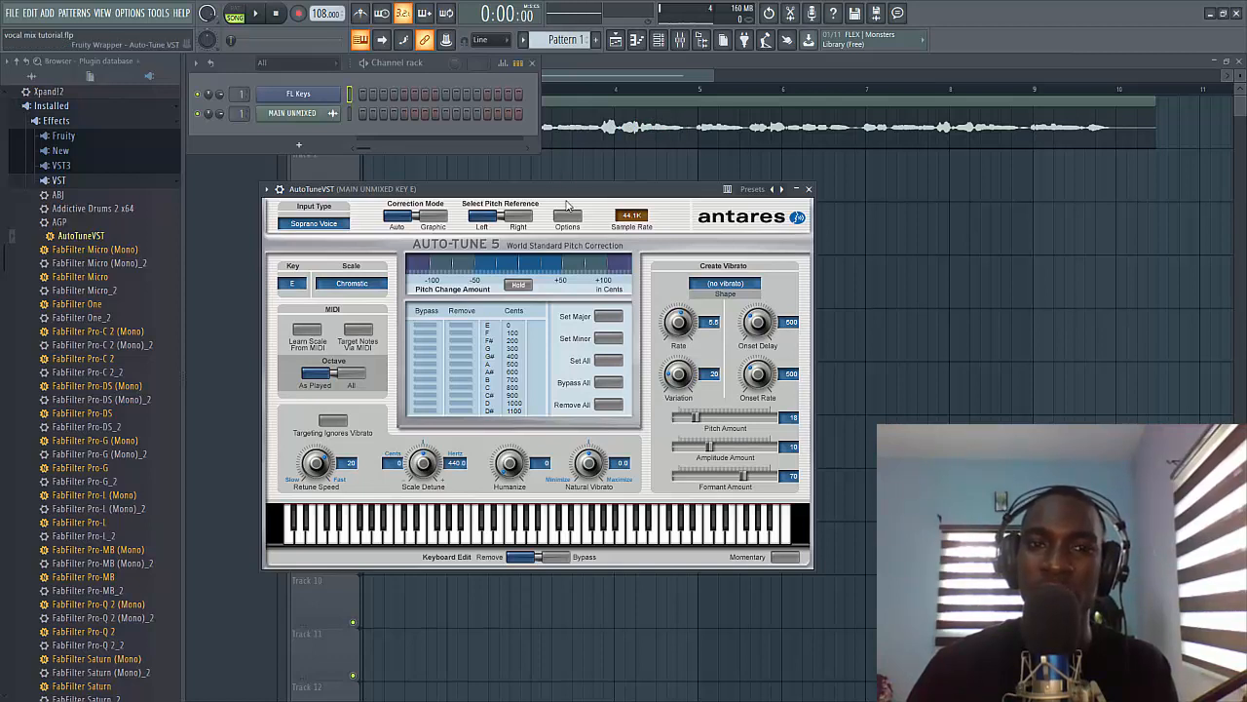
Configure the AutoTuneVST effect with the Major scale, Alto/Tenor Voice input type and a retune speed of 0
click(350, 285)
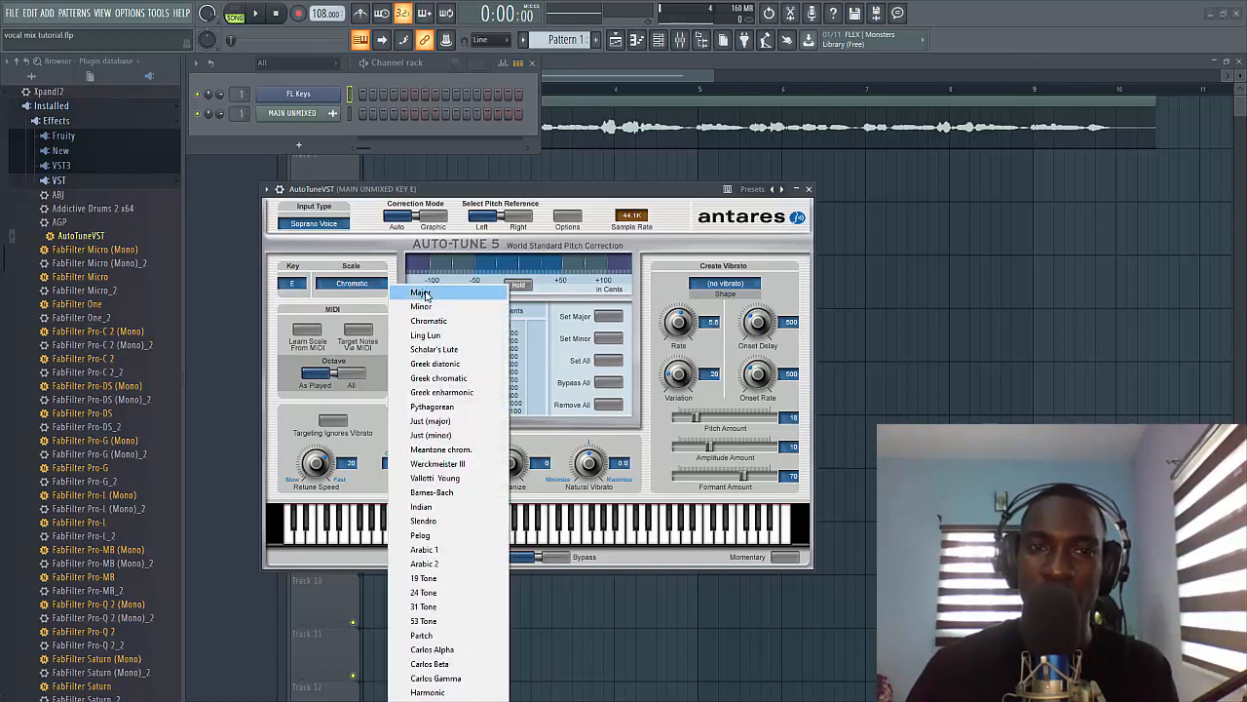
click(421, 292)
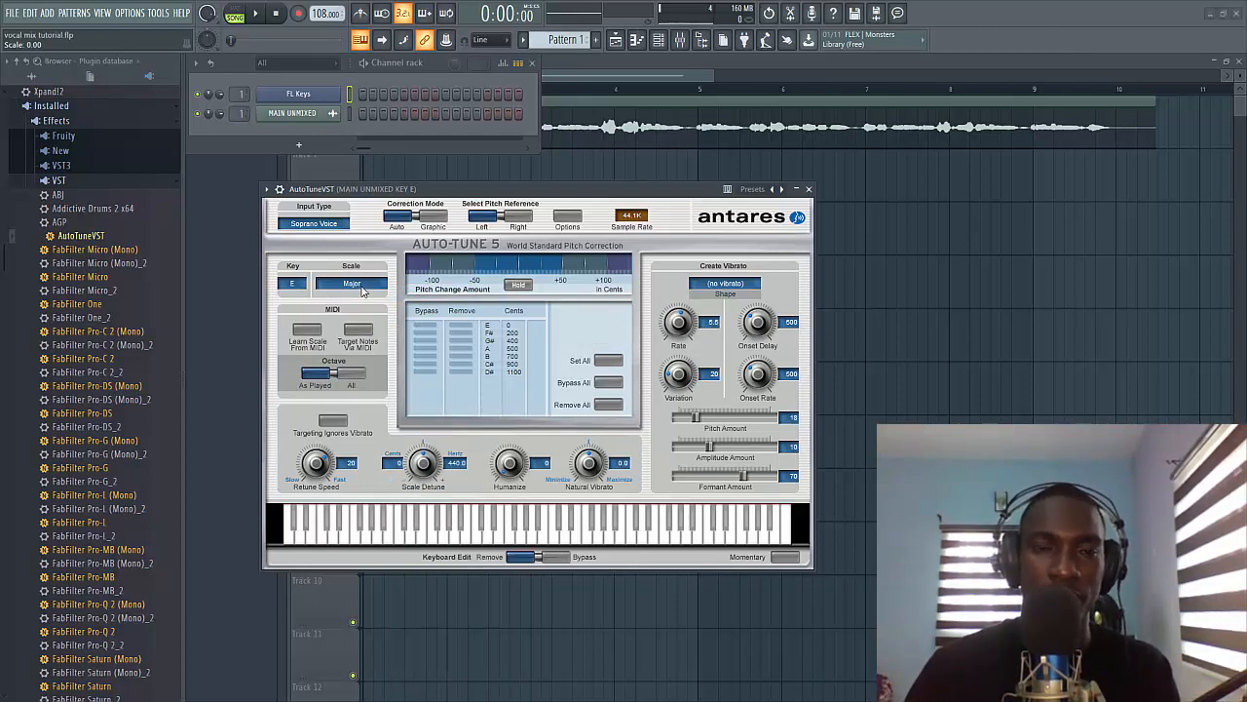
click(326, 226)
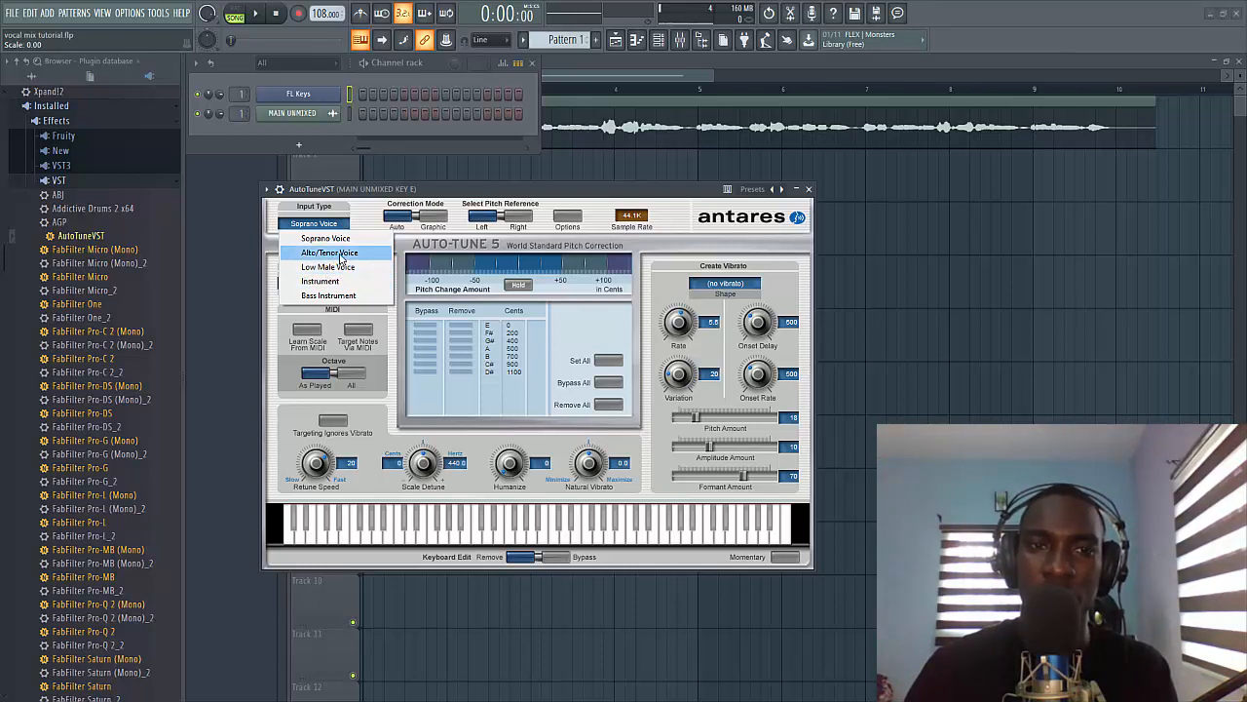
click(340, 256)
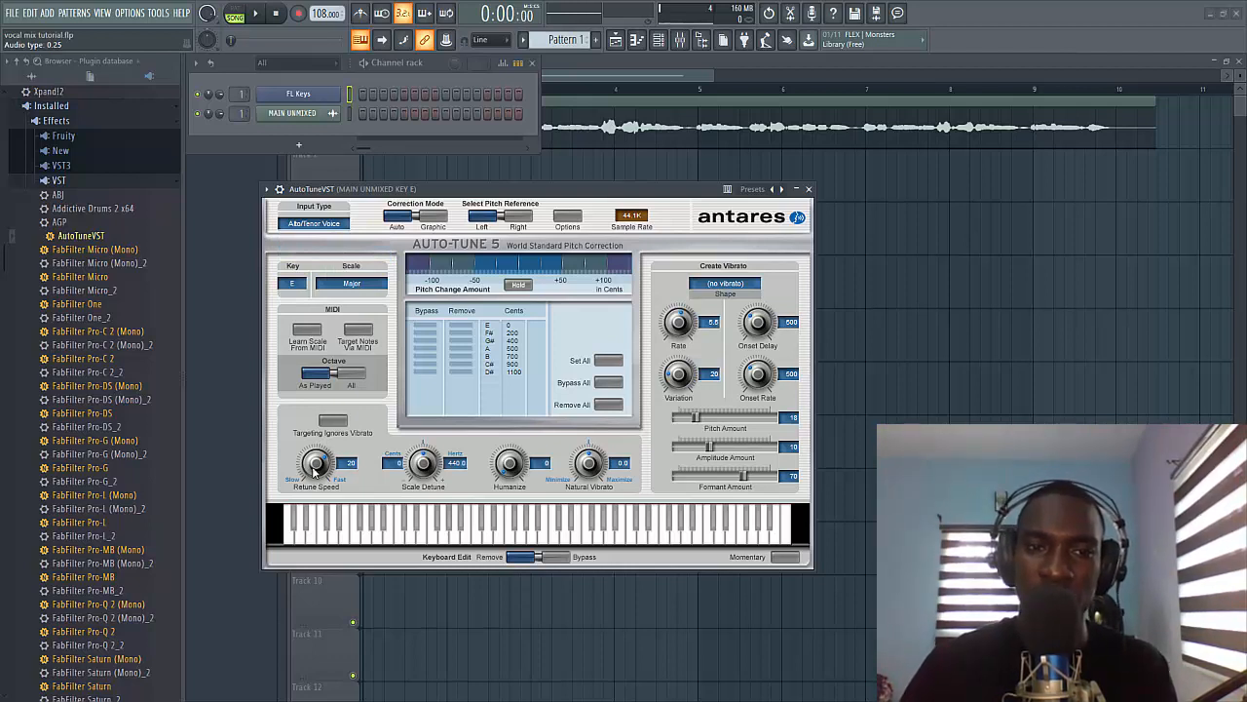
drag(316, 463, 302, 403)
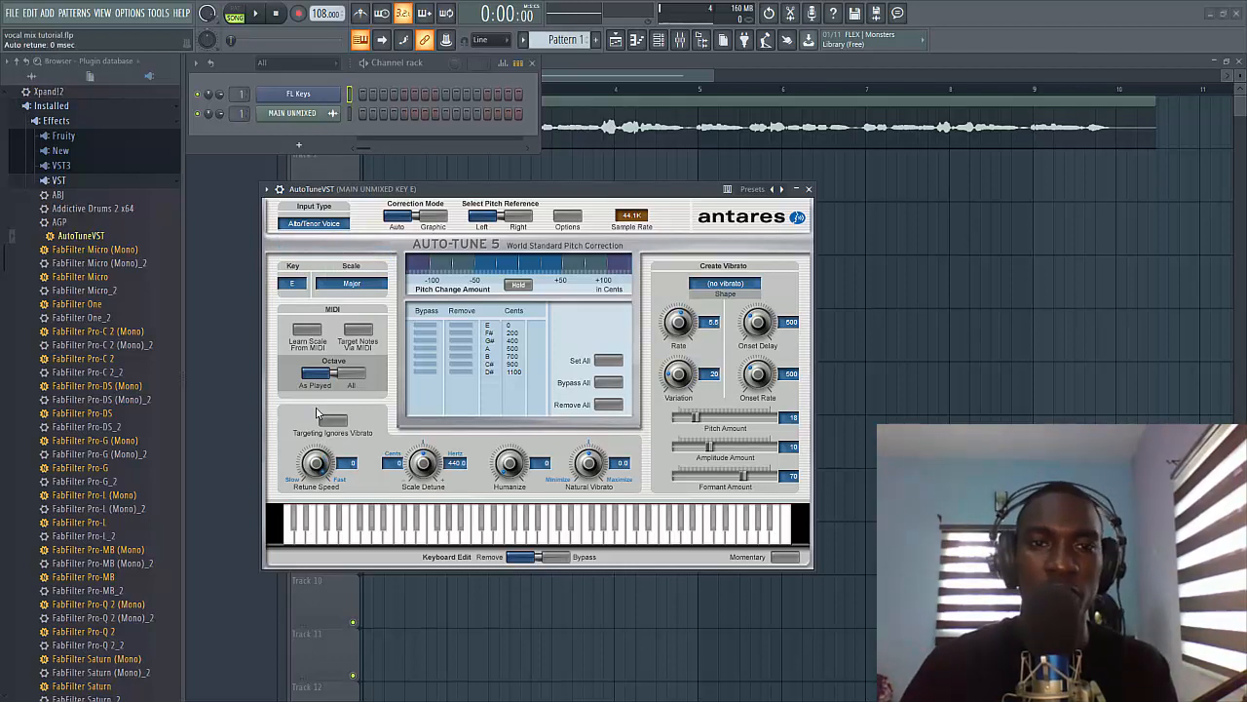
Listen to the MAIN UNMIXED clip in the playlist with the Auto-Tune settings applied
click(610, 59)
key(space)
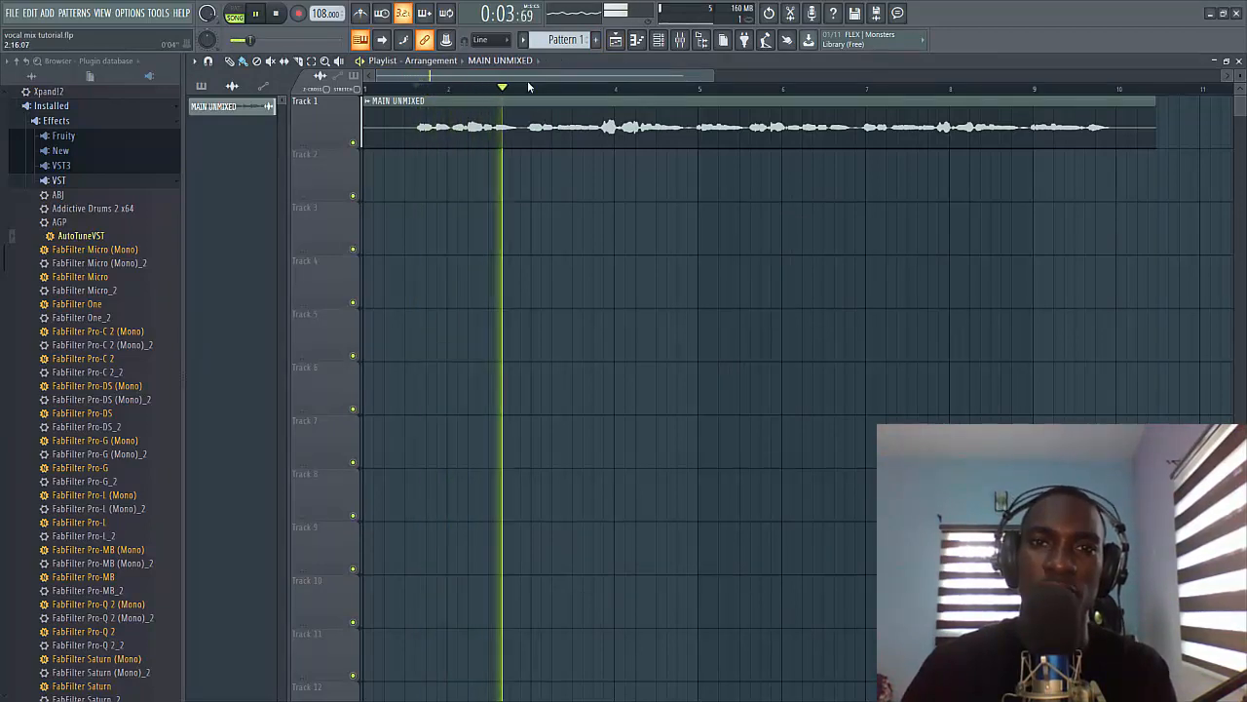
key(space)
key(space)
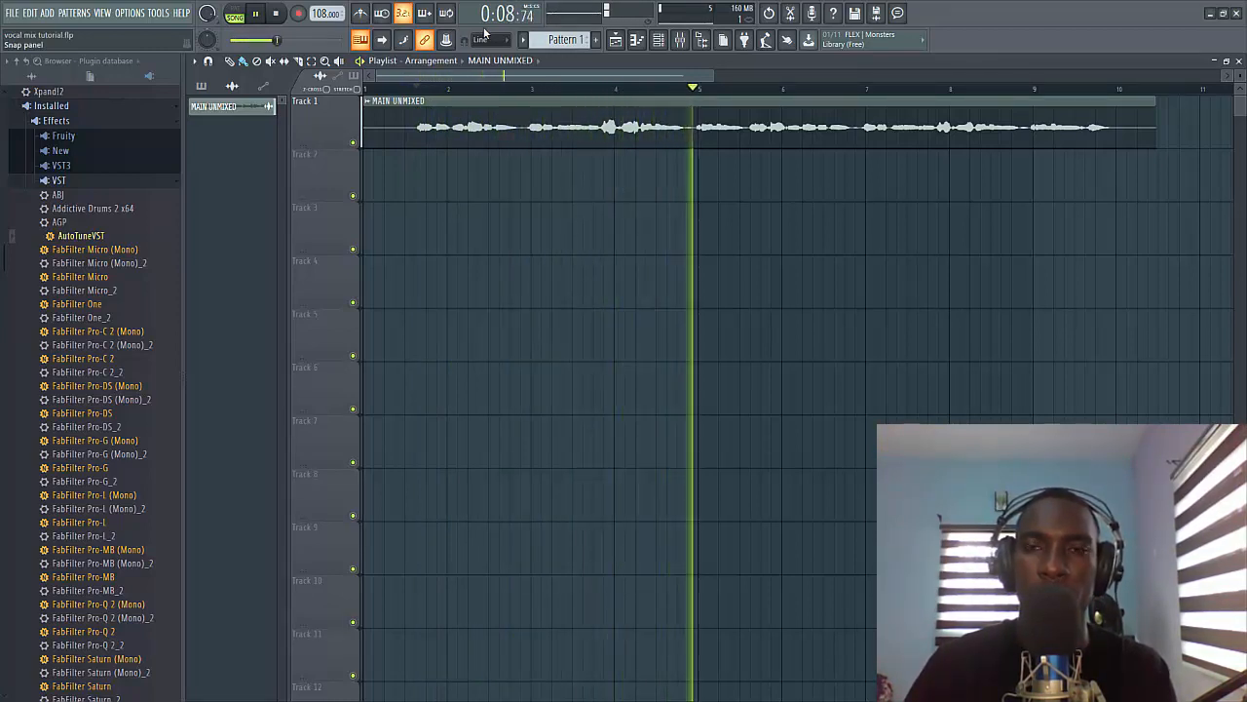
key(space)
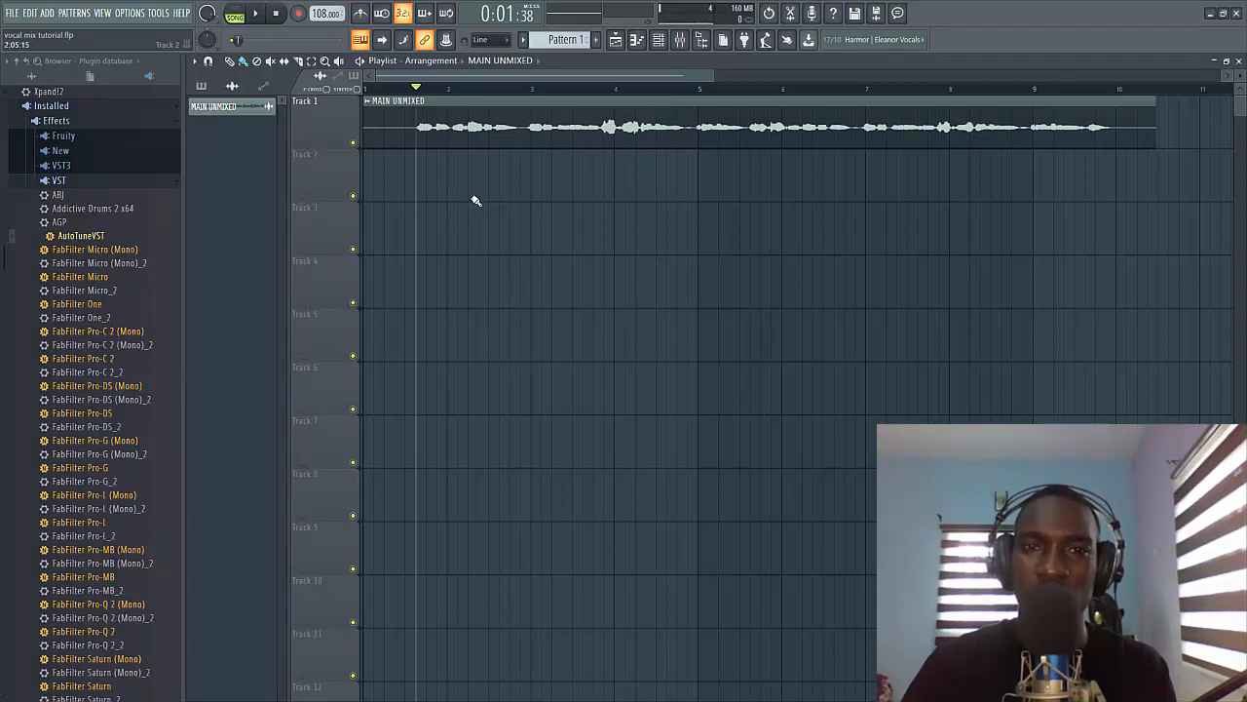
Set the key to B-flat in the AutoTuneVST effect on the vocal's mixer track to demonstrate a wrong key
click(659, 39)
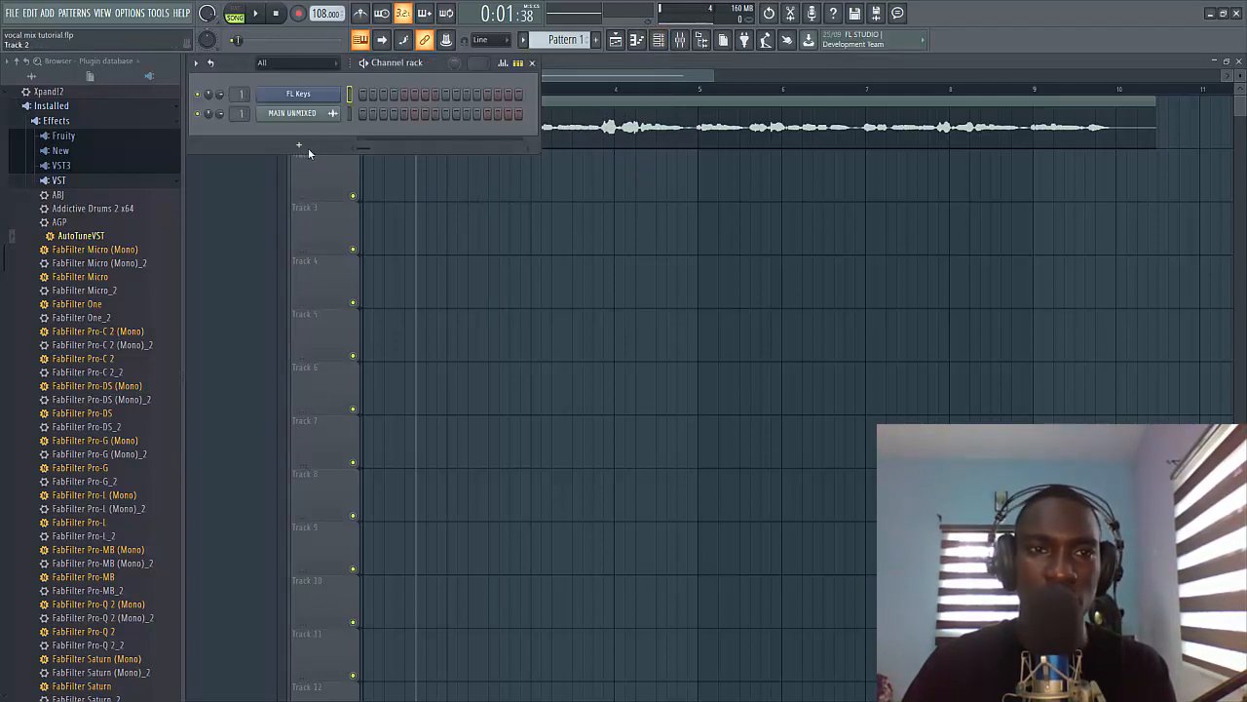
click(659, 39)
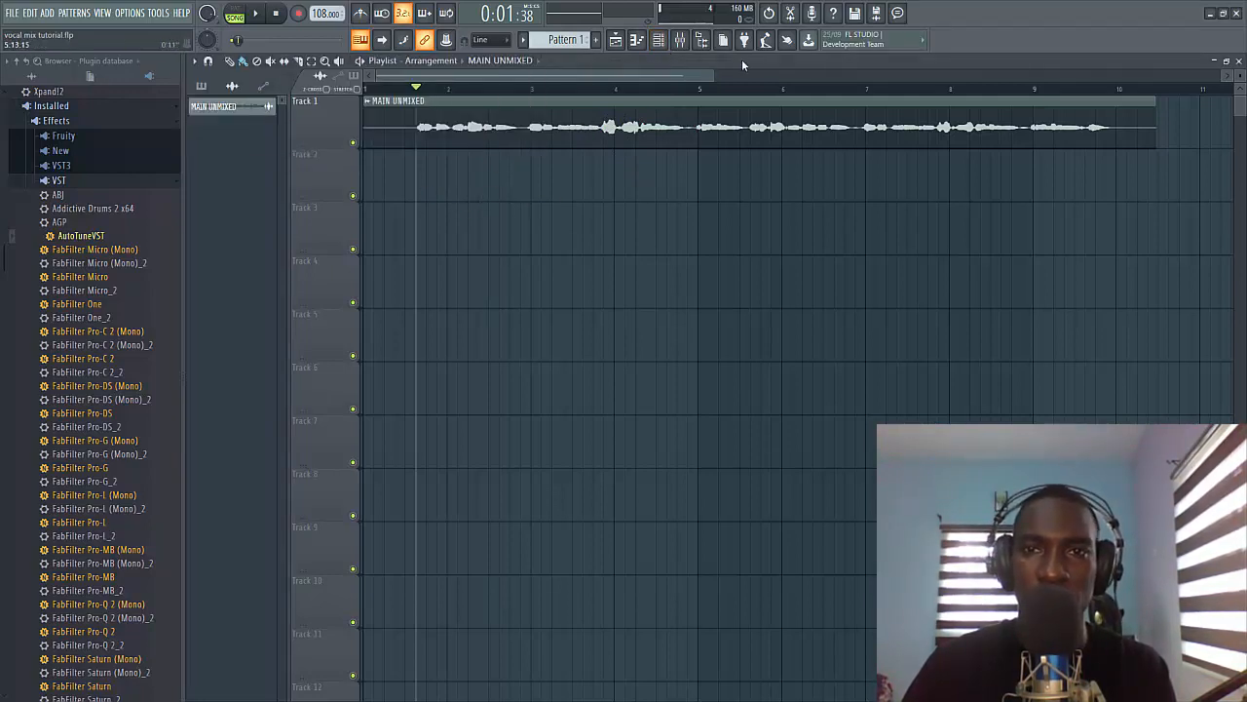
click(685, 47)
click(1075, 260)
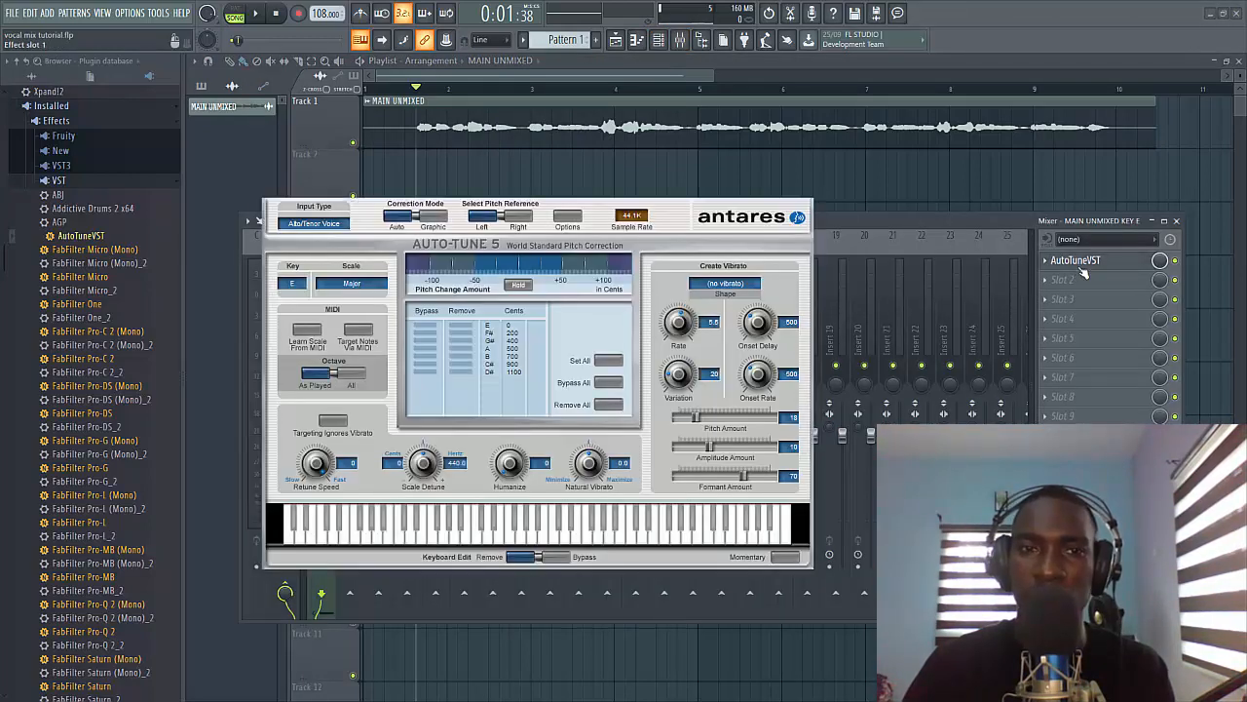
click(293, 284)
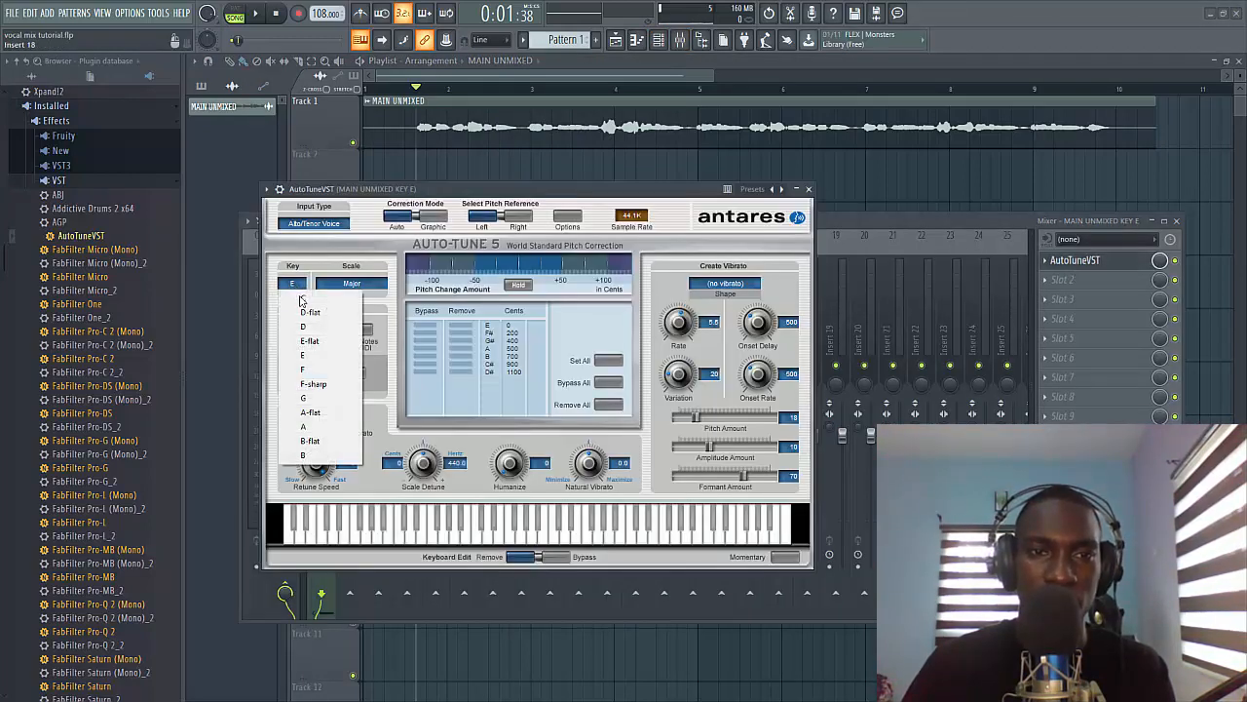
click(314, 441)
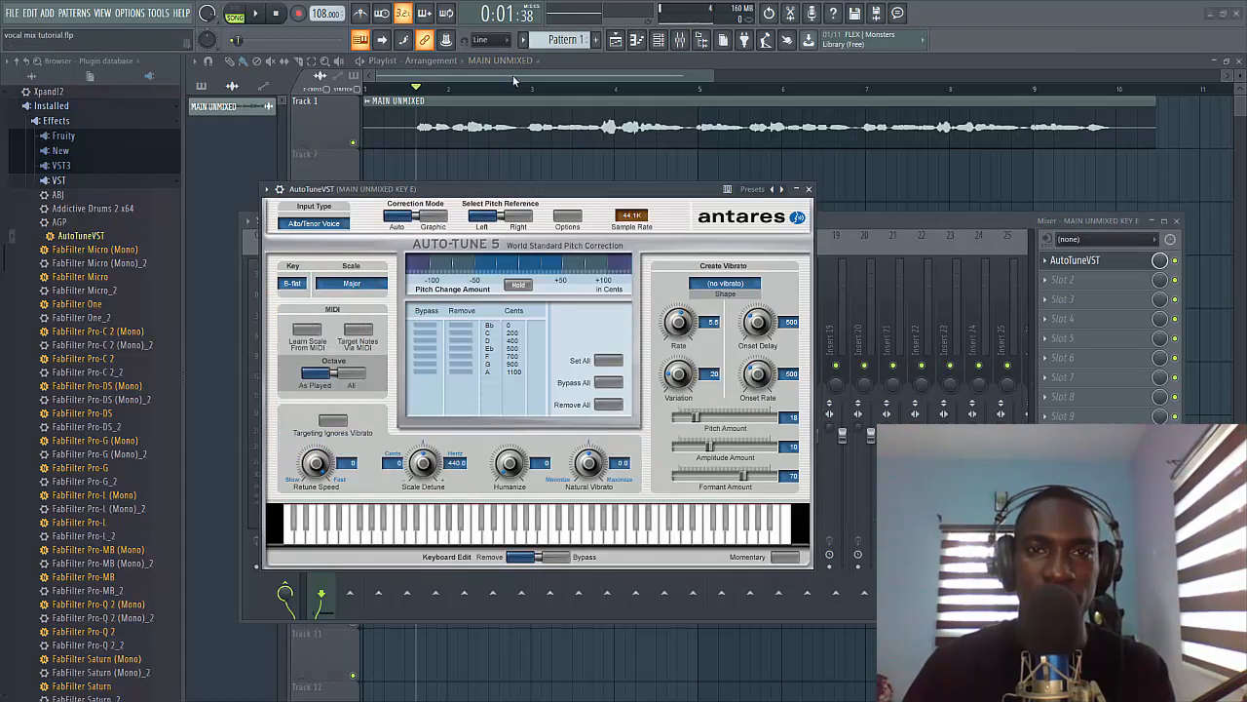
Play the vocal clip in the playlist to hear the B-flat tuning, stopping playback partway
click(514, 76)
key(space)
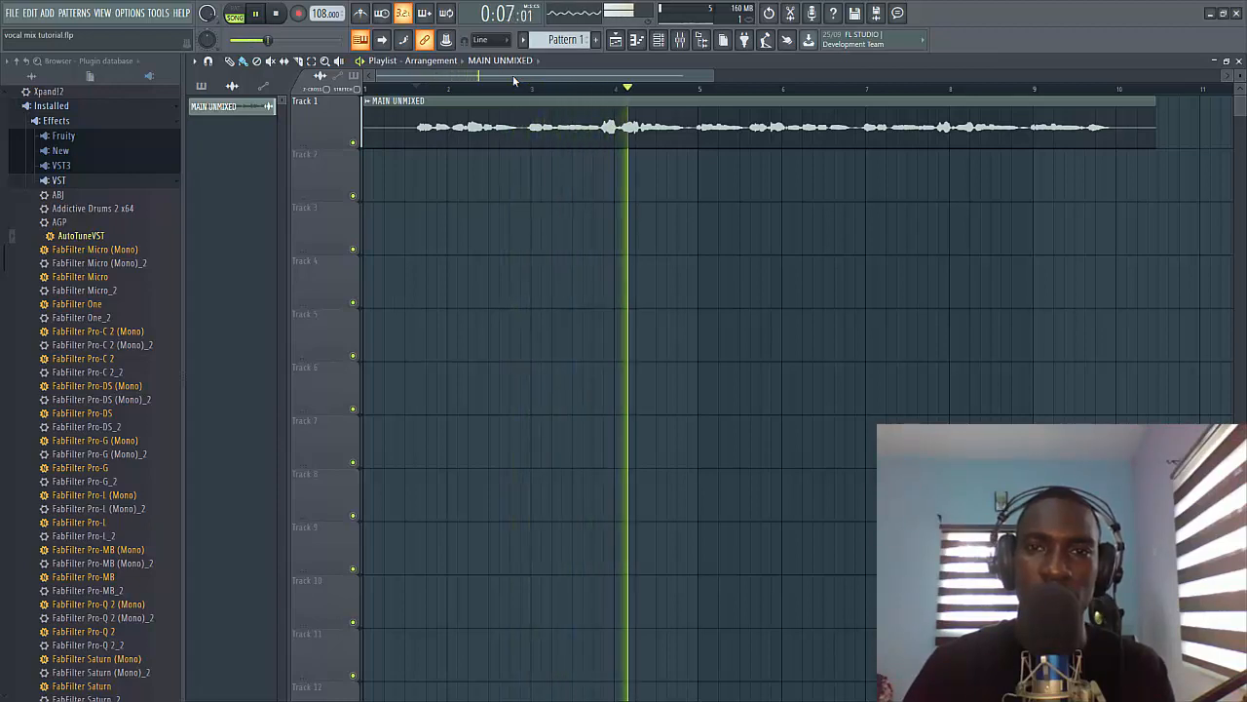
key(space)
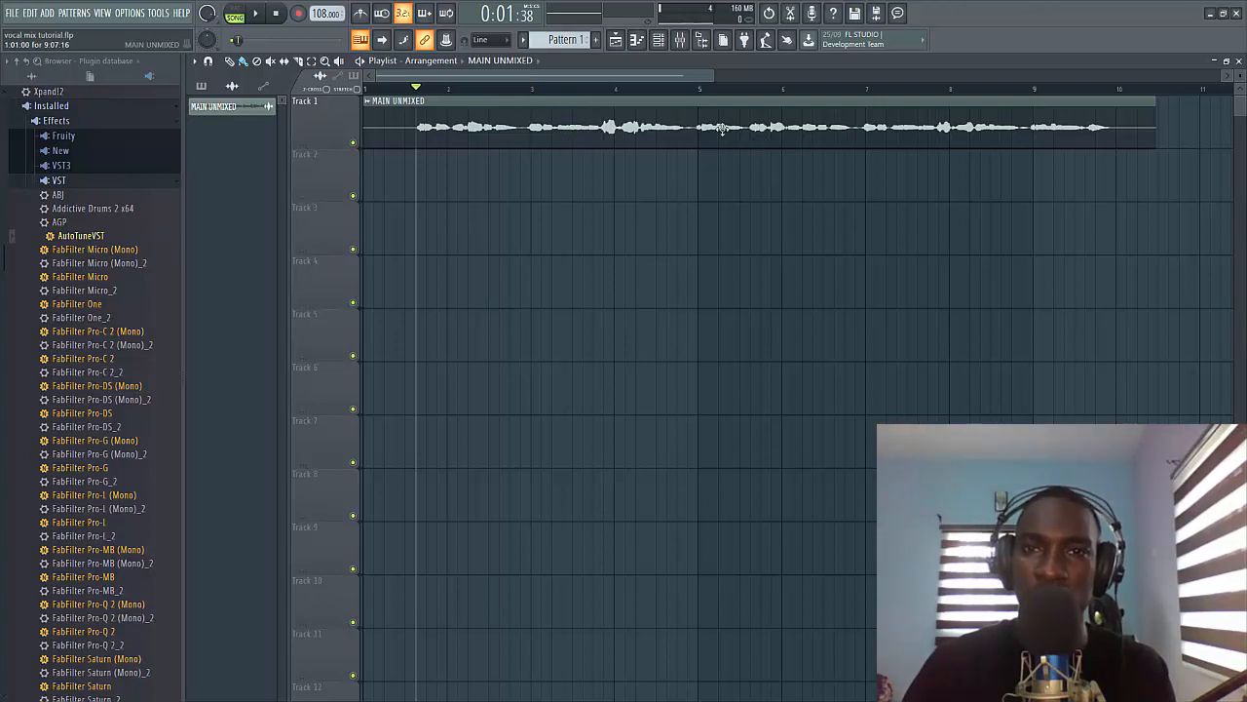
Set the AutoTuneVST key on the vocal's mixer track back to E and return to the playlist
click(681, 42)
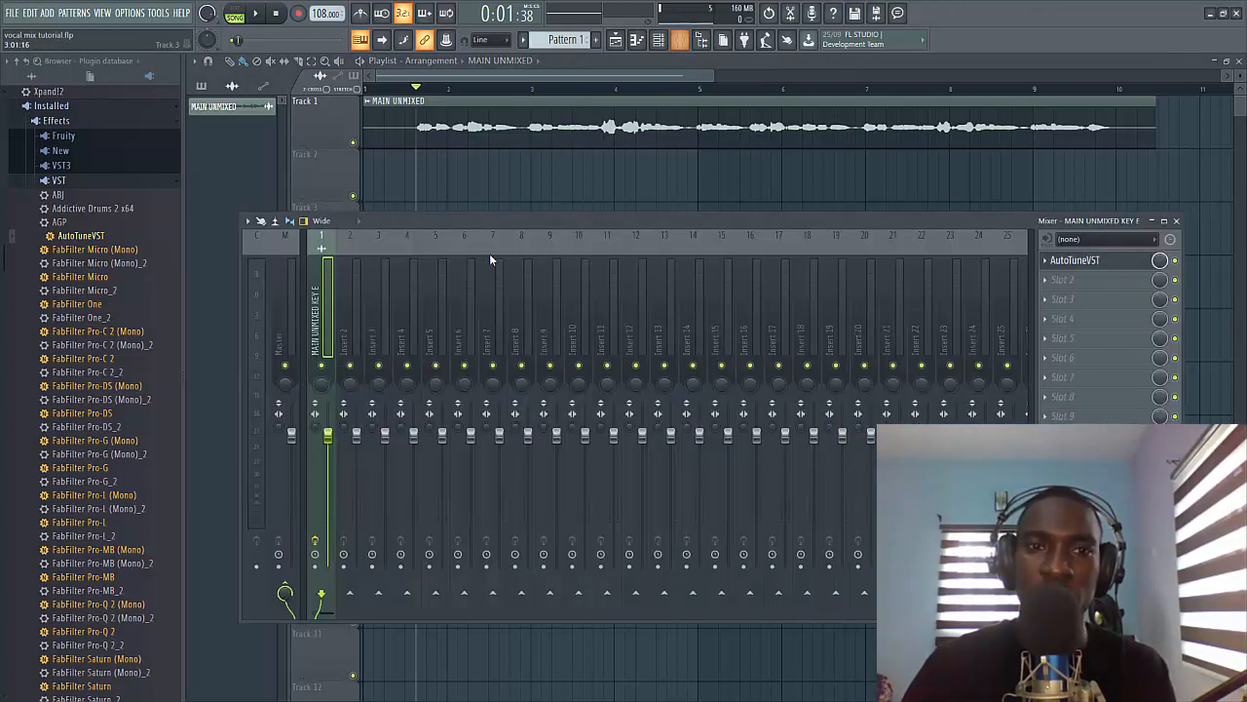
click(1110, 271)
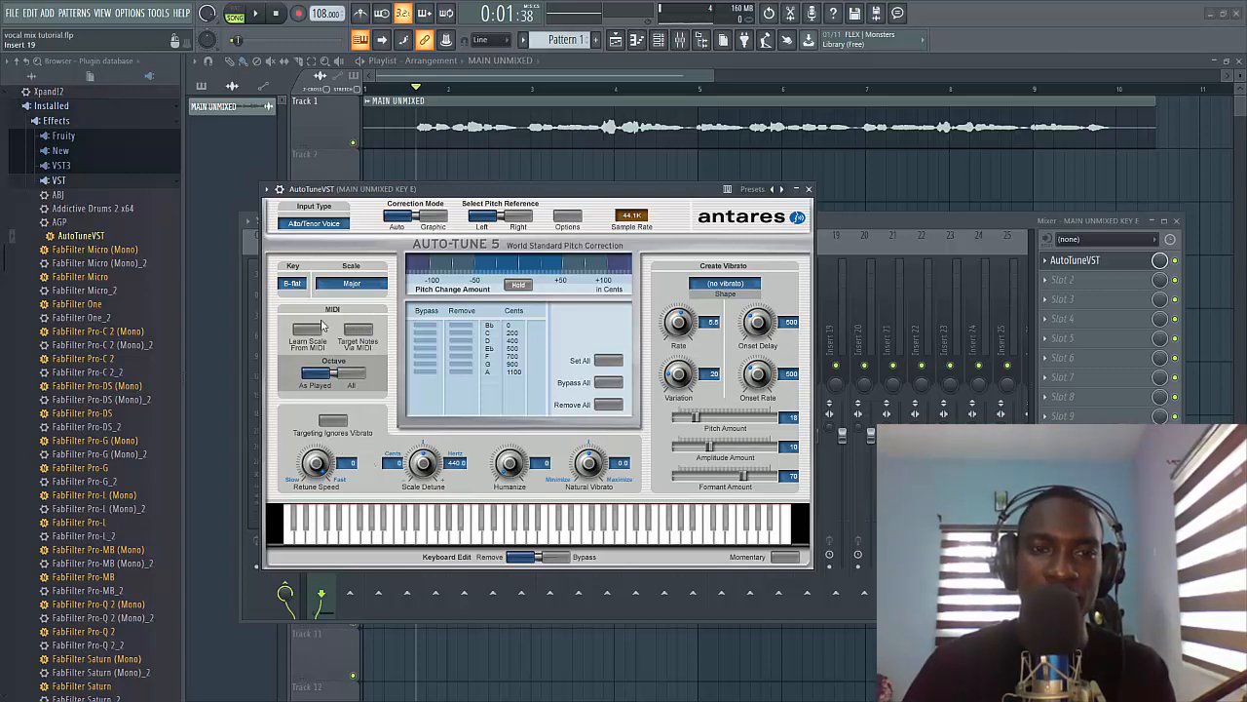
click(294, 286)
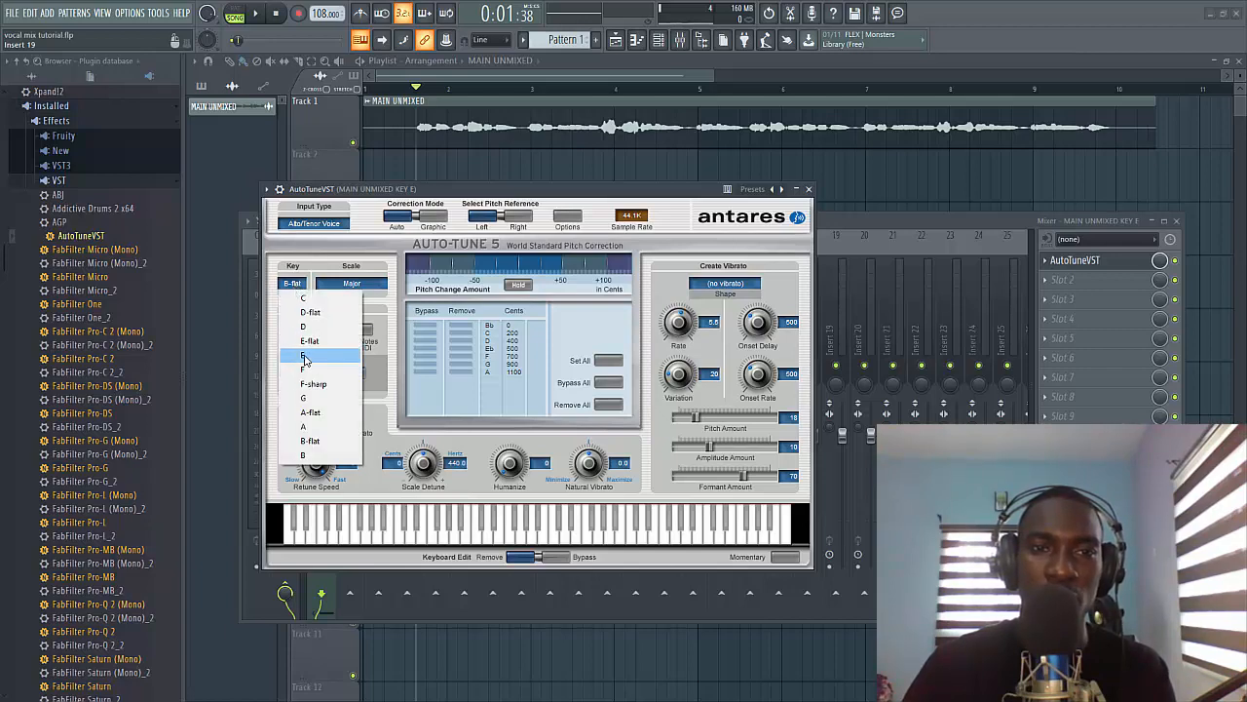
click(322, 357)
click(518, 79)
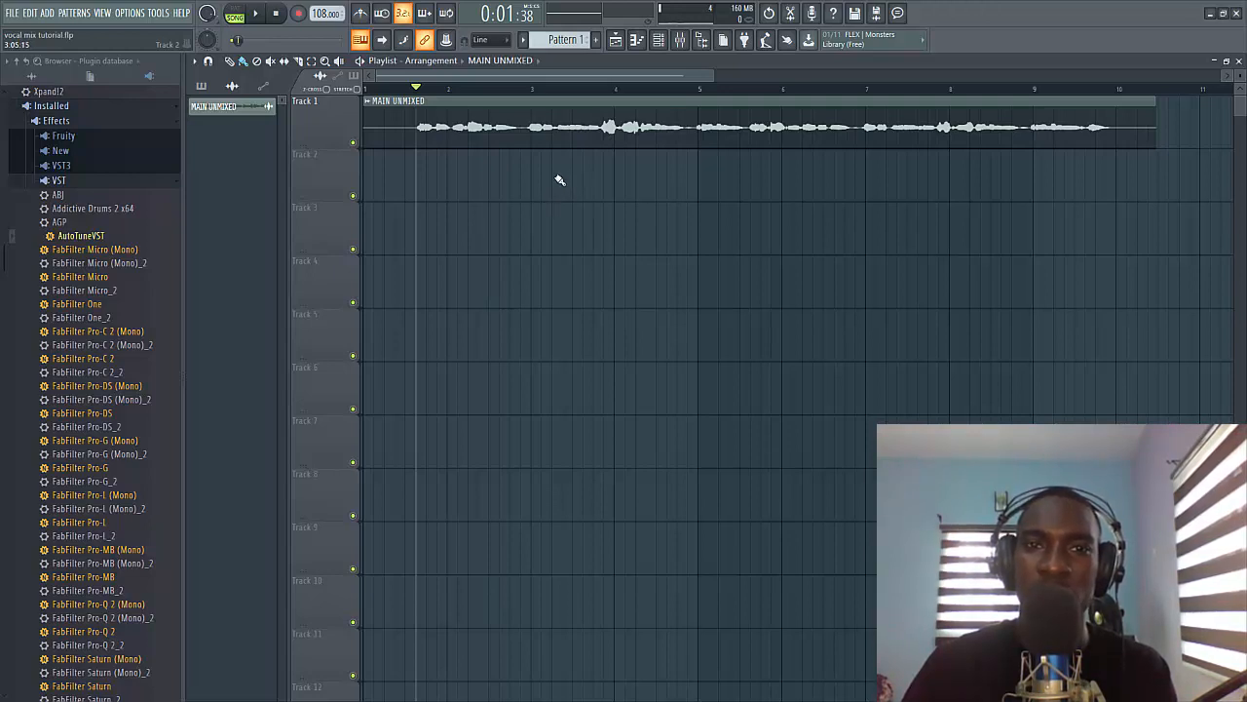
Open the MAIN UNMIXED clip's sample for pitch correction in Newtone
click(371, 108)
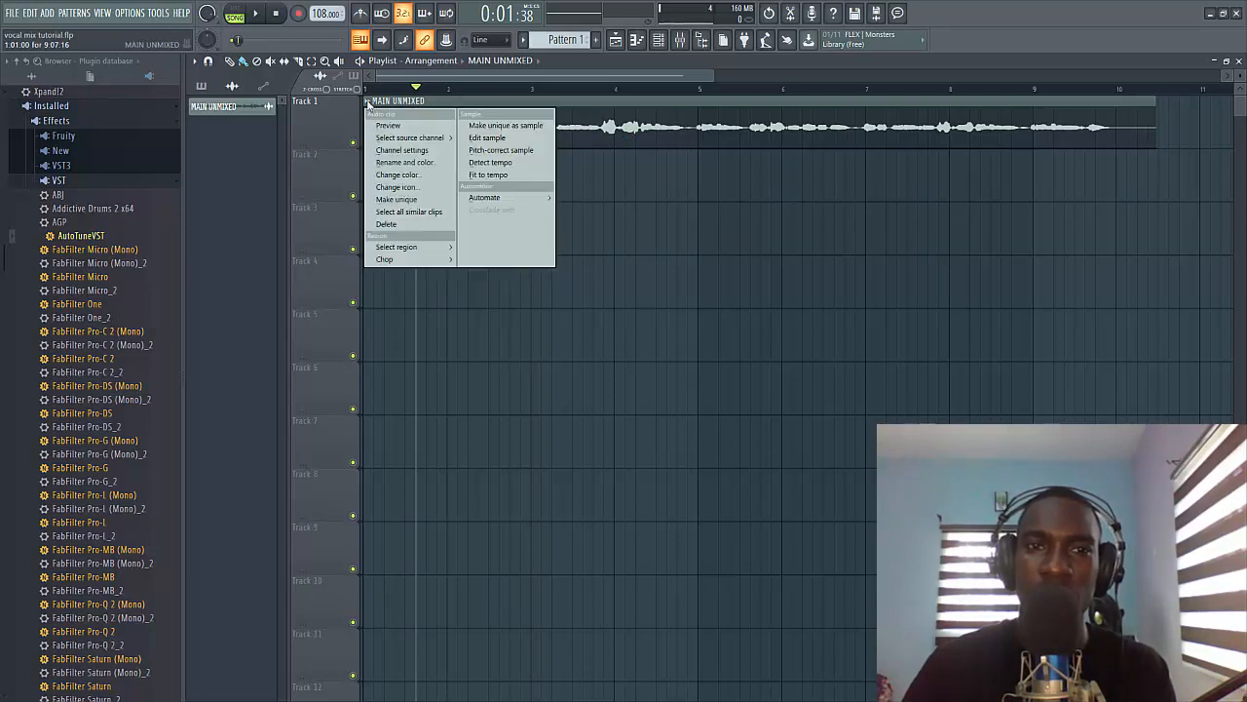
click(488, 156)
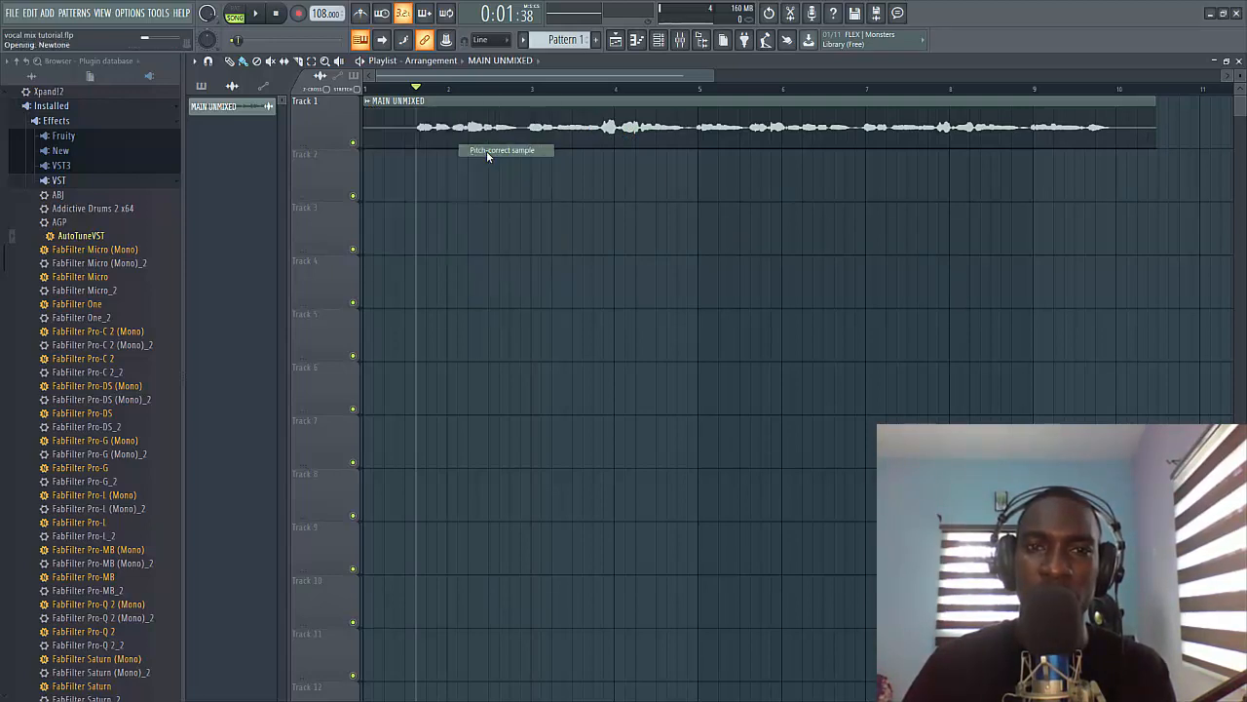
Examine the detected pitch notes along the vocal in Newtone and try the Center control
scroll(734, 192, up, 5)
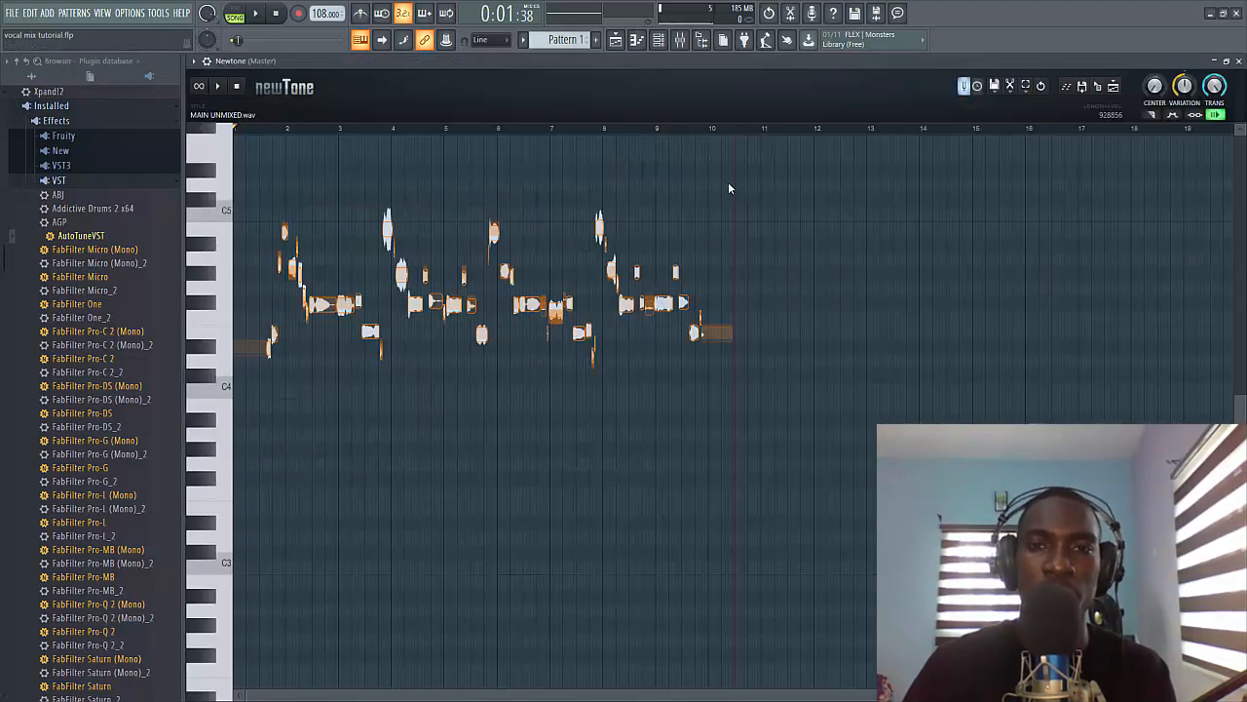
scroll(729, 188, up, 4)
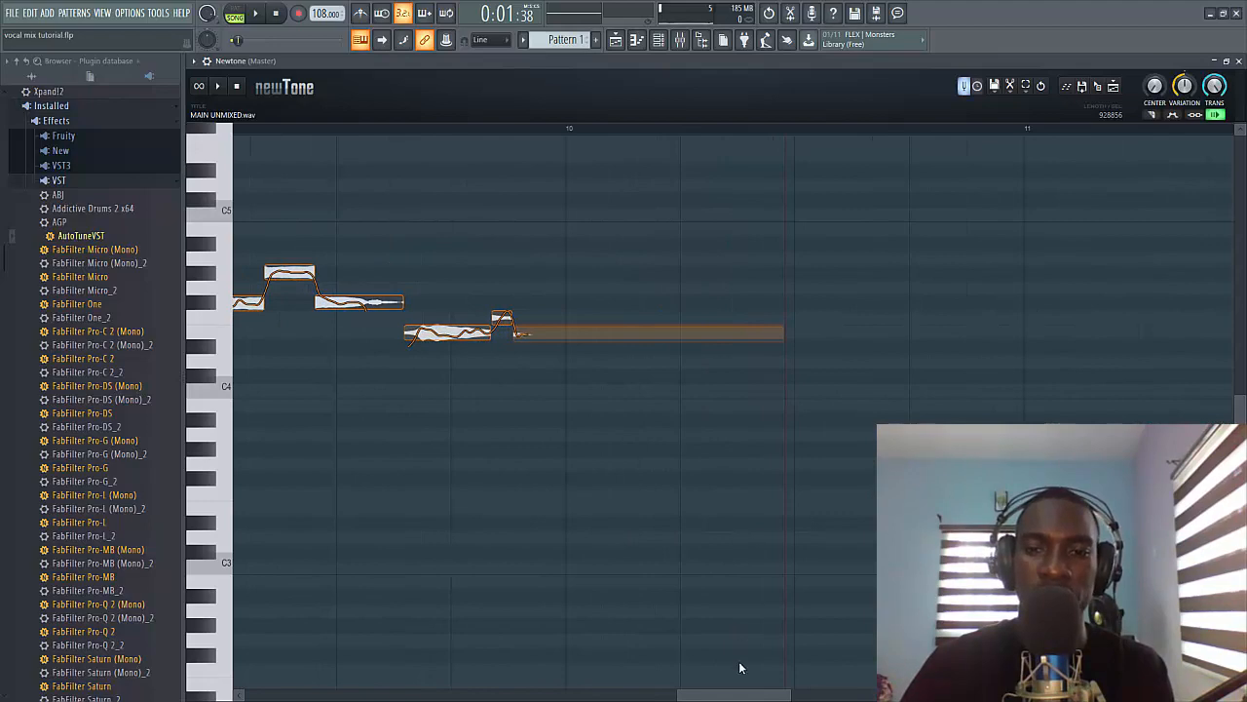
drag(741, 697, 616, 697)
scroll(706, 500, down, 3)
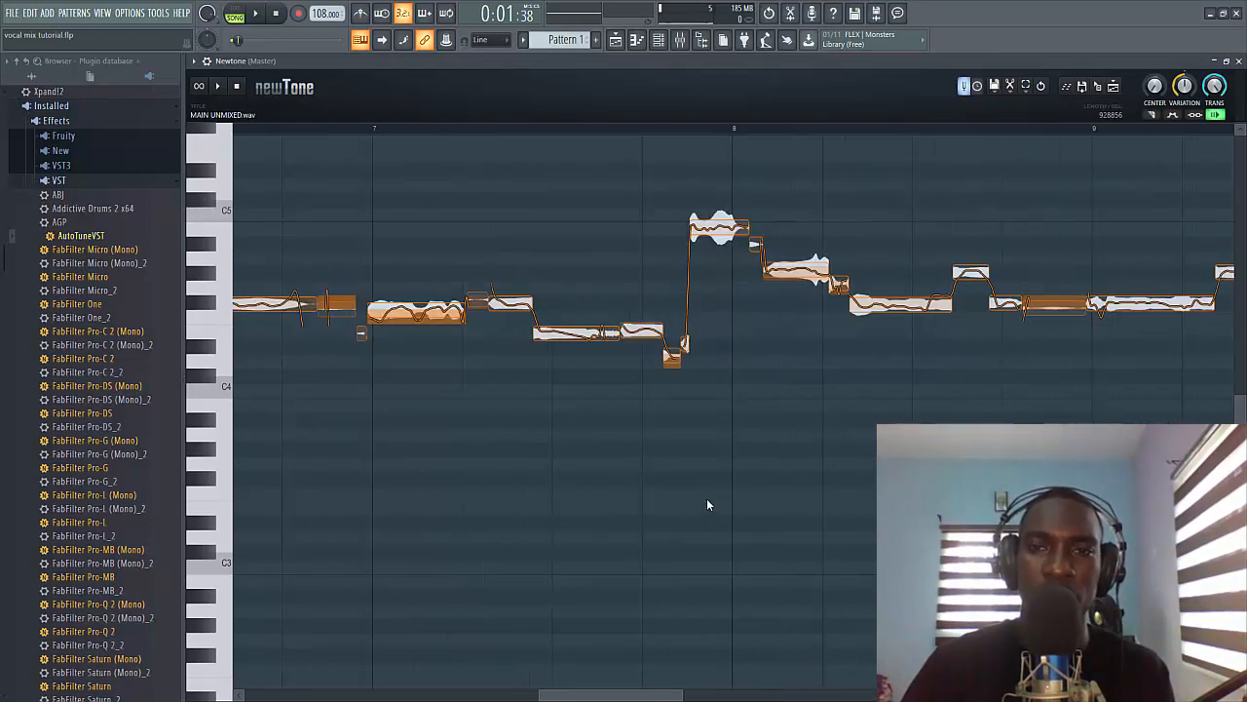
scroll(707, 514, down, 2)
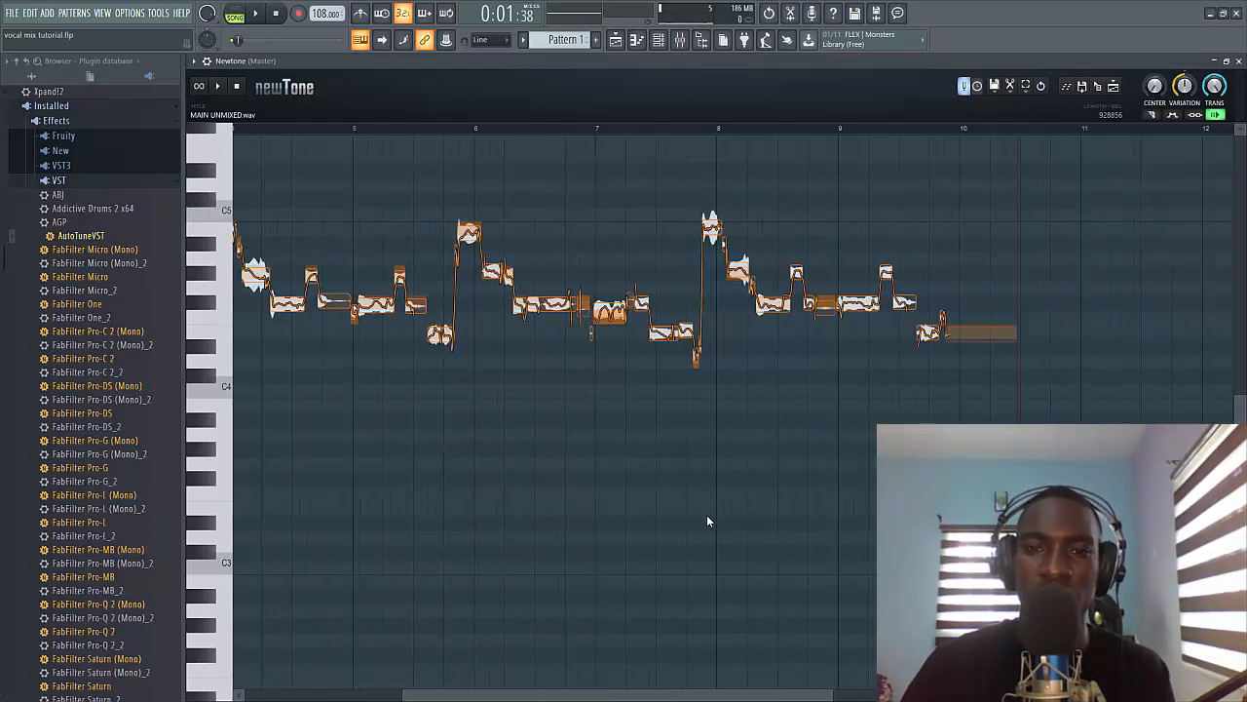
drag(621, 687, 513, 687)
scroll(689, 426, up, 5)
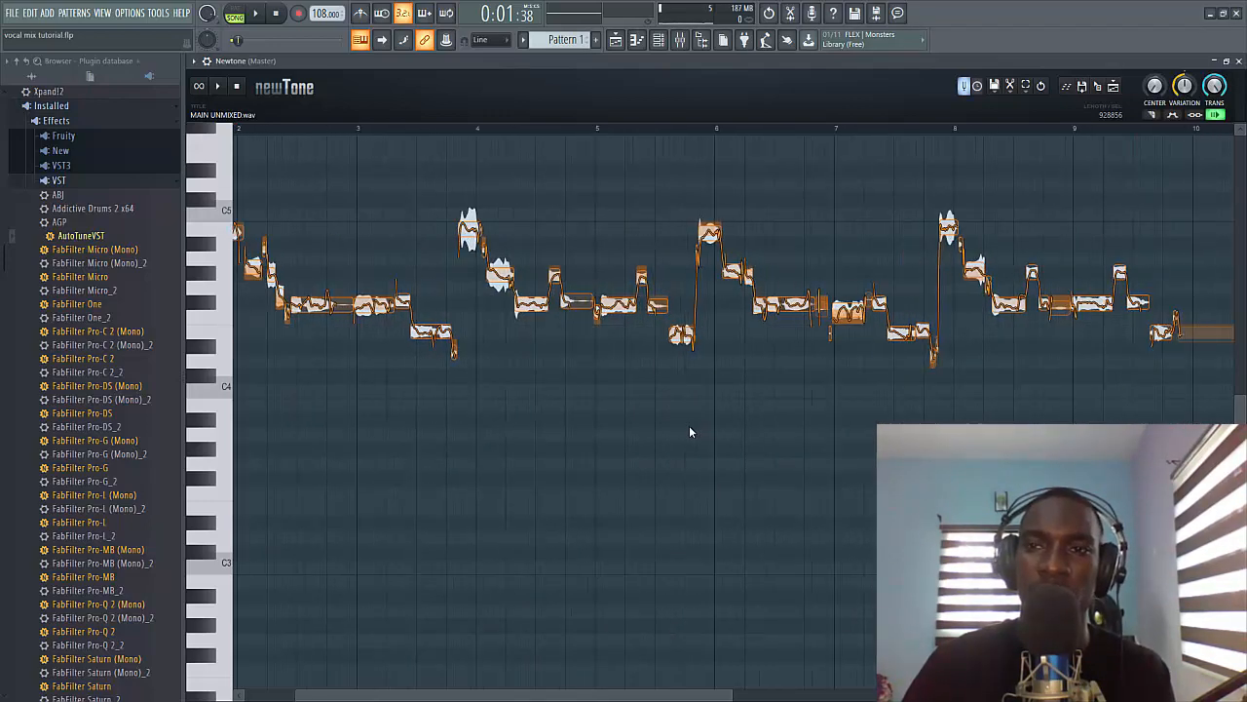
scroll(689, 431, up, 1)
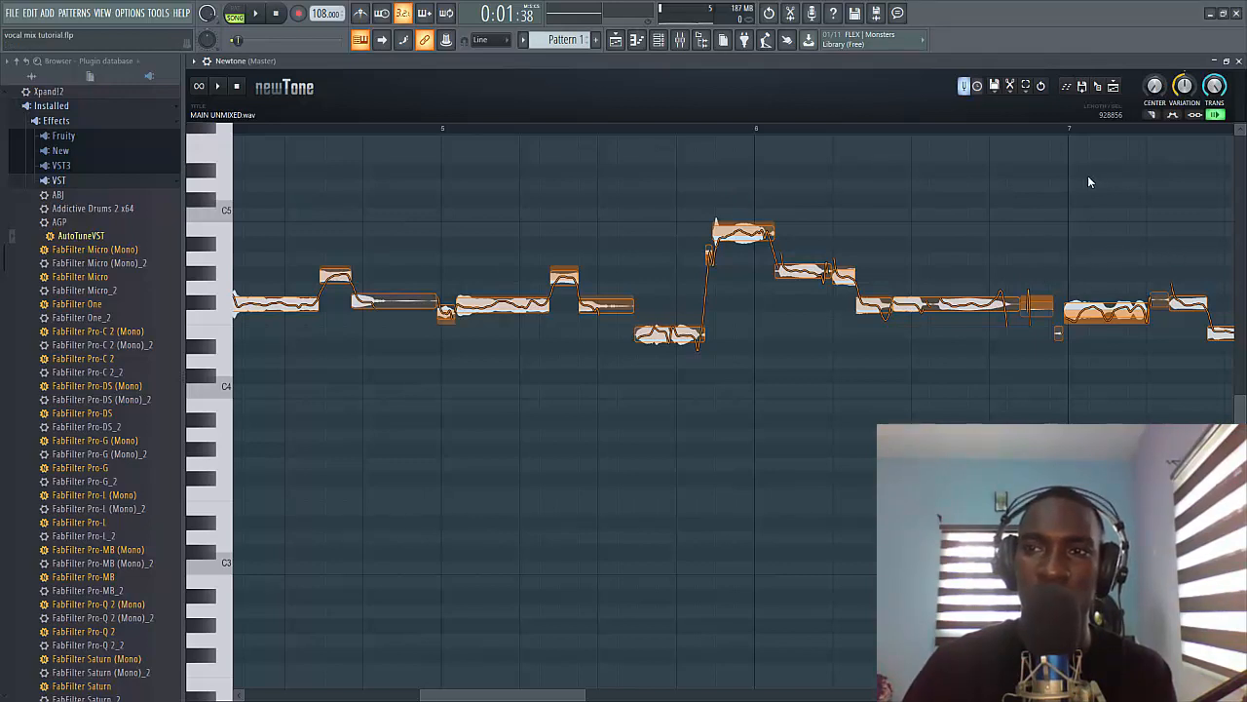
drag(1155, 85, 1155, 64)
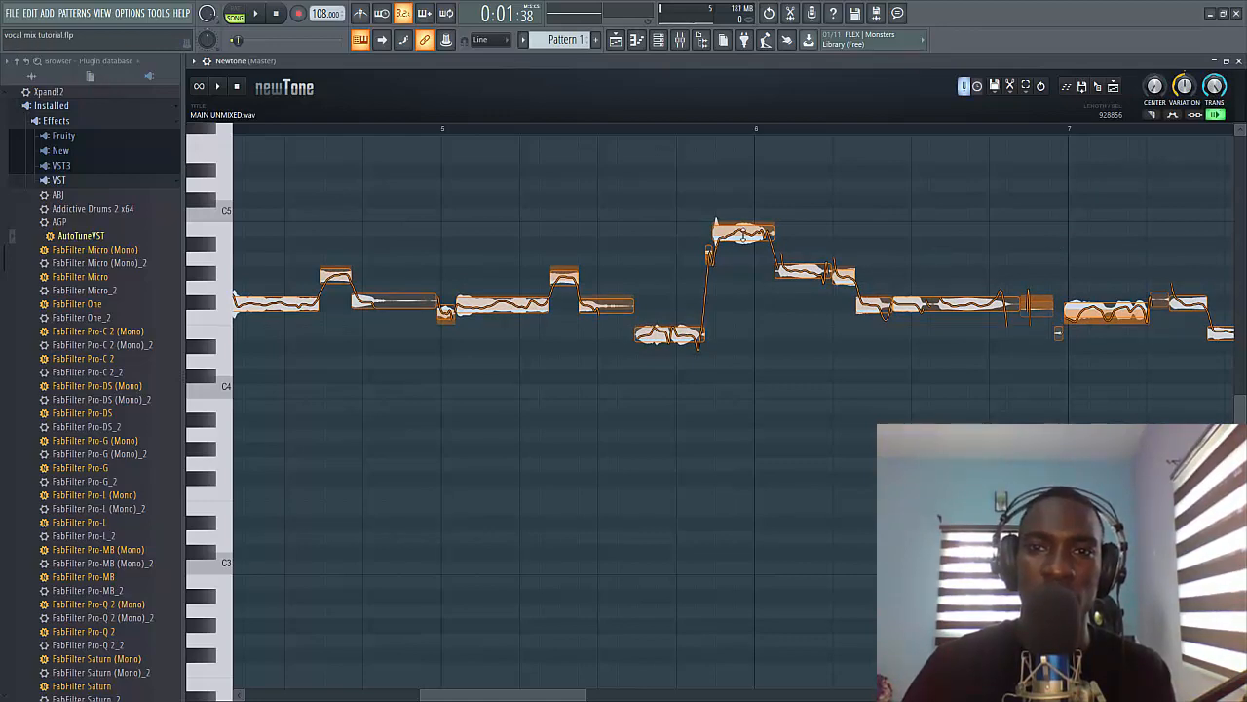
Inspect the high note just before bar 6 with its volume and variation handles, and survey the notes from the vocal's start
scroll(743, 234, up, 3)
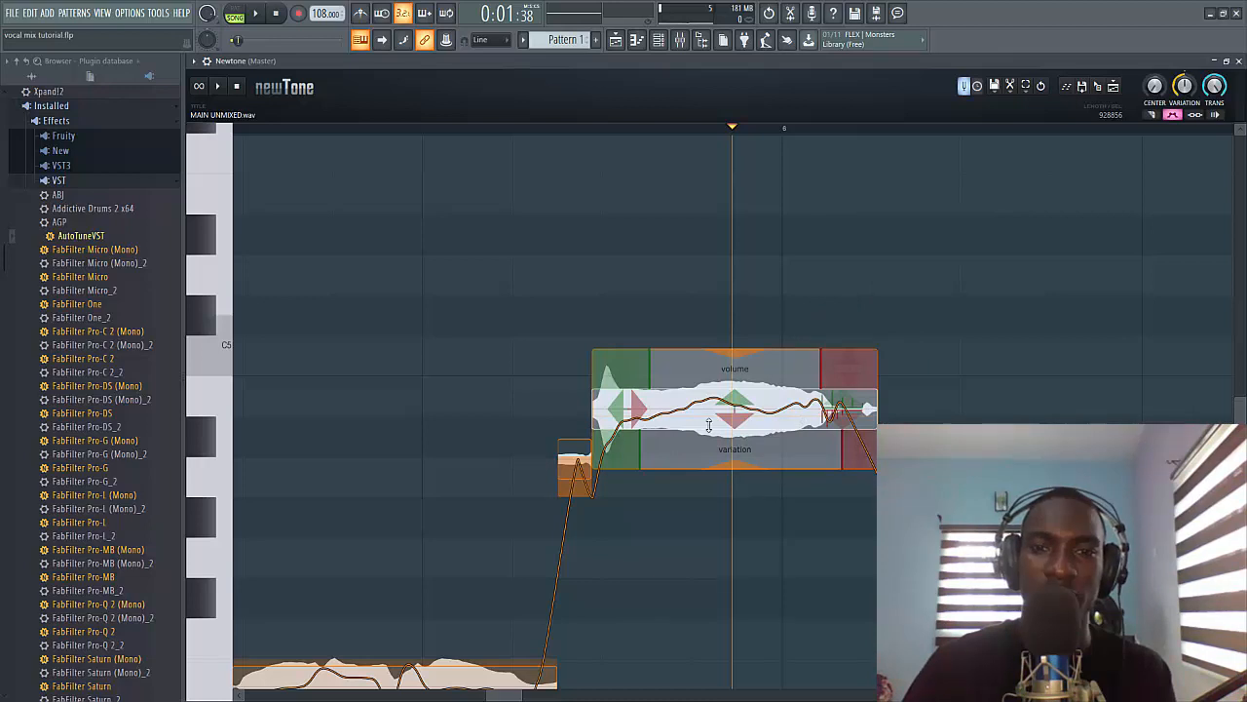
scroll(575, 414, up, 2)
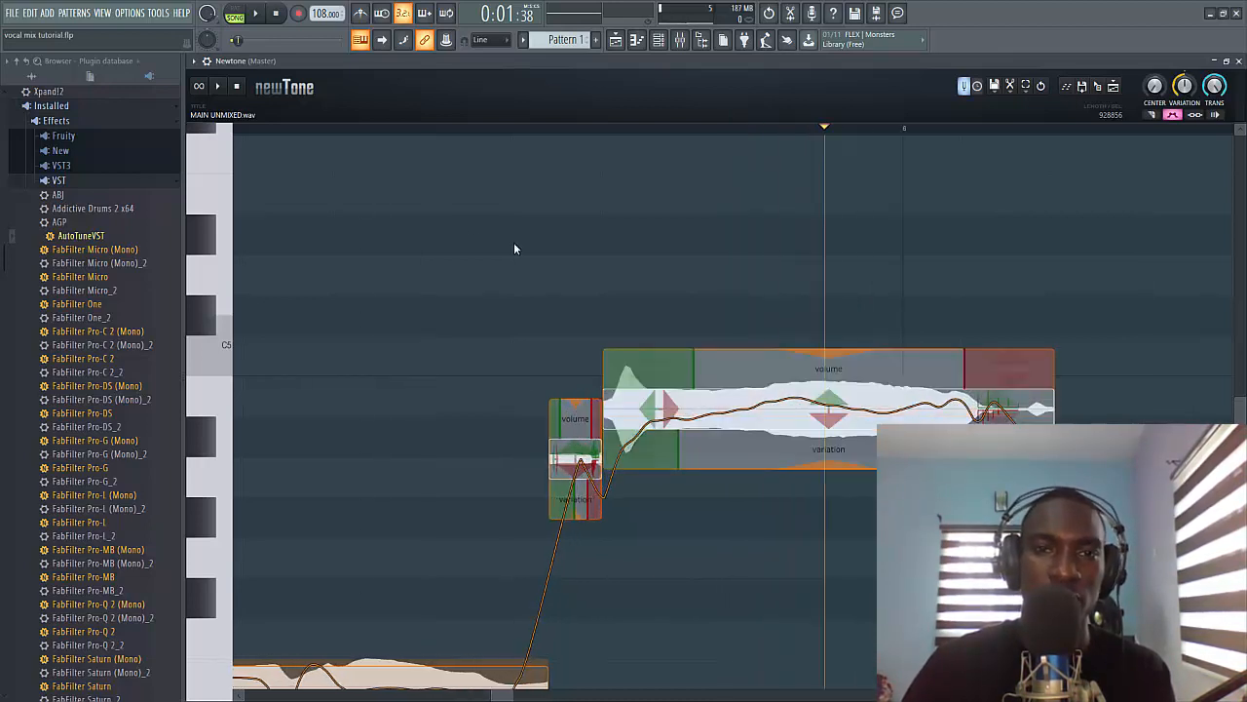
scroll(493, 288, down, 4)
scroll(542, 283, down, 2)
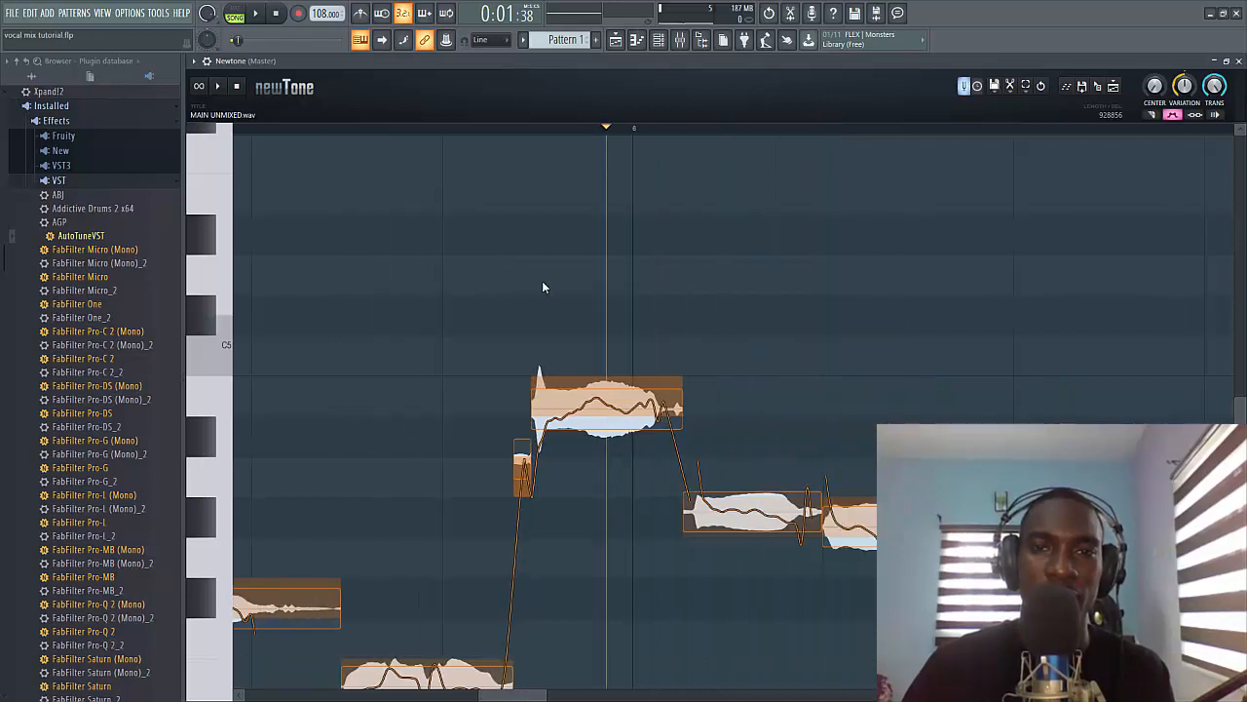
scroll(542, 282, down, 4)
drag(526, 693, 392, 694)
scroll(558, 388, down, 2)
scroll(557, 386, down, 2)
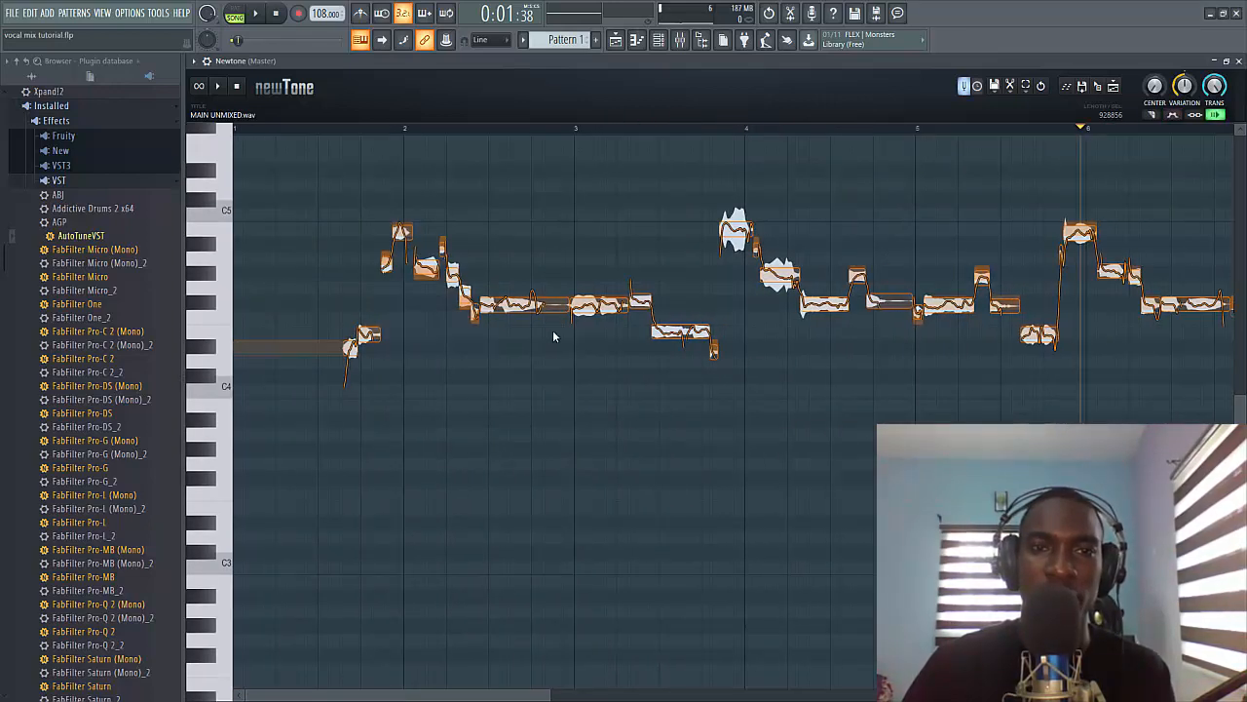
Play the vocal in Newtone from before bar 2, stop near bar 4 and inspect the high note there
click(341, 127)
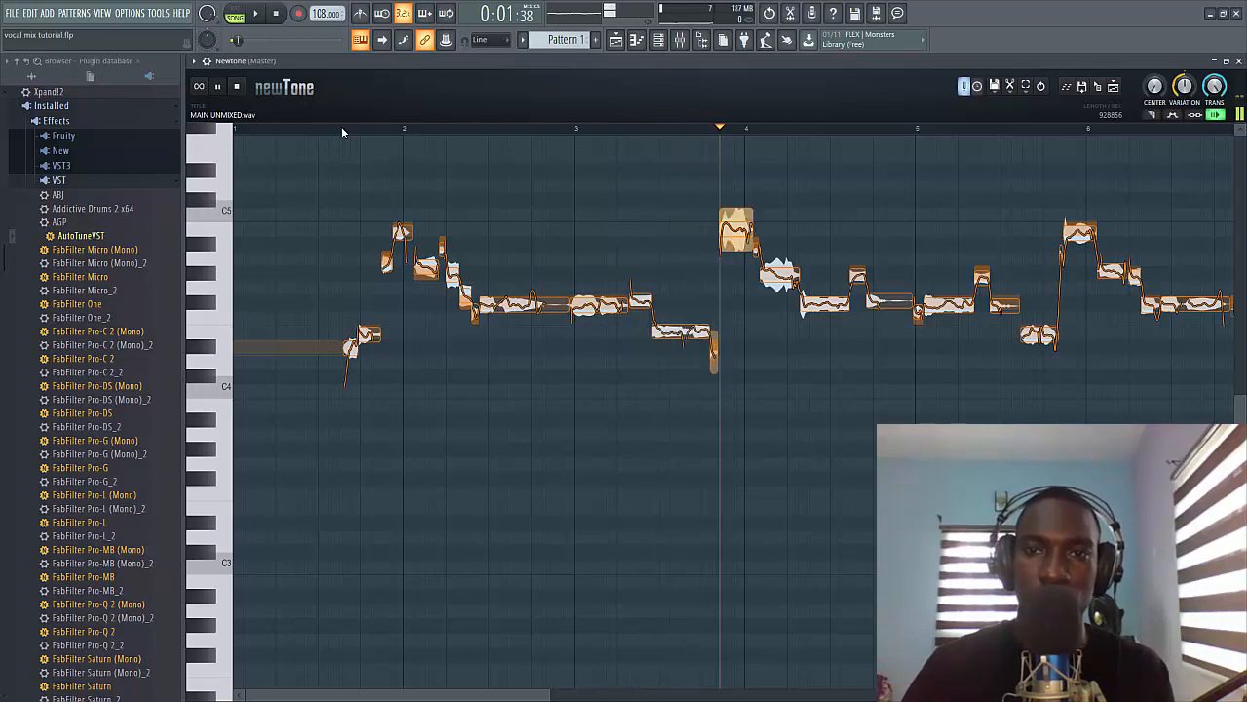
key(space)
scroll(795, 196, up, 3)
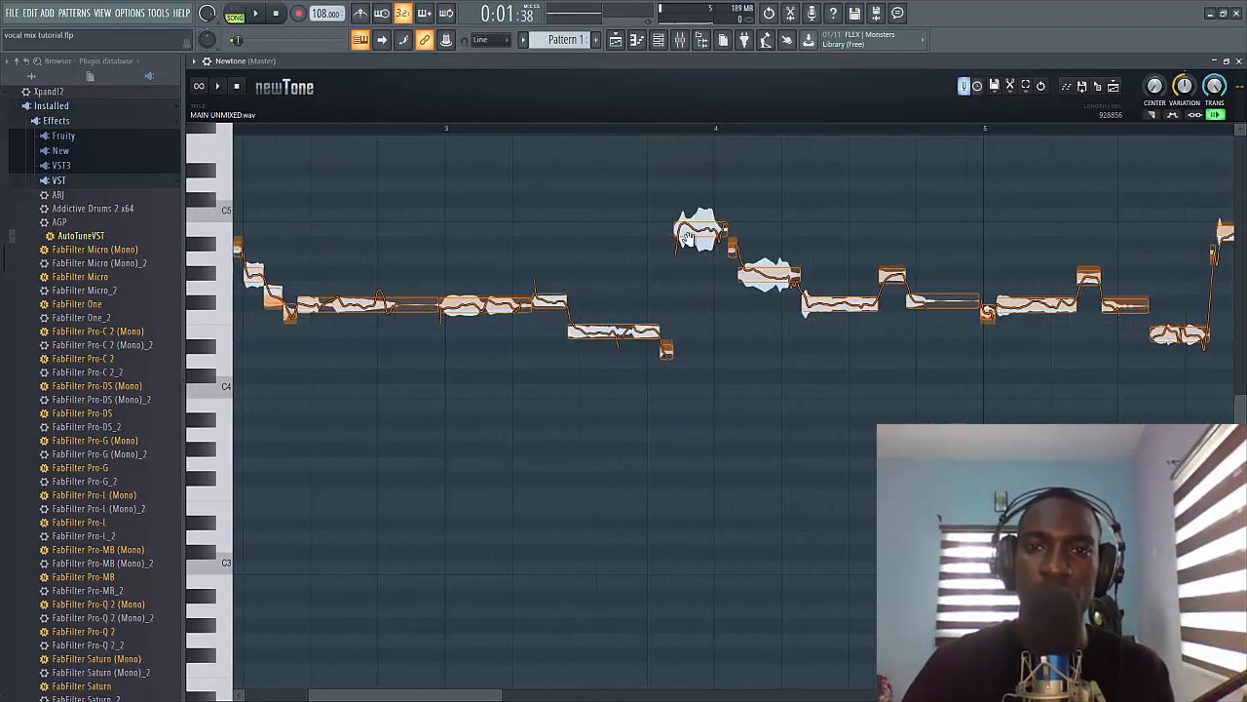
scroll(758, 218, up, 3)
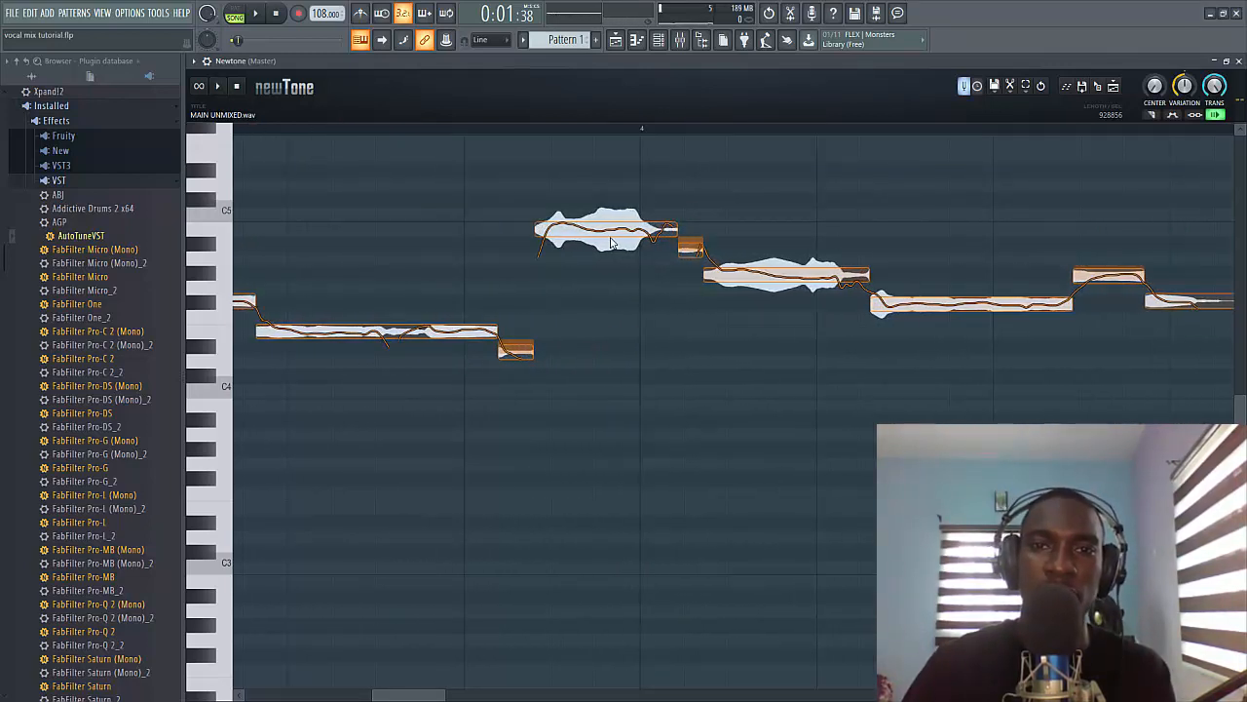
Lower the volume of the high note just before bar 4 in Newtone
click(599, 229)
scroll(656, 204, up, 2)
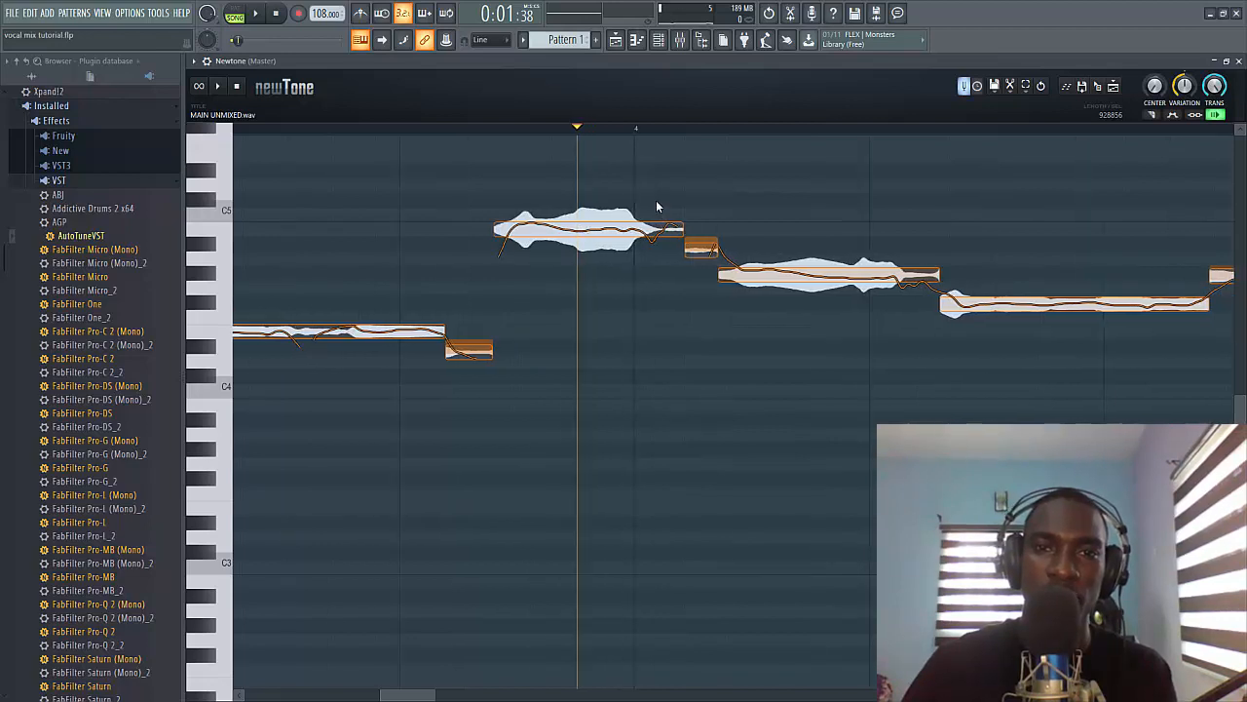
scroll(586, 232, up, 3)
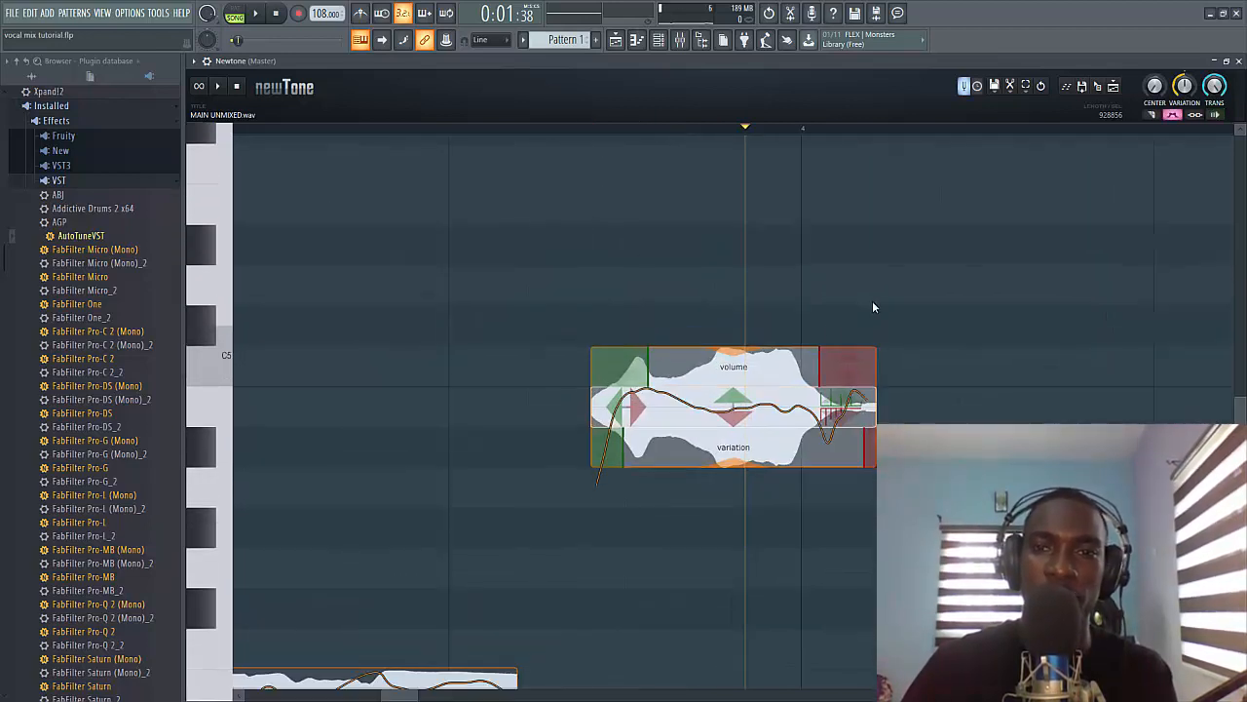
mouse_move(738, 375)
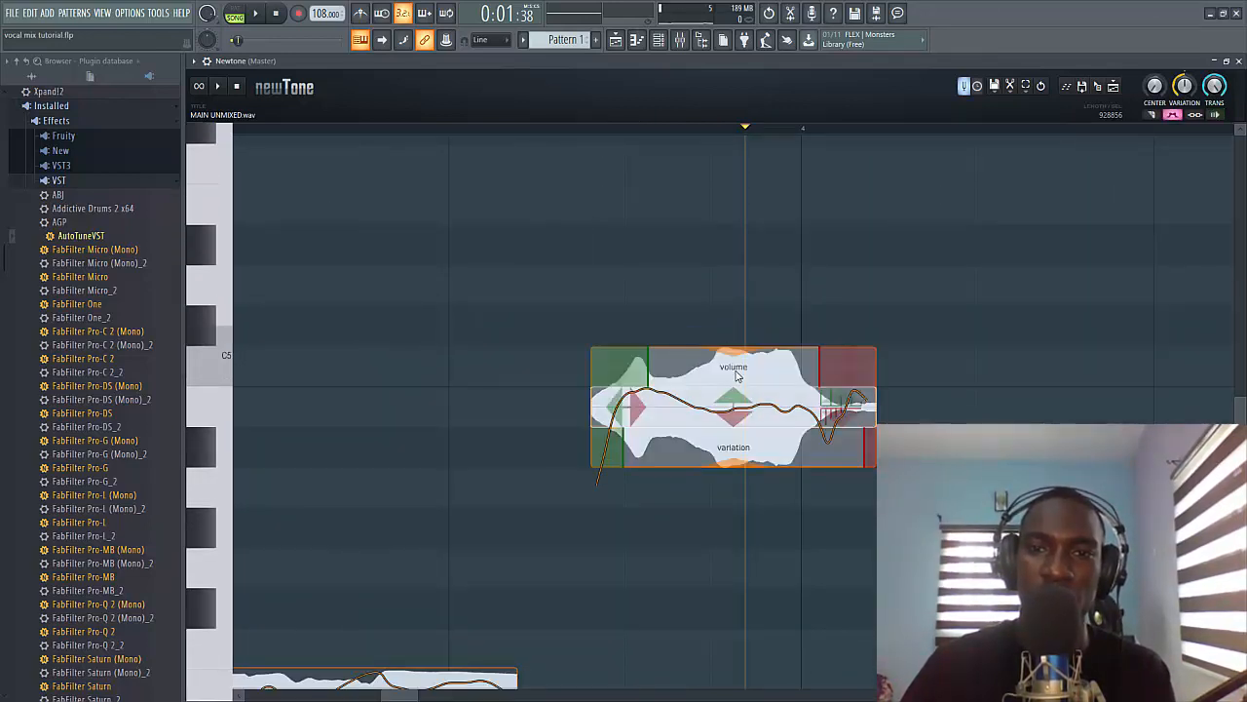
drag(736, 349, 739, 381)
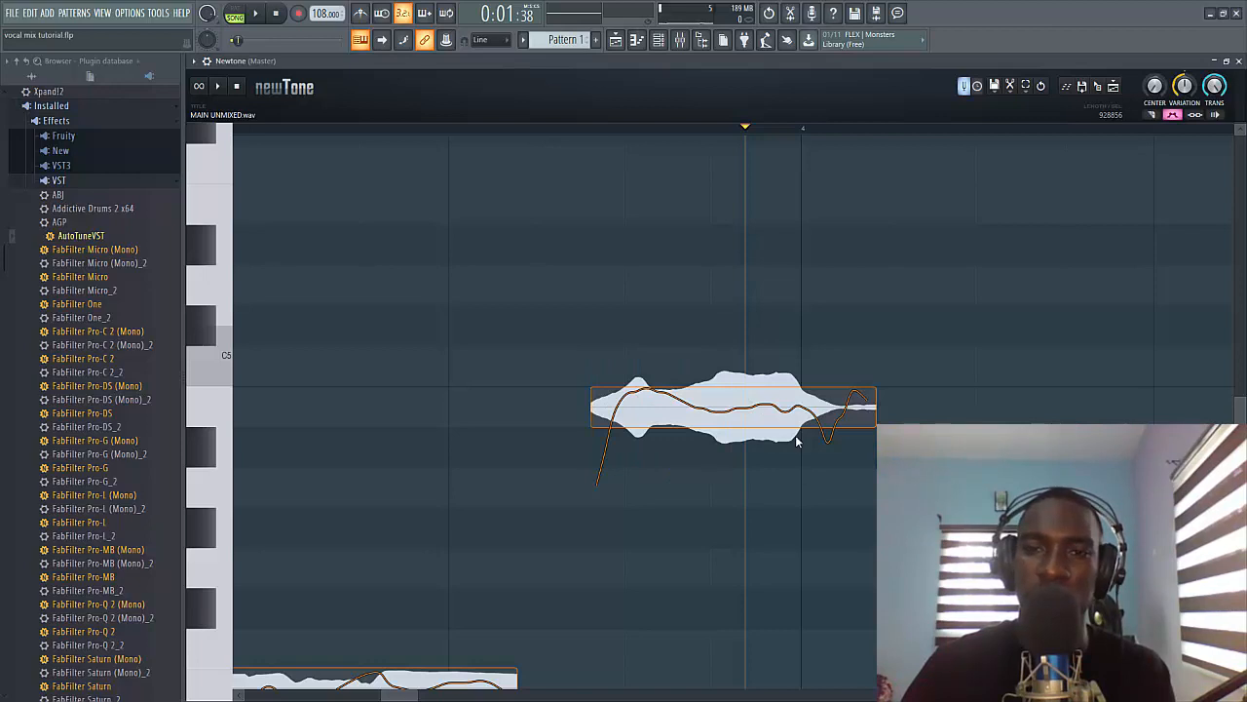
Reduce the pitch variation of the high note before bar 4 to 12.80% and play it back
mouse_move(757, 409)
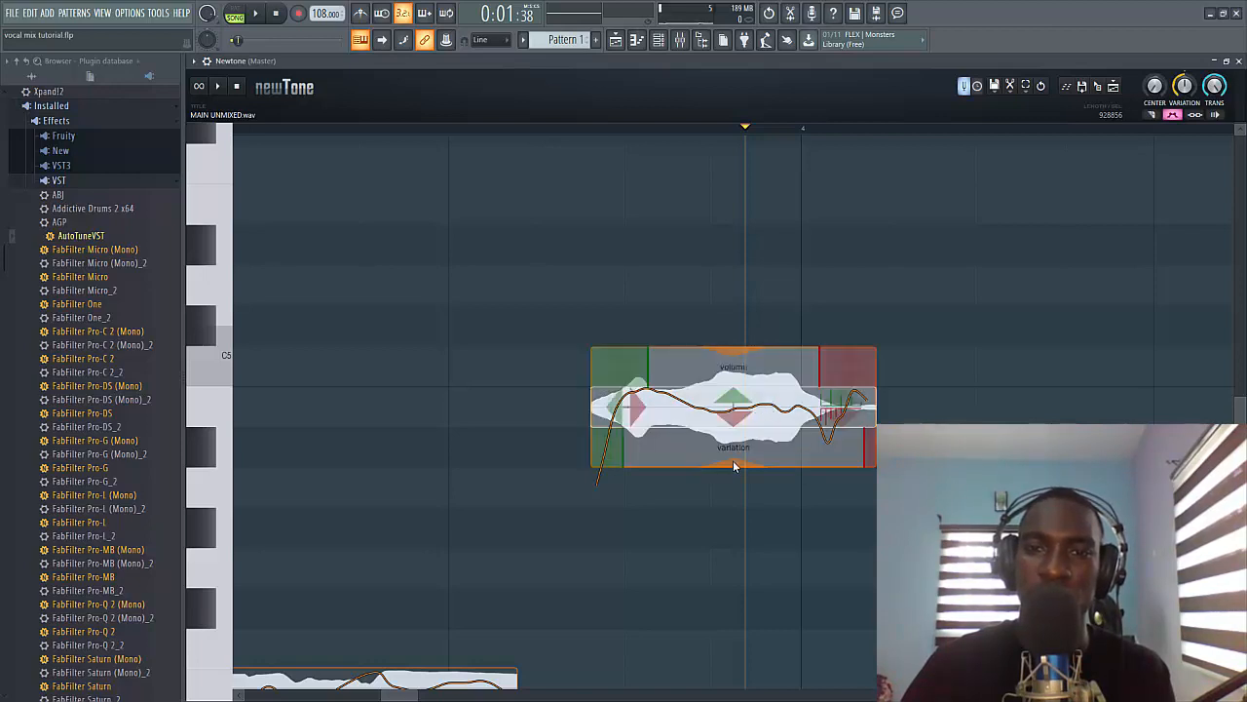
drag(737, 466, 739, 327)
key(space)
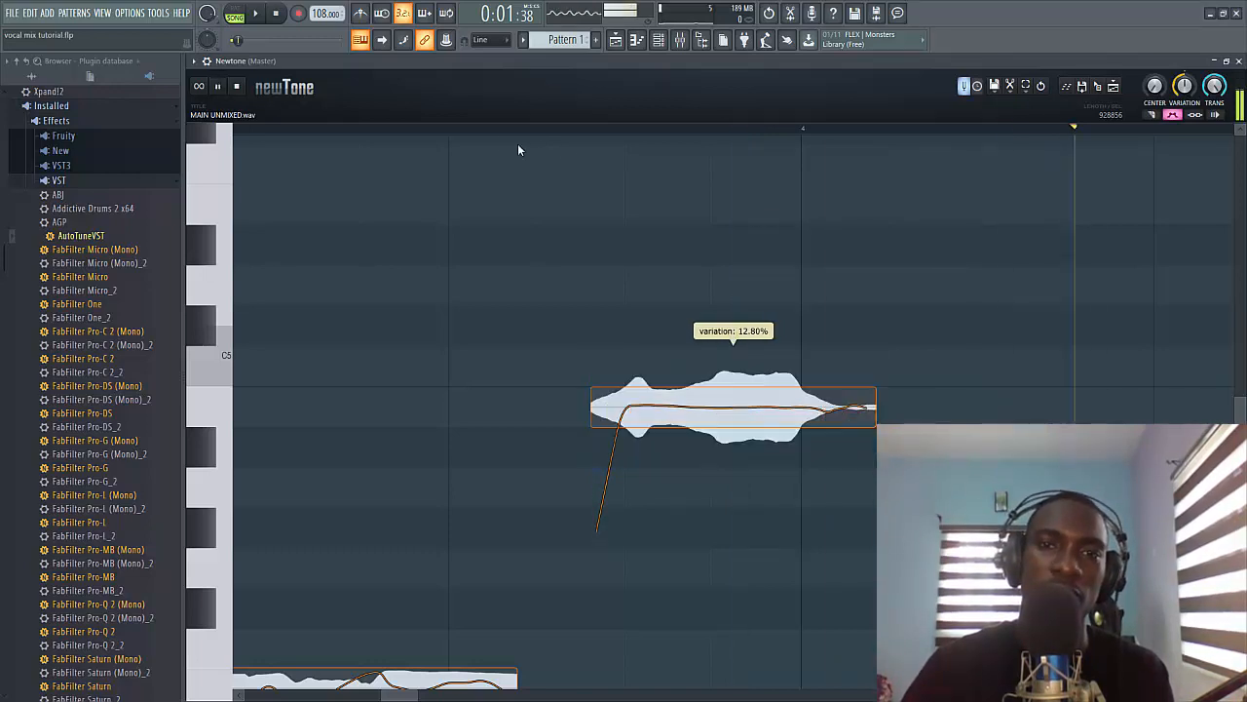
click(482, 129)
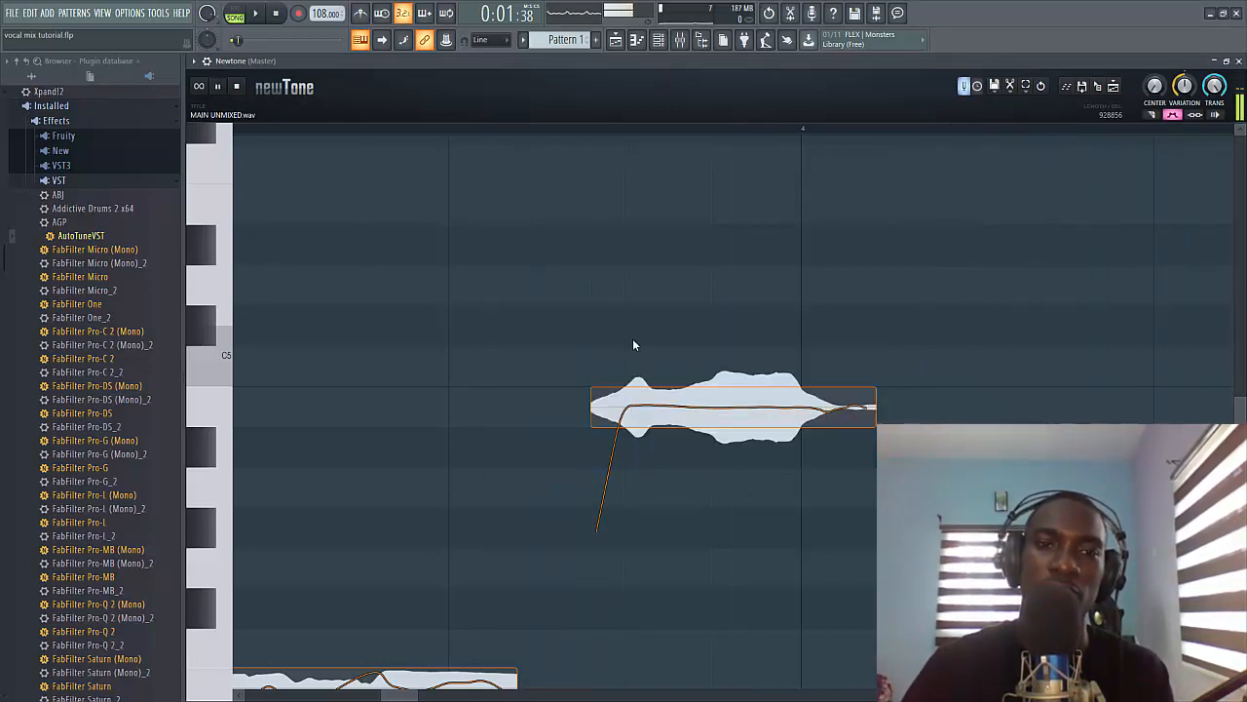
key(space)
Replay the corrected high note before bar 4 and the notes that follow it, then stop playback
mouse_move(738, 407)
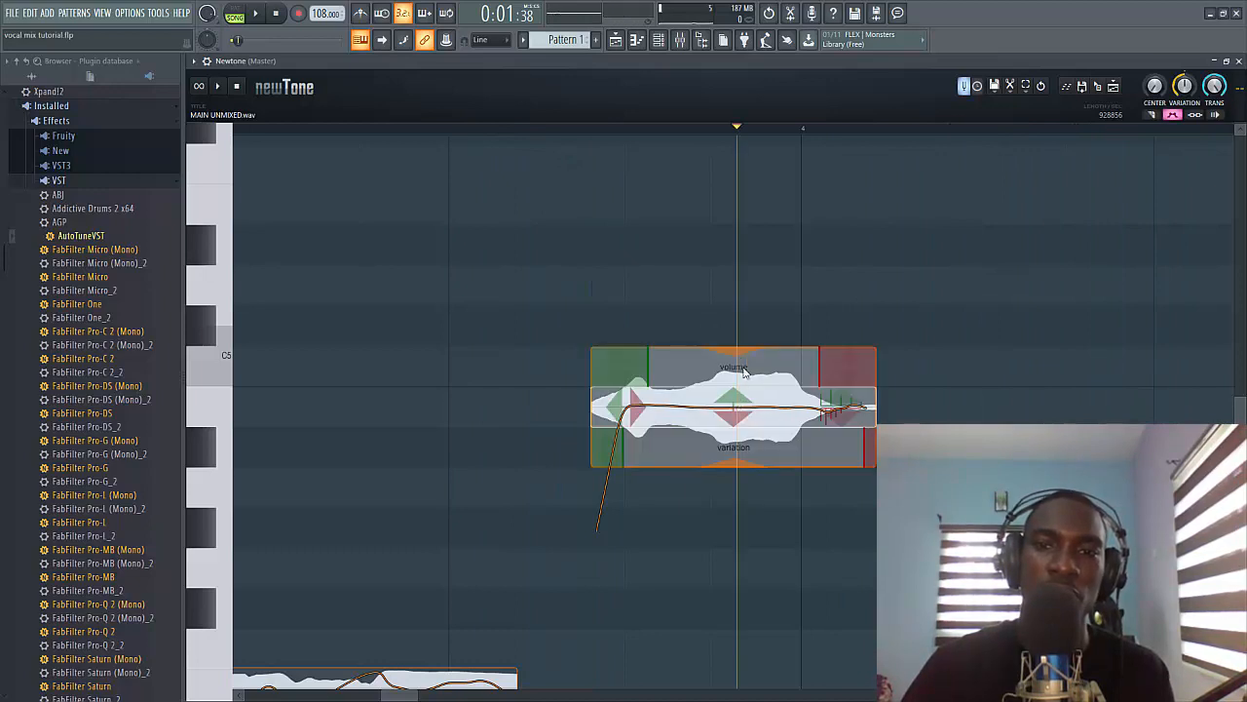
drag(743, 394, 588, 332)
key(space)
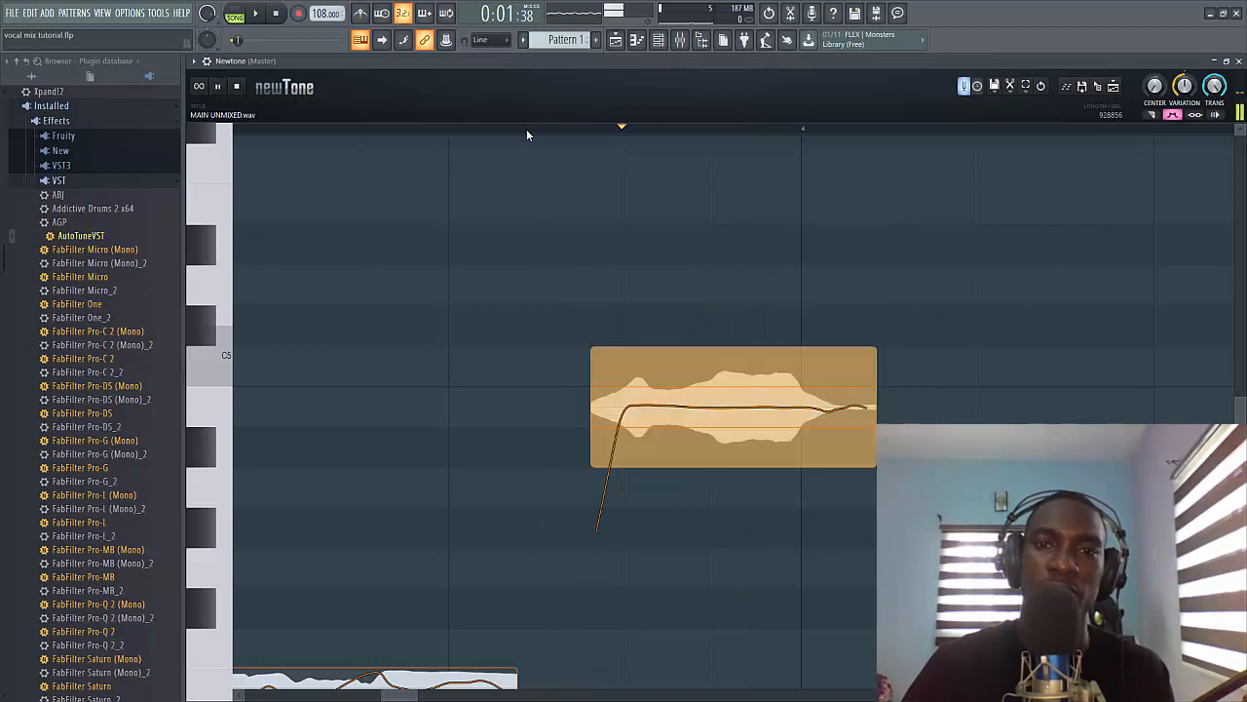
scroll(544, 194, down, 3)
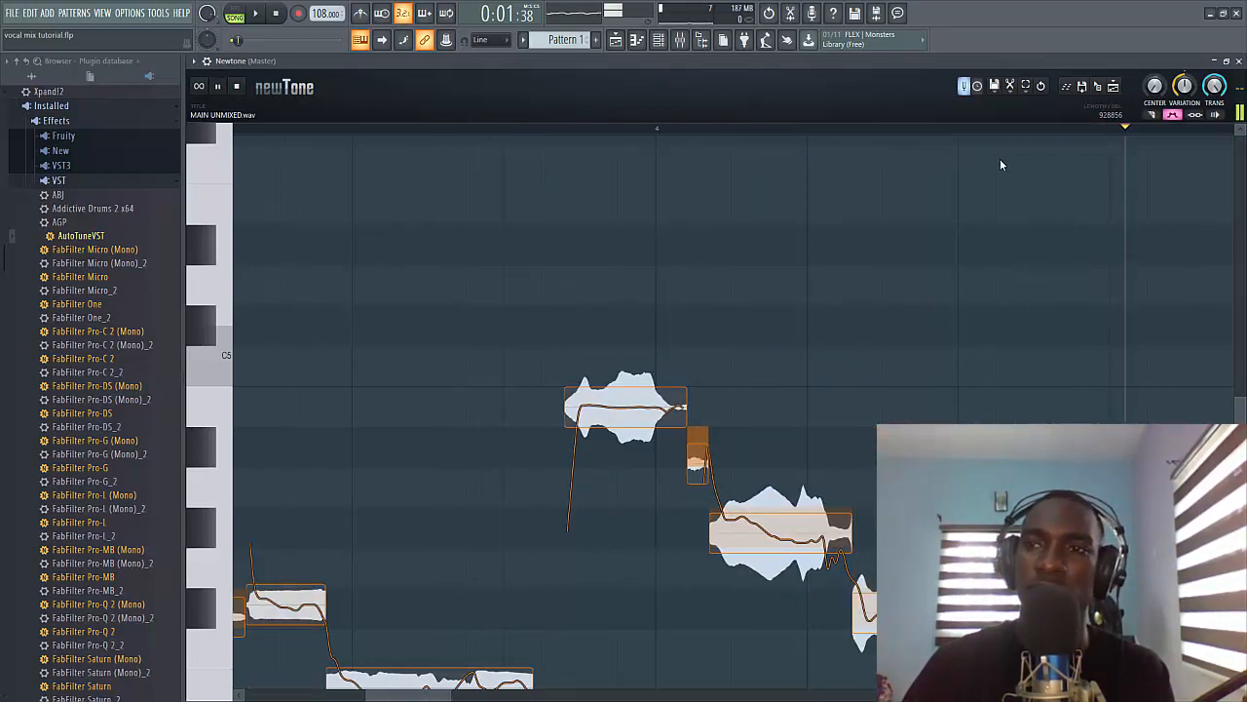
key(space)
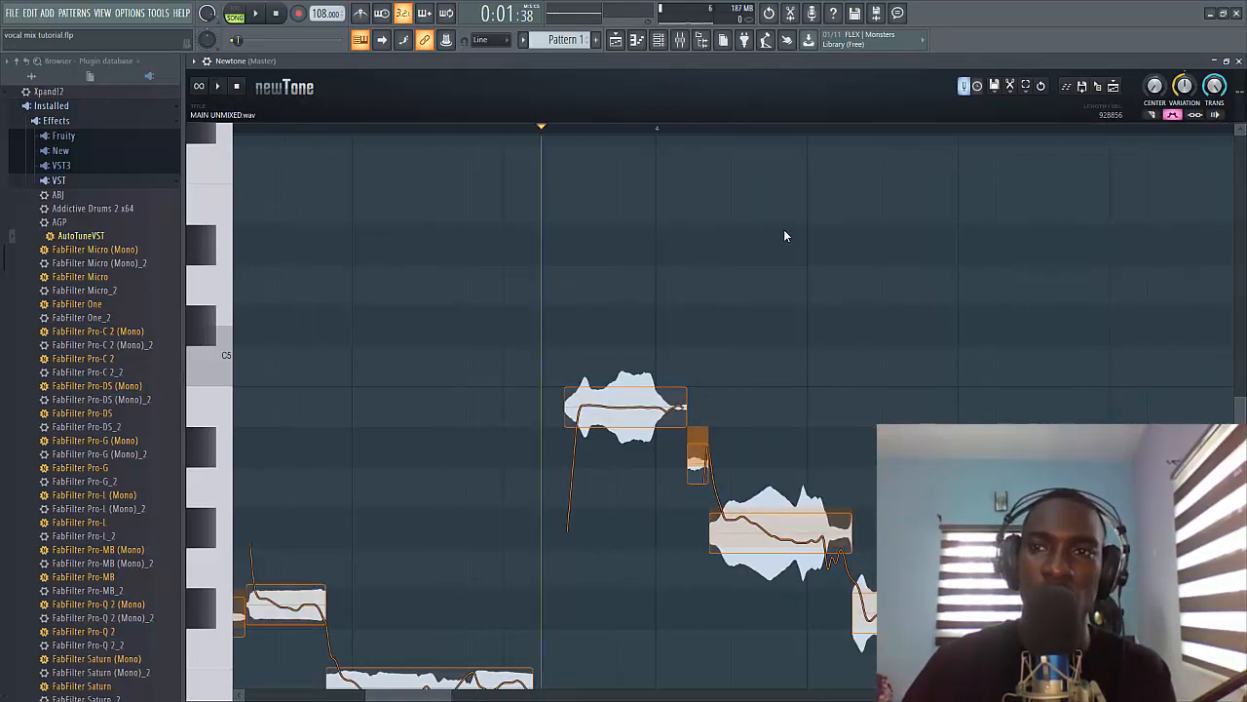
Send the corrected vocal to the playlist and replace the original MAIN UNMIXED clip on Track 1 with MAIN UNMIXED_2
click(1115, 89)
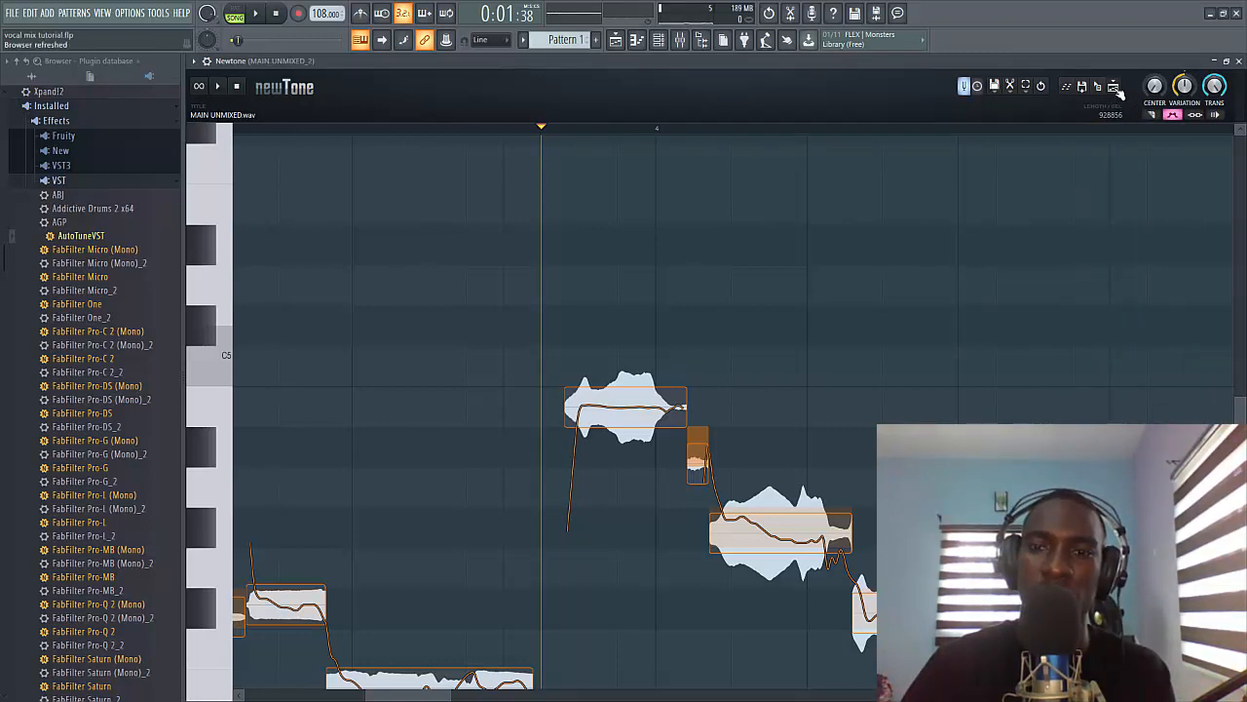
click(616, 41)
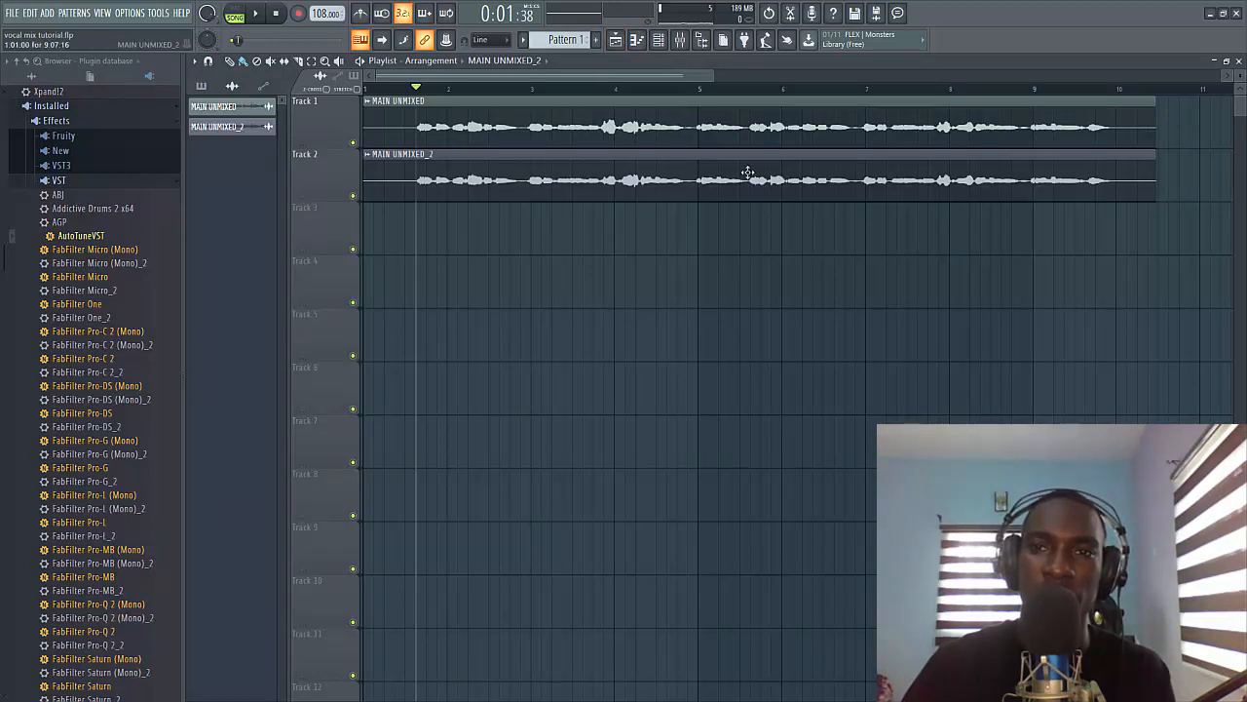
right_click(871, 117)
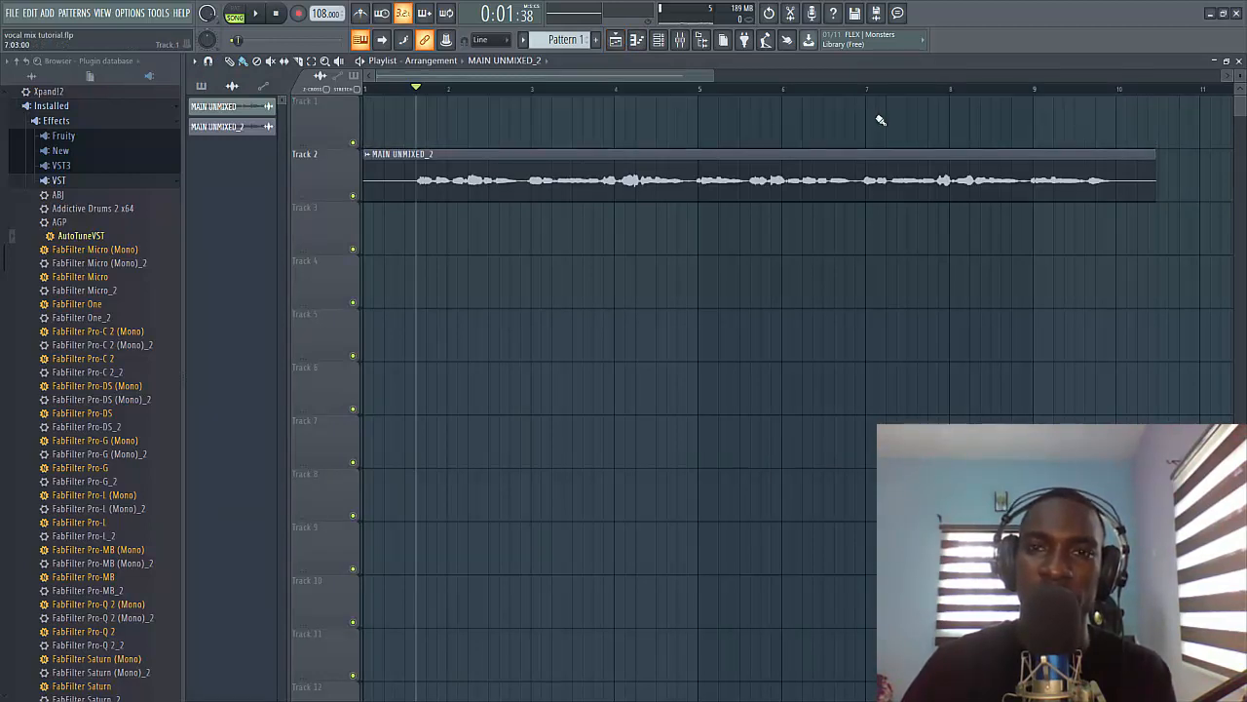
drag(612, 183, 607, 111)
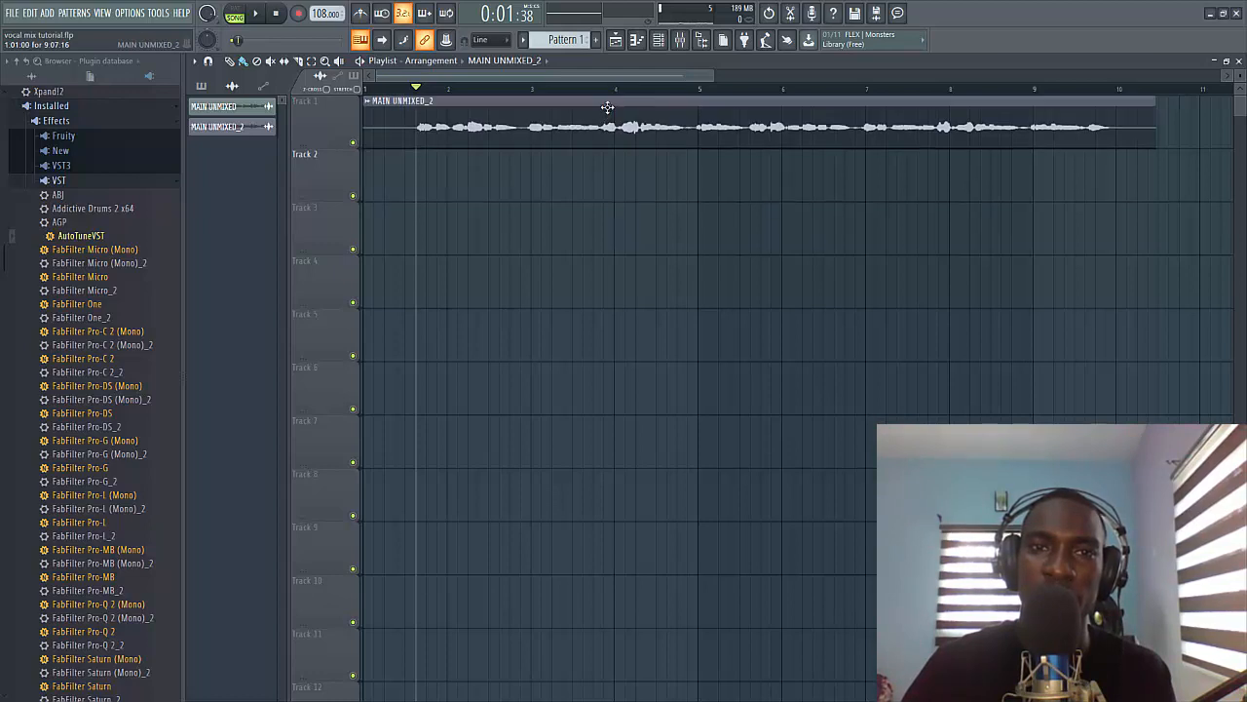
Purge the unused audio clips from the project
click(158, 13)
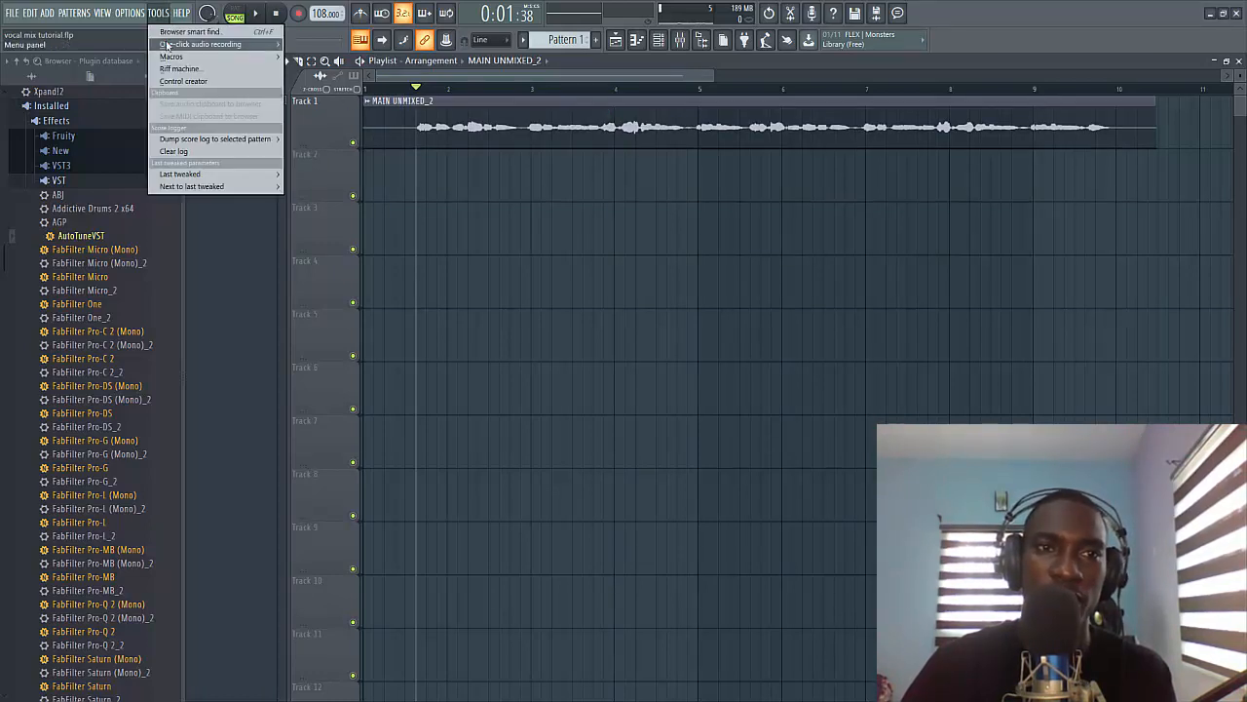
mouse_move(171, 58)
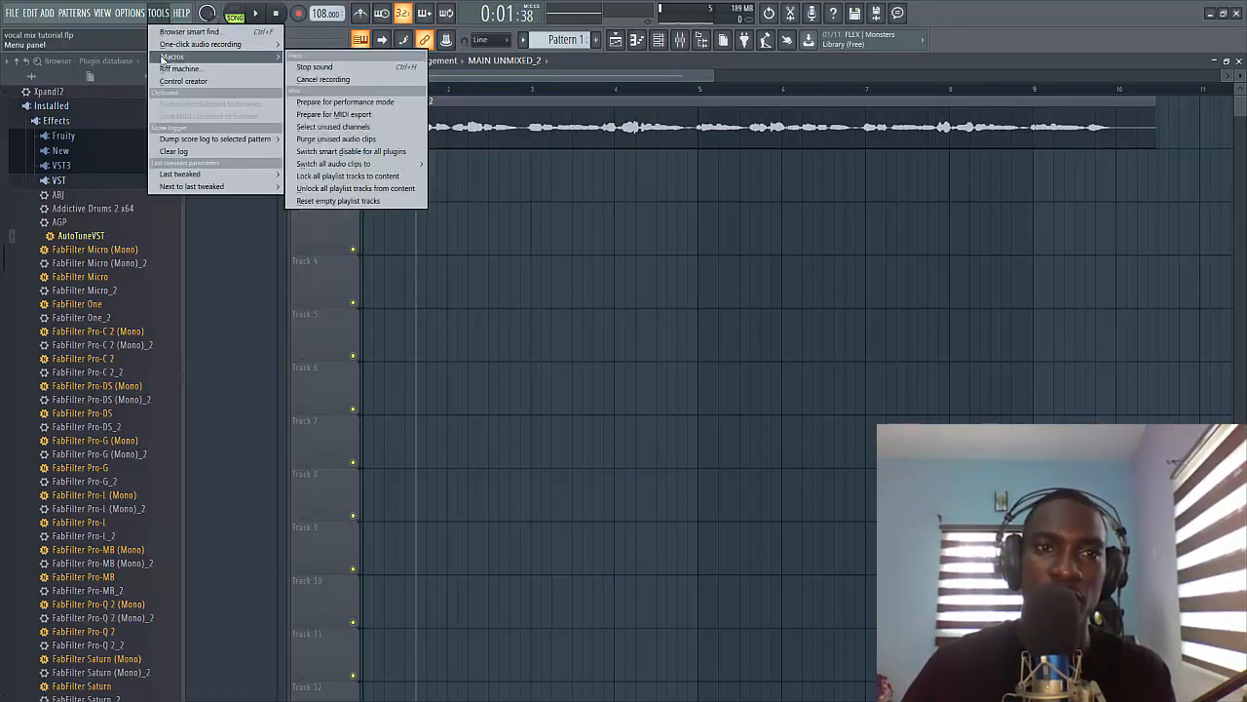
click(336, 138)
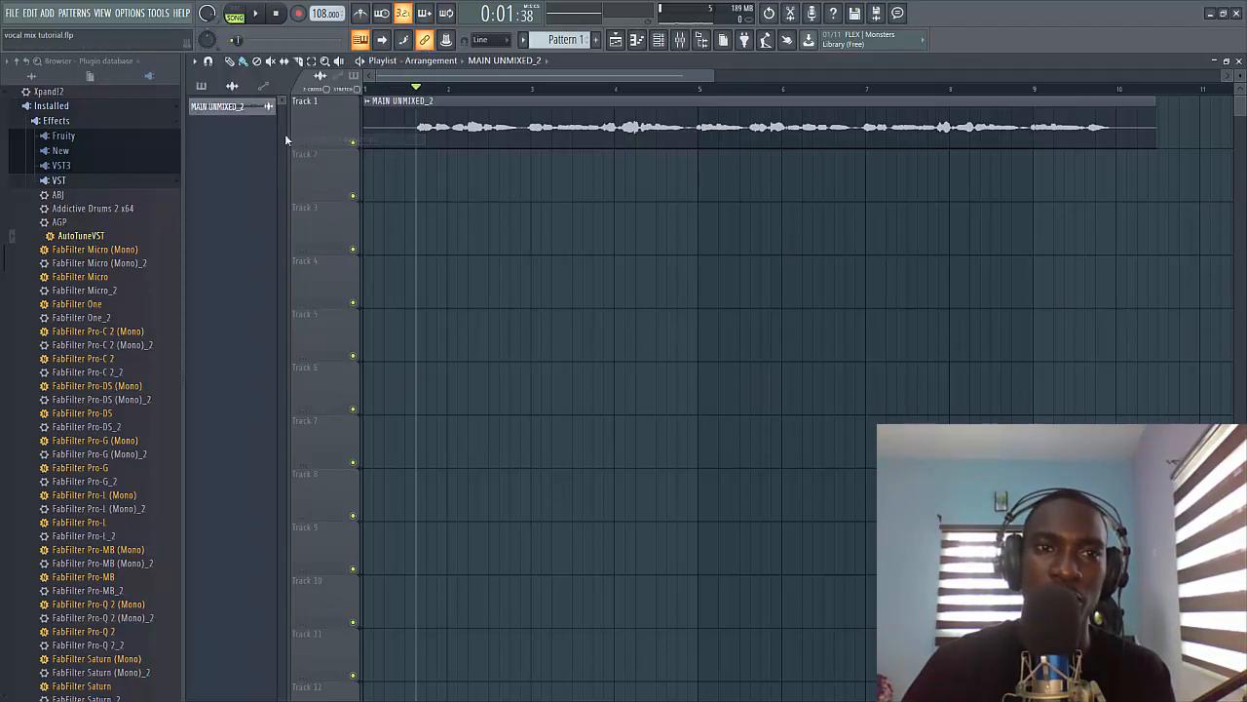
Route the MAIN UNMIXED_2 audio clip to the MAIN UNMIXED KEY E mixer track
double_click(604, 125)
key(F9)
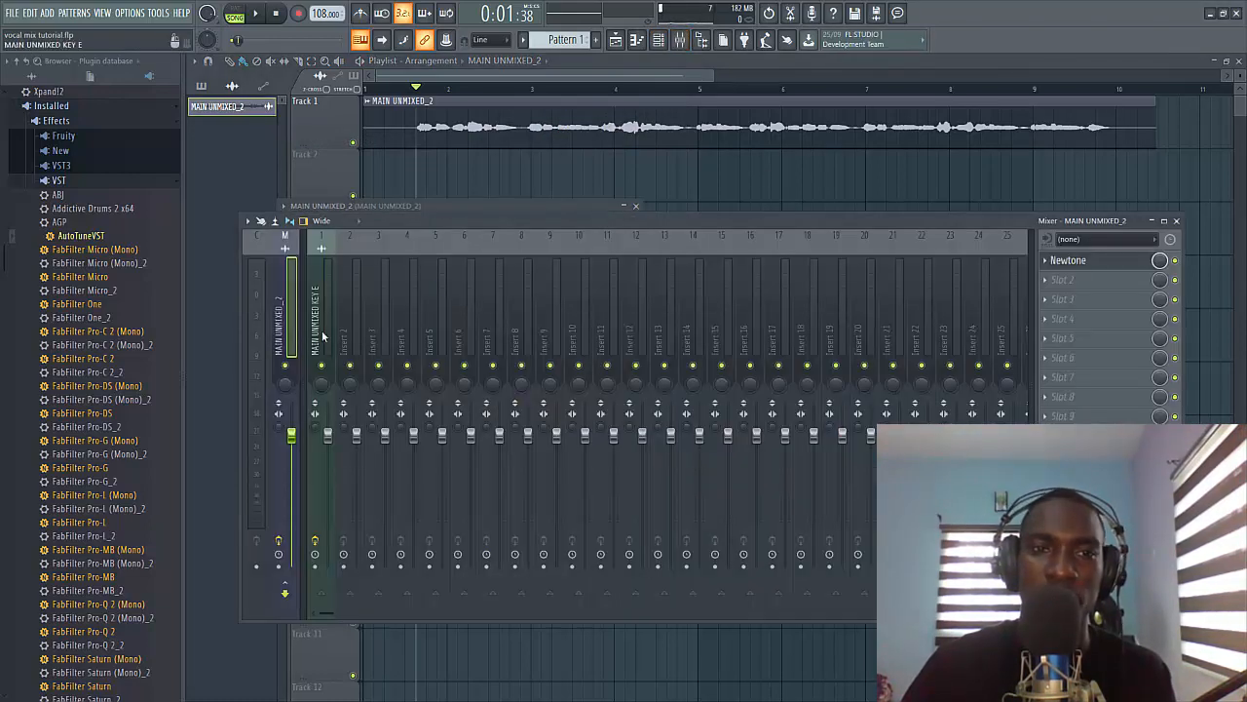
click(323, 336)
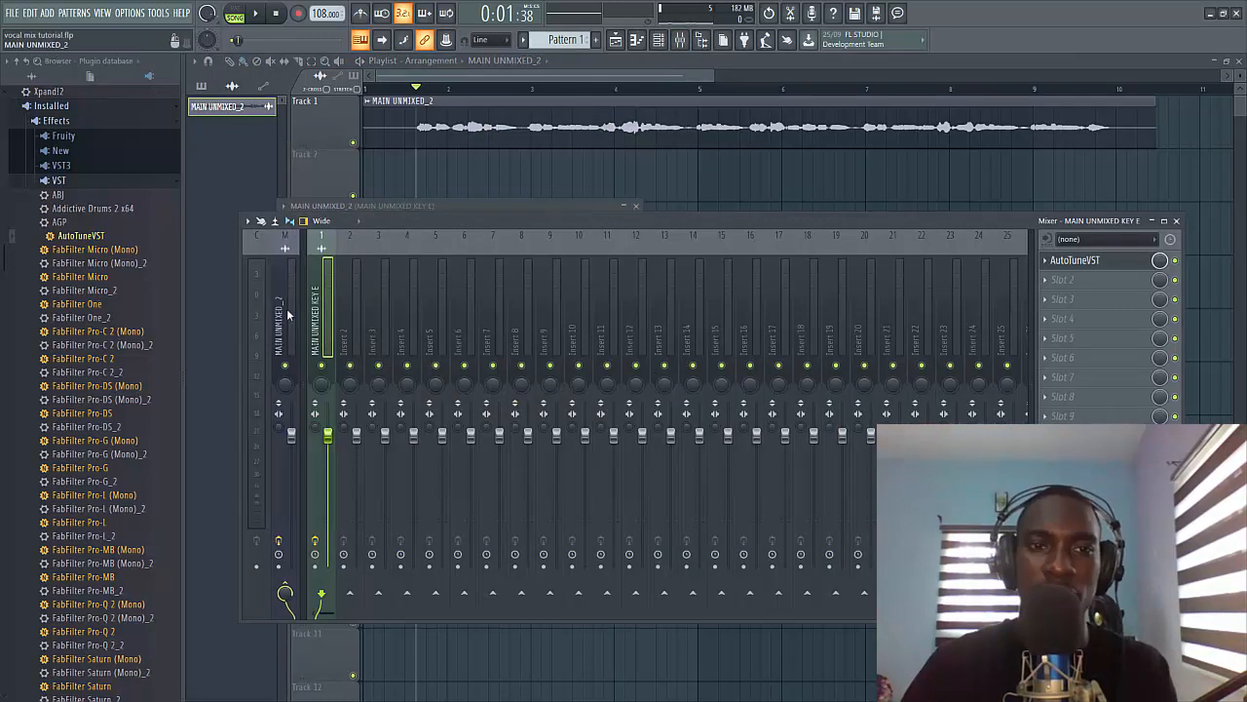
Reset the master mixer track to default, removing its Newtone plugin
right_click(289, 315)
click(410, 417)
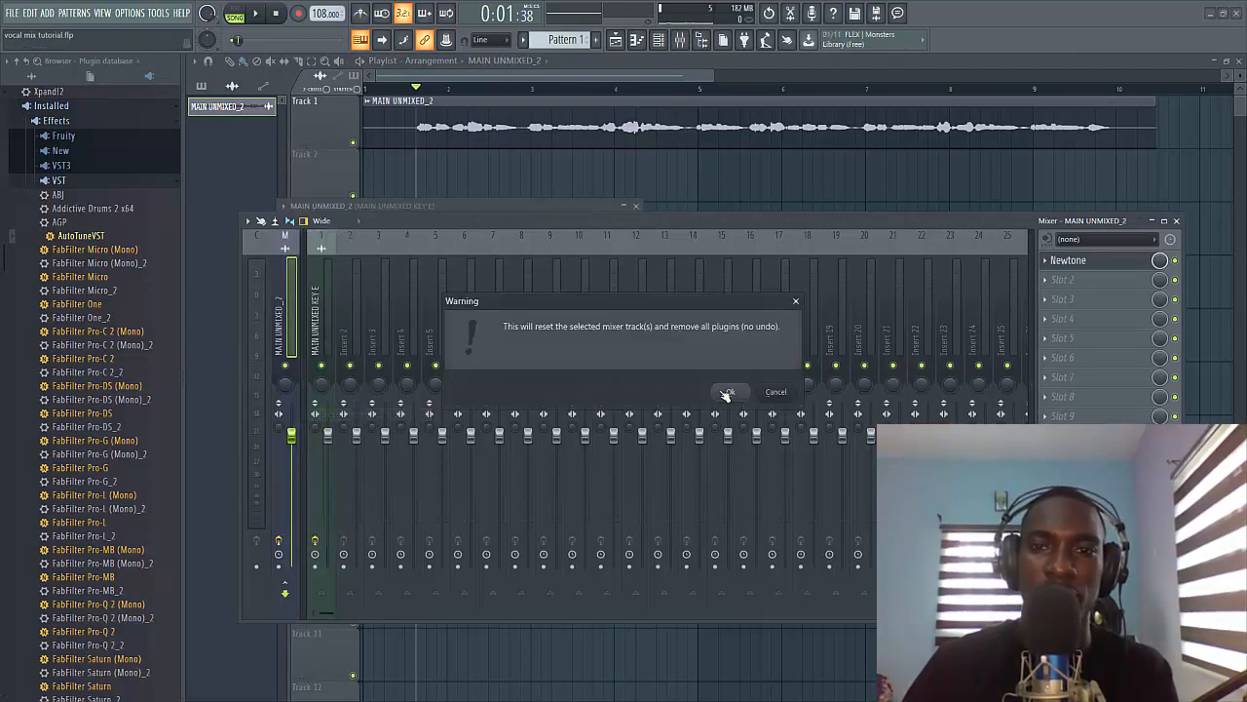
click(774, 394)
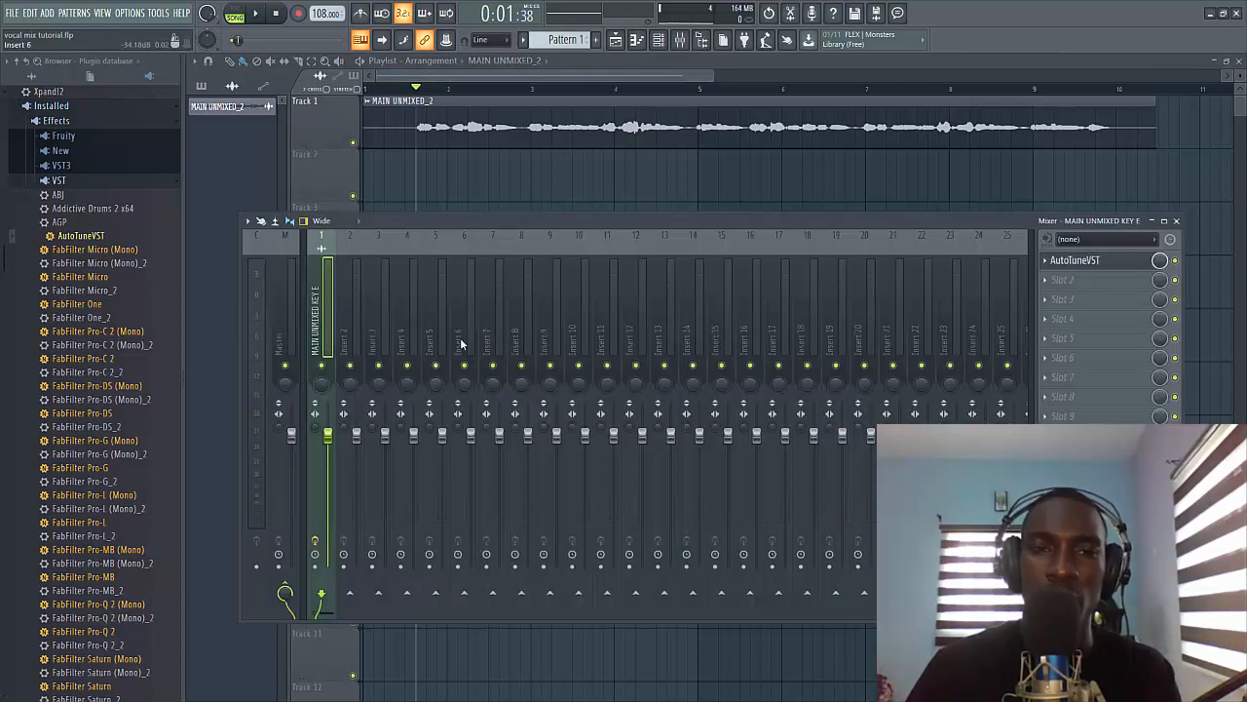
Rename mixer track Insert 6 as VOCALS
click(458, 328)
right_click(458, 327)
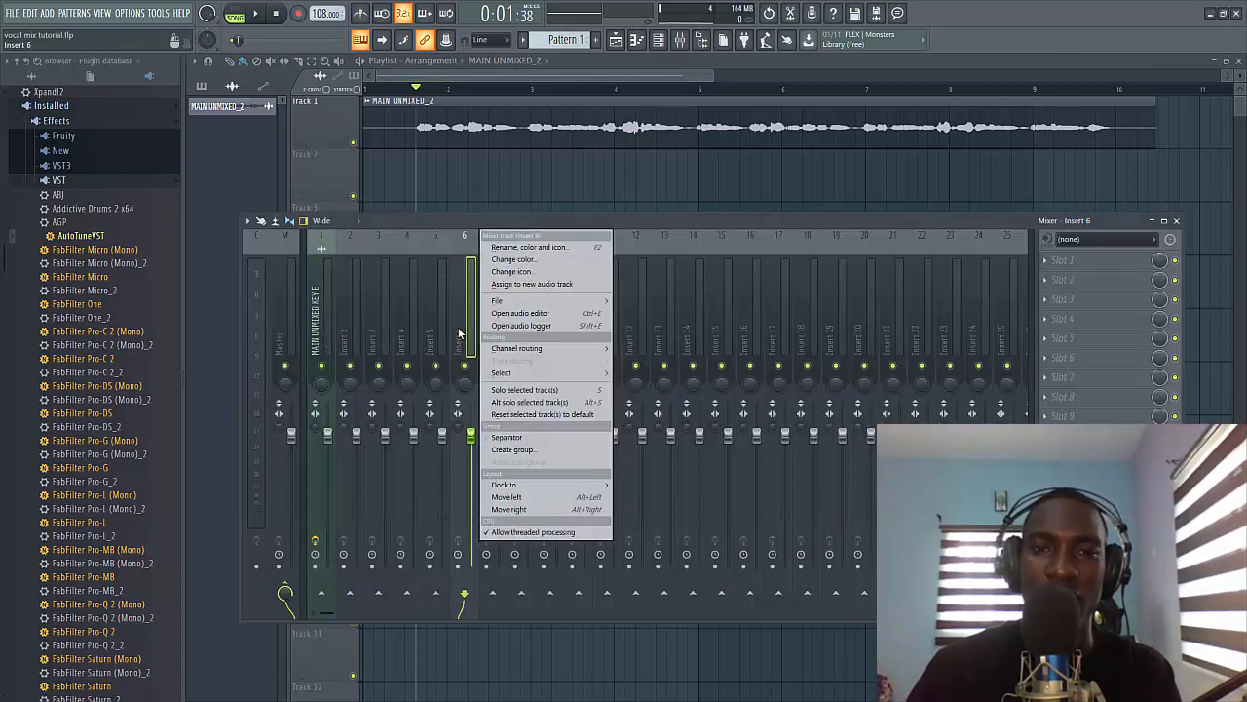
click(533, 249)
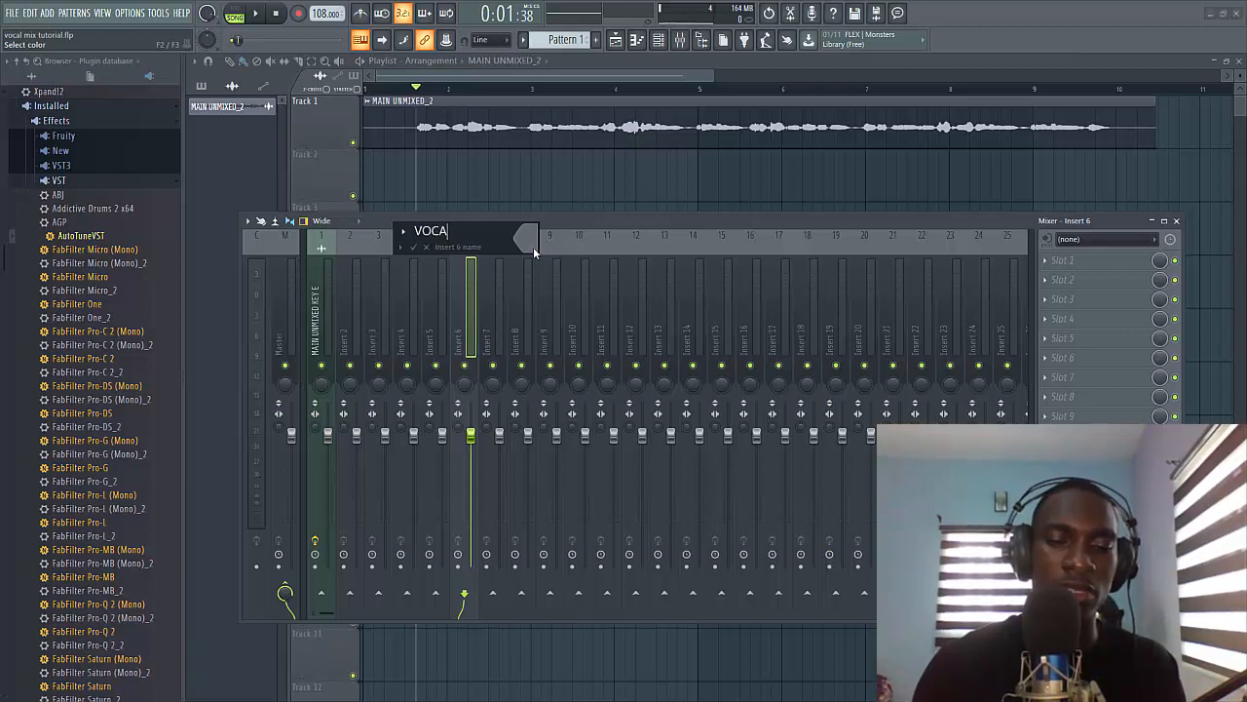
text(VOCALS)
key(Return)
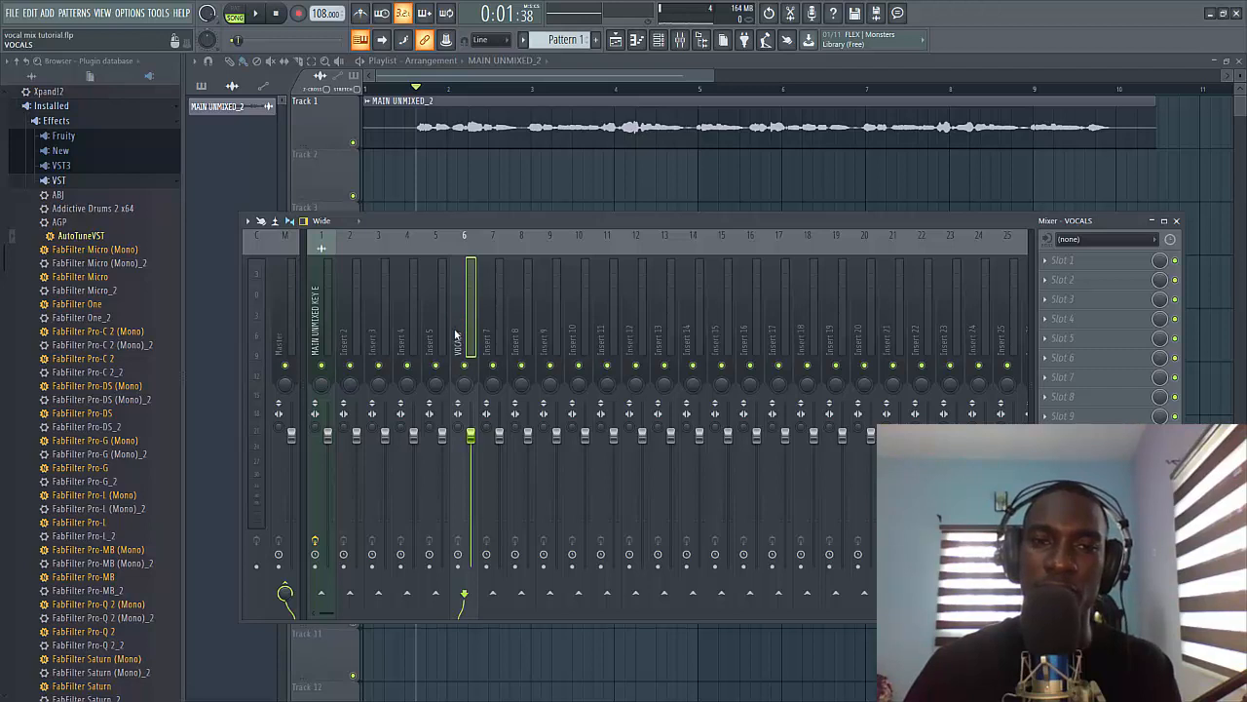
Add a separator before the VOCALS mixer track and color the track blue-violet
click(489, 332)
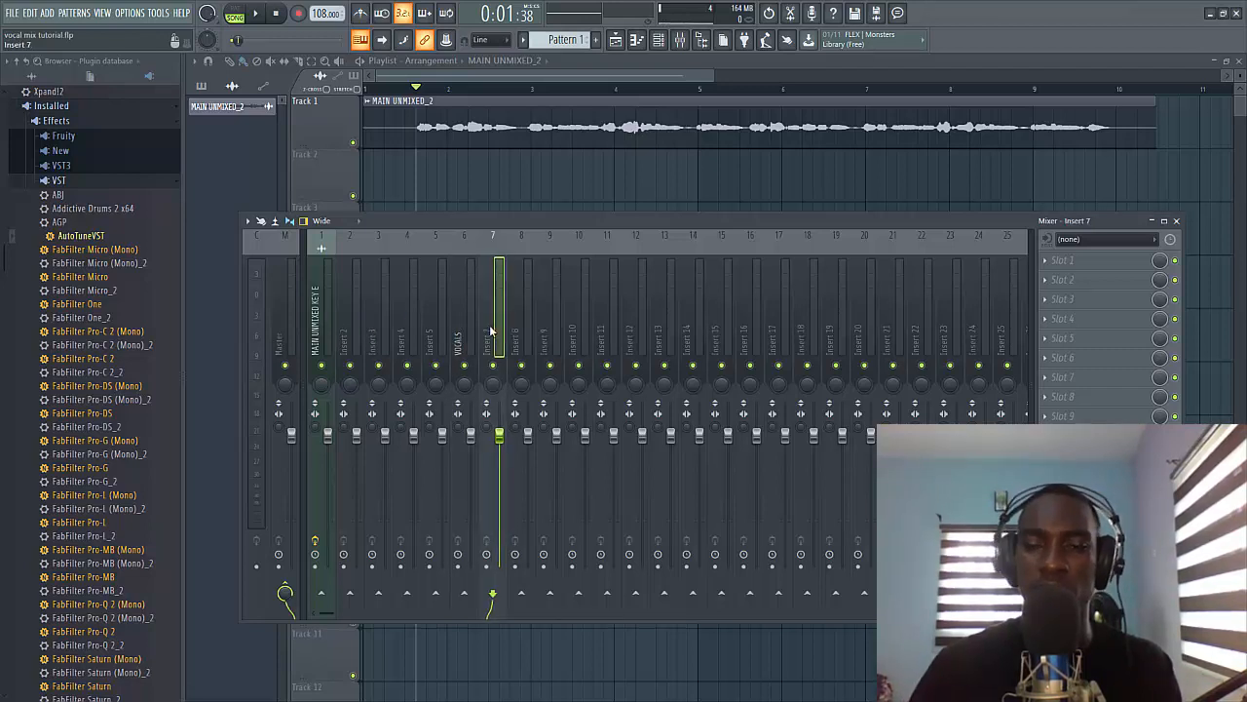
click(462, 336)
right_click(468, 336)
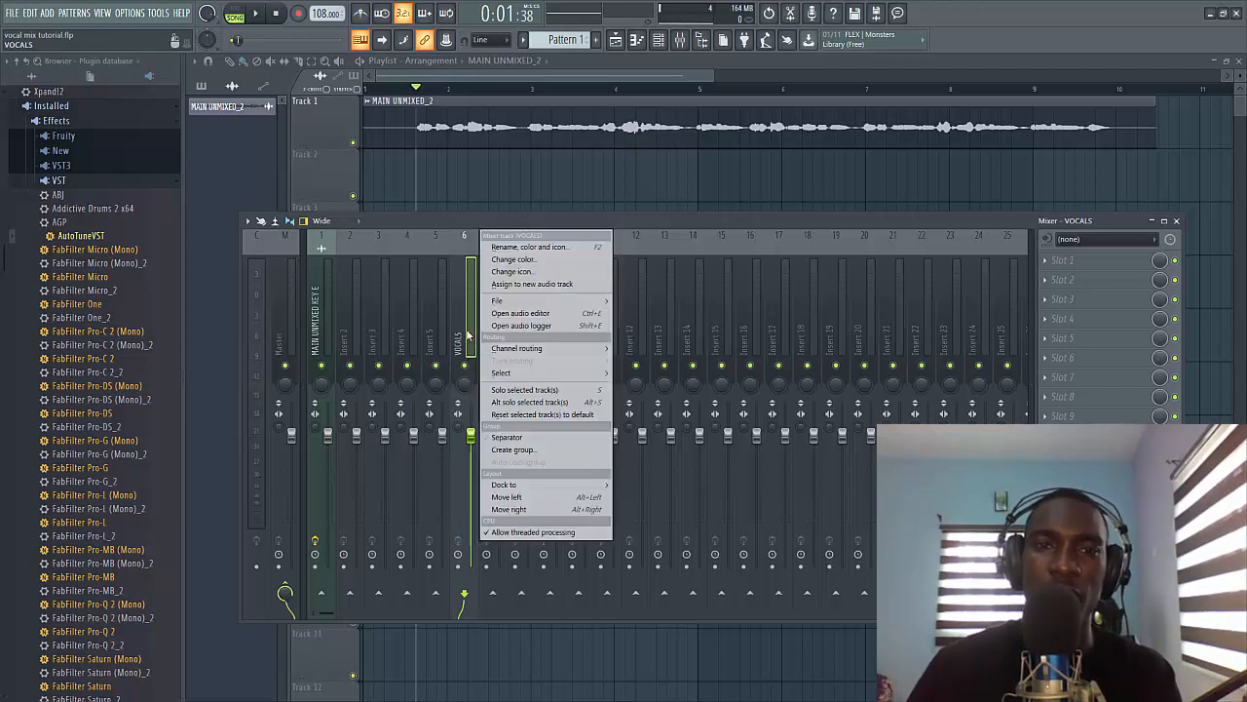
click(507, 436)
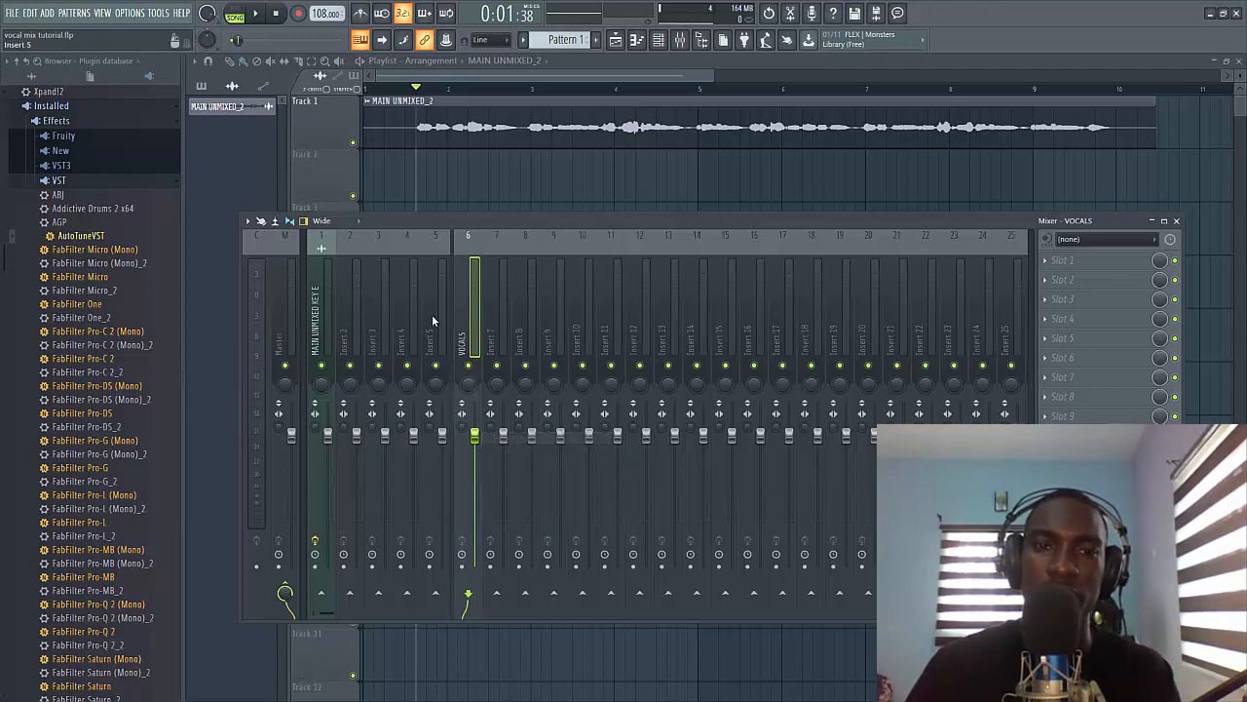
right_click(471, 336)
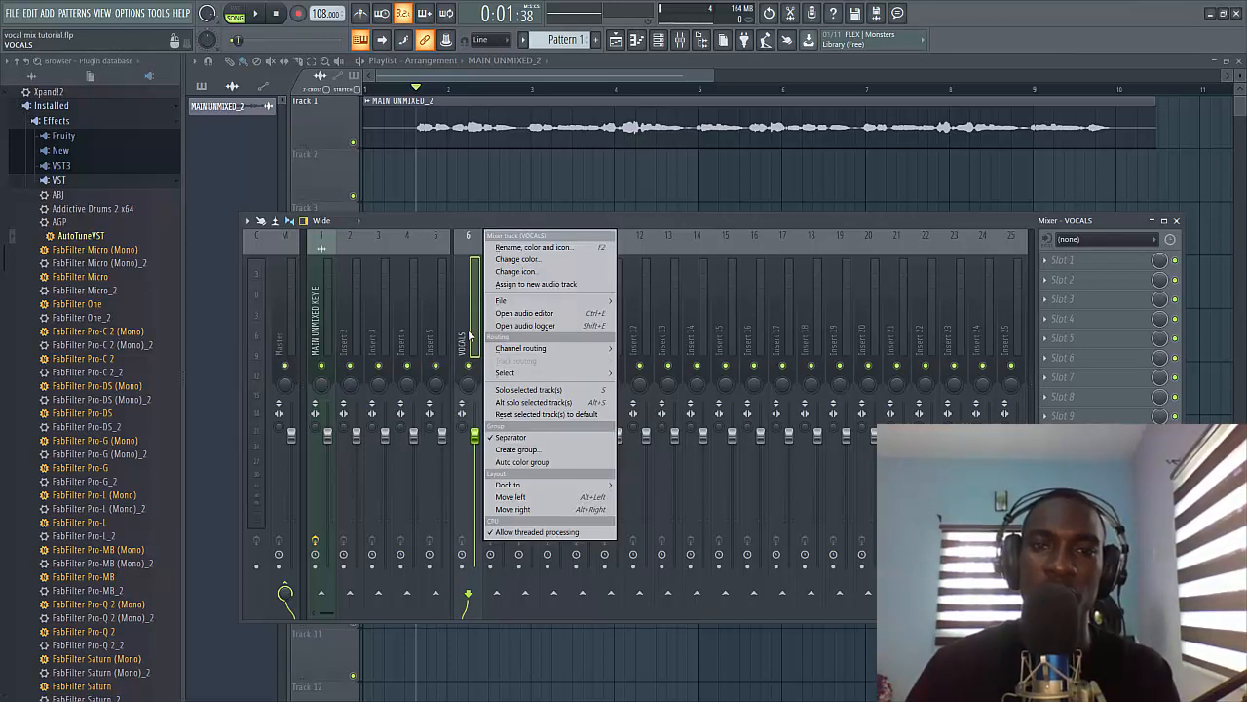
click(509, 260)
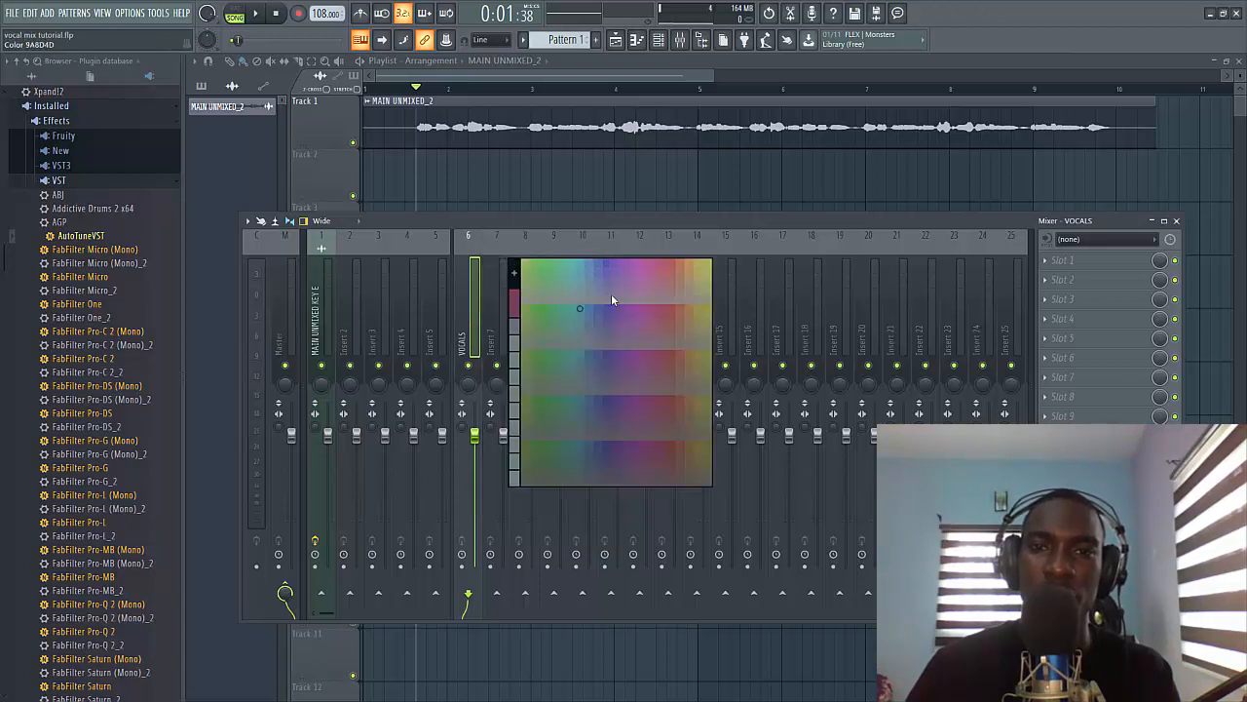
click(607, 263)
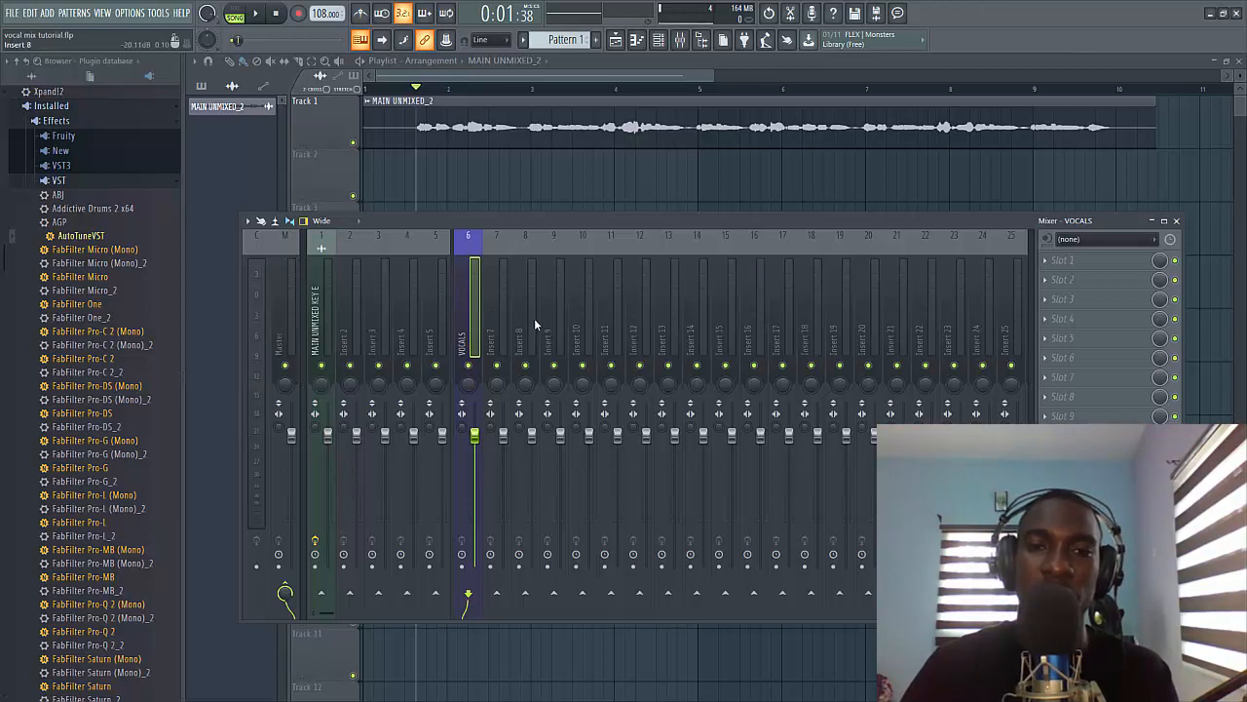
Route the MAIN UNMIXED KEY E mixer track to the VOCALS track only
click(321, 312)
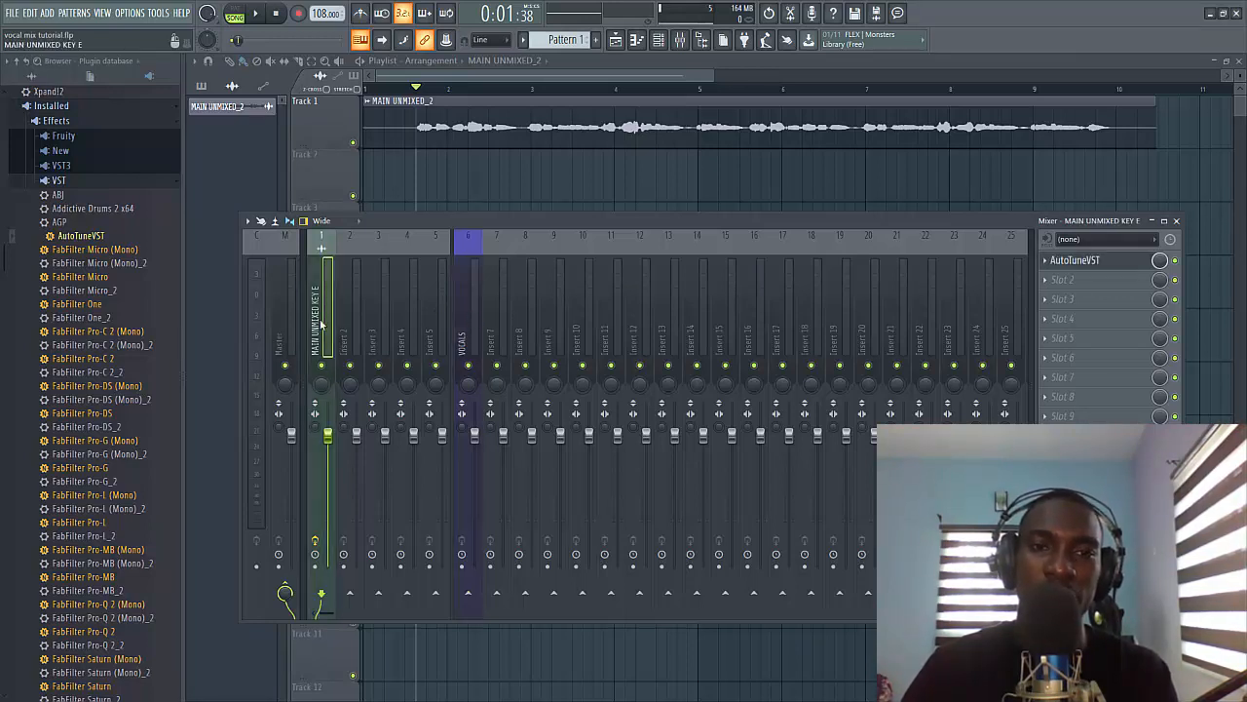
click(473, 332)
click(324, 324)
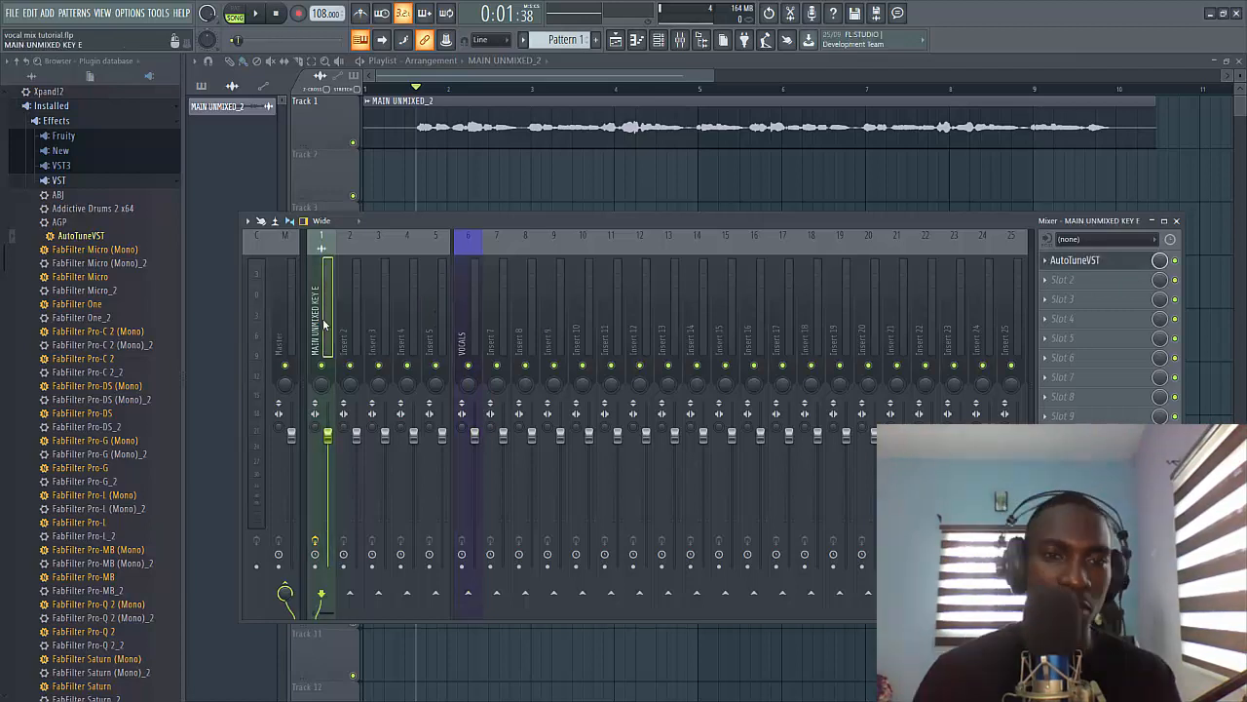
right_click(468, 594)
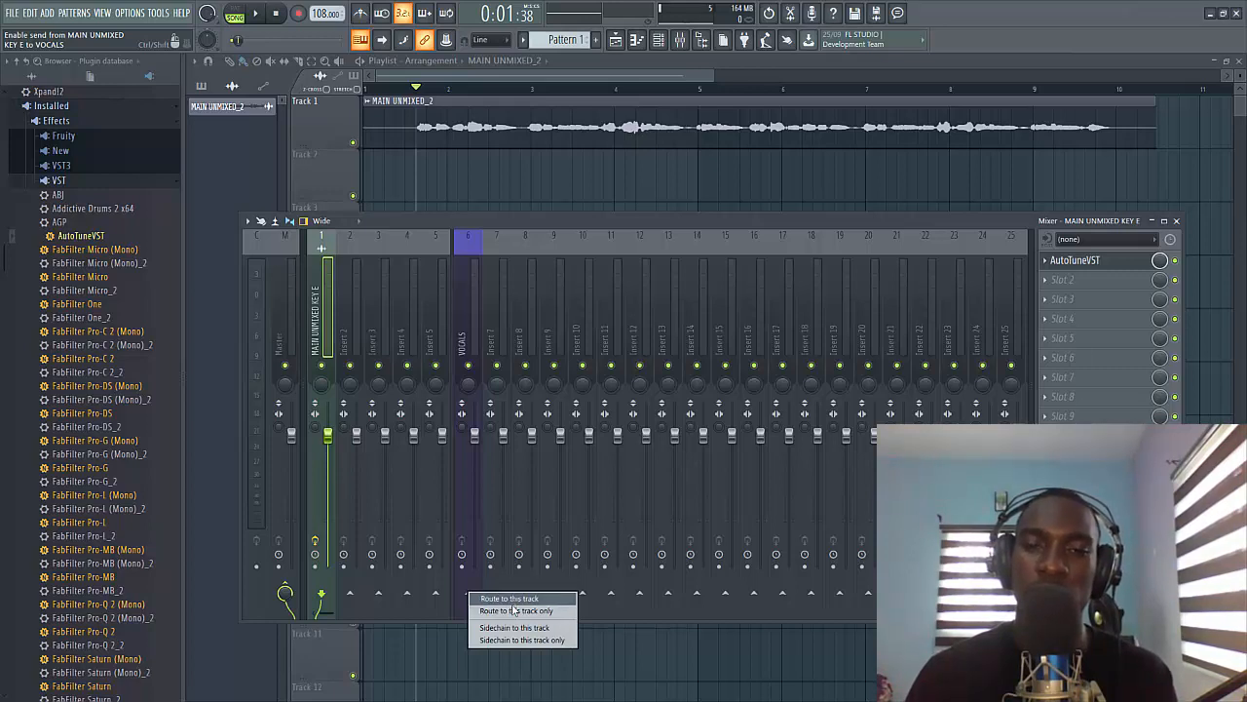
click(511, 614)
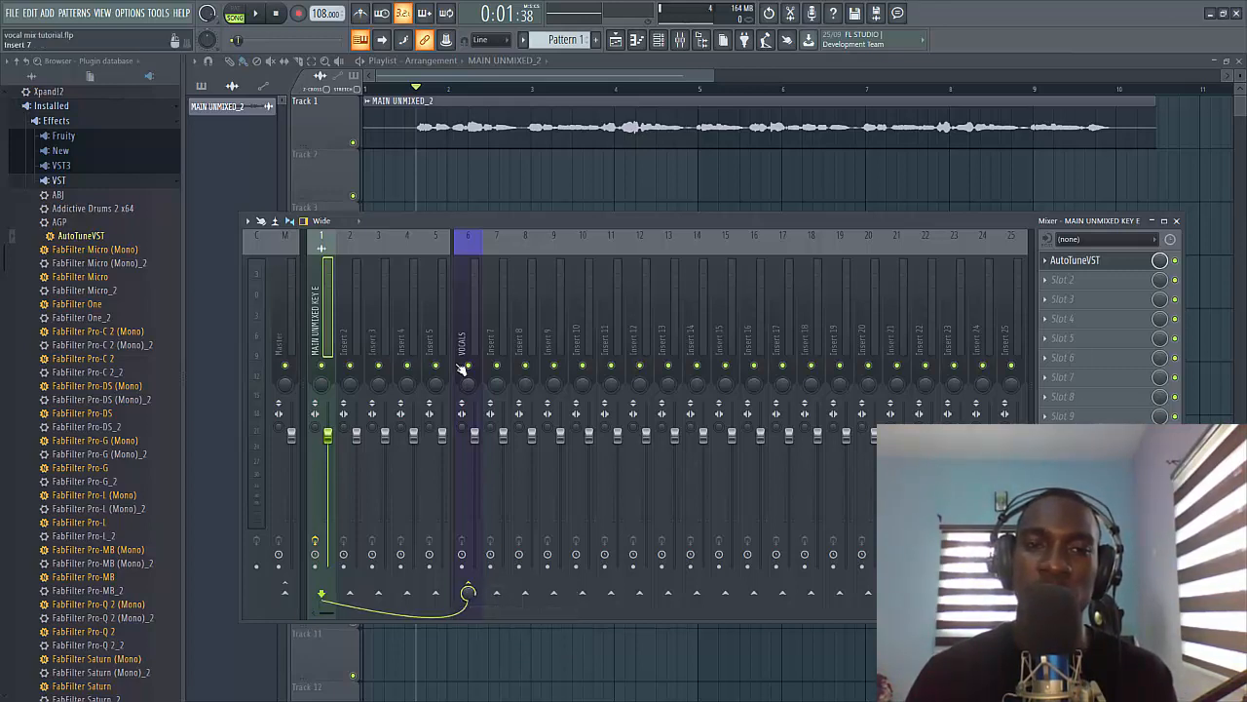
Try lowering the VOCALS mixer track's volume during playback and reset the fader to its default
click(470, 314)
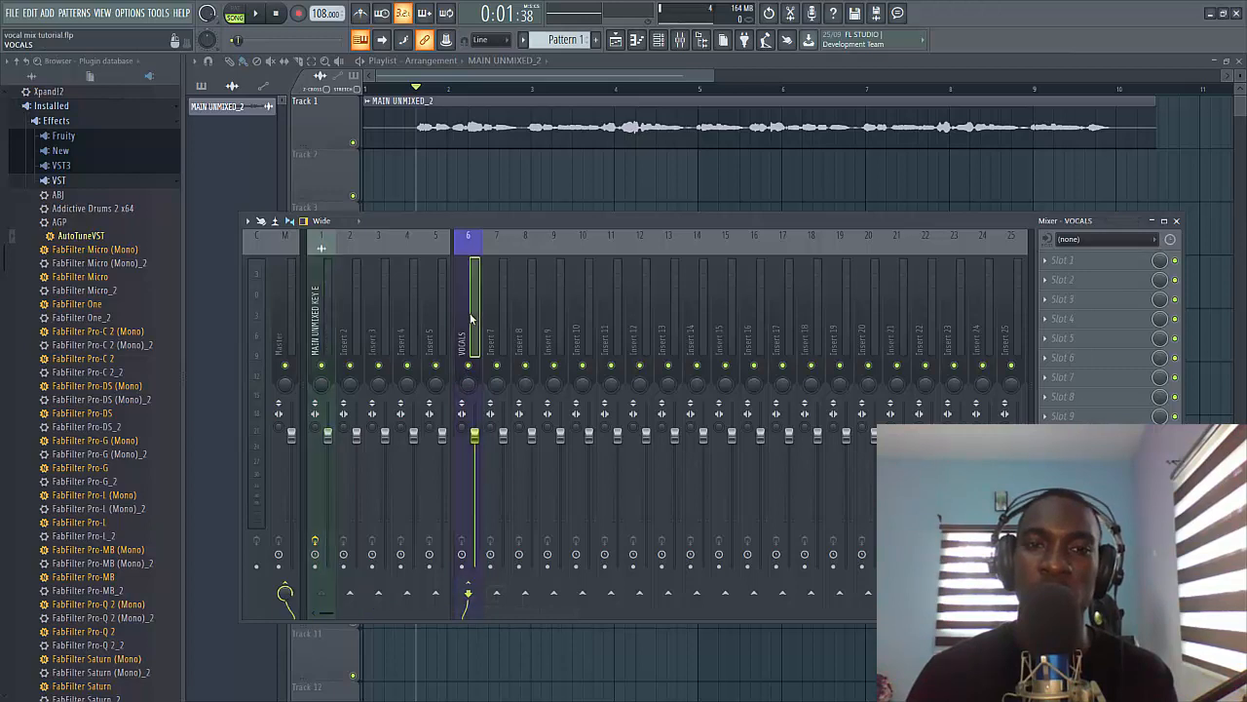
key(space)
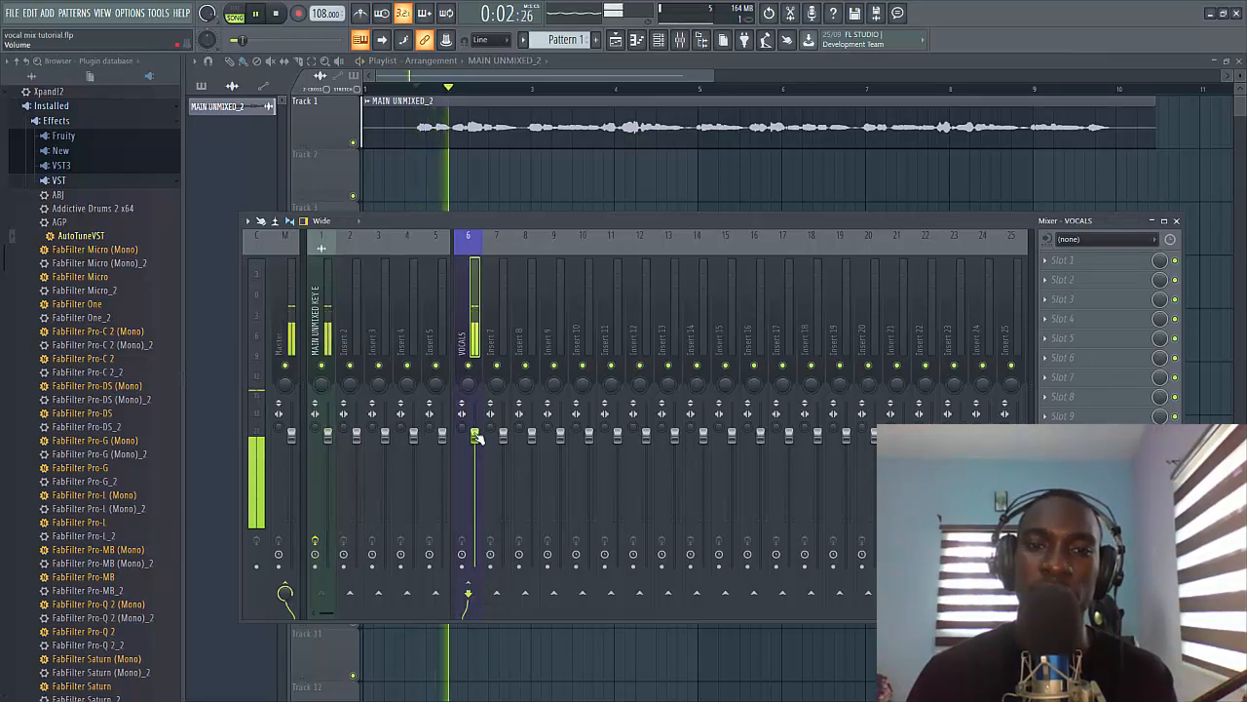
drag(475, 436, 474, 567)
right_click(475, 493)
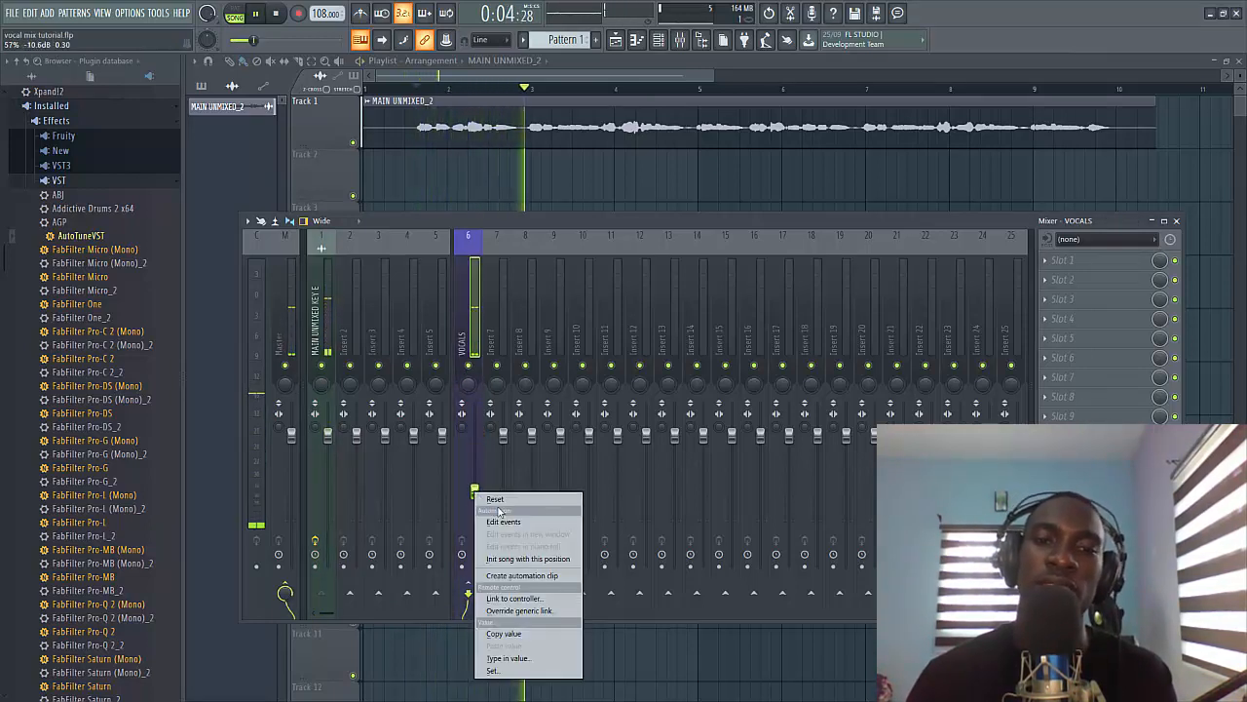
click(493, 500)
key(space)
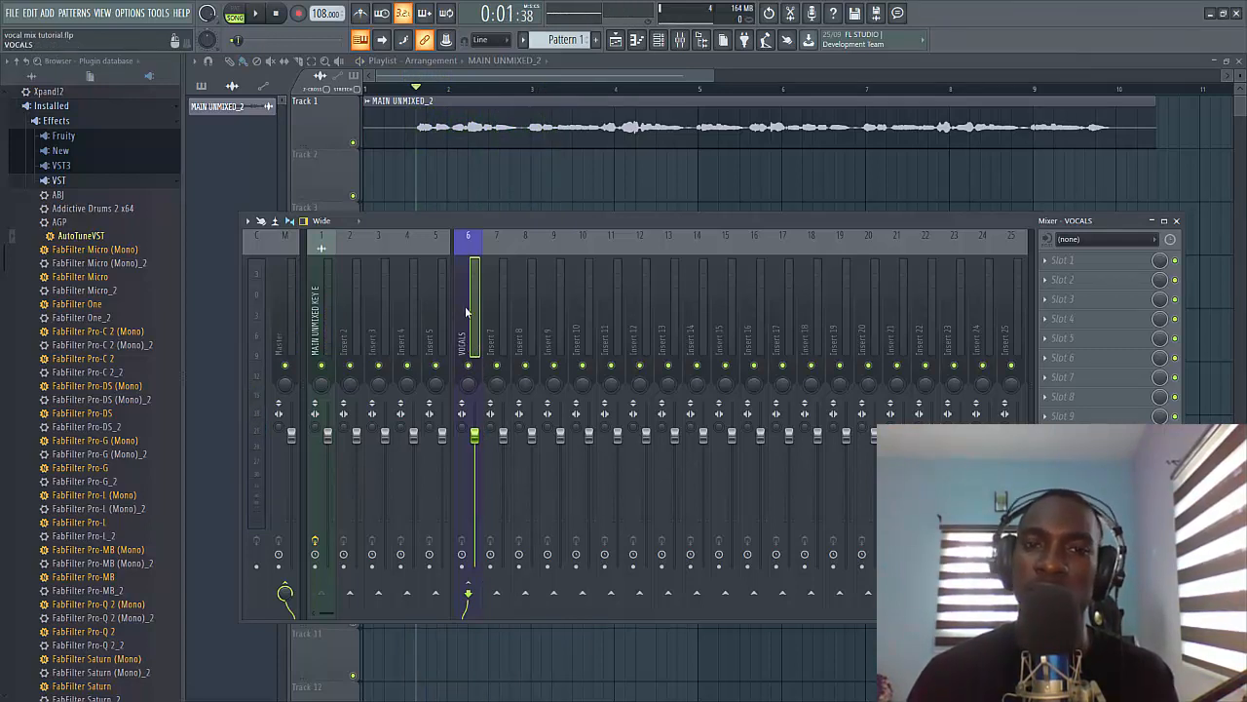
Load FabFilter Pro-Q 2 into the first effect slot of the VOCALS mixer track
click(1079, 265)
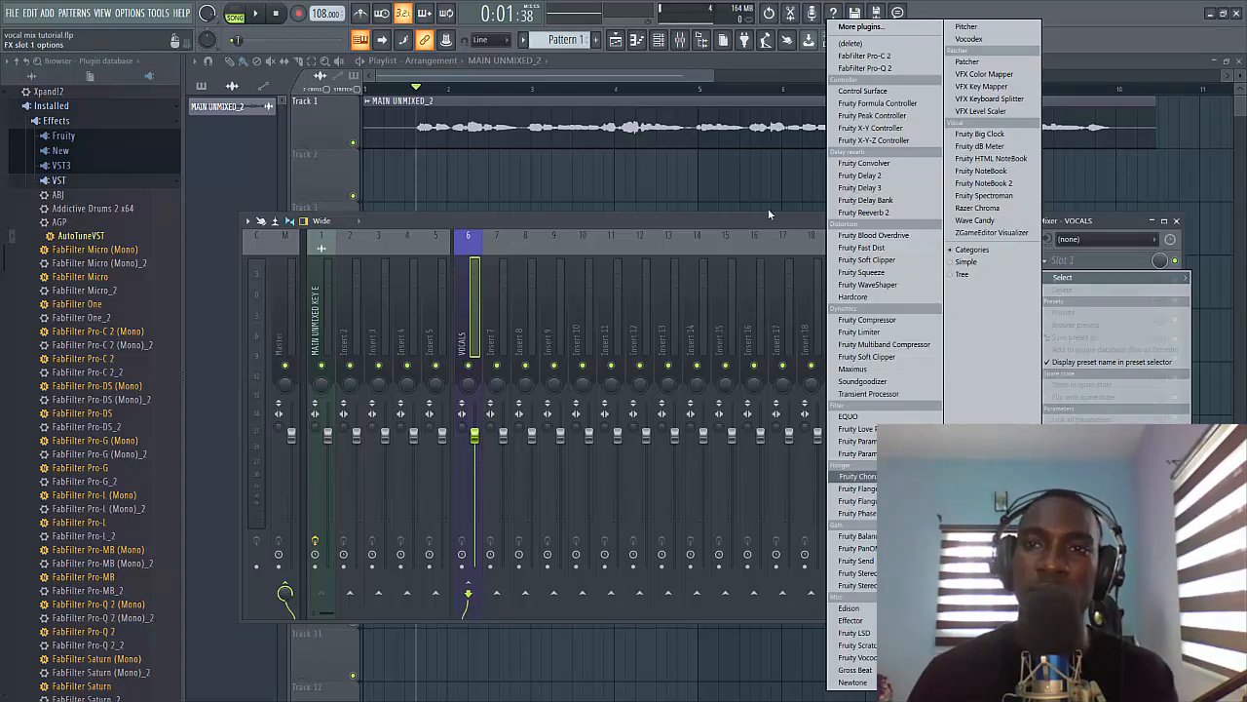
click(875, 70)
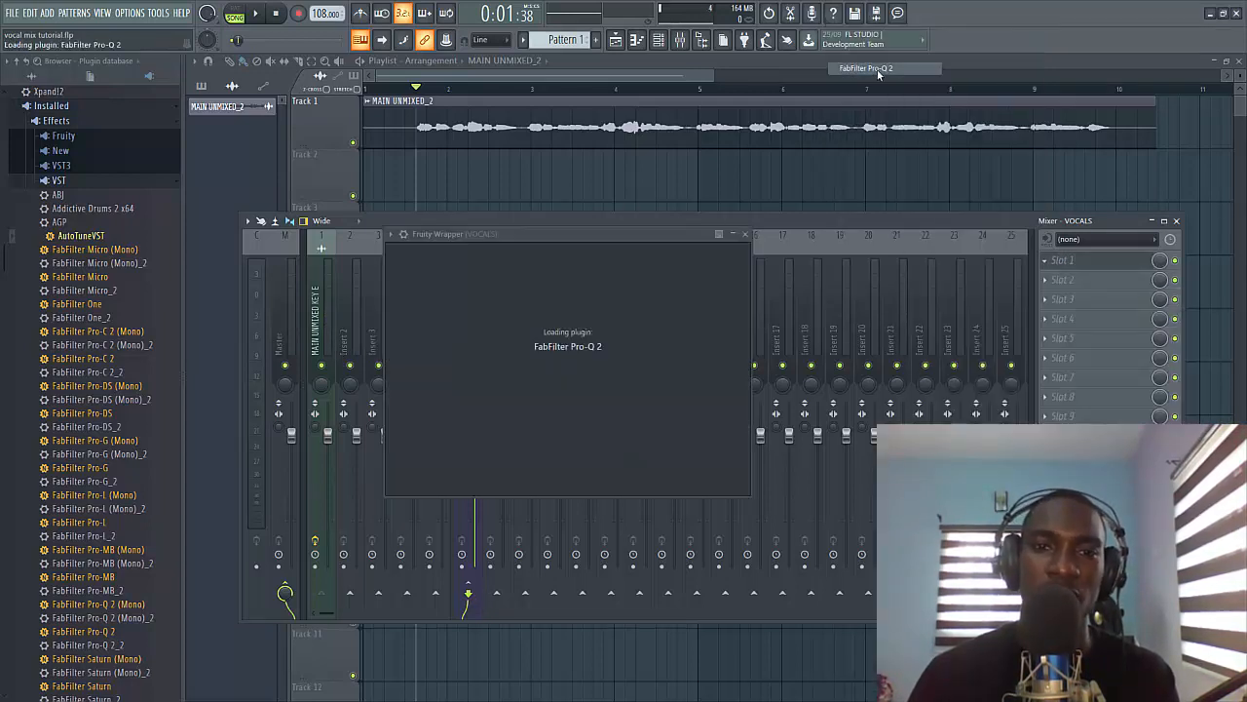
drag(630, 235, 735, 255)
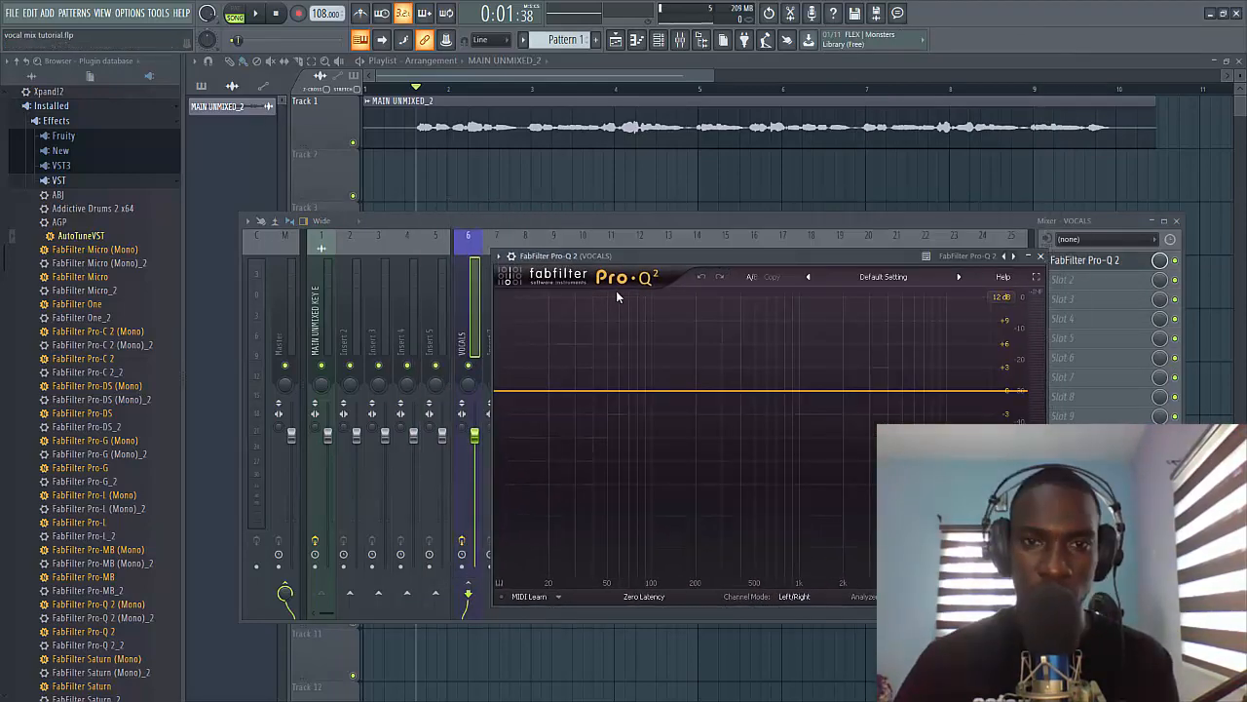
key(space)
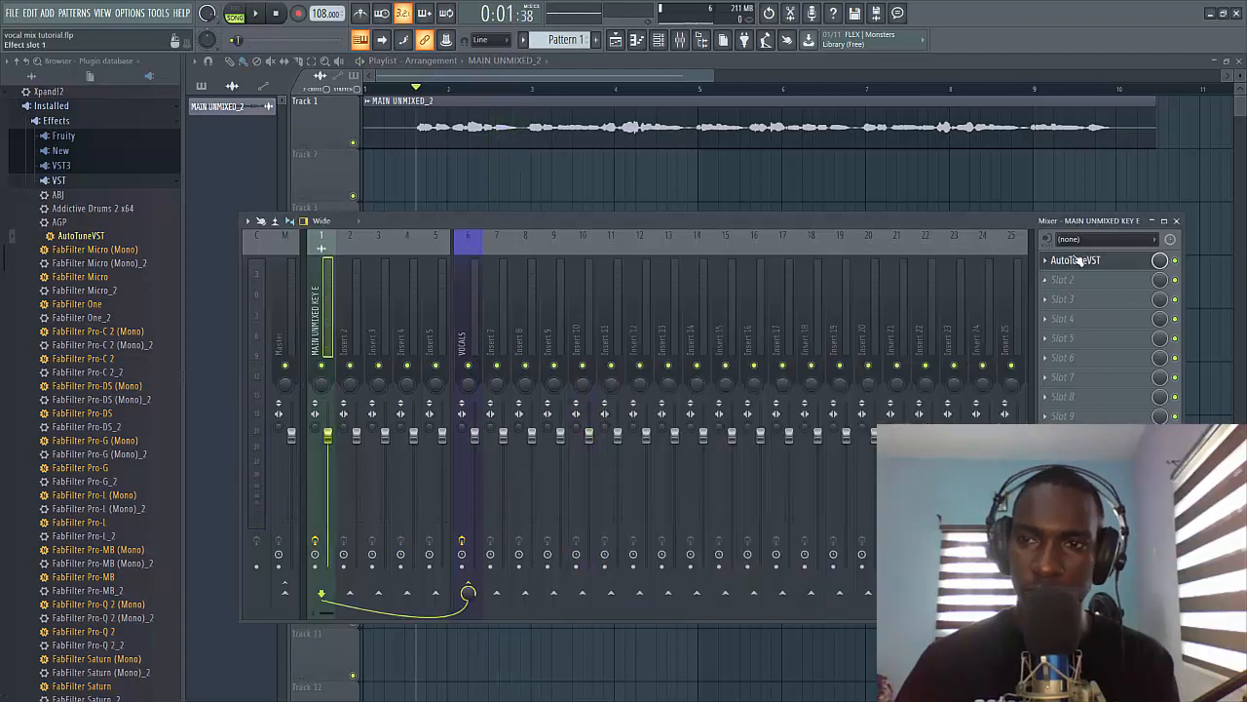
Set the Auto-Tune retune speed to 4 on the MAIN UNMIXED KEY E track
click(1076, 260)
drag(317, 459, 317, 465)
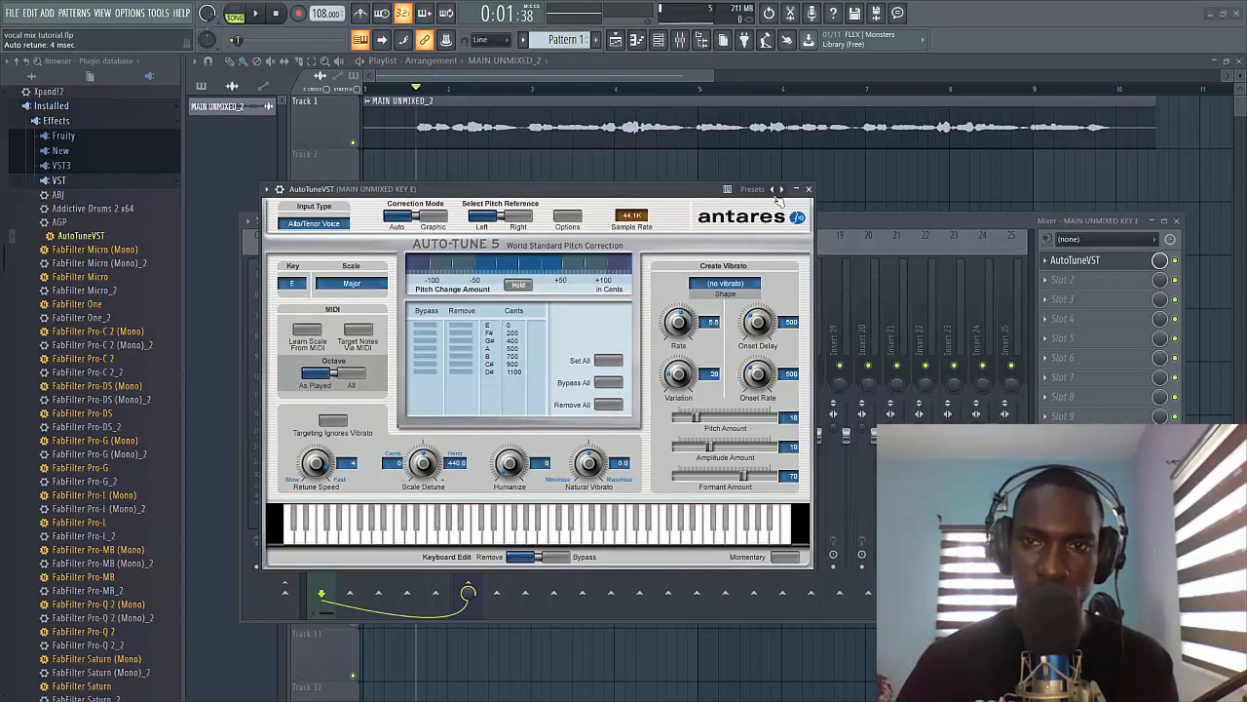
click(807, 189)
Open Pro-Q 2 on the VOCALS track and play the vocal to examine its frequency spectrum
click(468, 321)
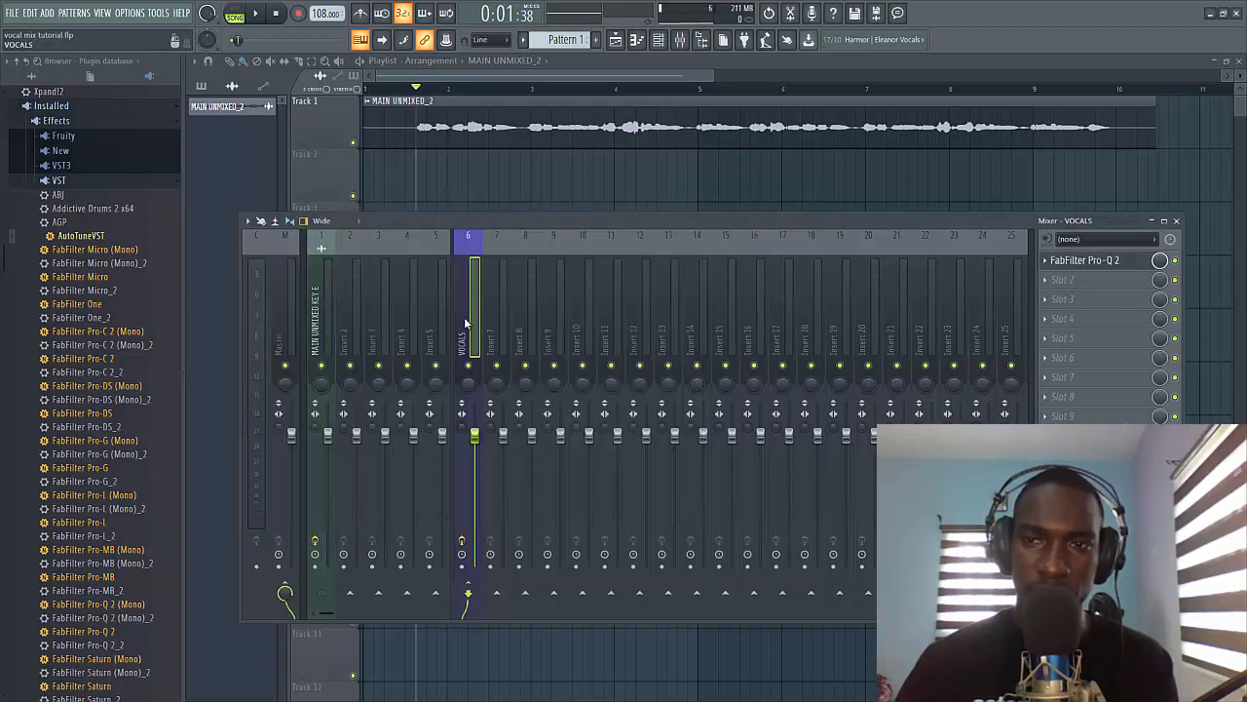
click(1085, 260)
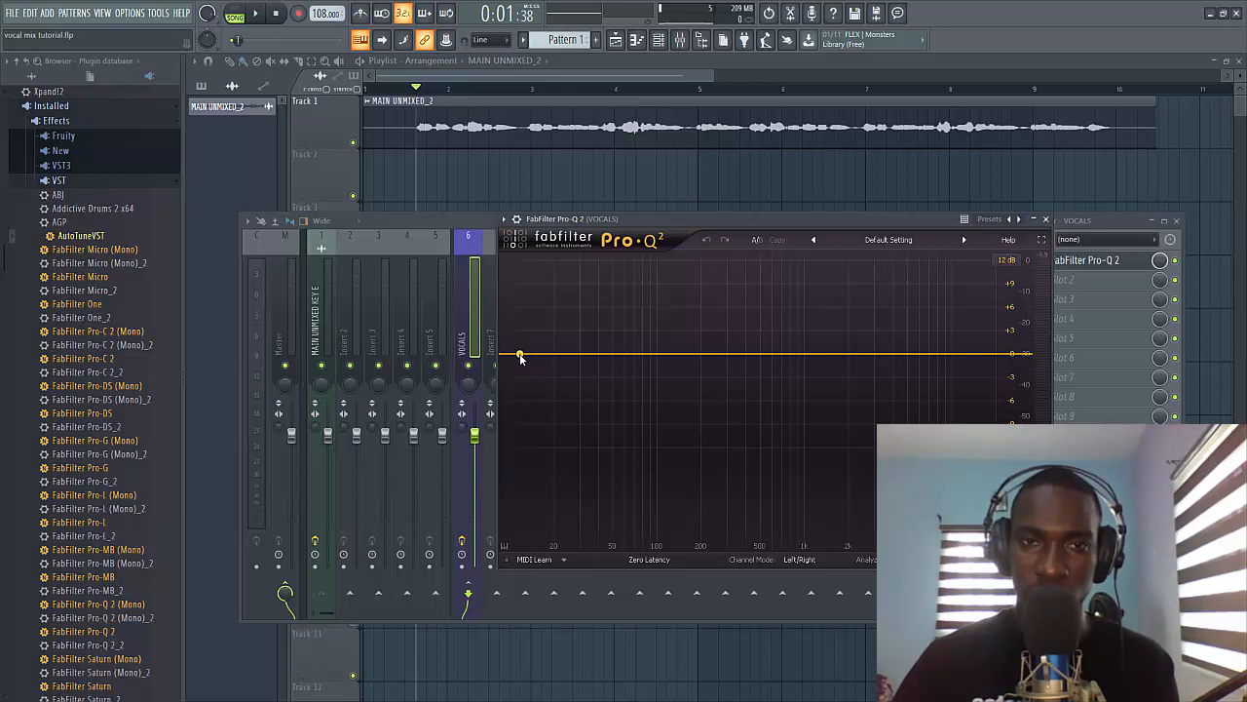
key(space)
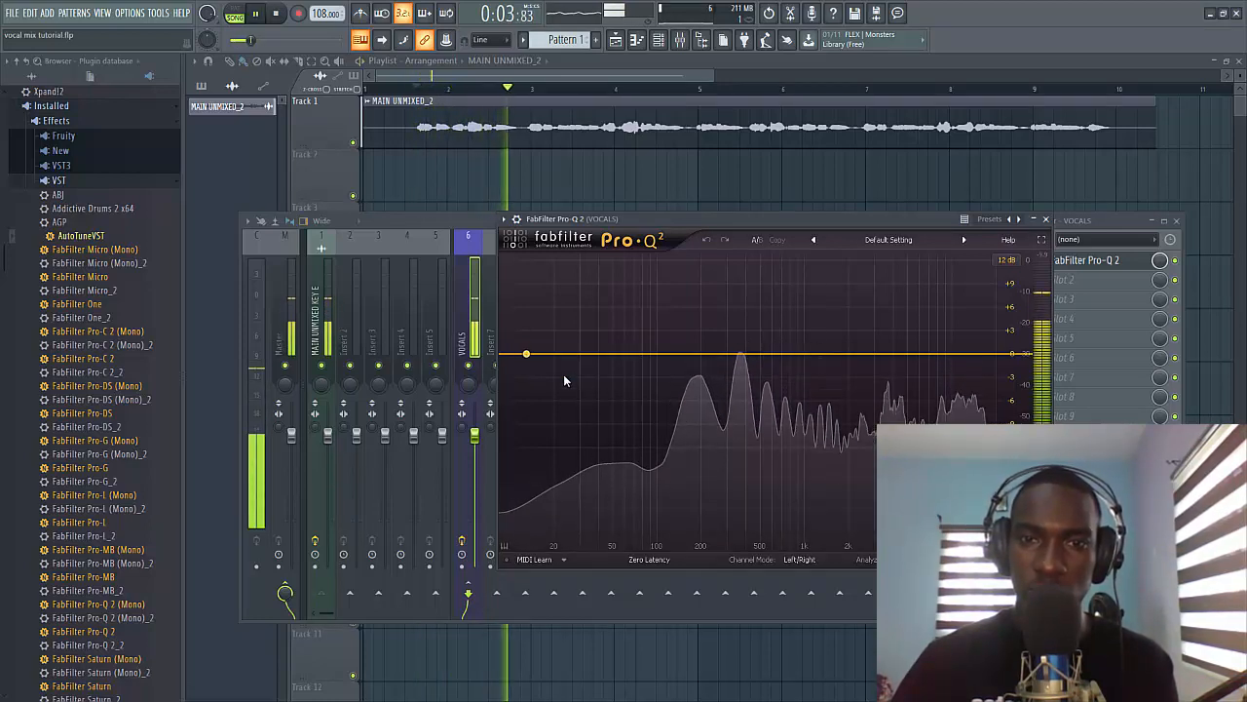
key(space)
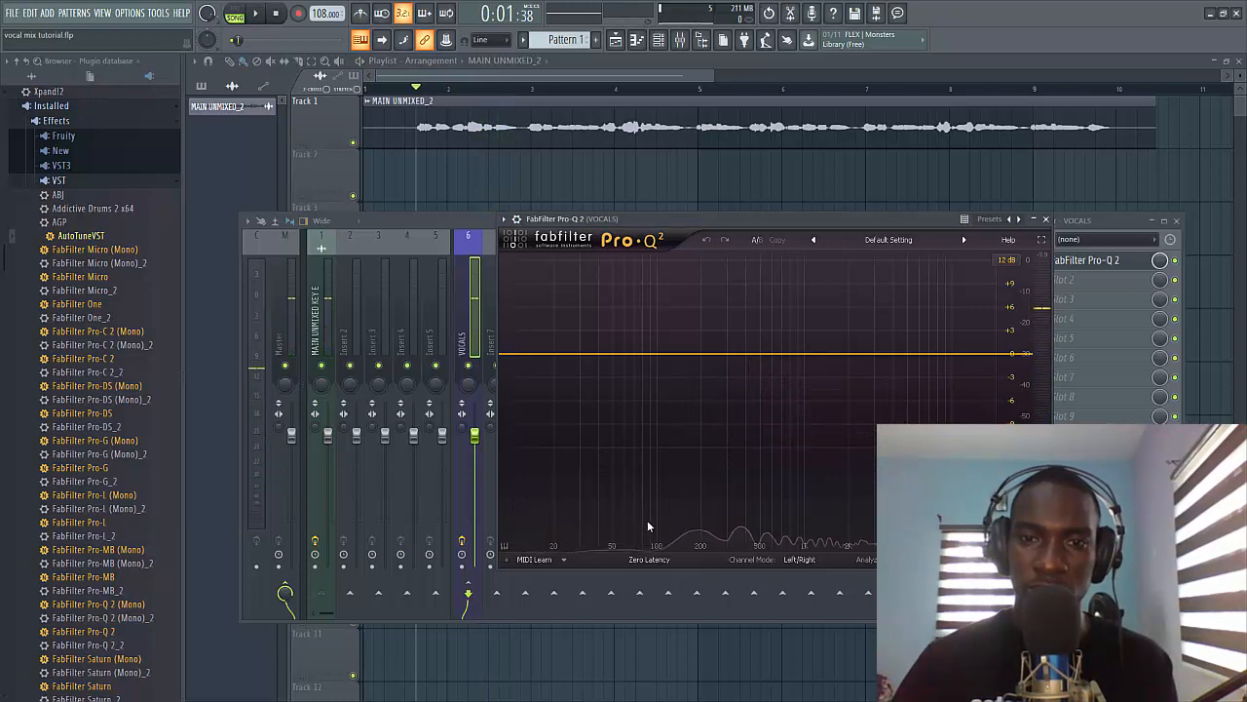
Add a low-cut band at about 200 Hz with a 30 dB/oct slope in Pro-Q 2
click(509, 355)
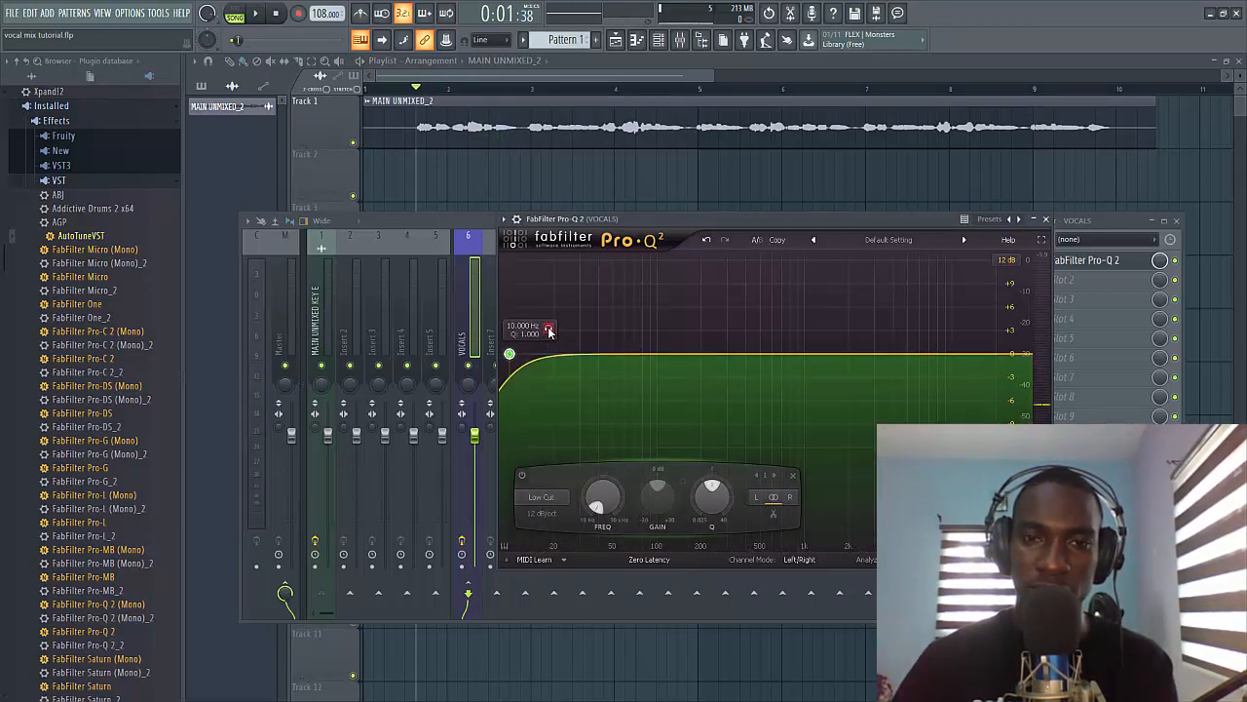
drag(549, 332, 726, 335)
key(space)
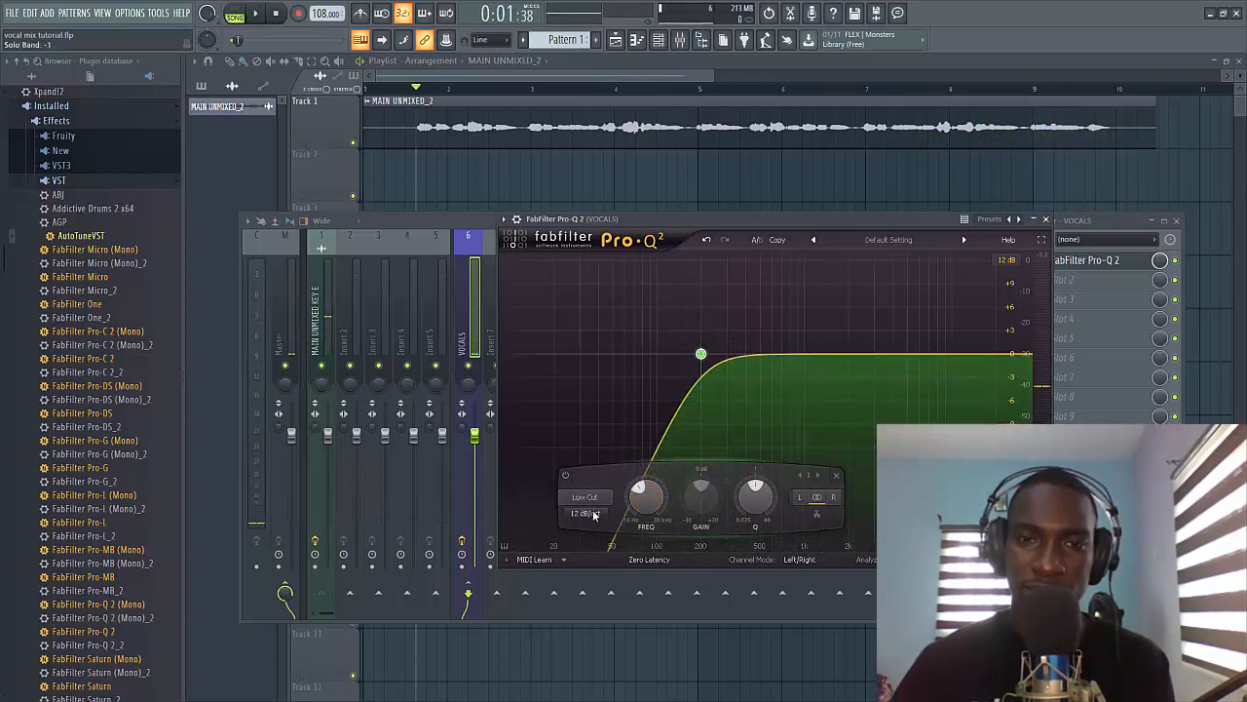
click(585, 514)
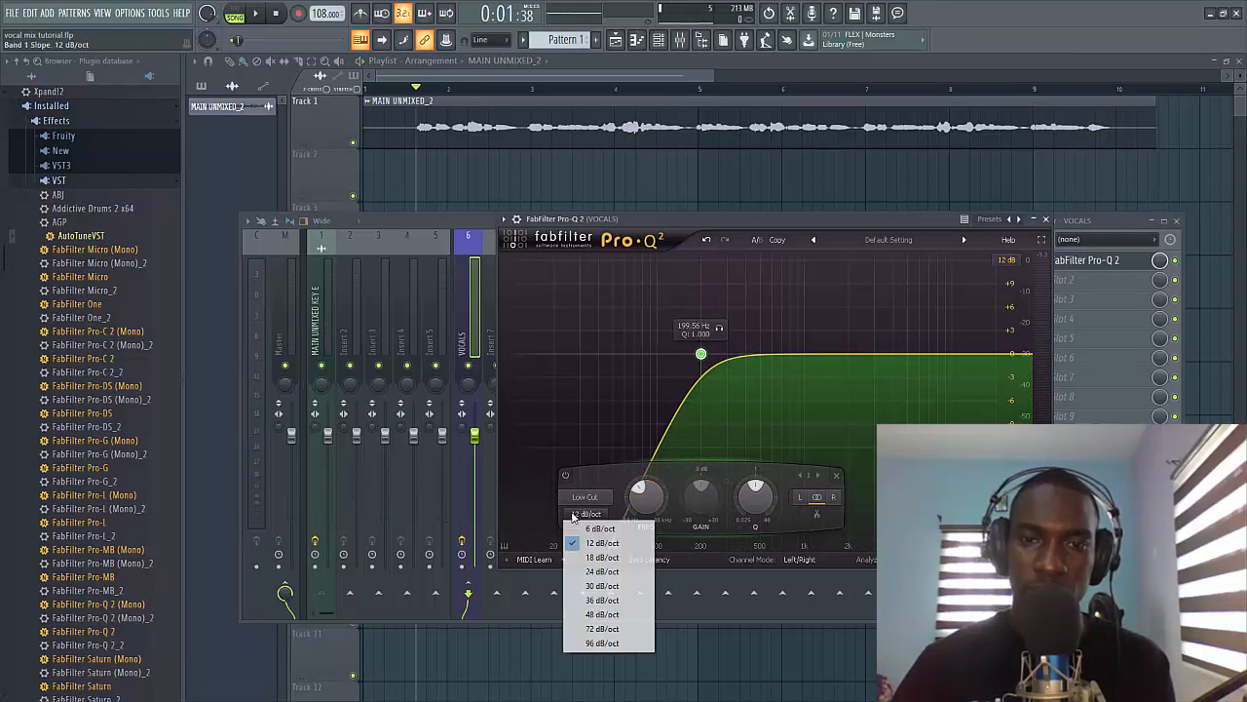
click(597, 586)
key(space)
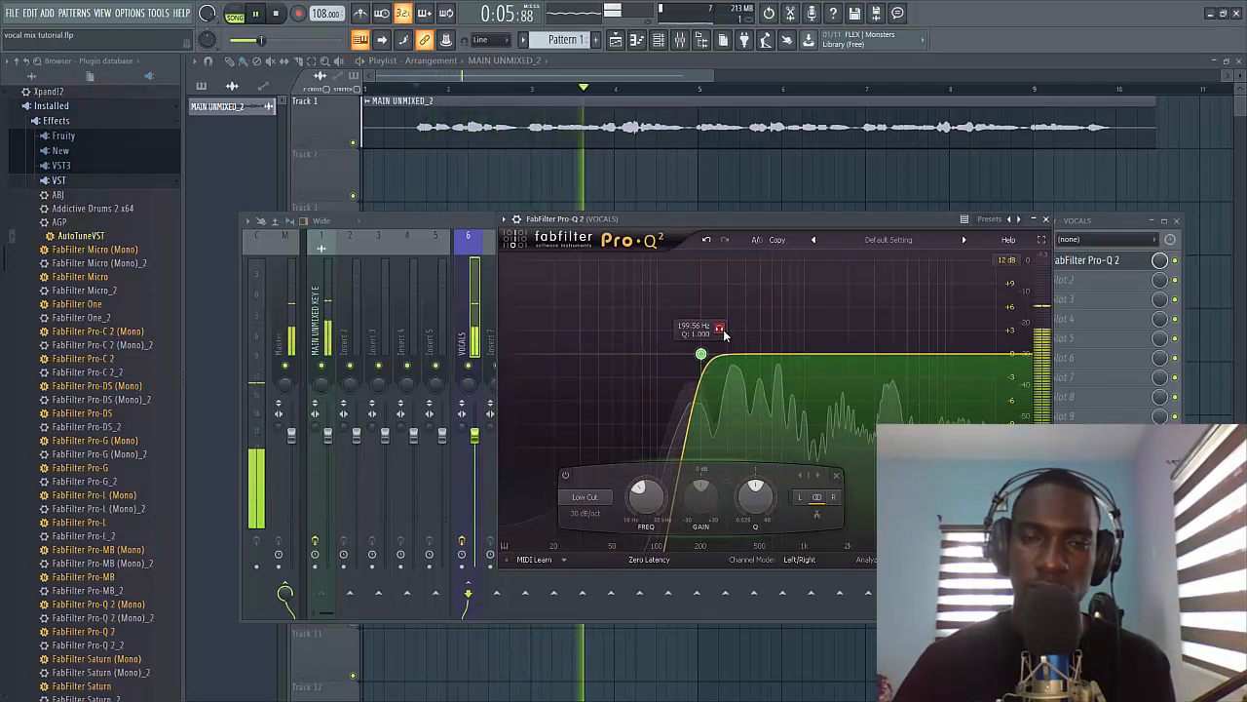
Lower the low-cut frequency to about 171 Hz while auditioning it, and compare the vocal with the EQ bypassed
mouse_move(721, 328)
mouse_down()
mouse_move(741, 336)
mouse_move(709, 335)
mouse_up()
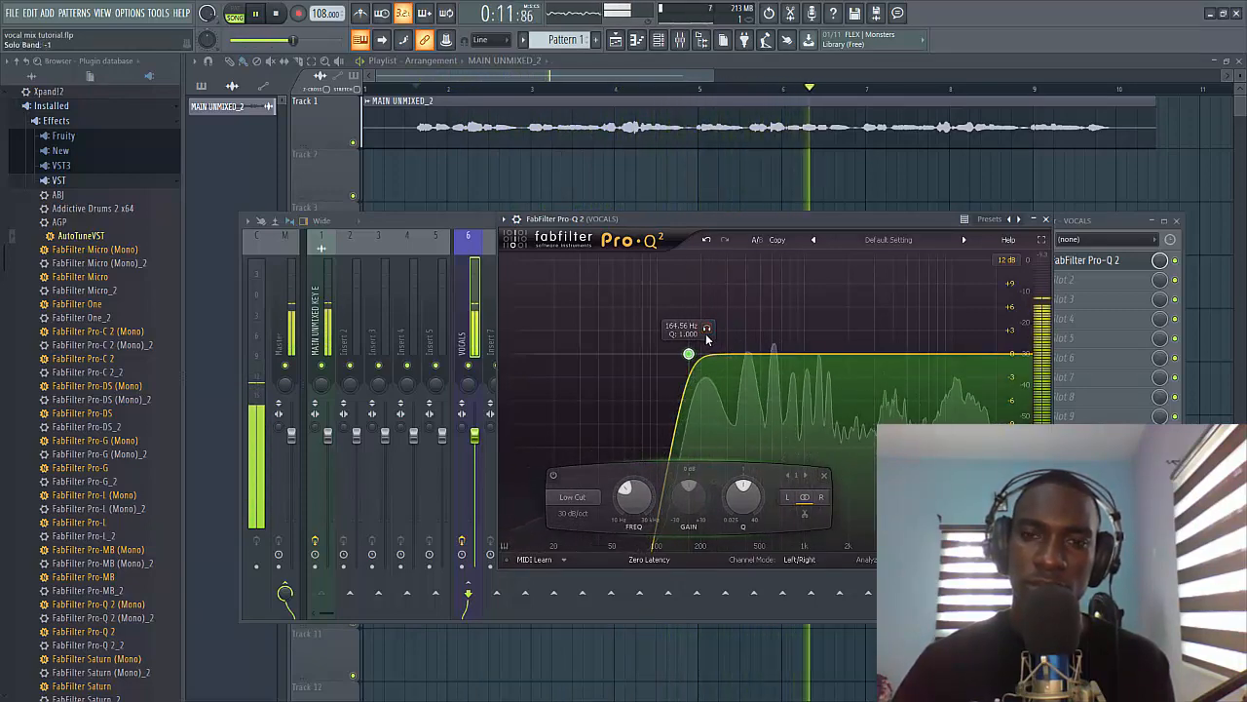
click(708, 335)
drag(708, 335, 713, 338)
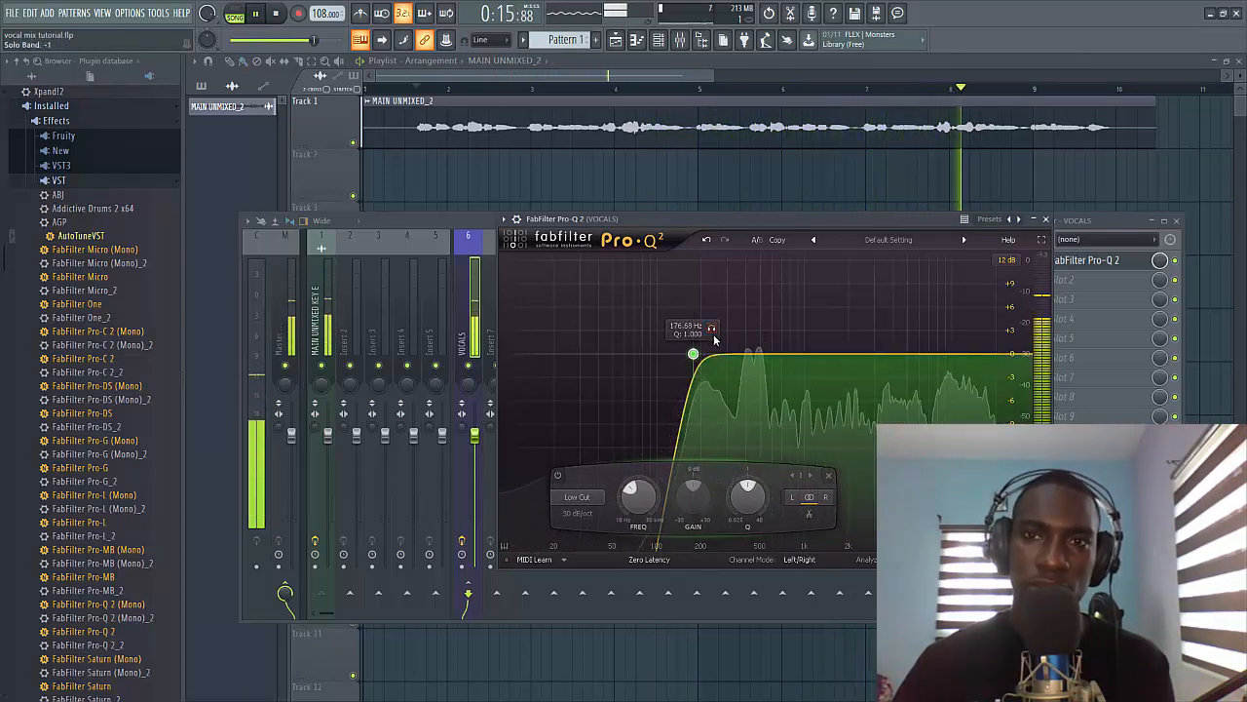
drag(709, 332, 709, 333)
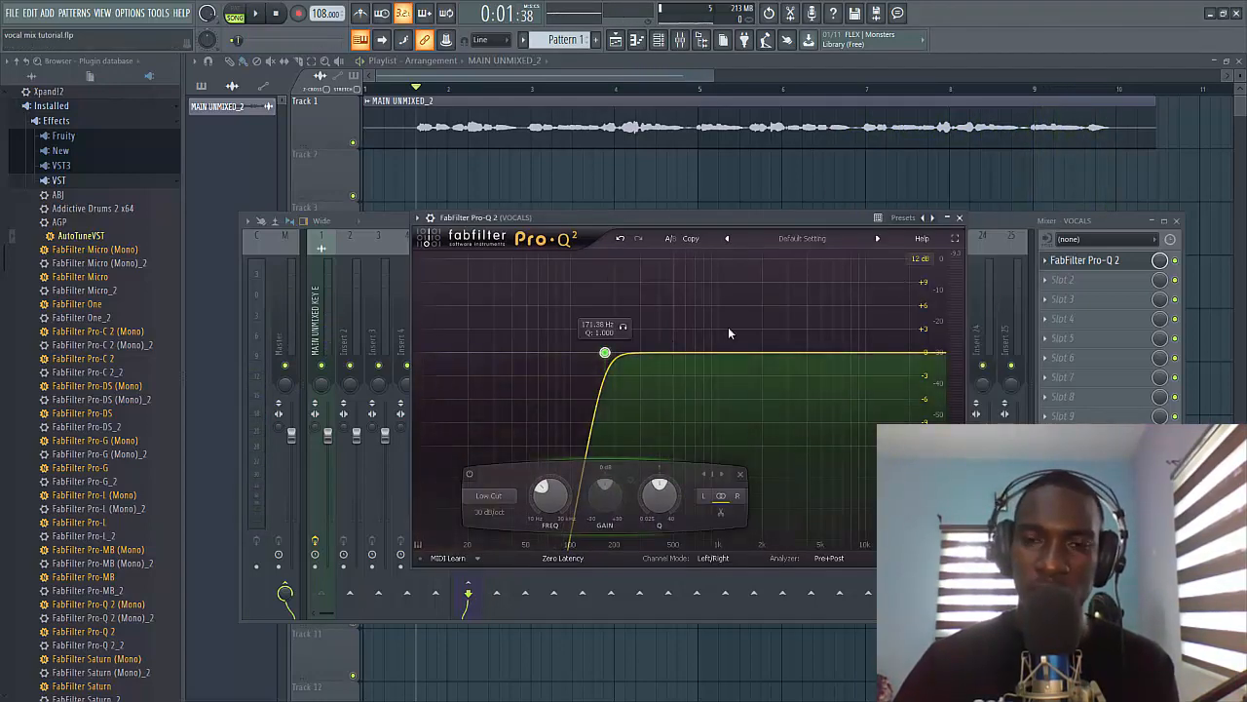
click(1176, 262)
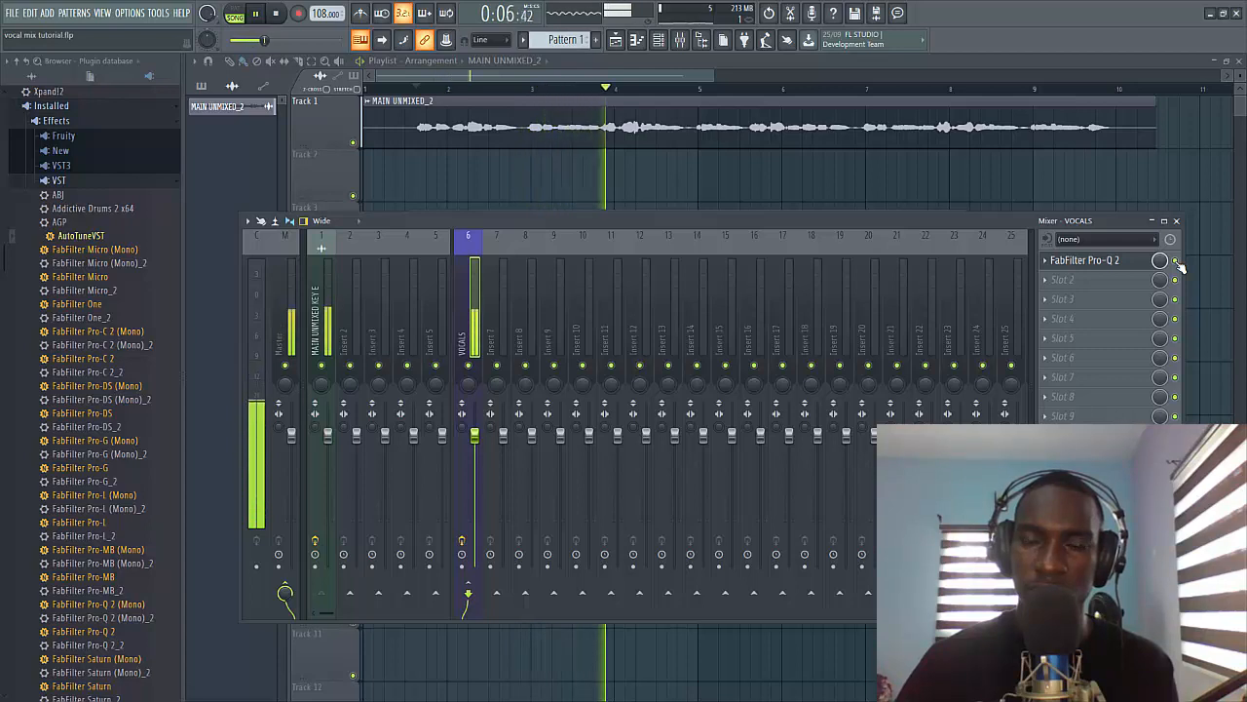
click(1084, 261)
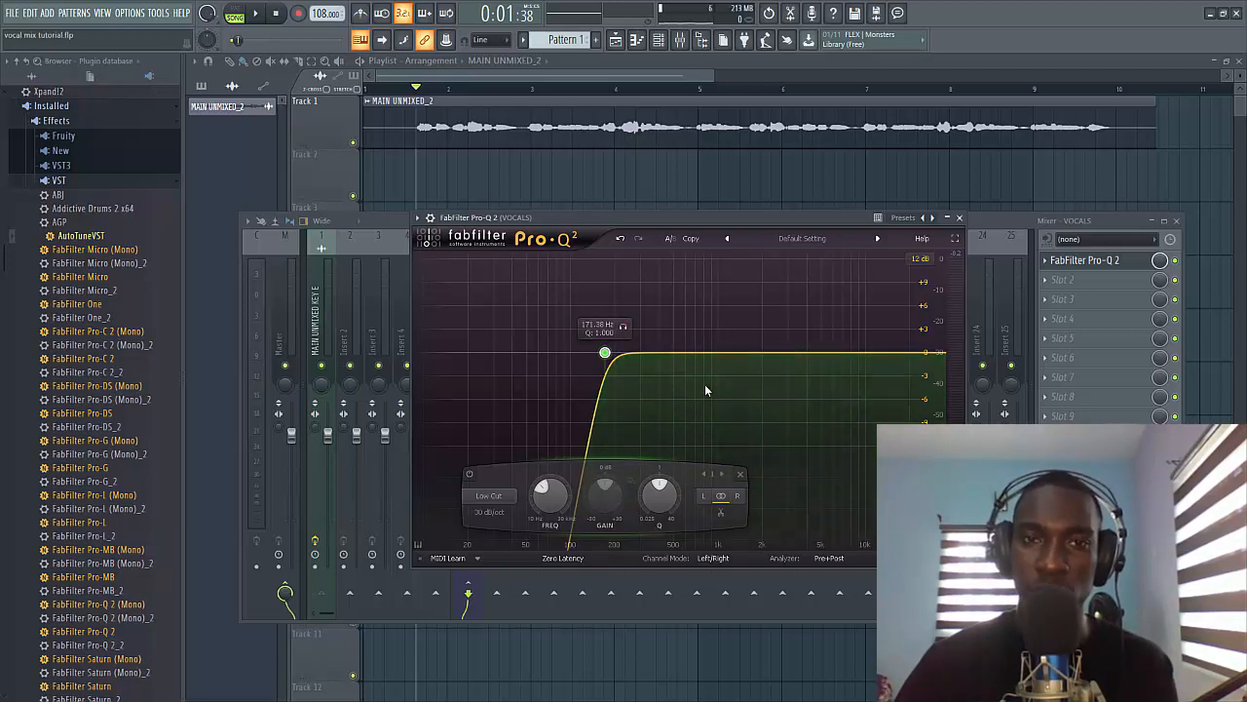
Add a narrow bell band at about 585 Hz, boosted about 7.6 dB with a Q of about 4
click(731, 348)
drag(732, 348, 732, 335)
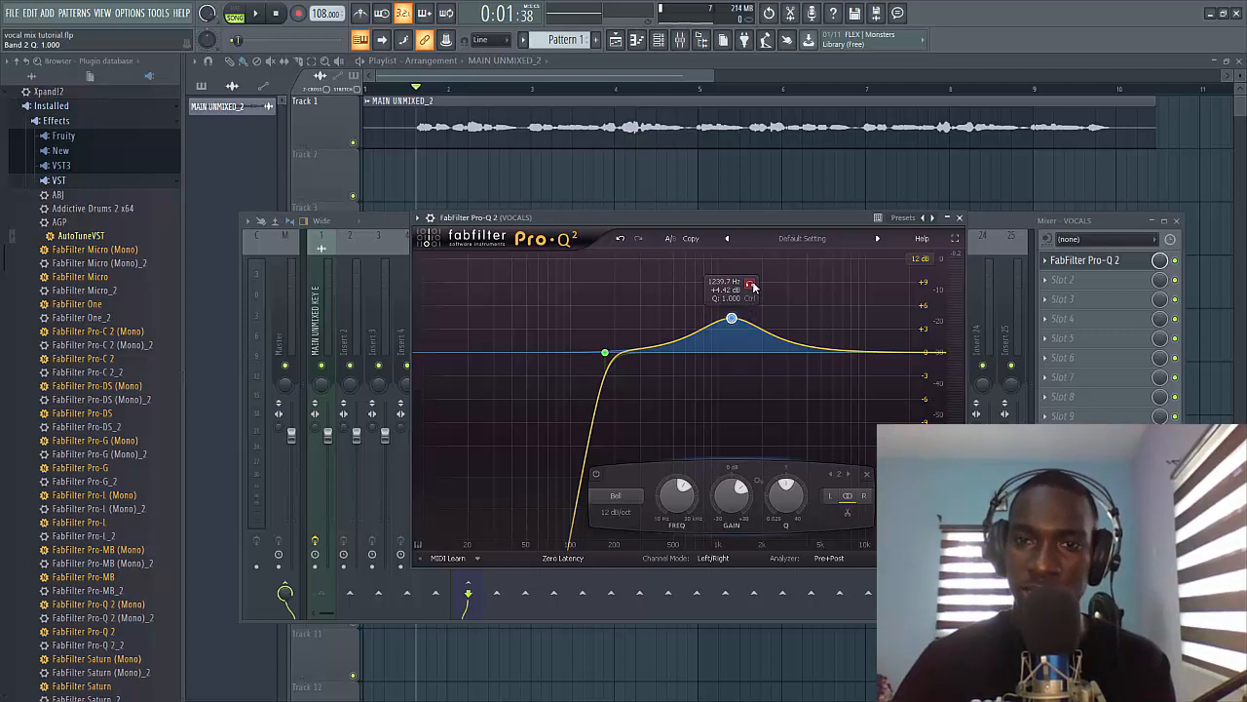
scroll(735, 318, up, 4)
drag(735, 317, 685, 319)
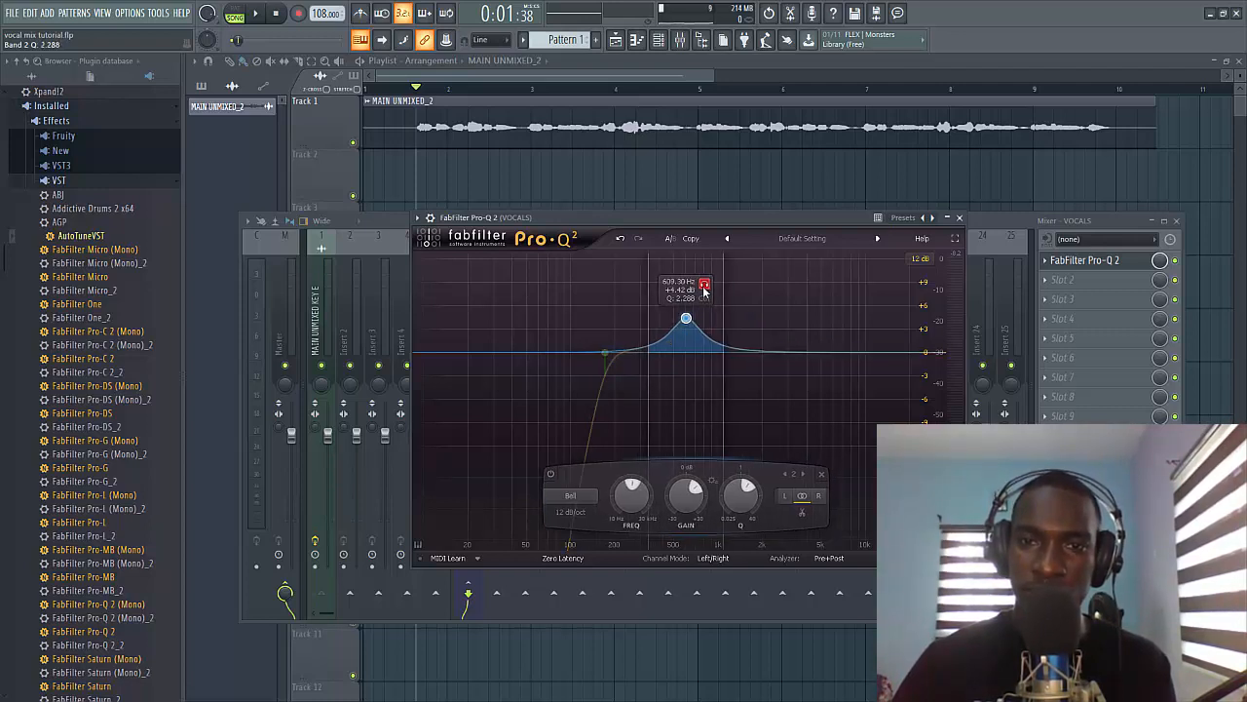
key(space)
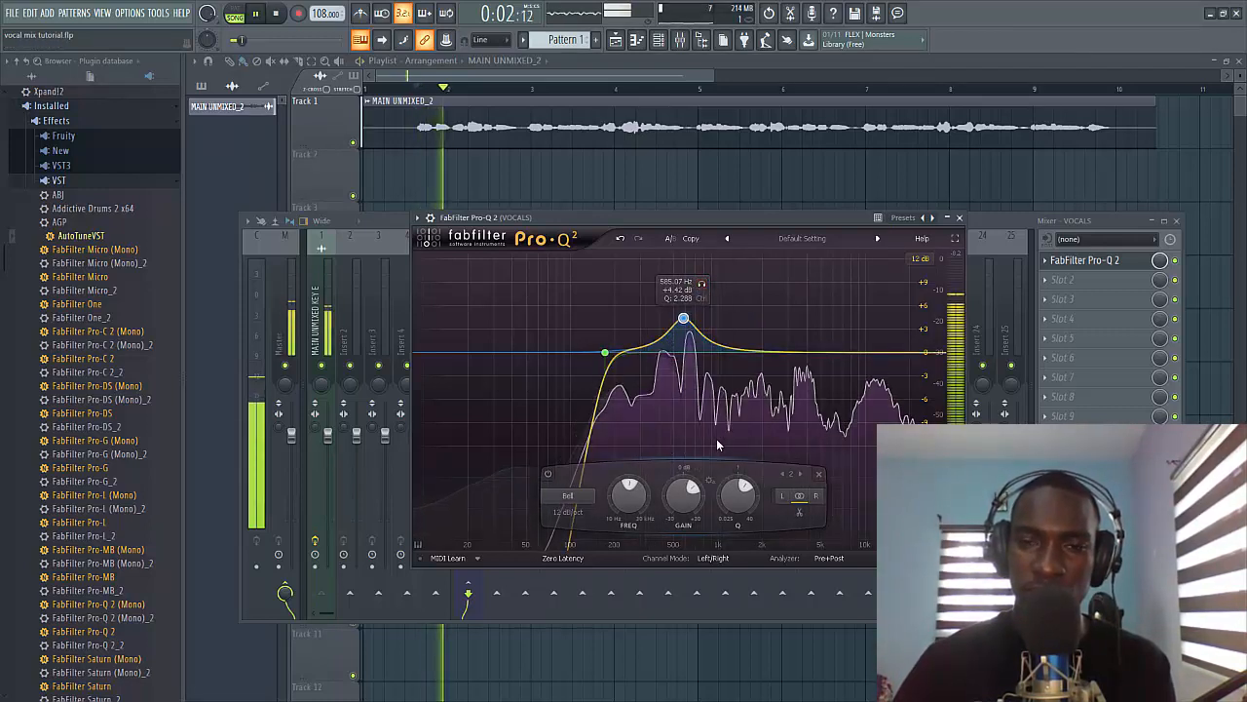
drag(680, 500, 722, 463)
key(space)
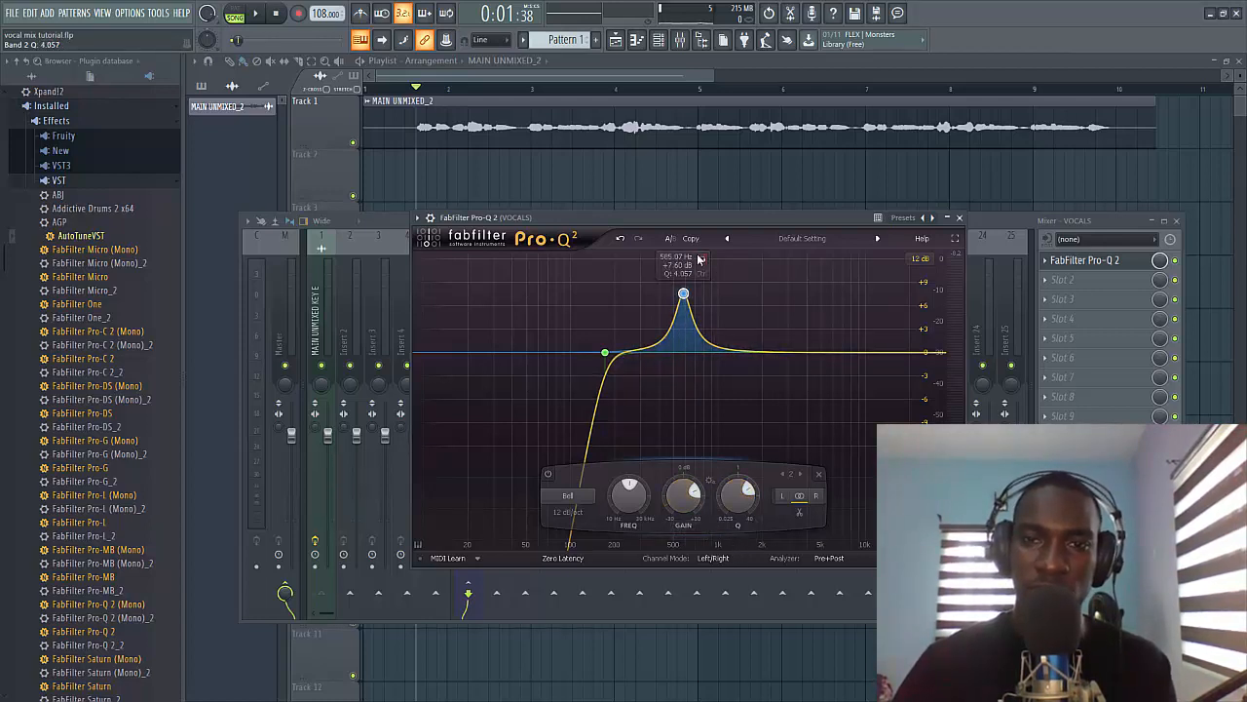
Sweep the bell band to slightly below 500 Hz and cut it by about 5 dB while playing the vocal
key(space)
drag(699, 259, 676, 259)
key(space)
drag(662, 495, 662, 558)
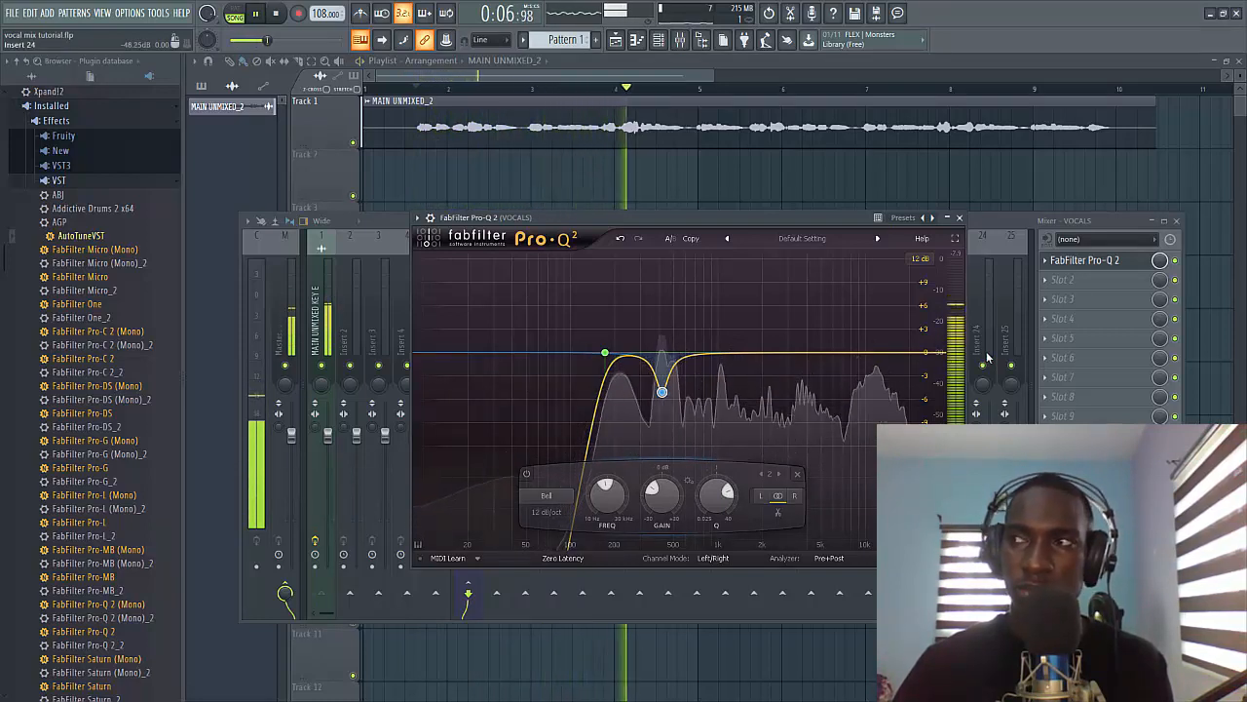
key(space)
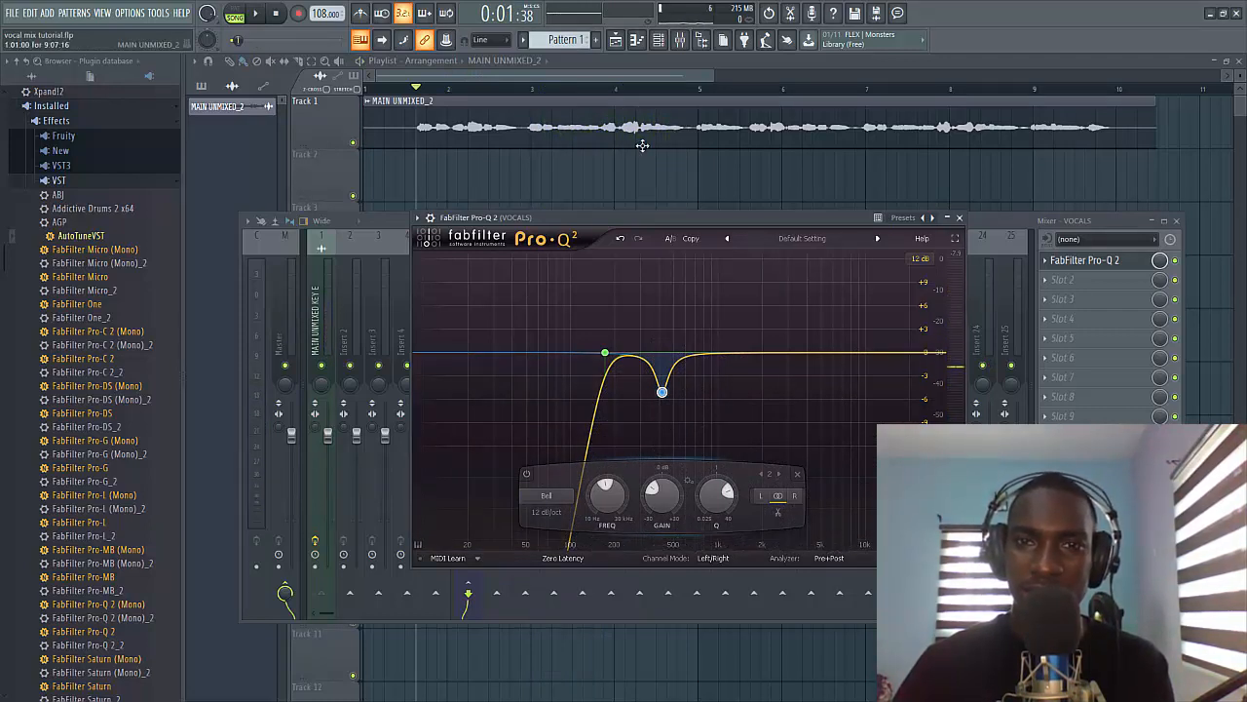
Try a high-cut band at about 20.4 kHz with a 72 dB/oct slope and play the vocal through it
click(908, 353)
click(671, 513)
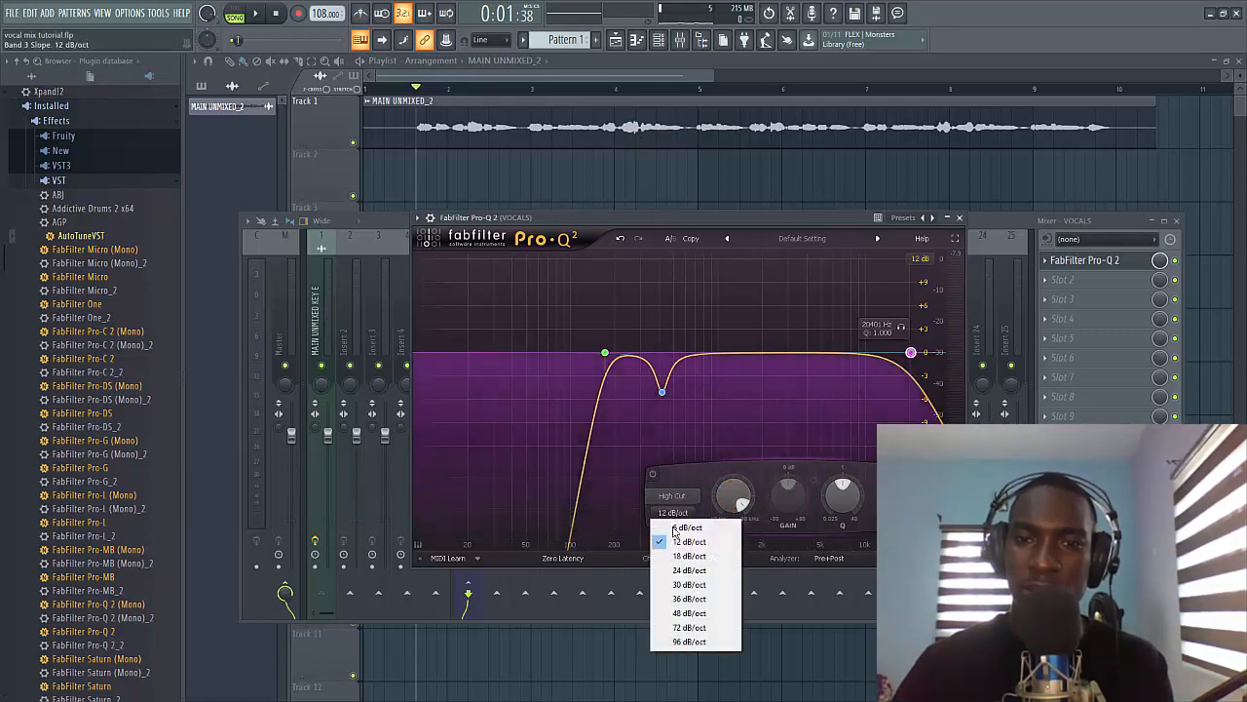
click(686, 628)
key(space)
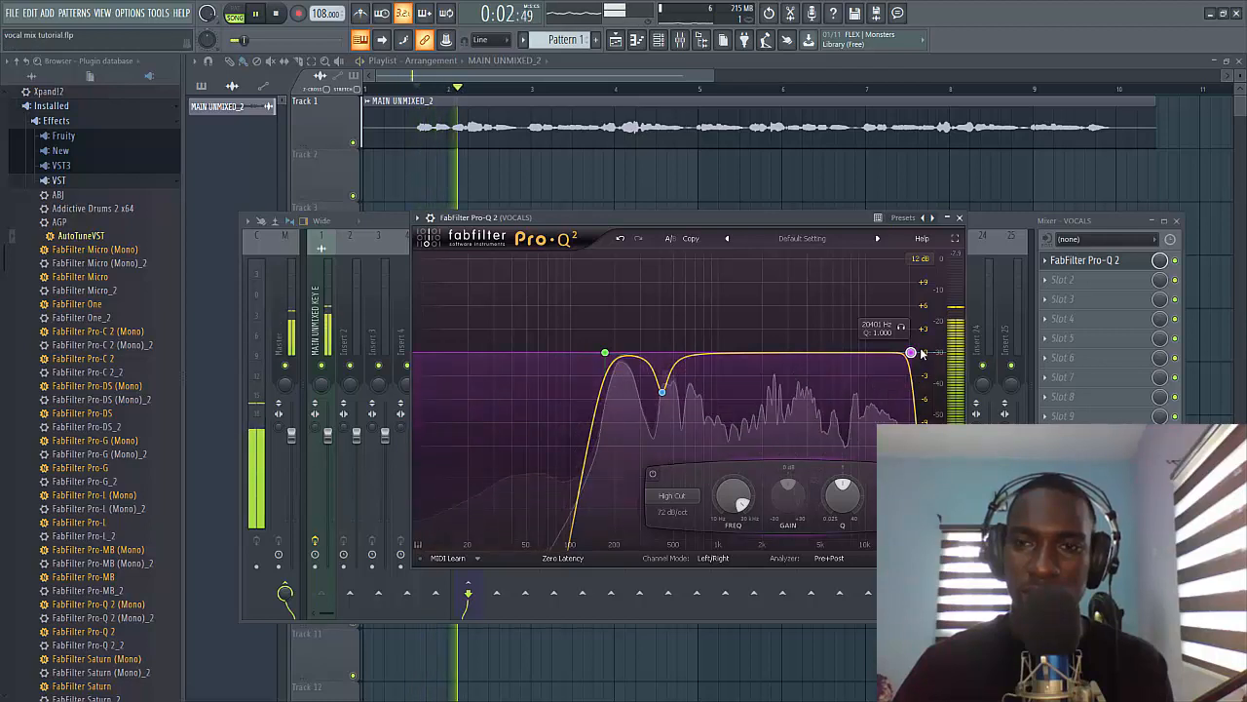
key(space)
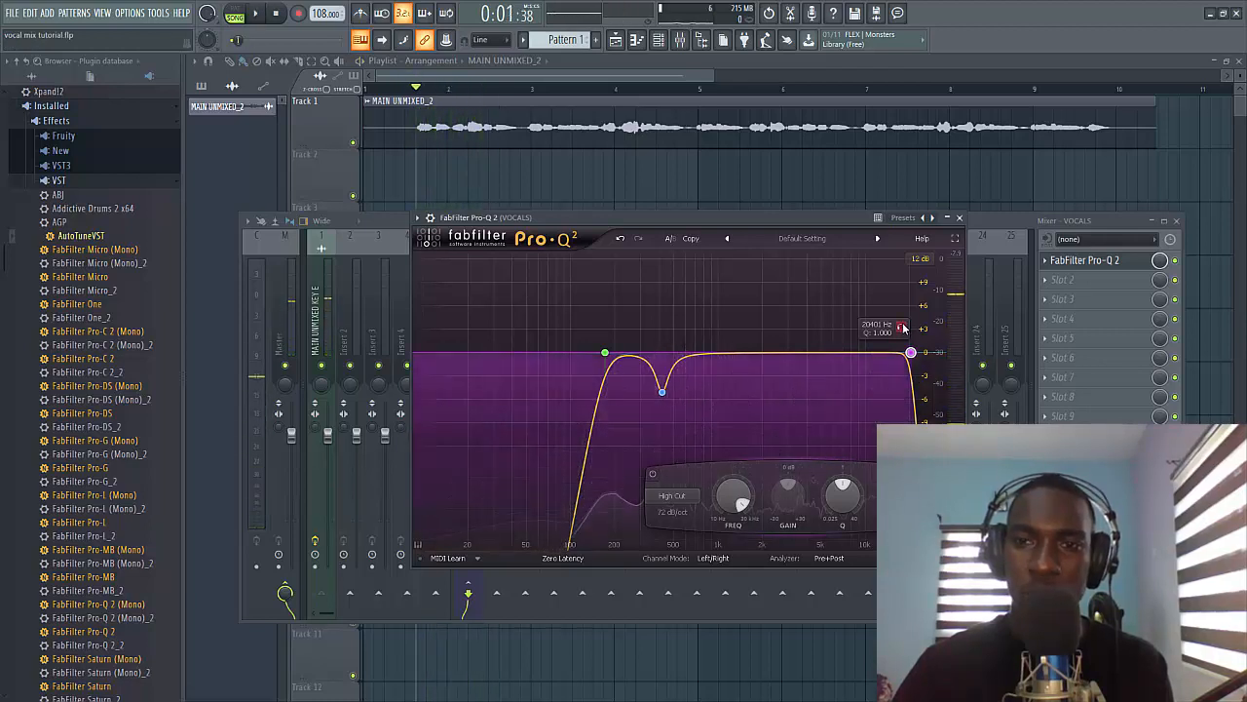
Lower the high-cut band to about 11.4 kHz with its solo control and delete the band
click(901, 327)
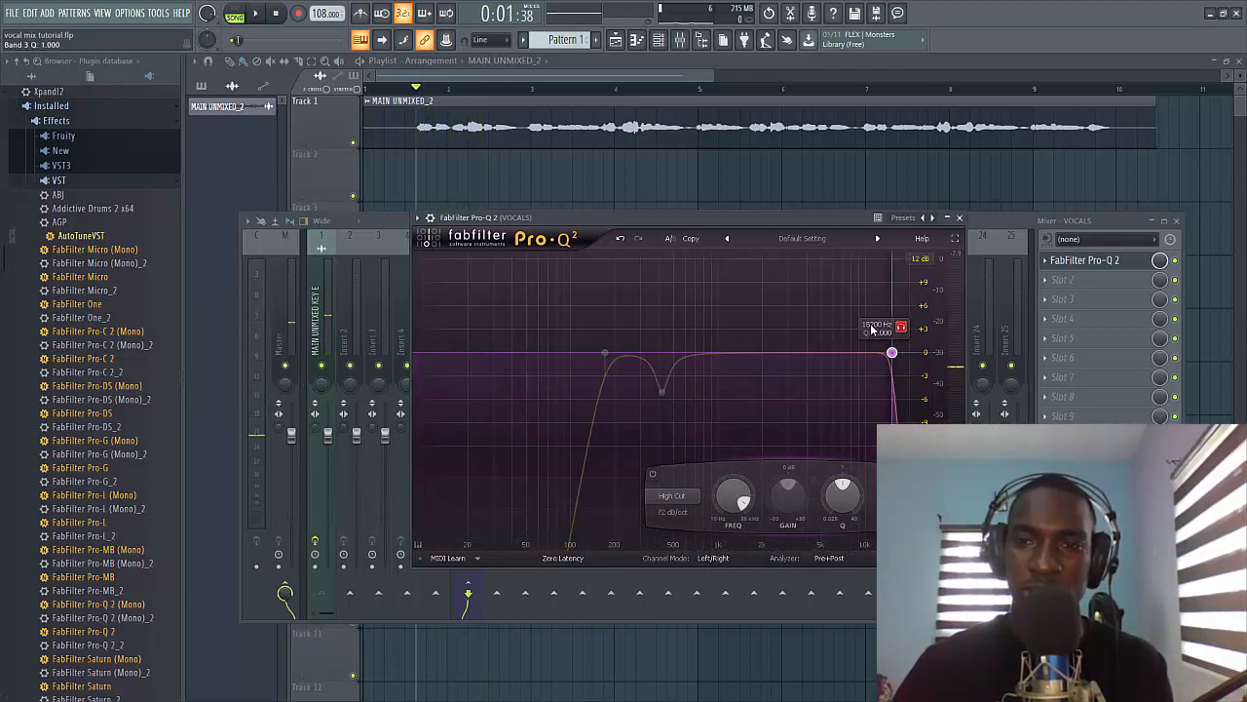
drag(863, 329, 861, 330)
right_click(875, 352)
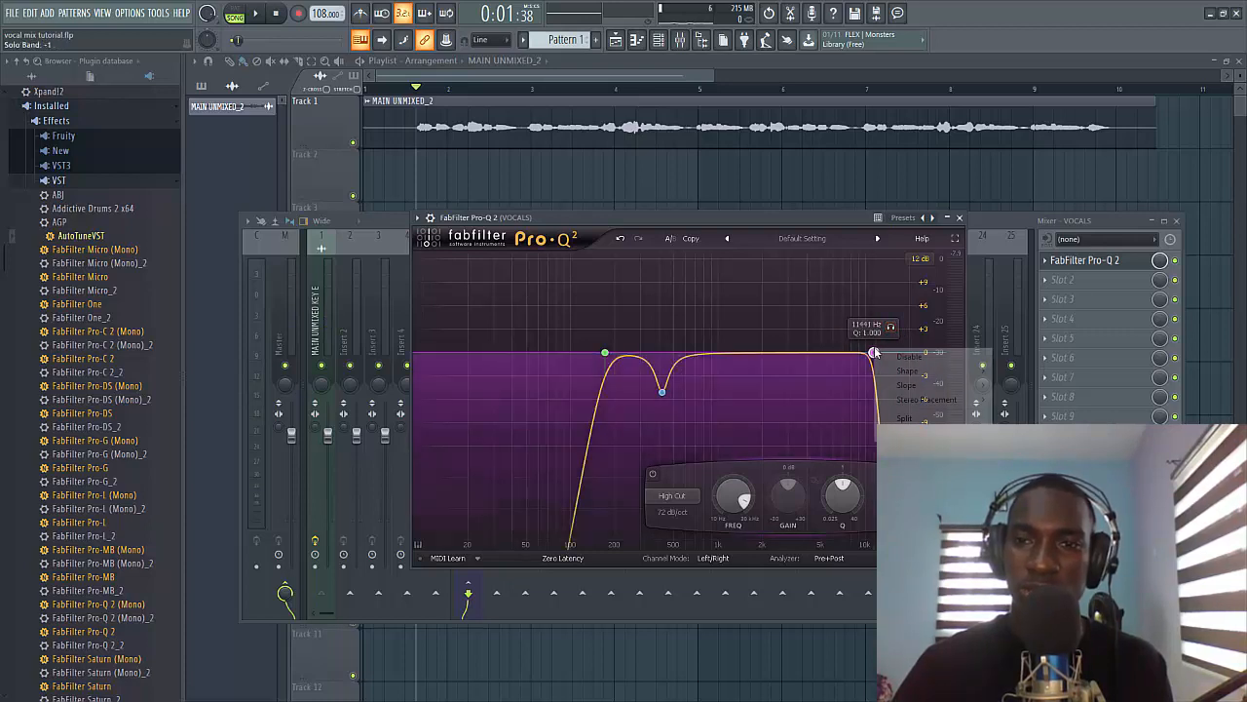
click(903, 432)
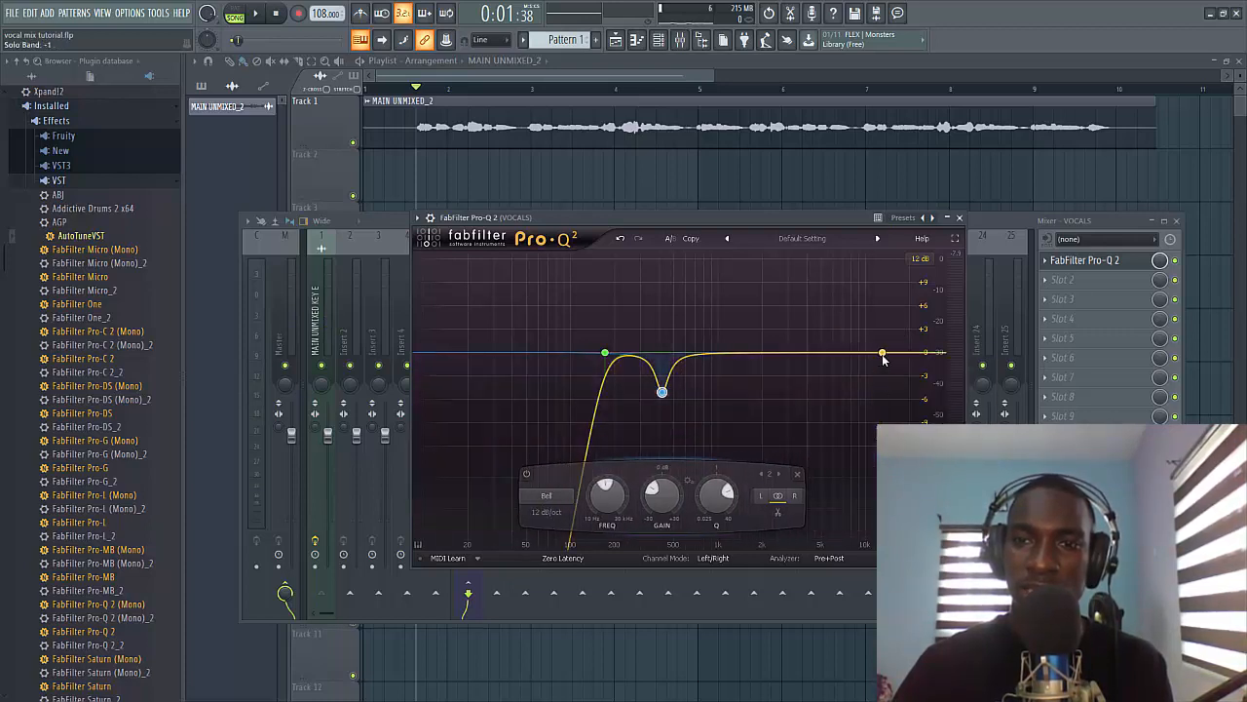
Try a high-shelf band at about 8 kHz with a boost of about 3.5 dB and a Q near 1, and delete it
drag(882, 352, 907, 310)
scroll(898, 337, up, 10)
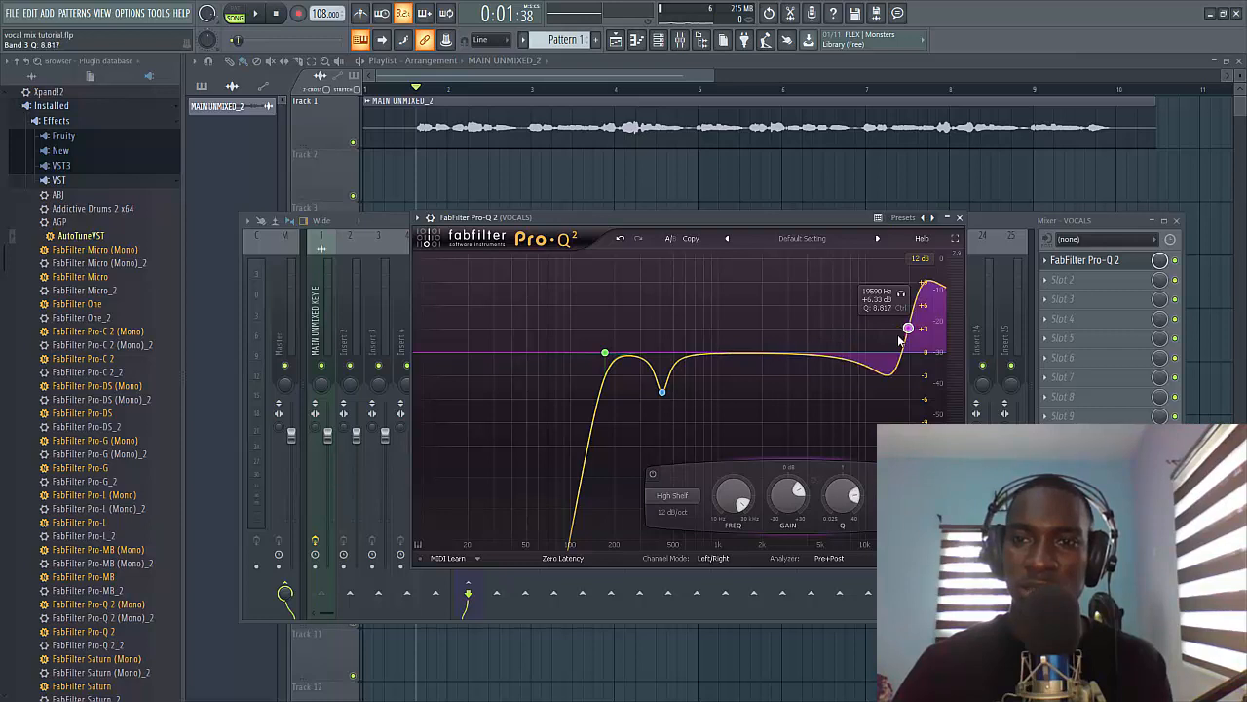
drag(899, 298, 884, 341)
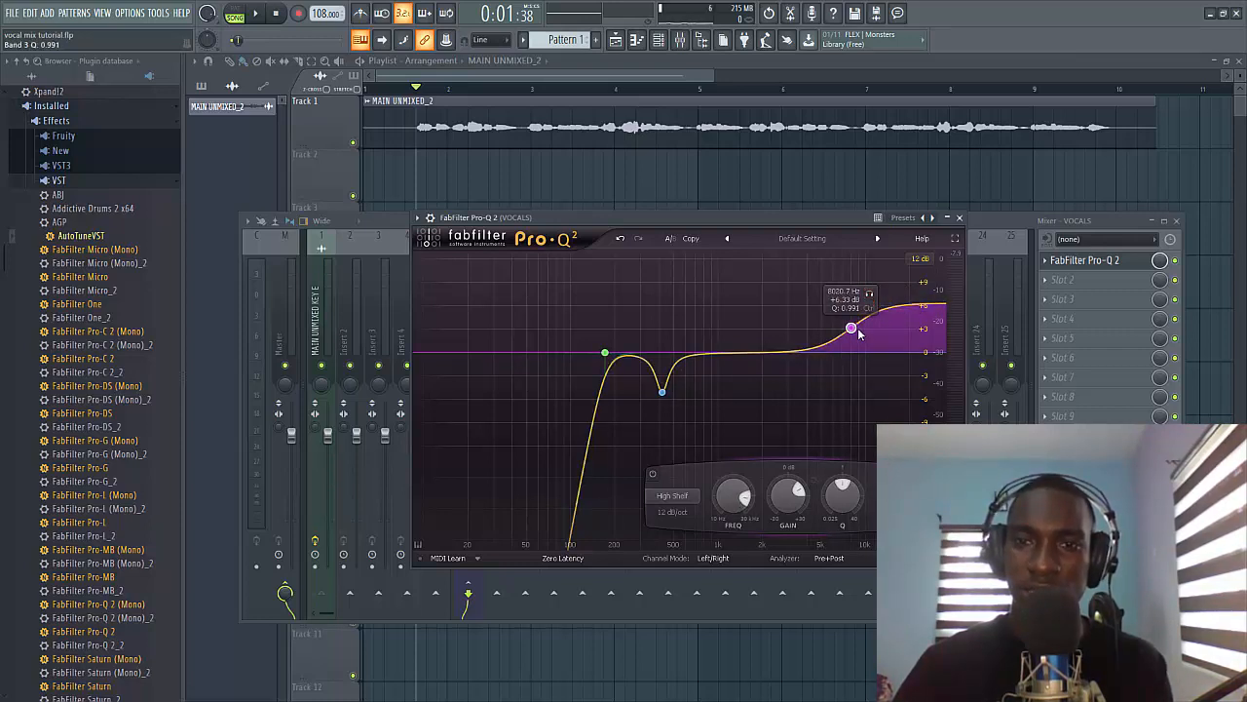
drag(788, 500, 788, 507)
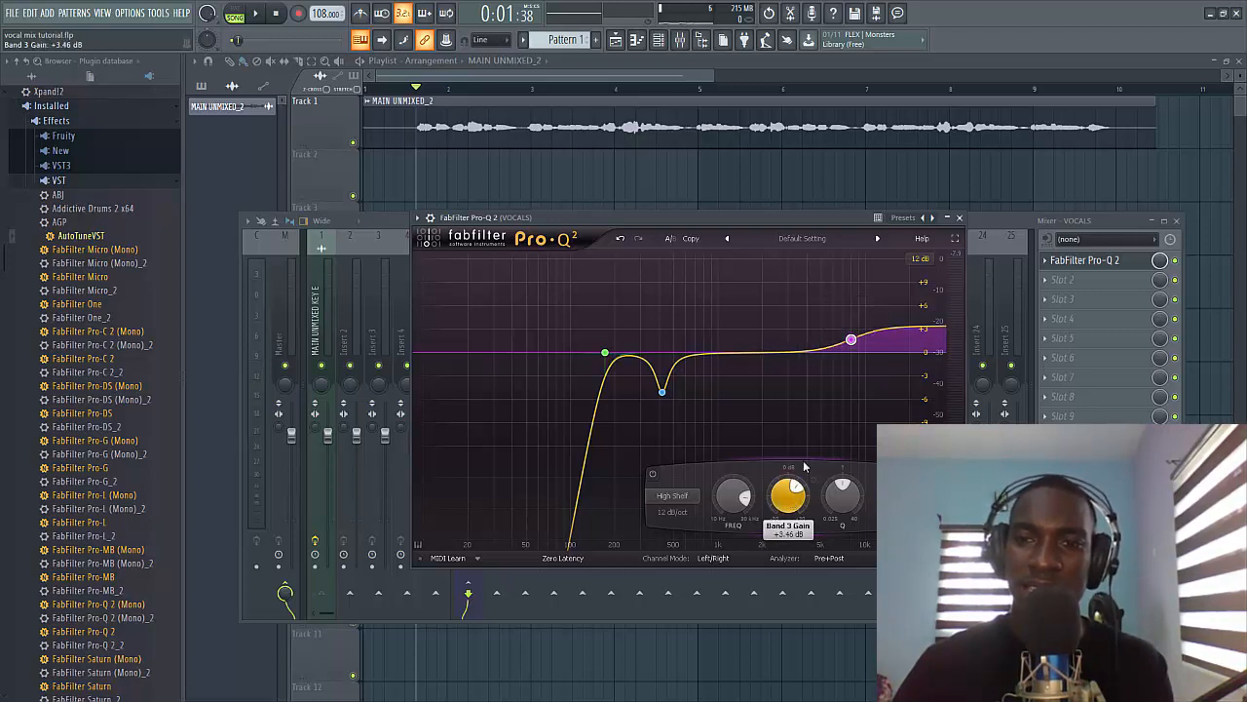
right_click(852, 341)
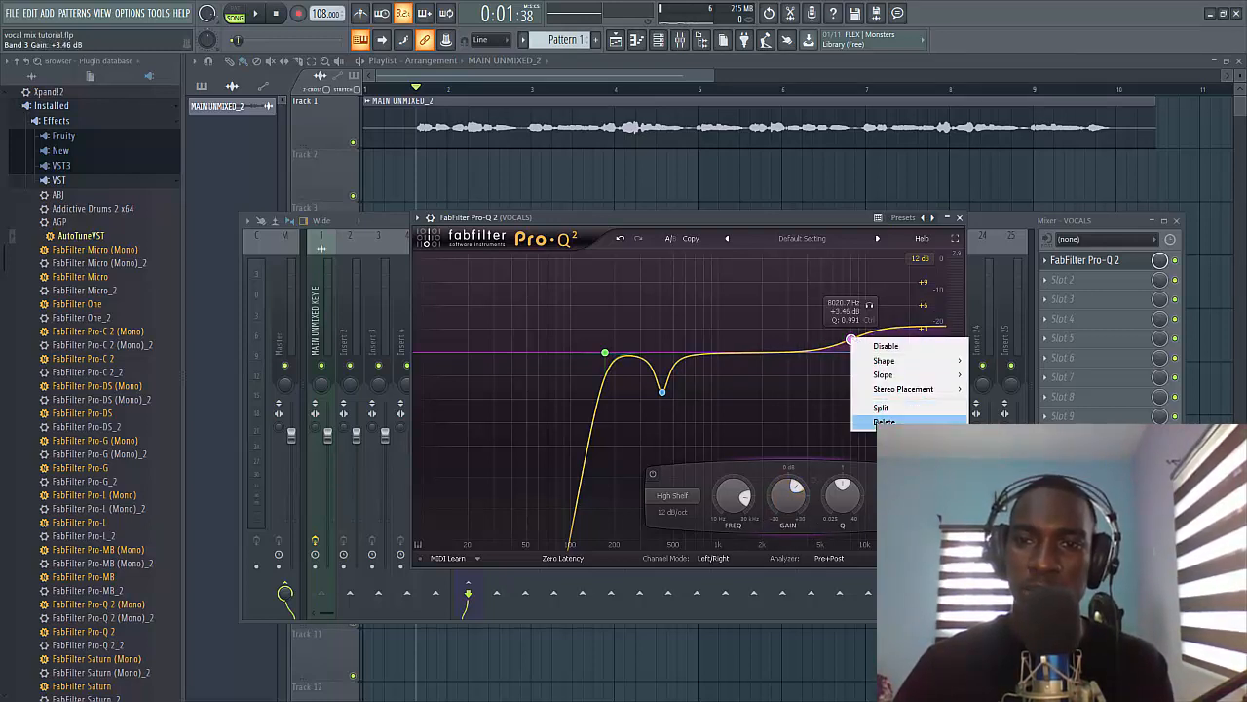
click(884, 421)
Add a high-cut band at about 26.5 kHz with a 72 dB/oct slope
click(928, 354)
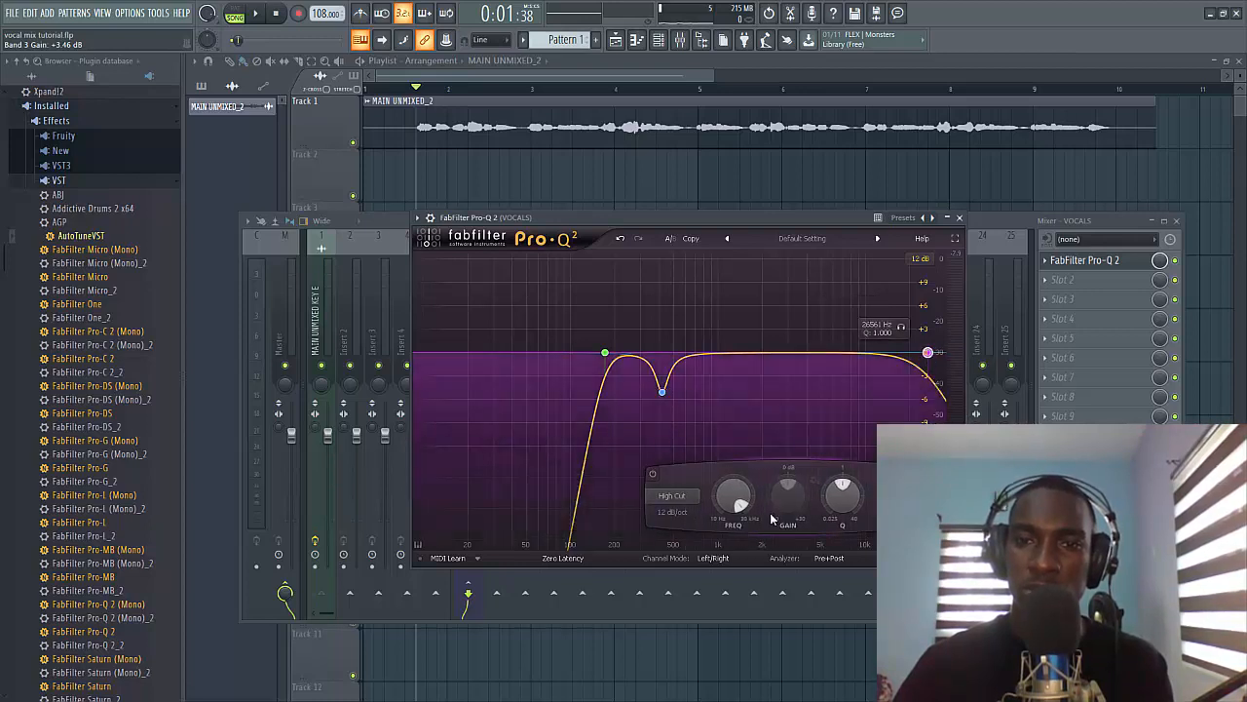
click(670, 516)
click(682, 627)
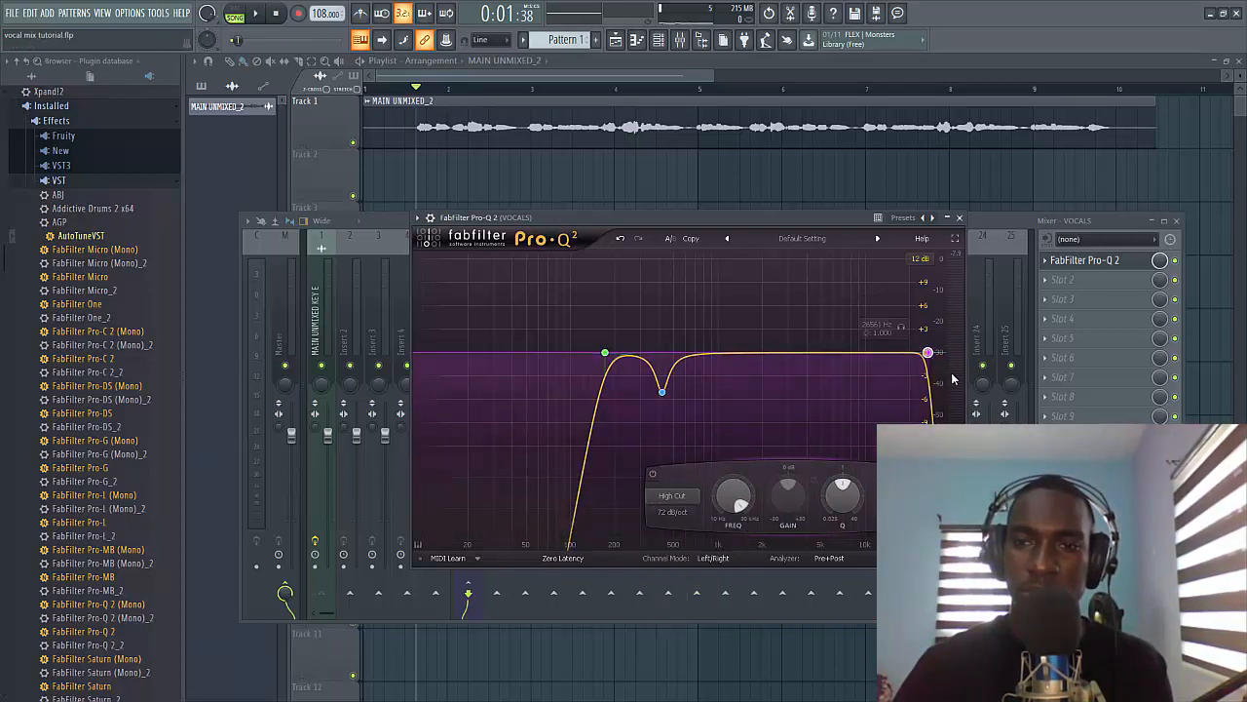
Sweep the high-cut band down while playing the vocal and leave it at about 15 kHz
key(space)
drag(902, 328, 853, 330)
key(space)
key(space)
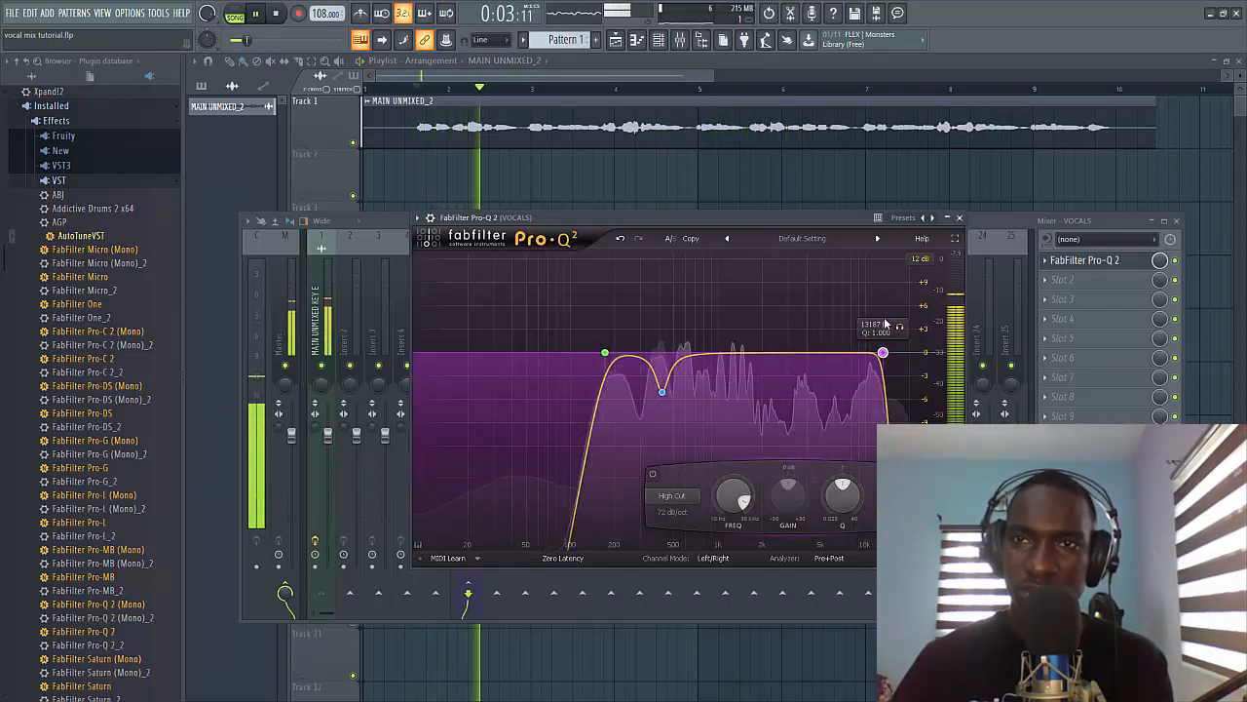
drag(897, 329, 910, 330)
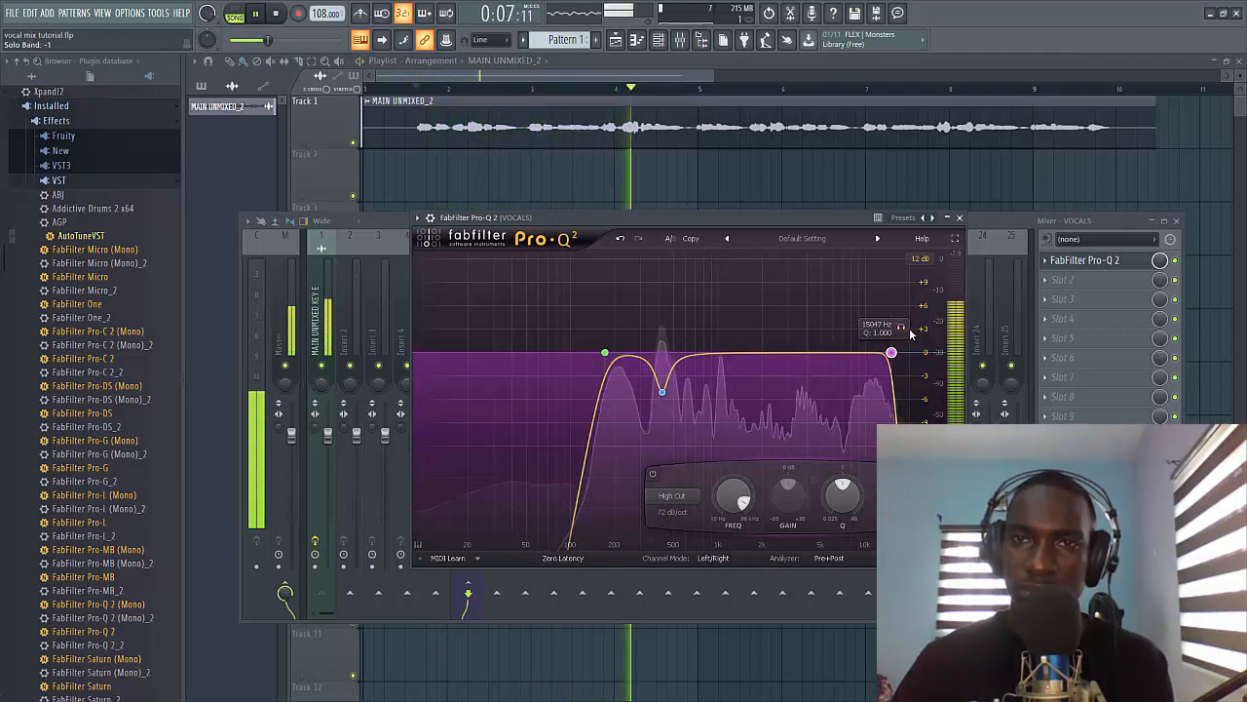
drag(910, 328, 903, 331)
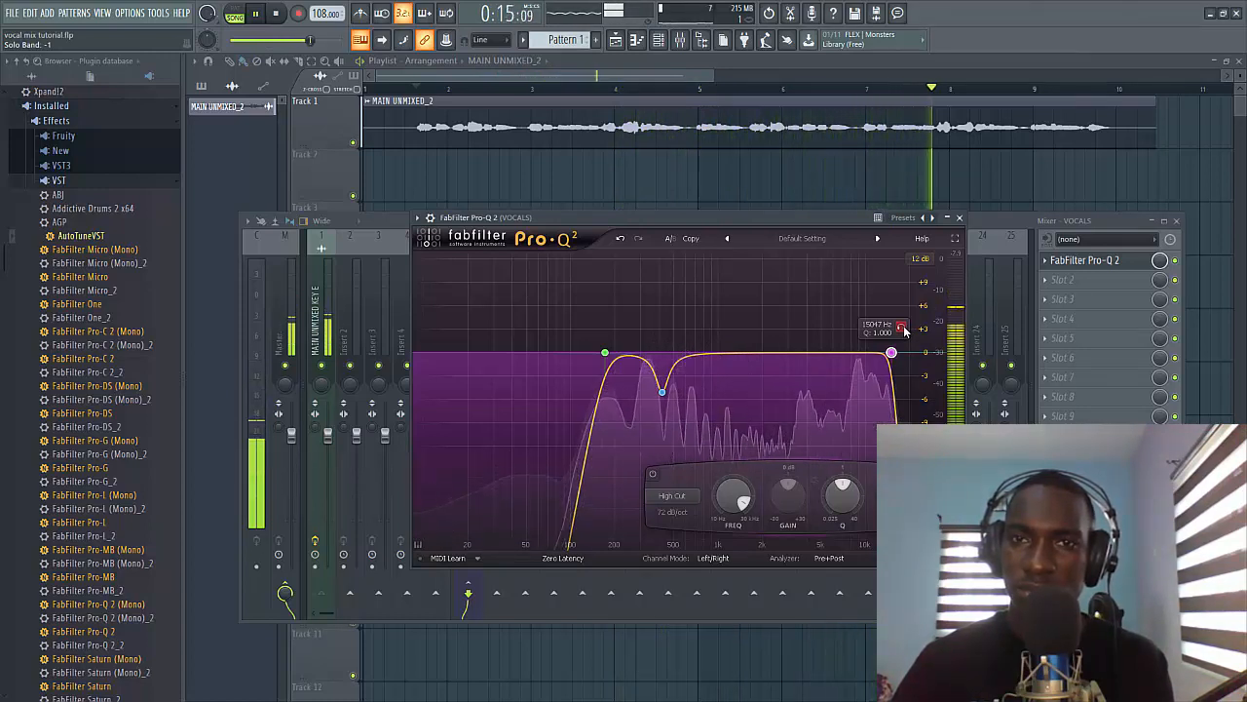
Compare the playing vocal with the VOCALS equalizer bypassed and enabled, reopen the equalizer and stop playback
click(1176, 260)
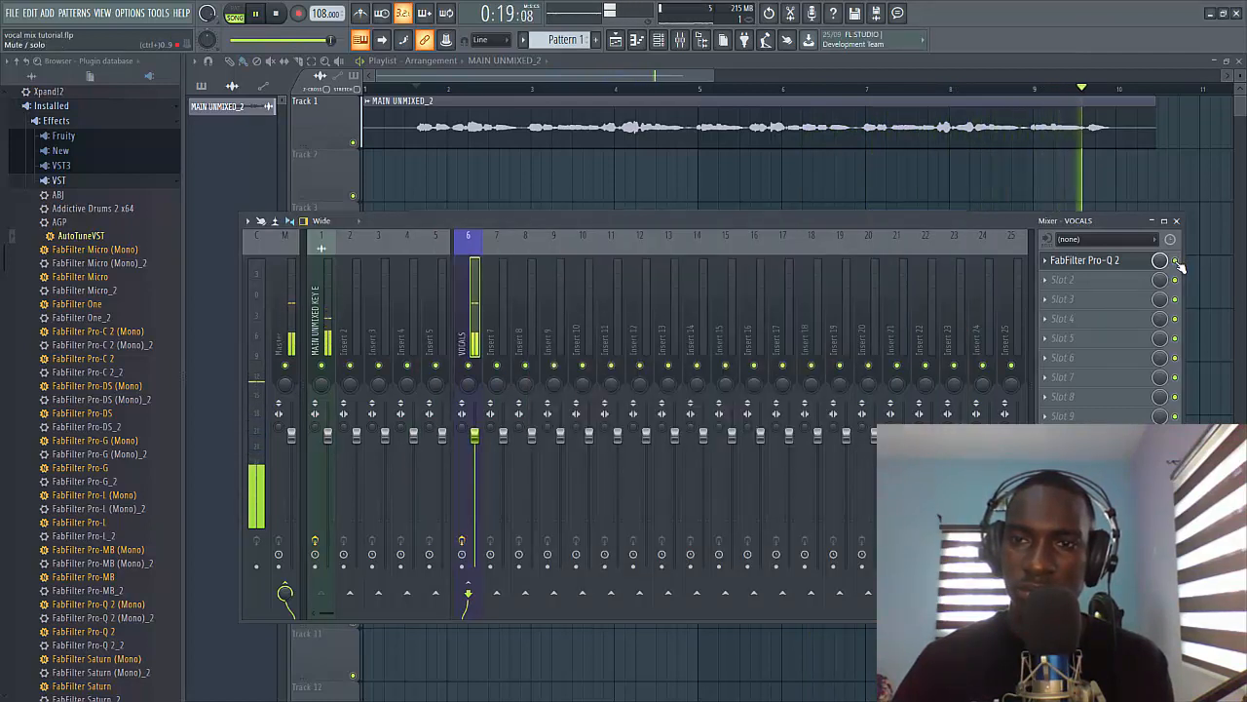
key(space)
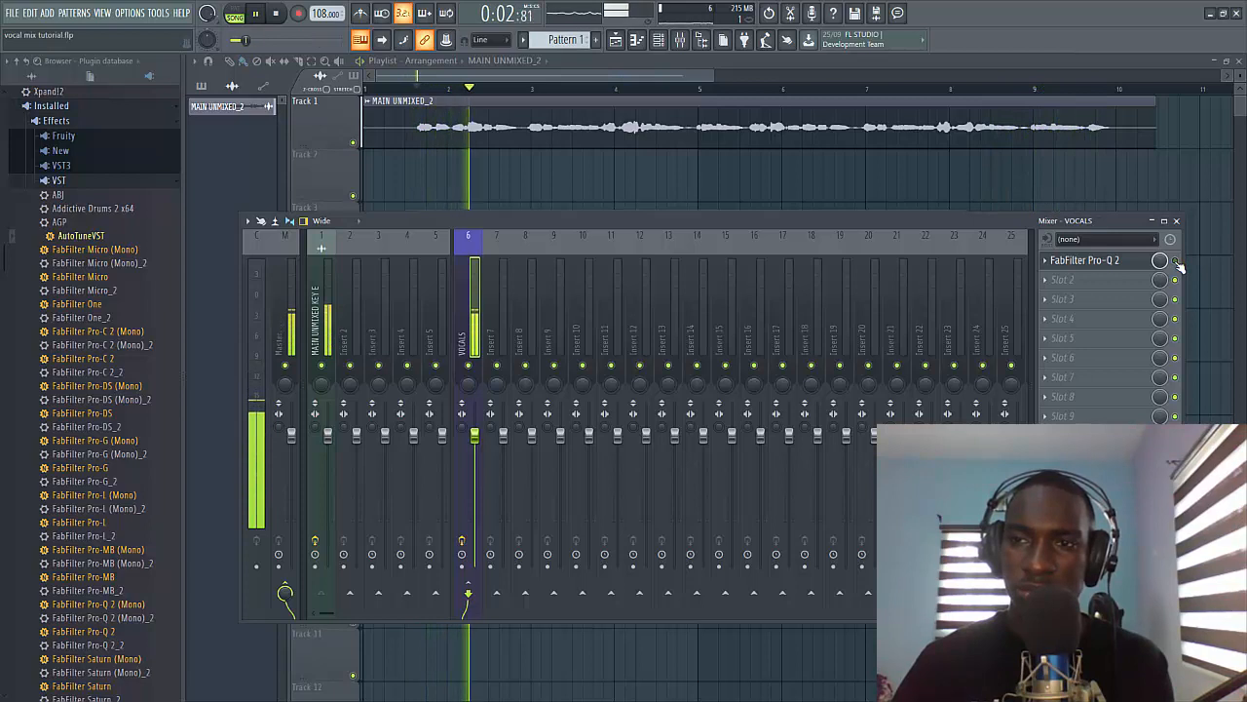
click(1105, 268)
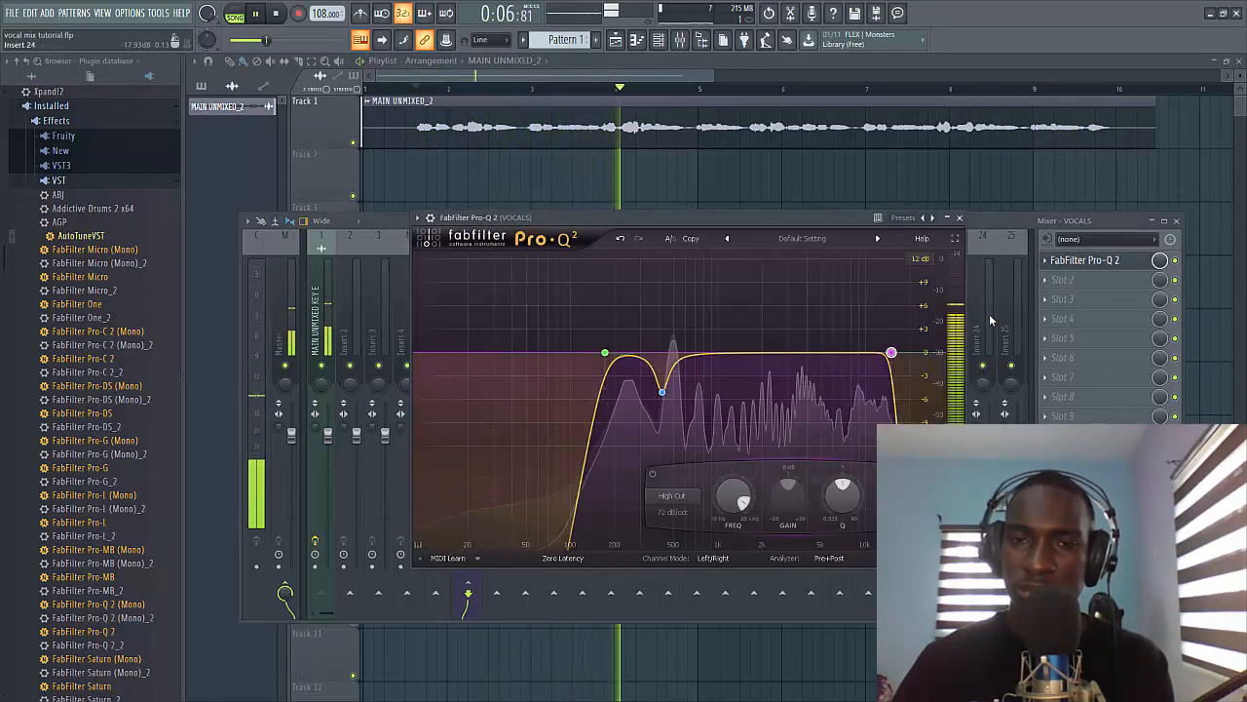
key(space)
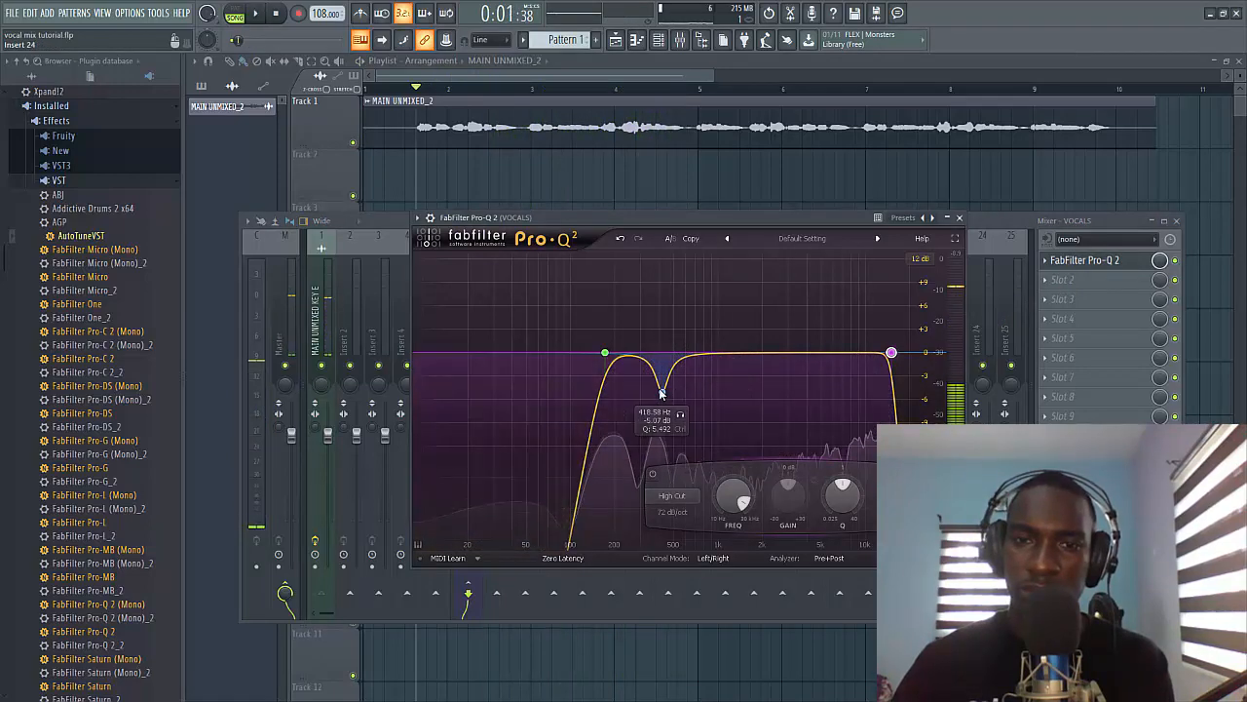
Shift the 418 Hz bell cut slightly lower in frequency and add a narrow bell cut of about 4 dB between 8 and 9 kHz
click(662, 392)
drag(681, 414, 669, 418)
click(844, 354)
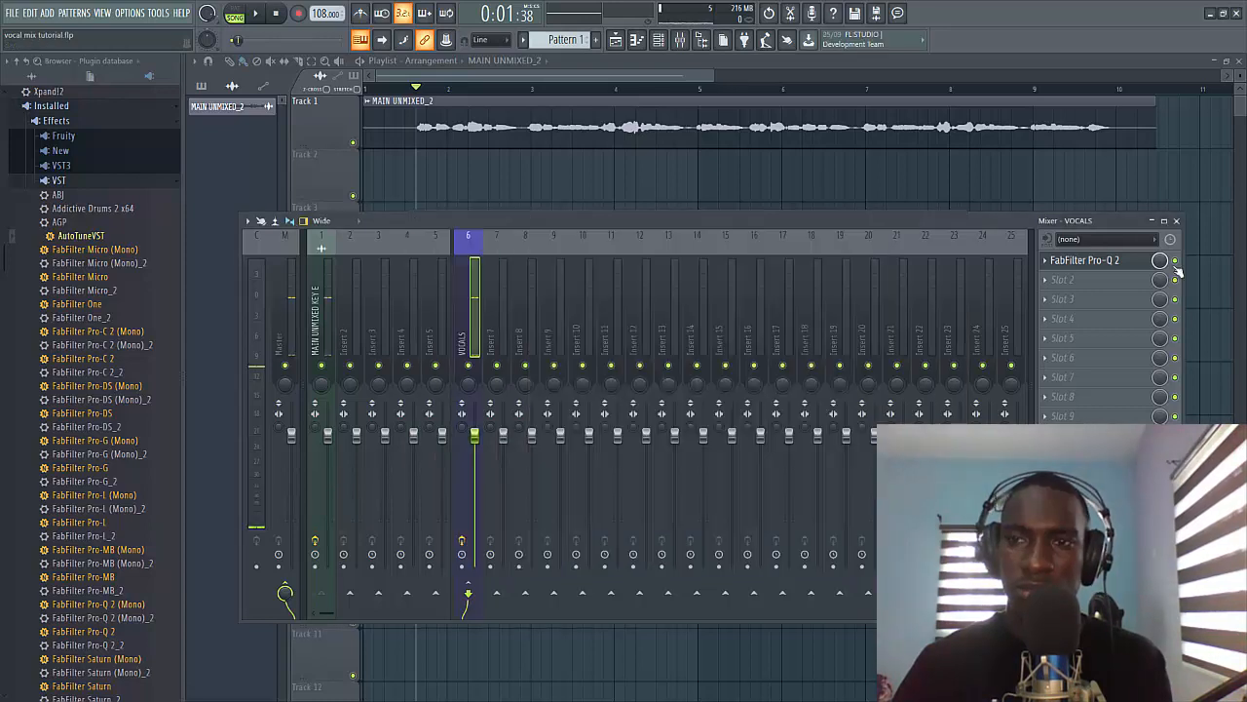
While playing the vocal, widen the high bell cut to a Q of about 3.6 and move it to about 7.86 kHz
key(space)
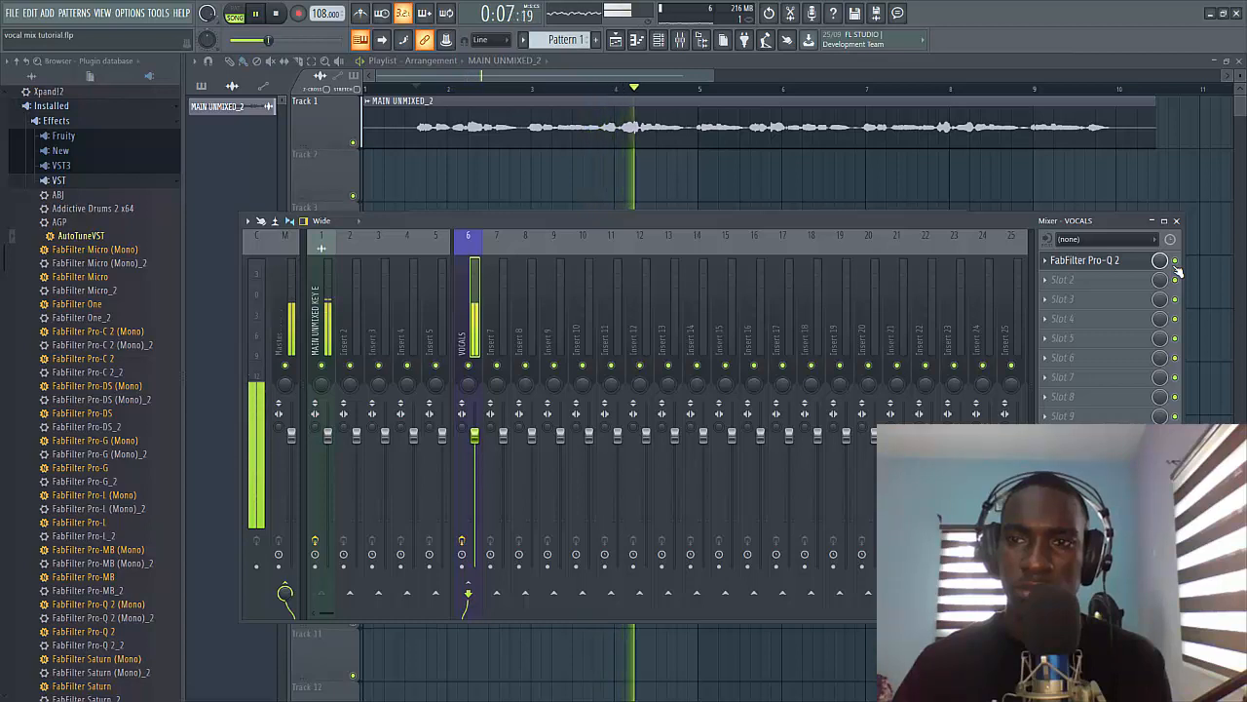
click(1150, 260)
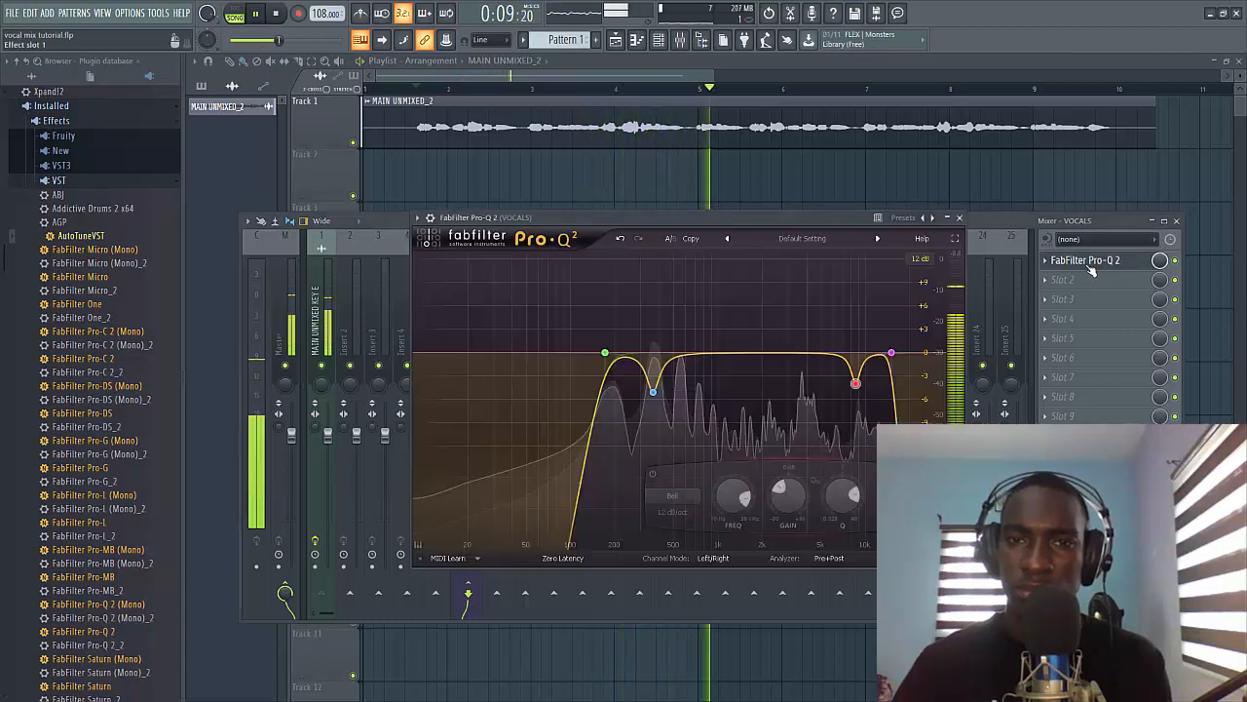
drag(872, 408, 878, 431)
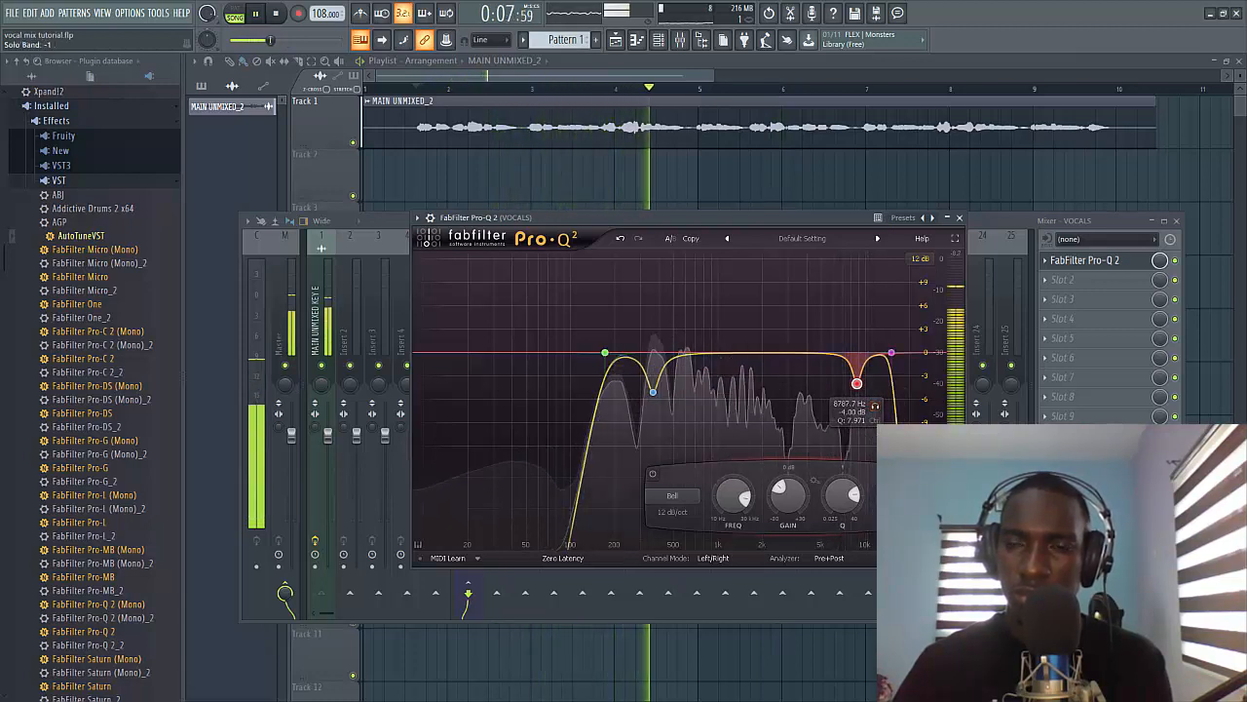
scroll(857, 385, down, 3)
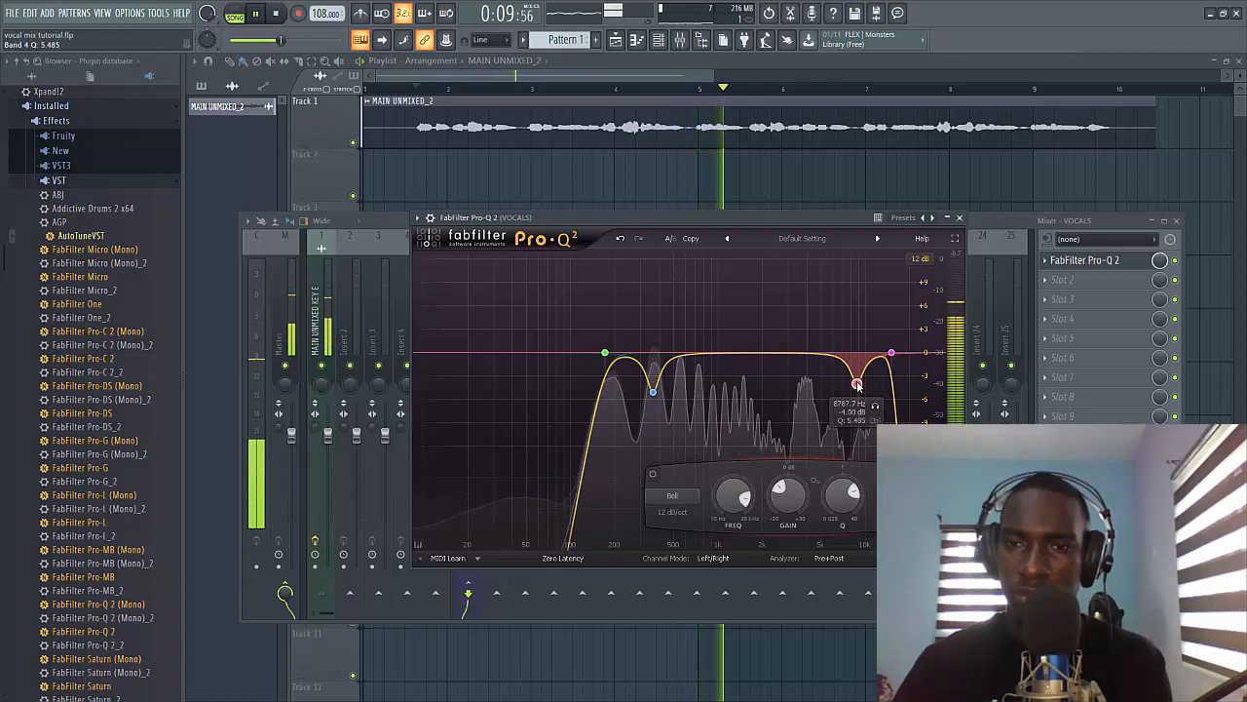
scroll(858, 385, down, 3)
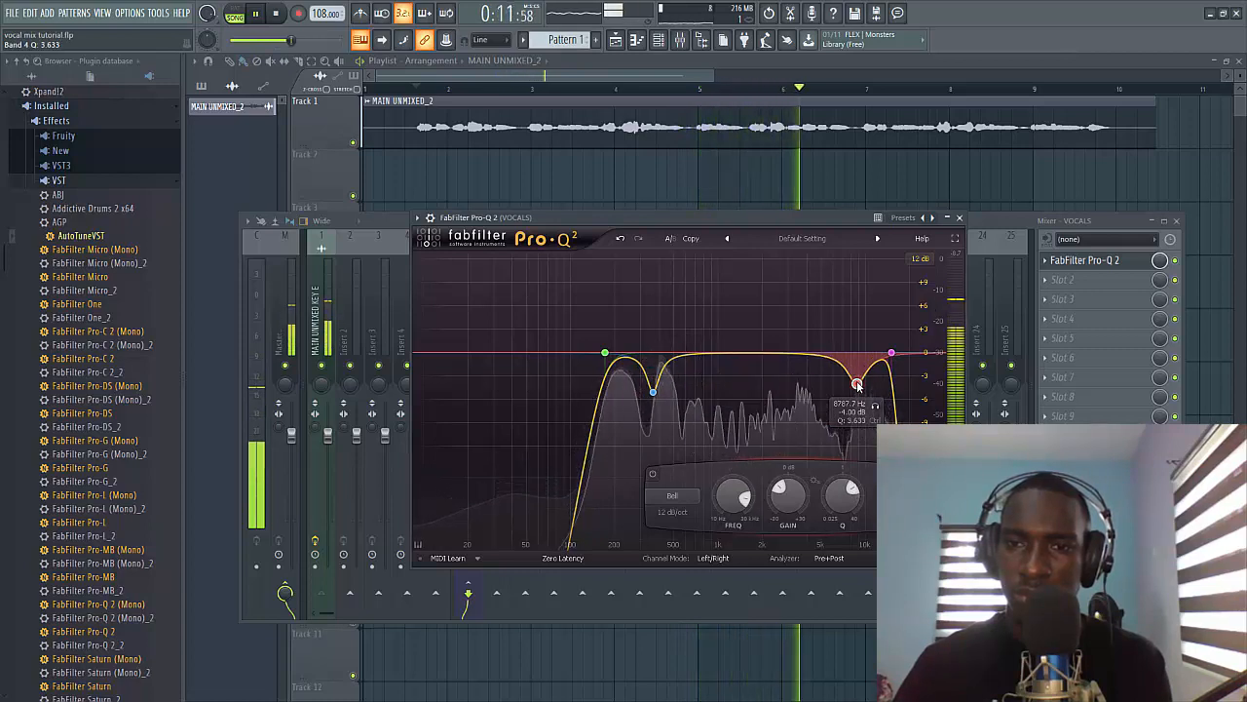
drag(877, 411, 867, 412)
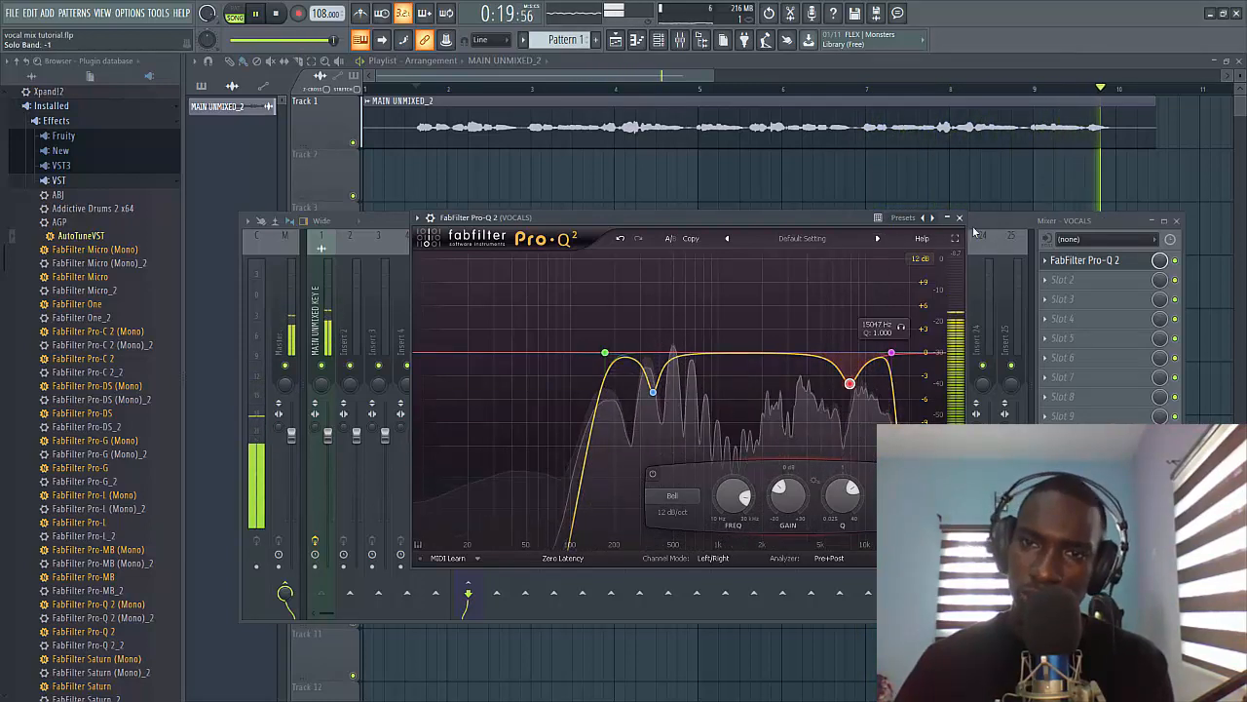
key(space)
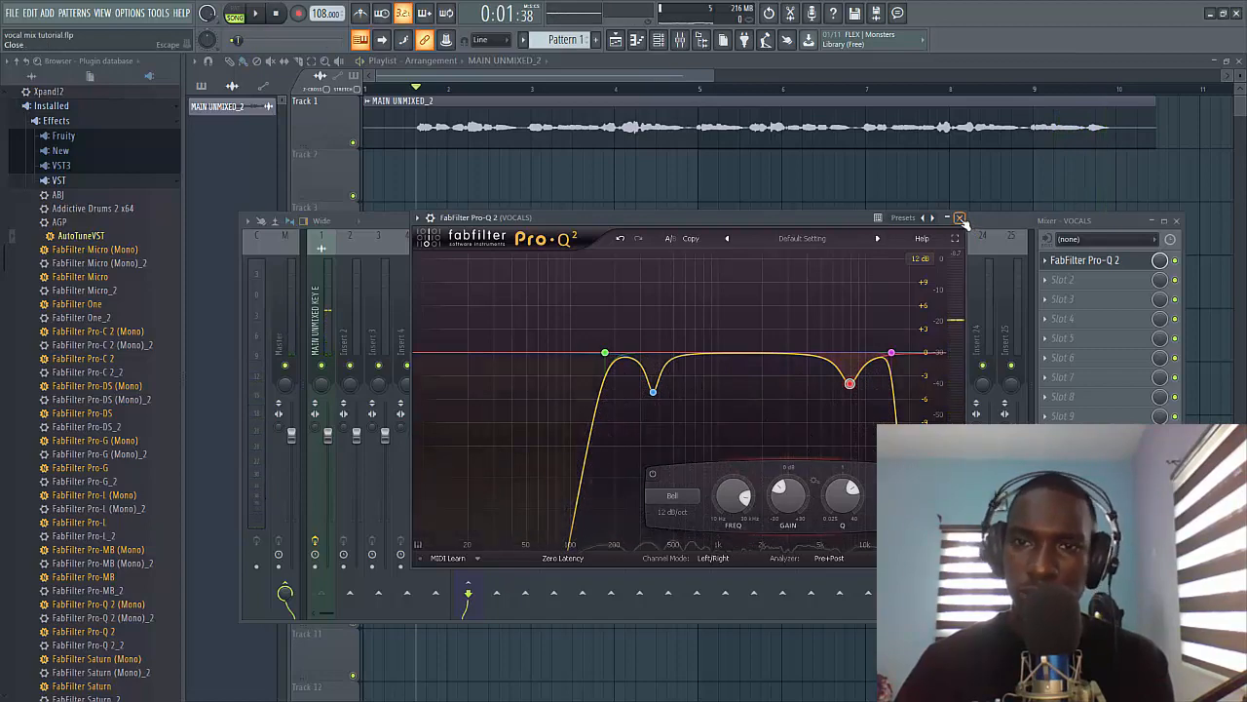
click(960, 217)
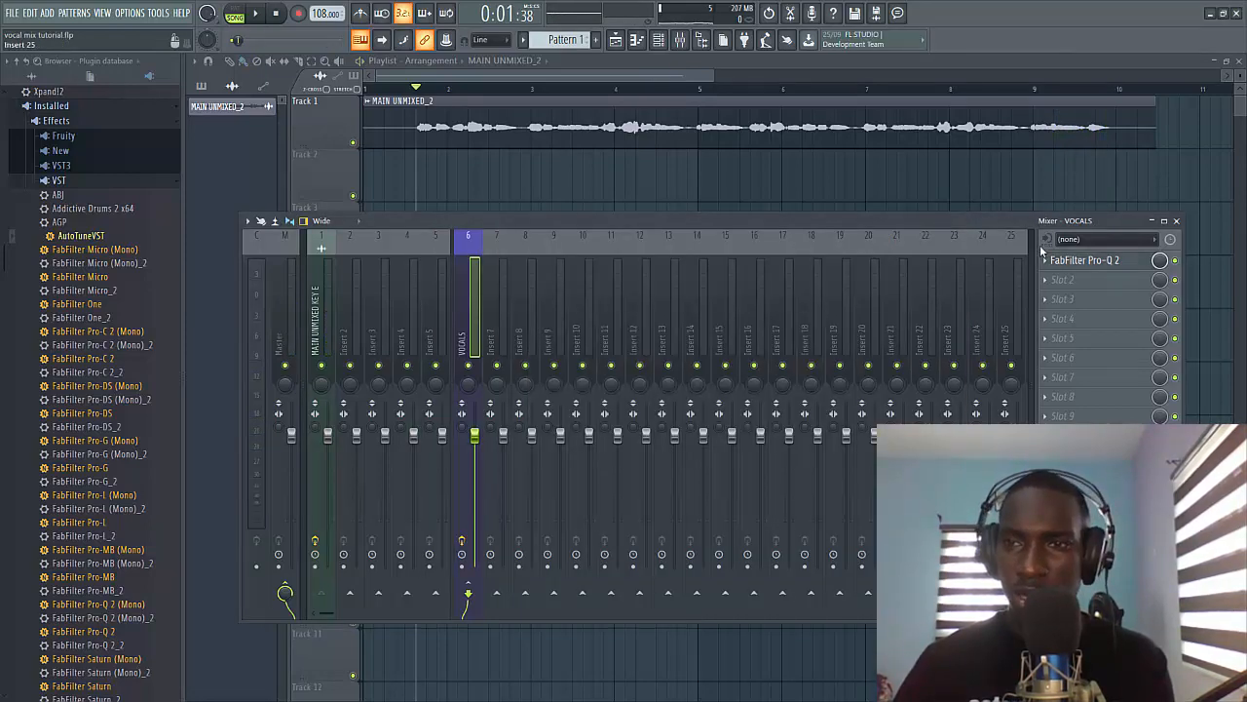
Load FabFilter Pro-C 2 into the second effect slot of the VOCALS channel and reposition its window
click(1093, 261)
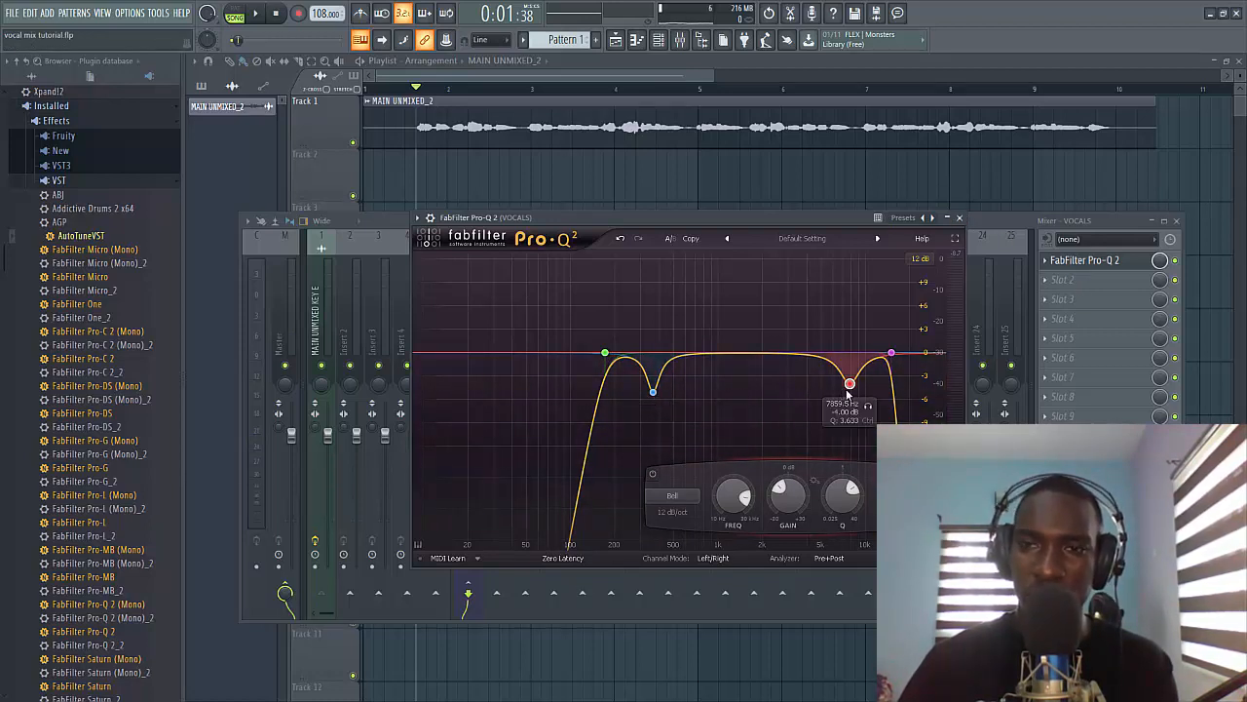
click(960, 218)
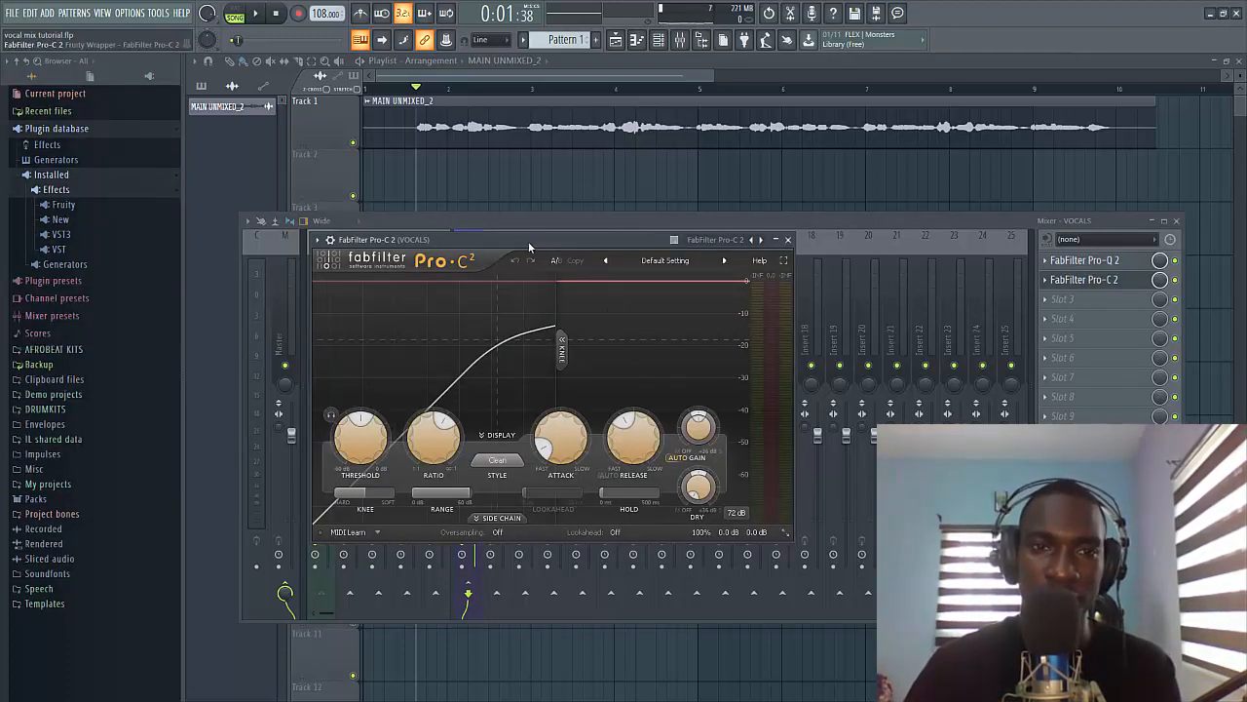
drag(517, 241, 661, 244)
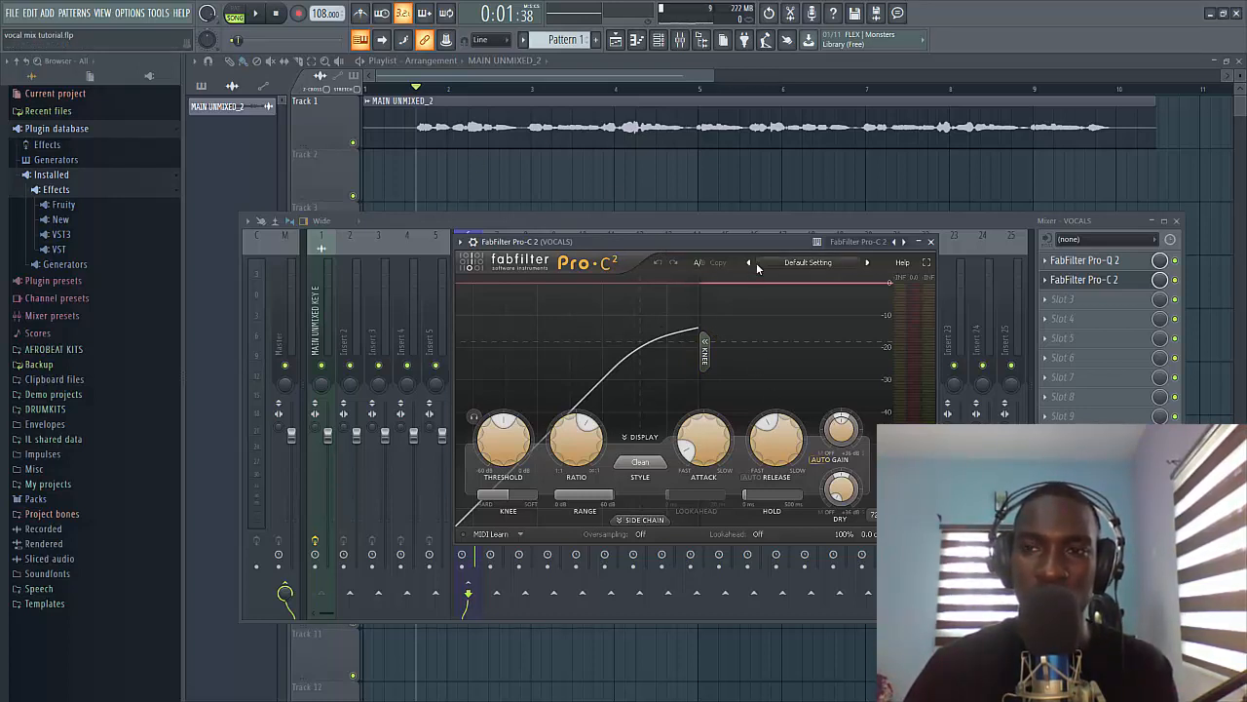
drag(630, 241, 579, 244)
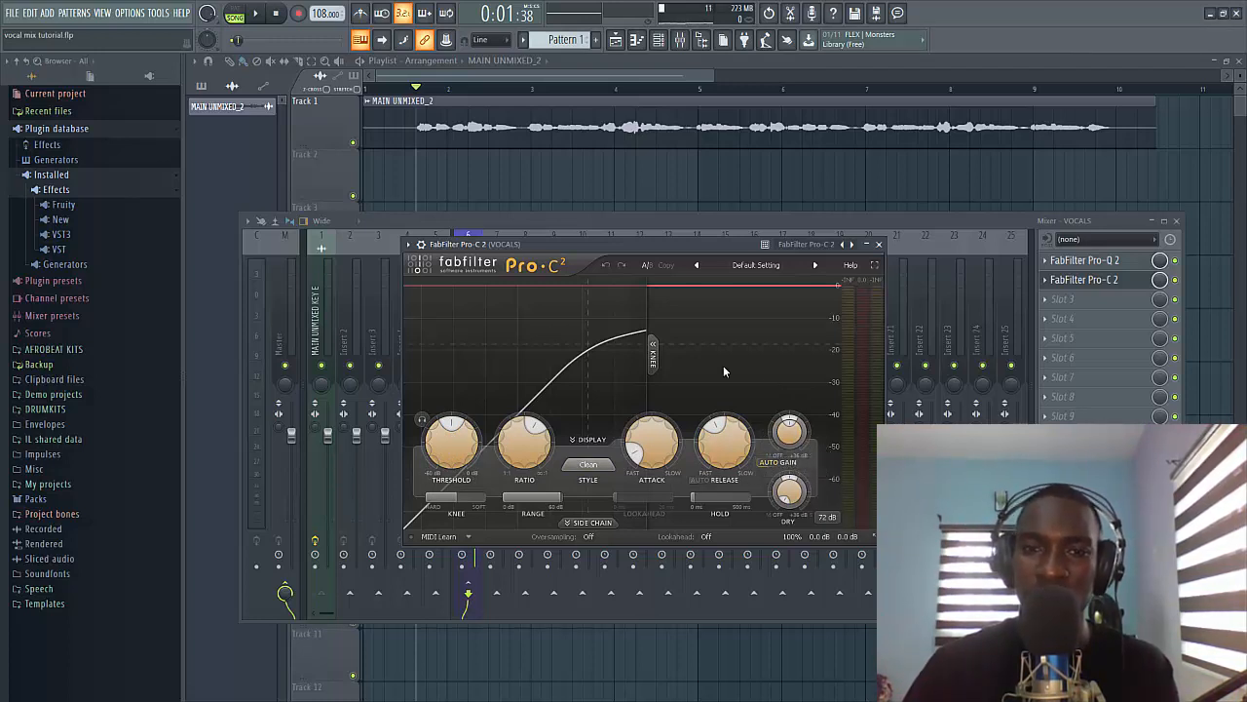
Play the vocal while trying out the compressor's threshold, and turn off auto gain
key(space)
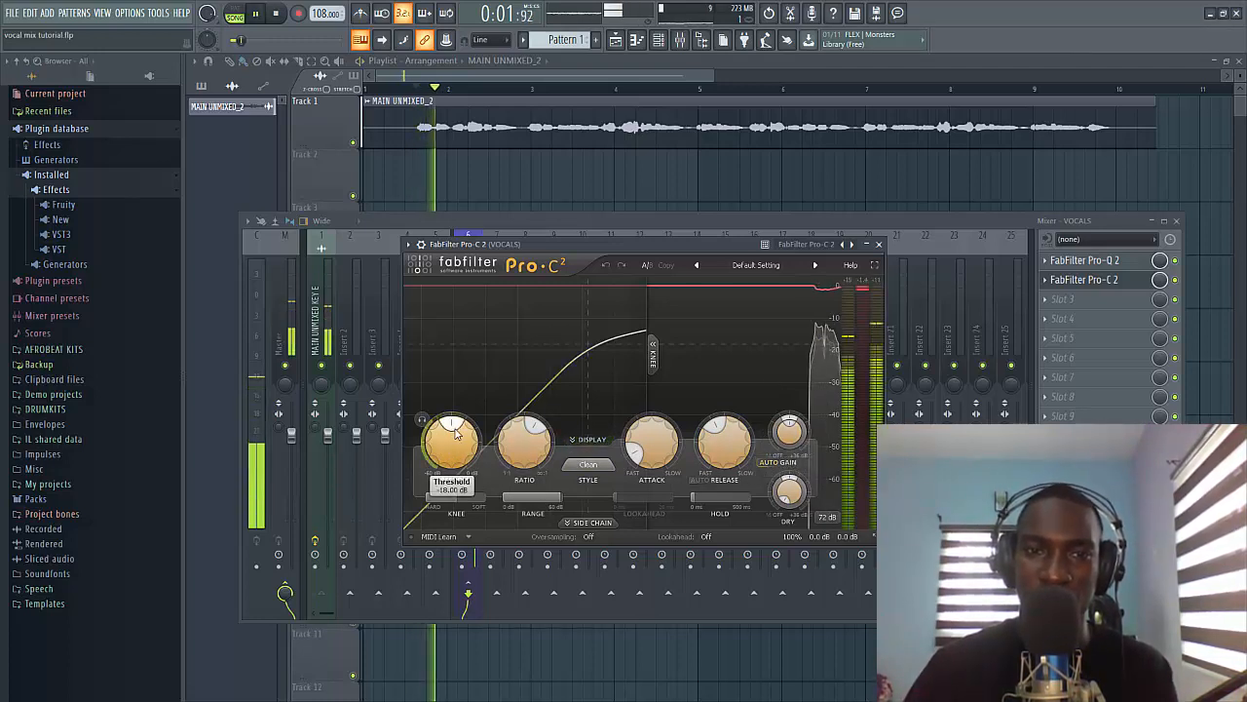
mouse_move(451, 432)
mouse_down()
mouse_move(436, 454)
mouse_move(441, 440)
mouse_up()
key(space)
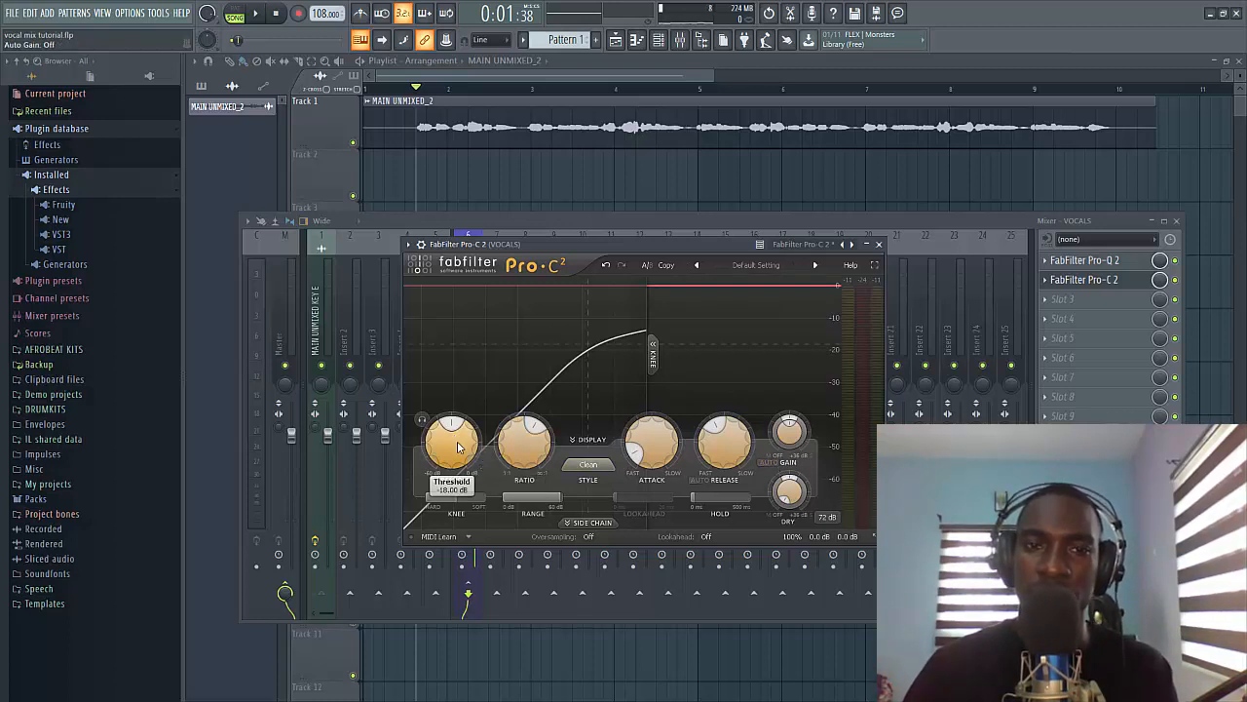
Try the compressor's threshold at about -39 dB while playing the vocal, and set it back to -20 dB
mouse_move(457, 442)
key(space)
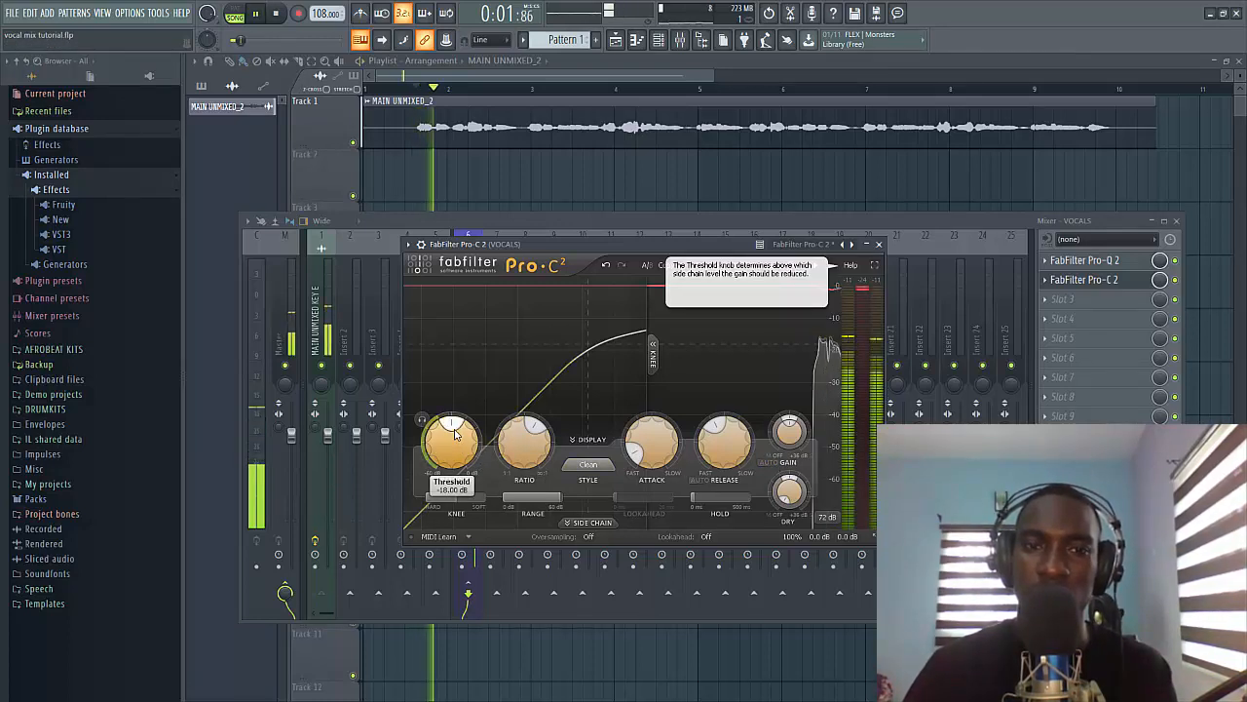
mouse_move(458, 438)
mouse_down()
mouse_move(440, 467)
mouse_move(439, 447)
mouse_up()
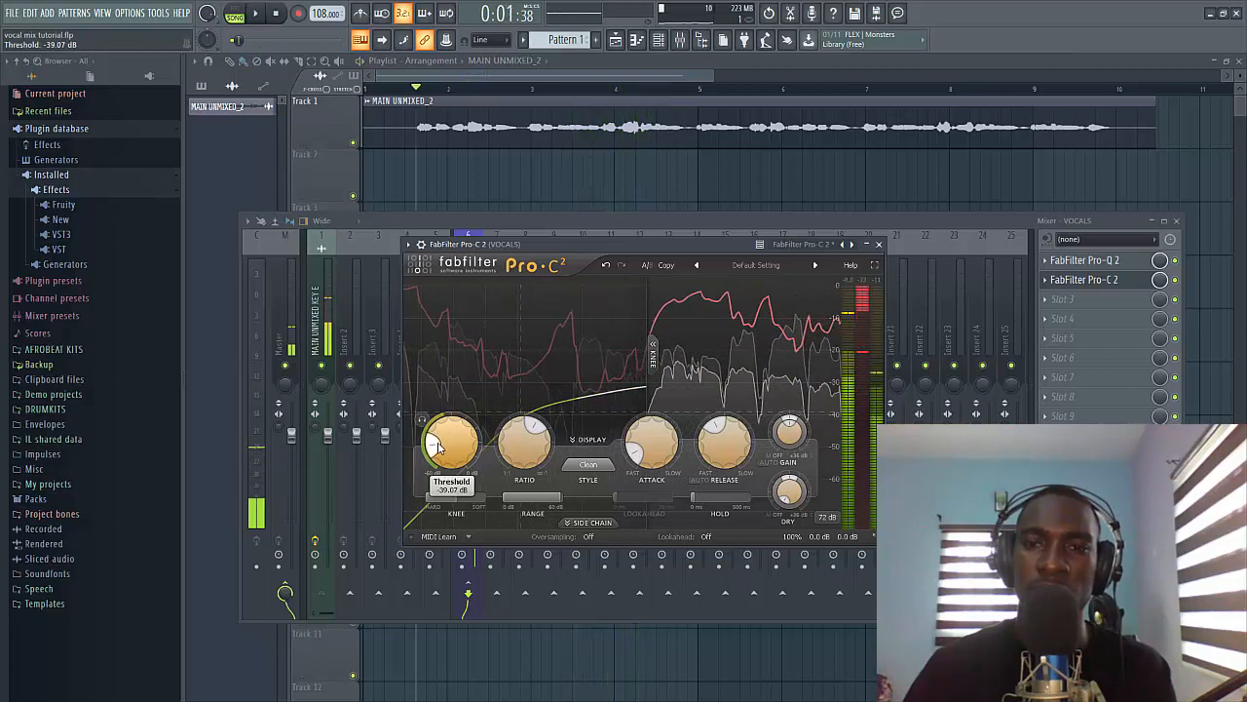
key(space)
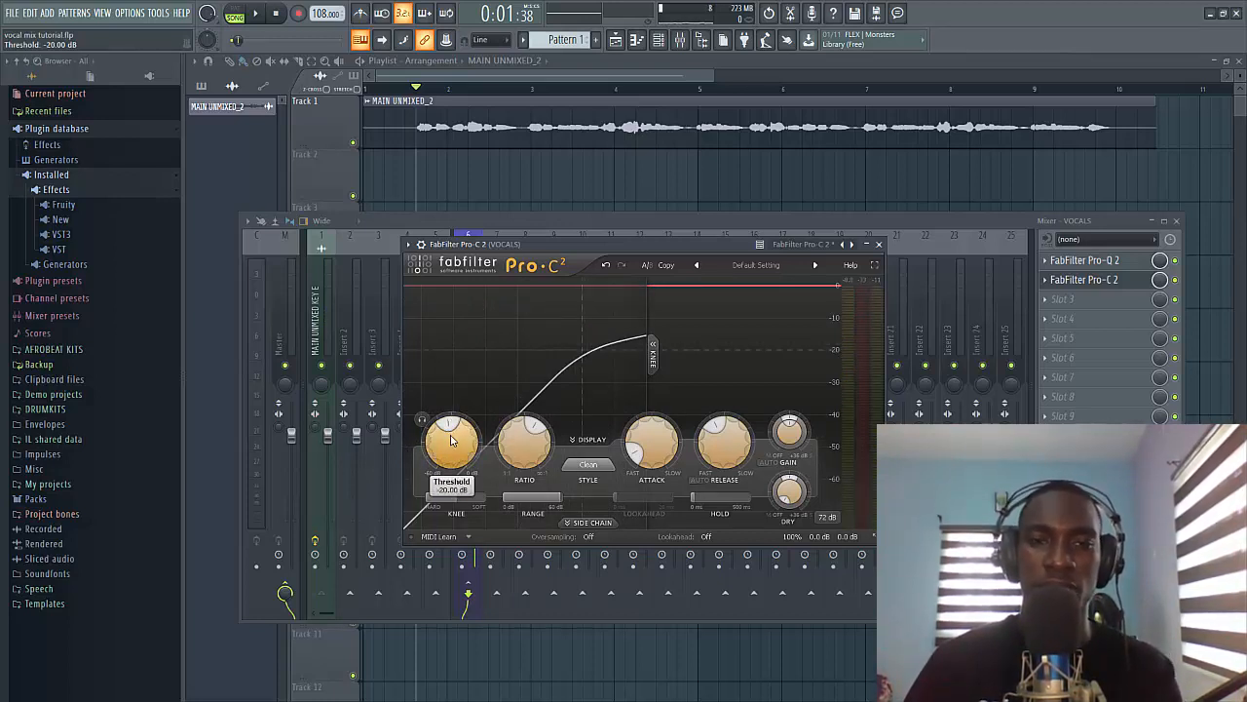
Set the threshold to about -24.2 dB and raise the wet gain to about +6.4 dB while playing the vocal
key(space)
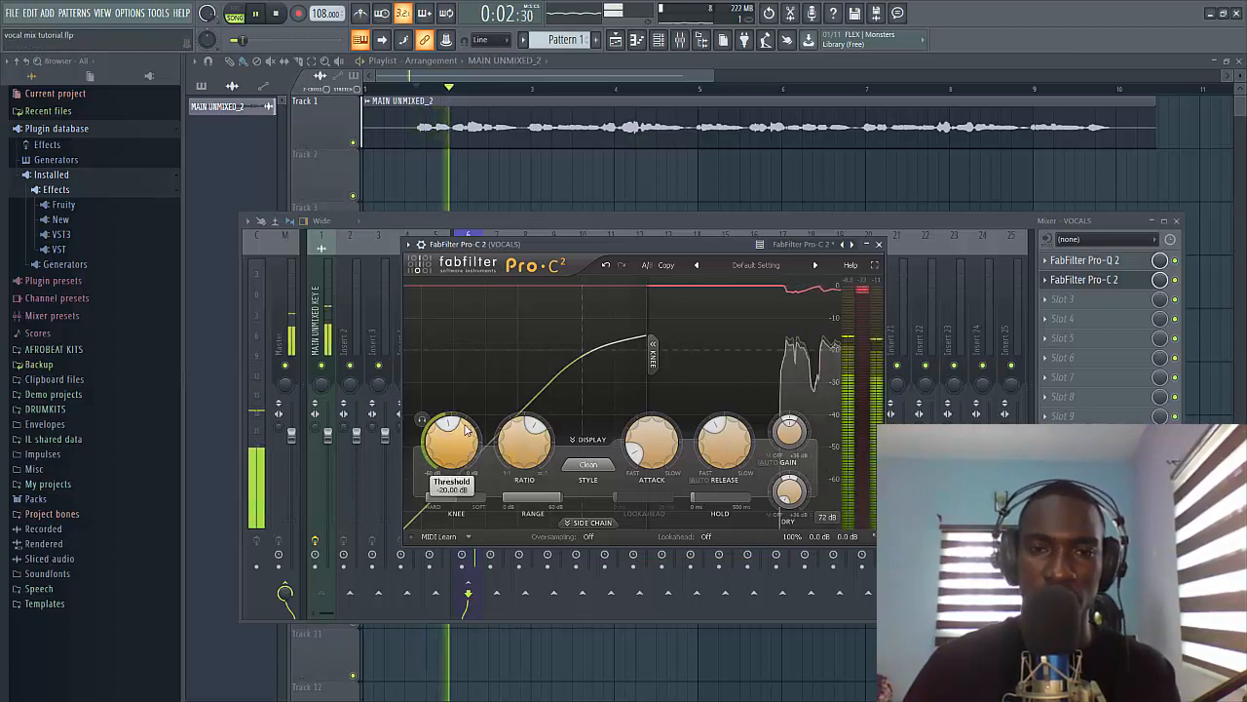
drag(452, 426, 444, 430)
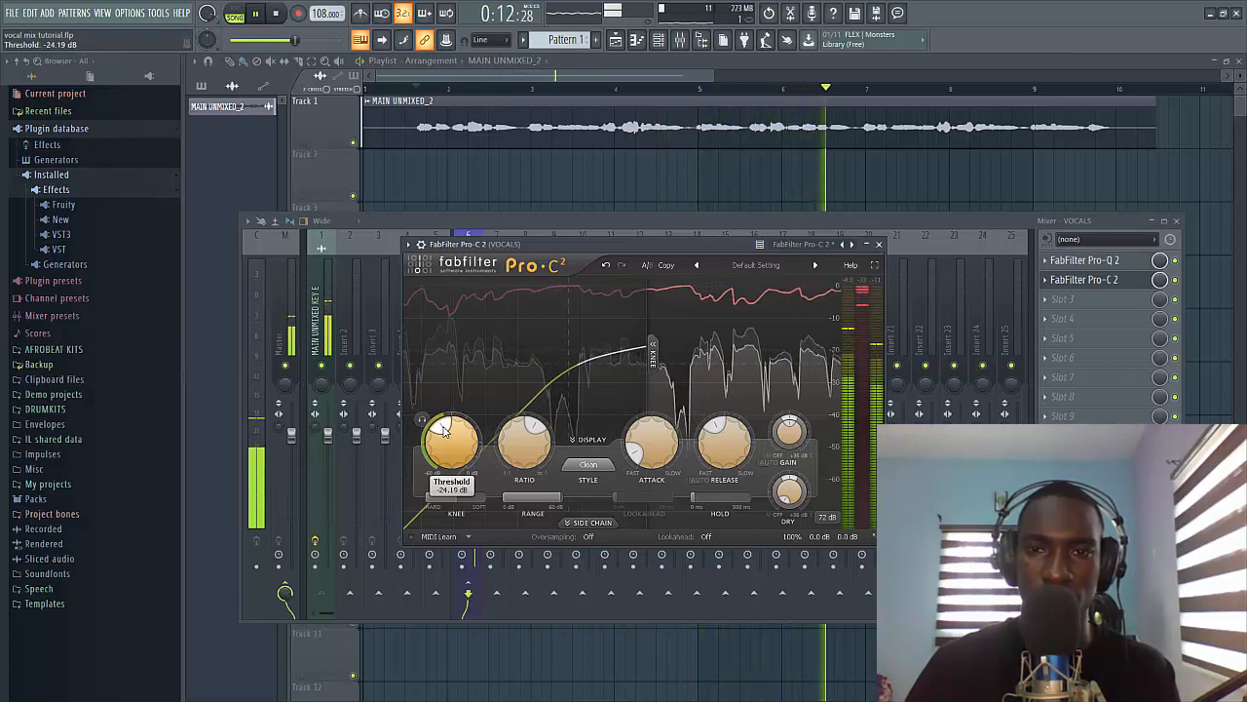
drag(786, 426, 787, 377)
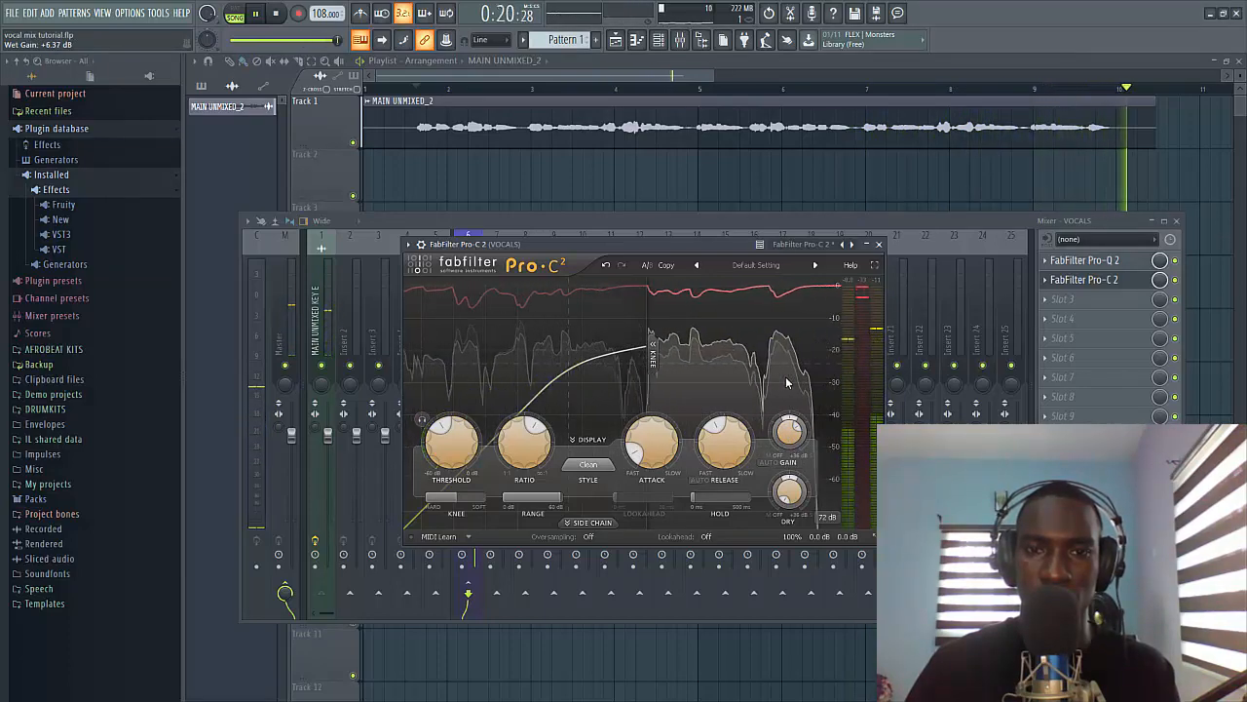
Review the compressor's style options while keeping Clean, play the compressed vocal, and close the Pro-C 2 window
click(585, 465)
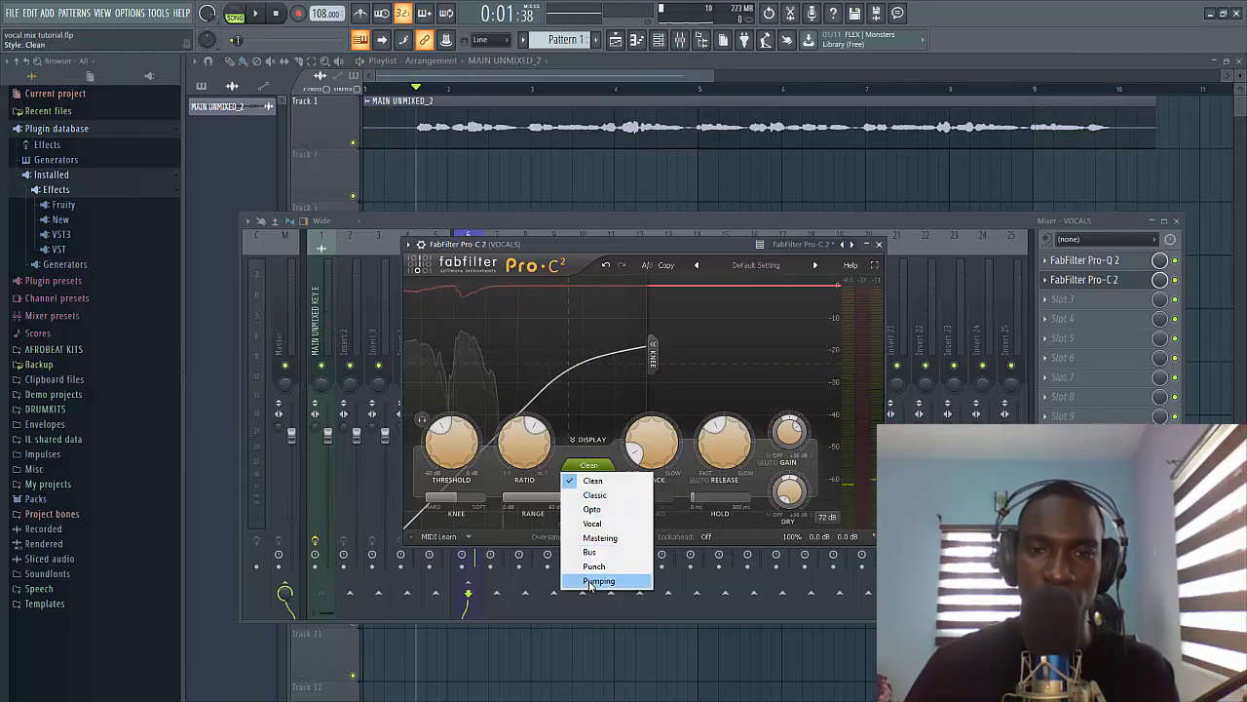
click(588, 467)
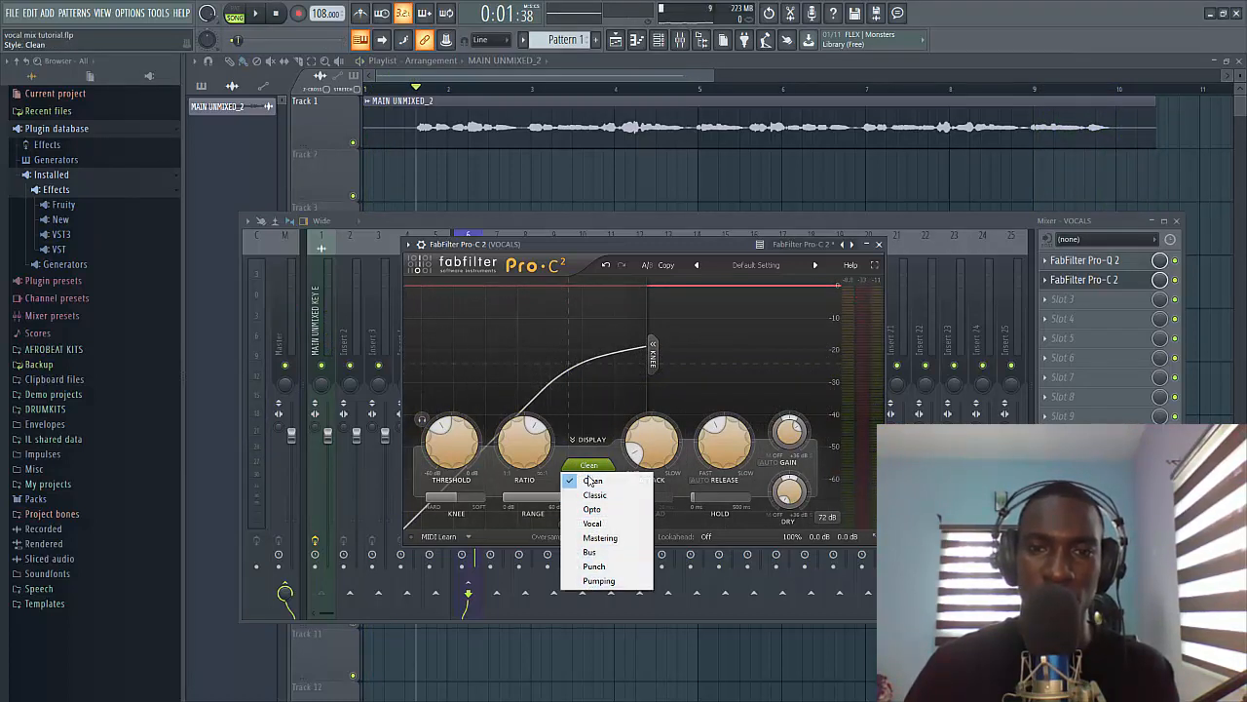
click(598, 244)
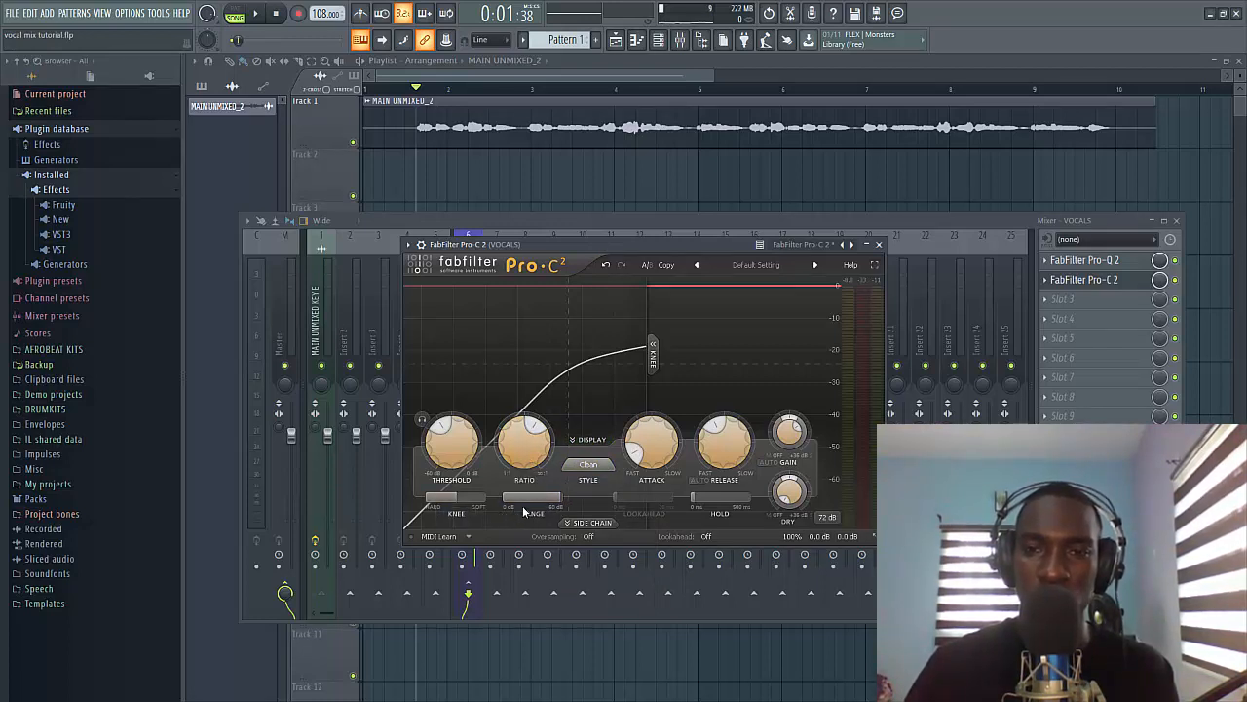
key(space)
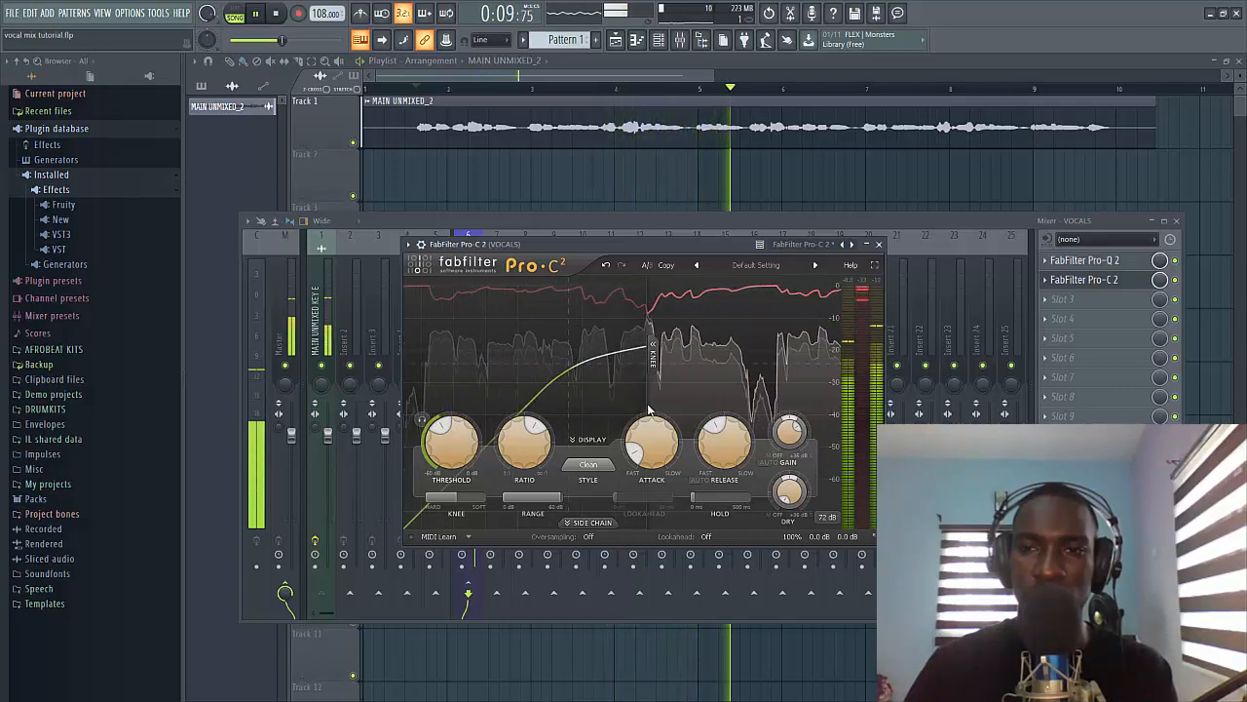
key(space)
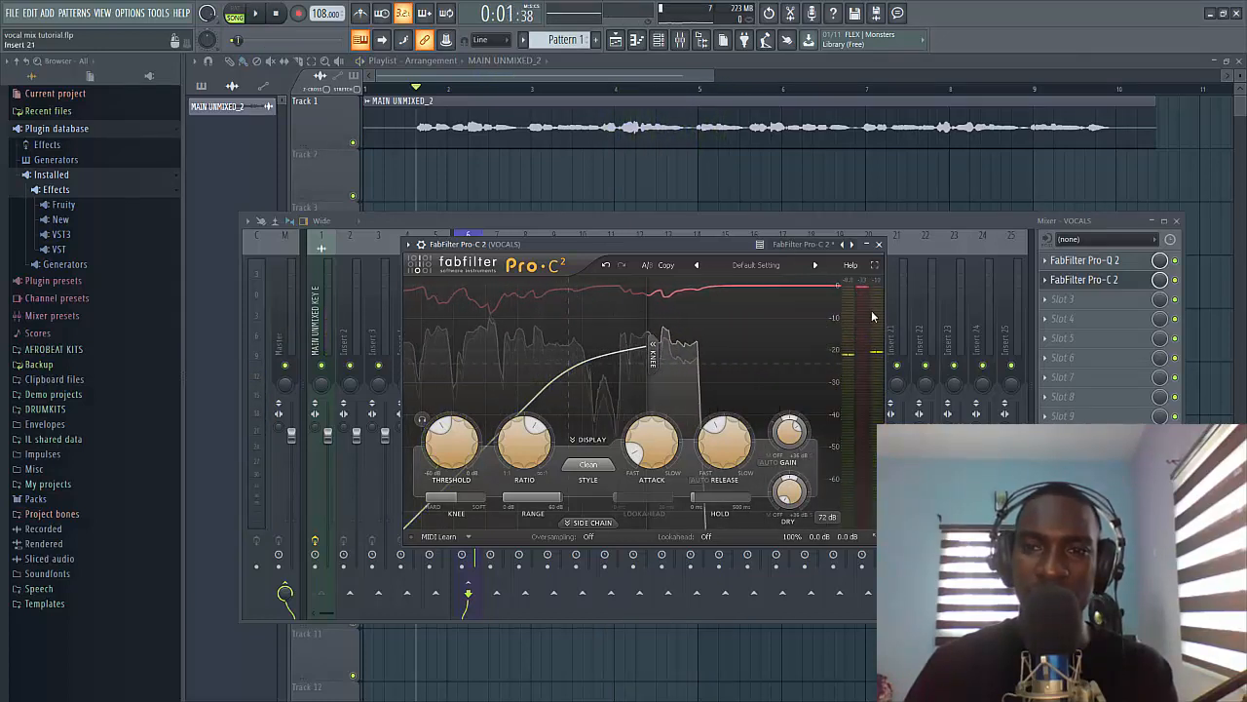
click(878, 245)
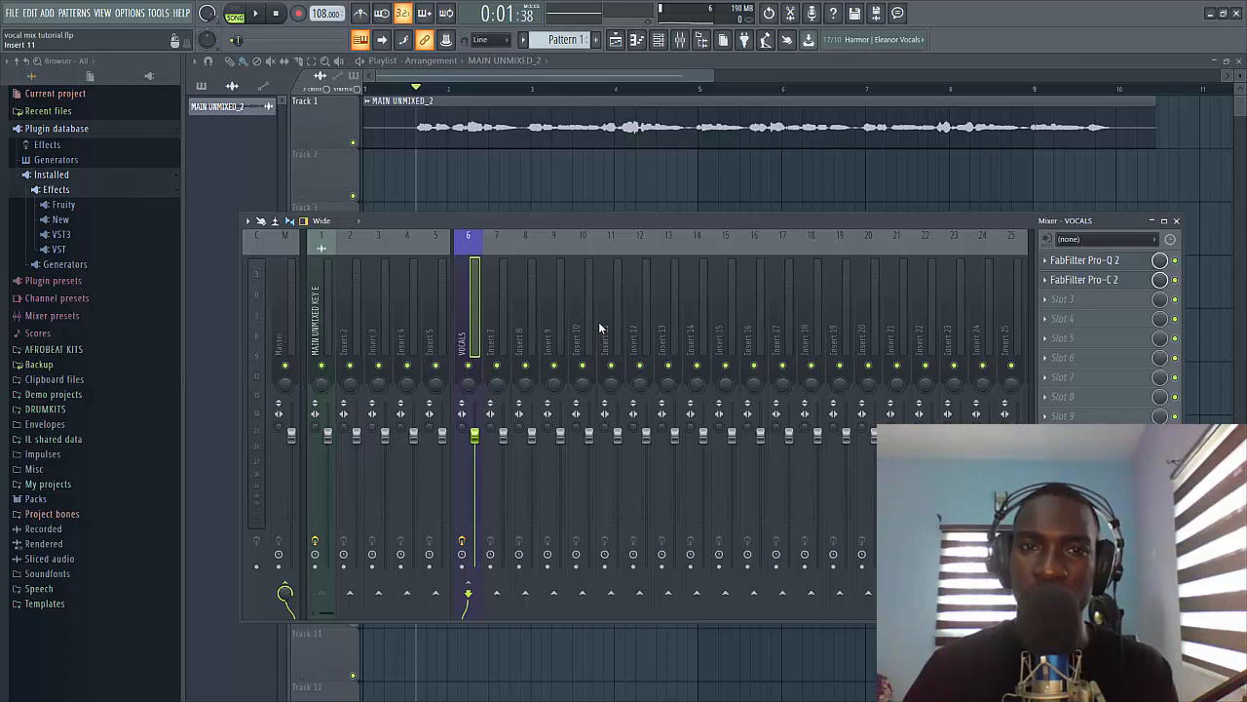
Copy the MAIN UNMIXED_2 vocal clip to Track 2, slice off its final phrase, and delete the part before the slice
key(F9)
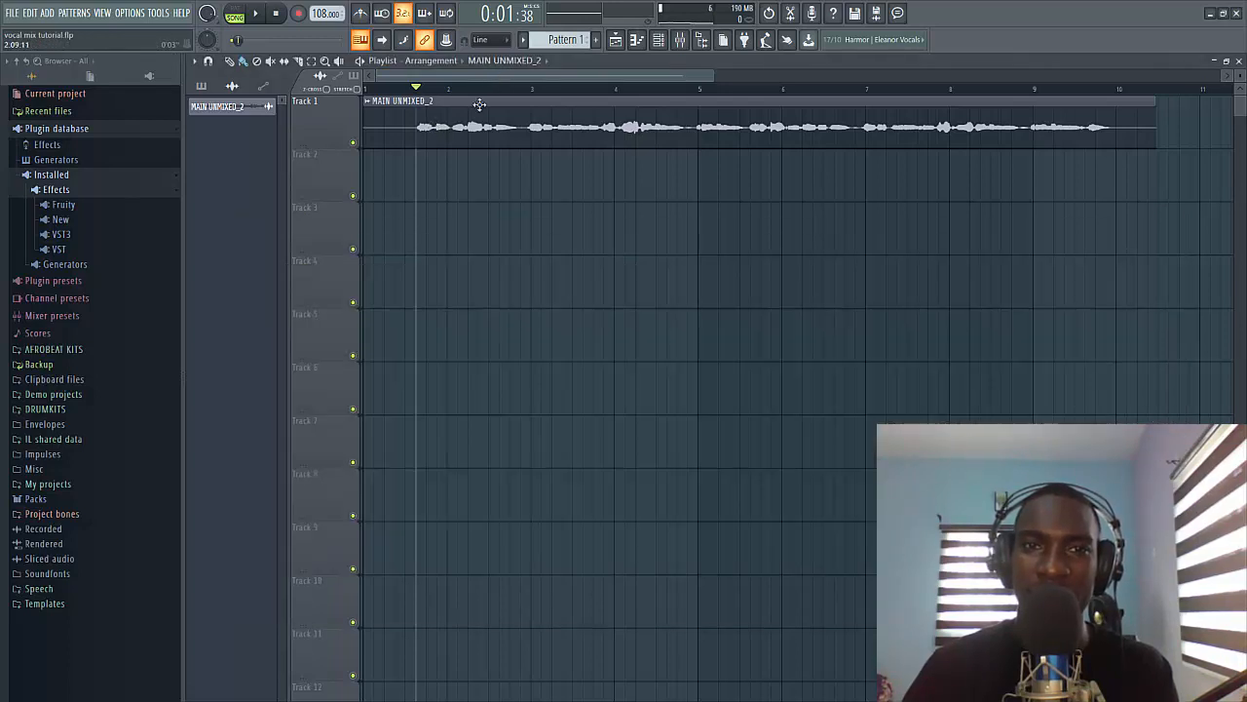
drag(479, 105, 468, 186)
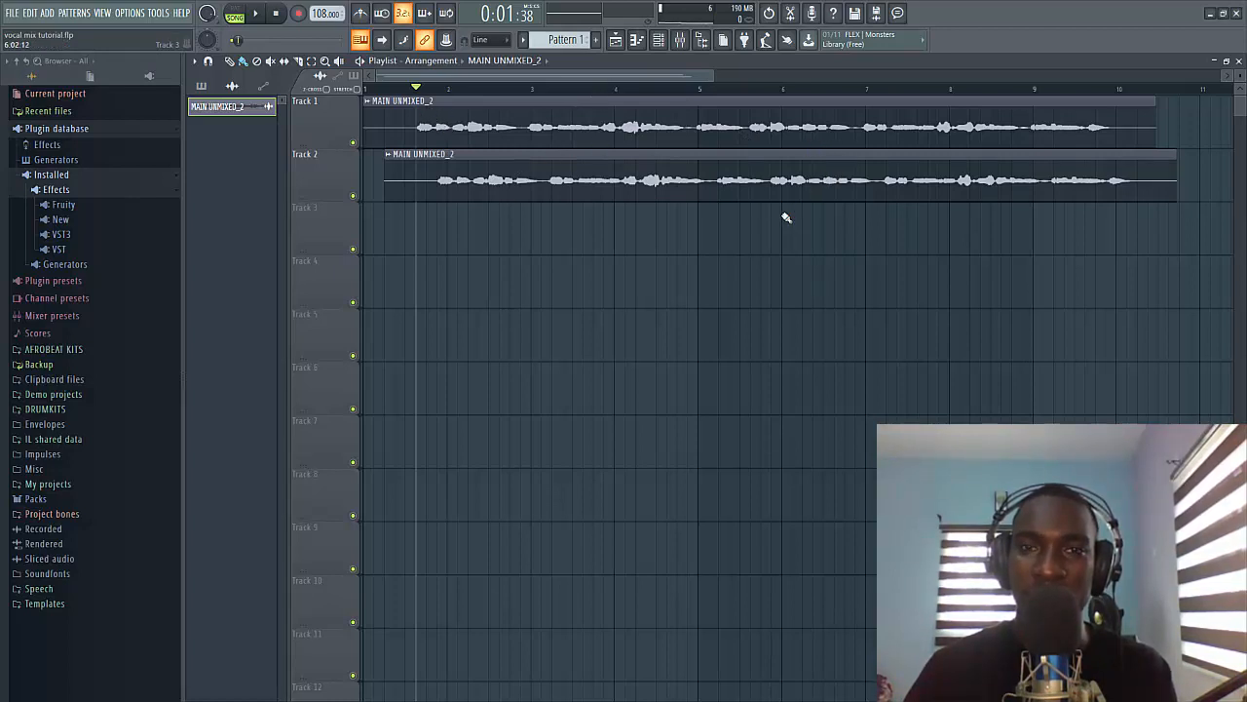
click(298, 61)
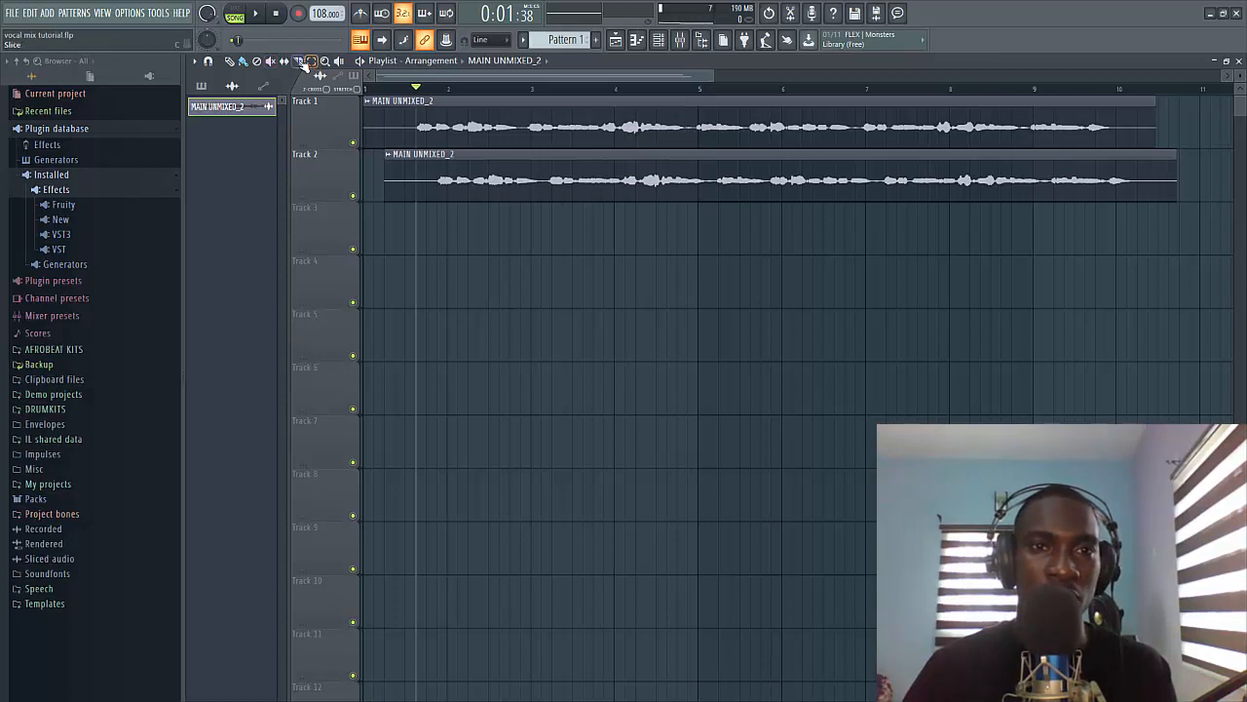
click(1111, 189)
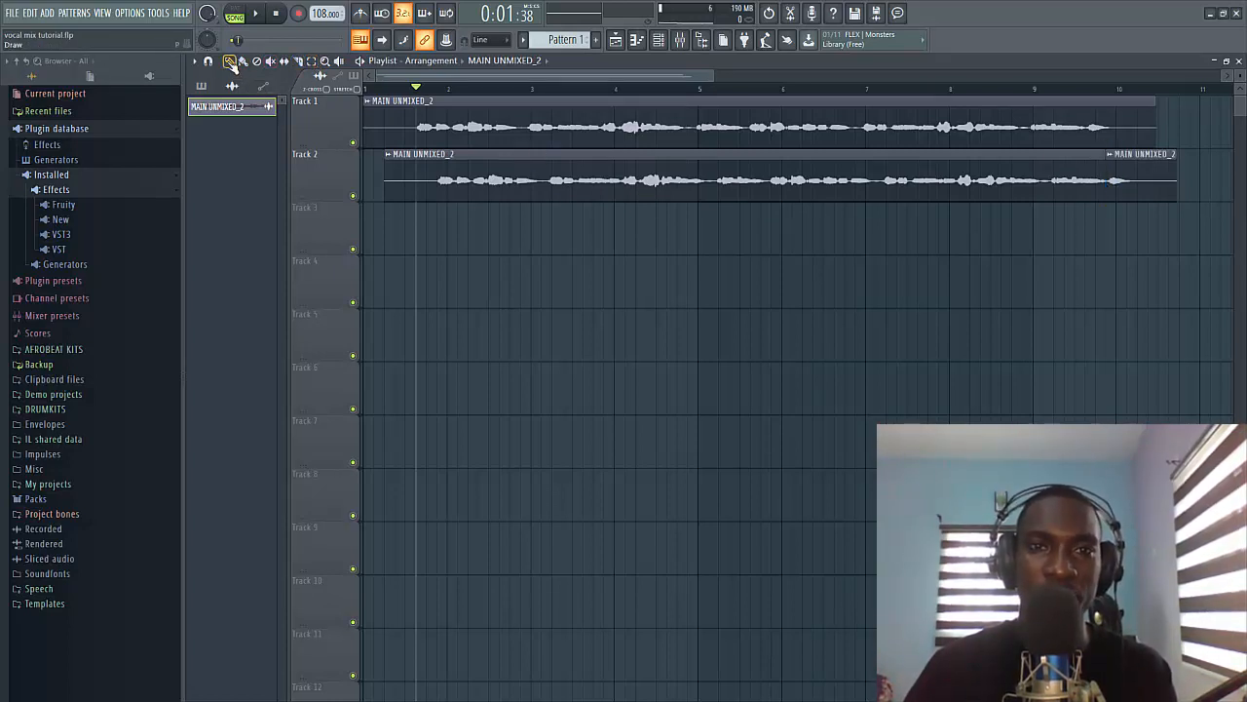
right_click(552, 184)
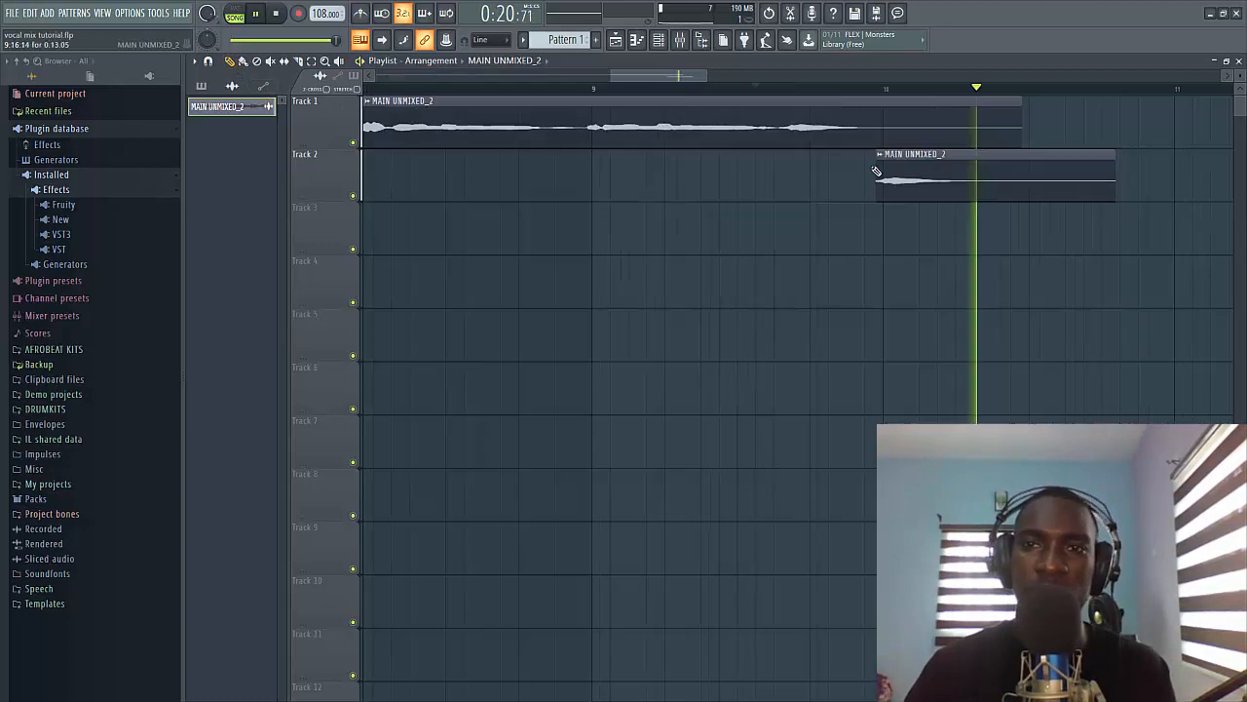
Play the end of the vocal and make the sliced tail clip on Track 2 unique
key(space)
key(space)
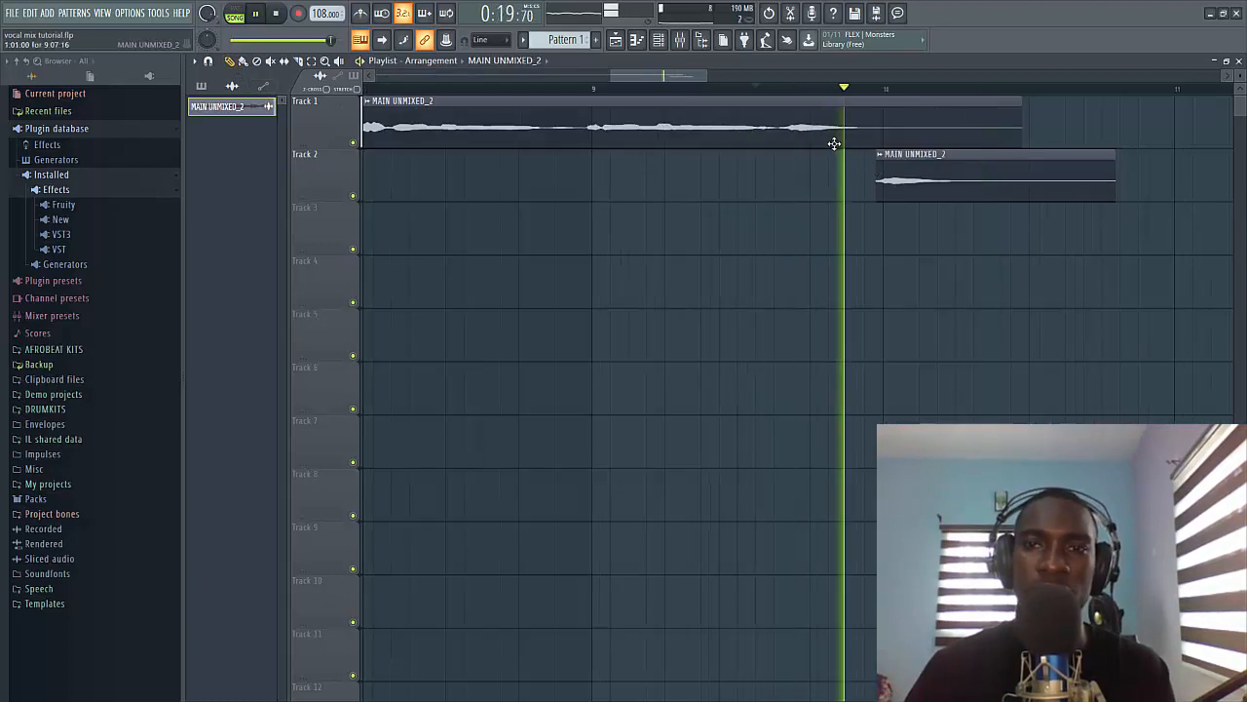
key(space)
click(882, 157)
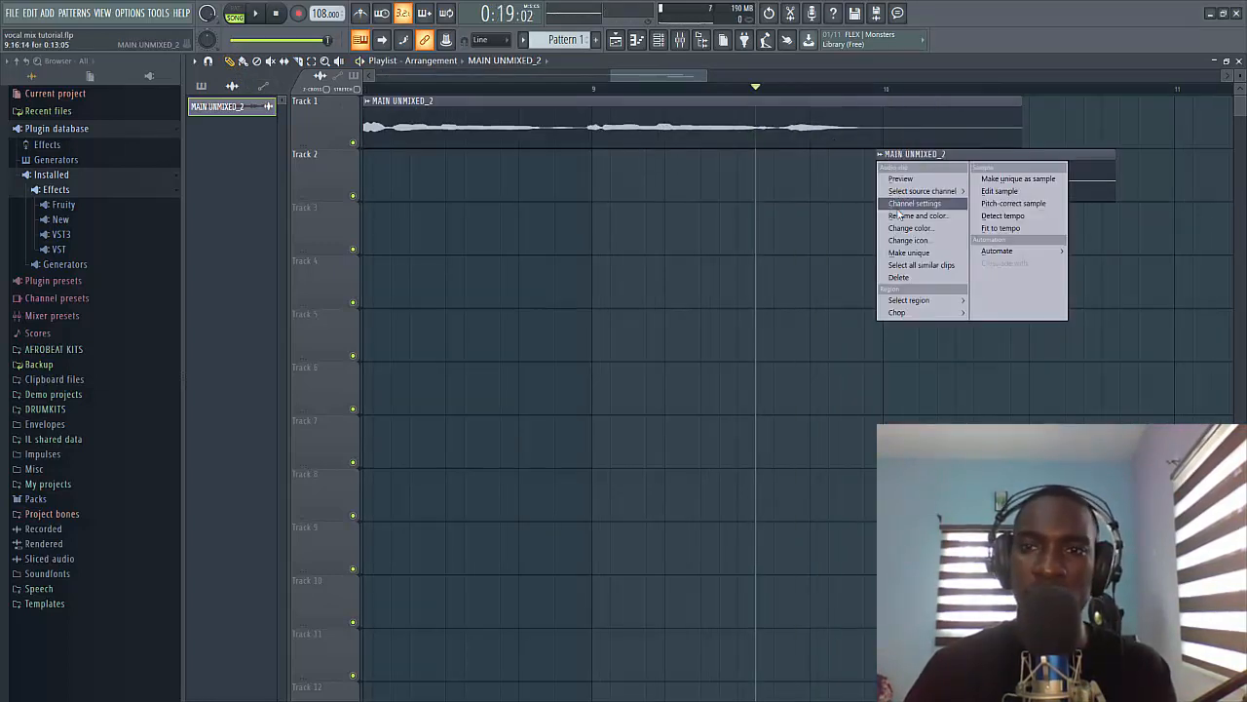
click(908, 253)
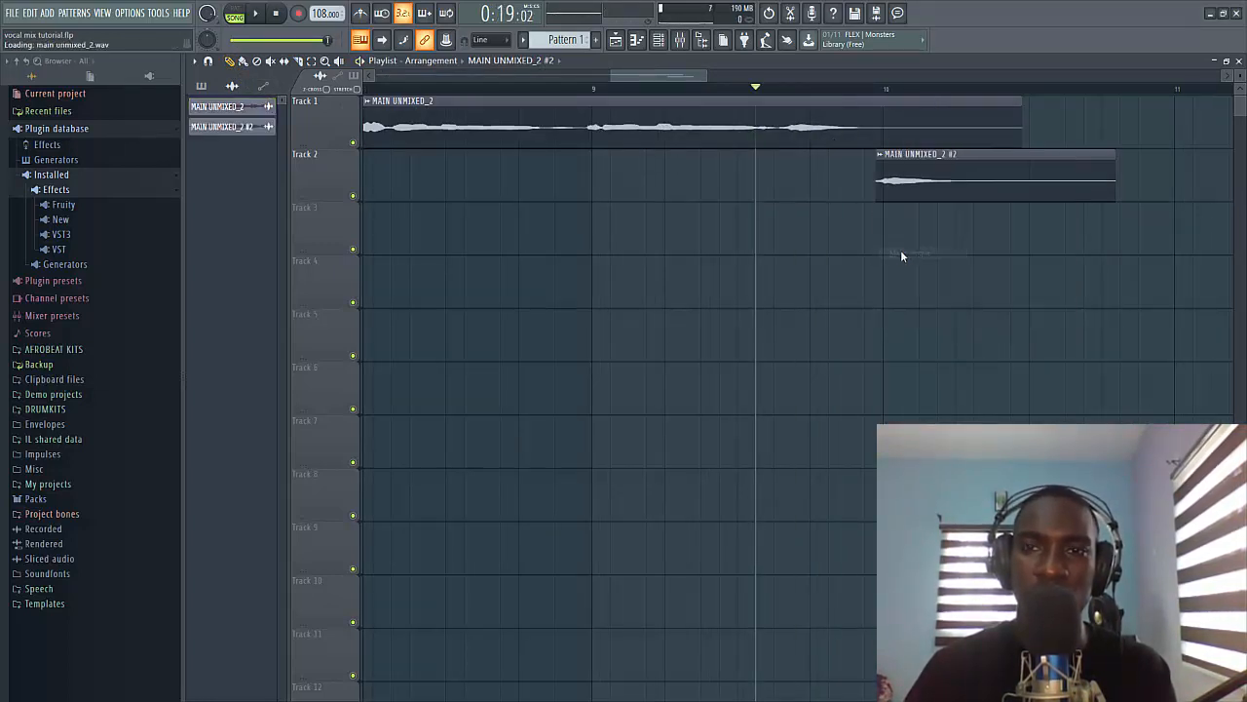
Open the tail clip's channel settings and route the channel to mixer insert 2
double_click(903, 167)
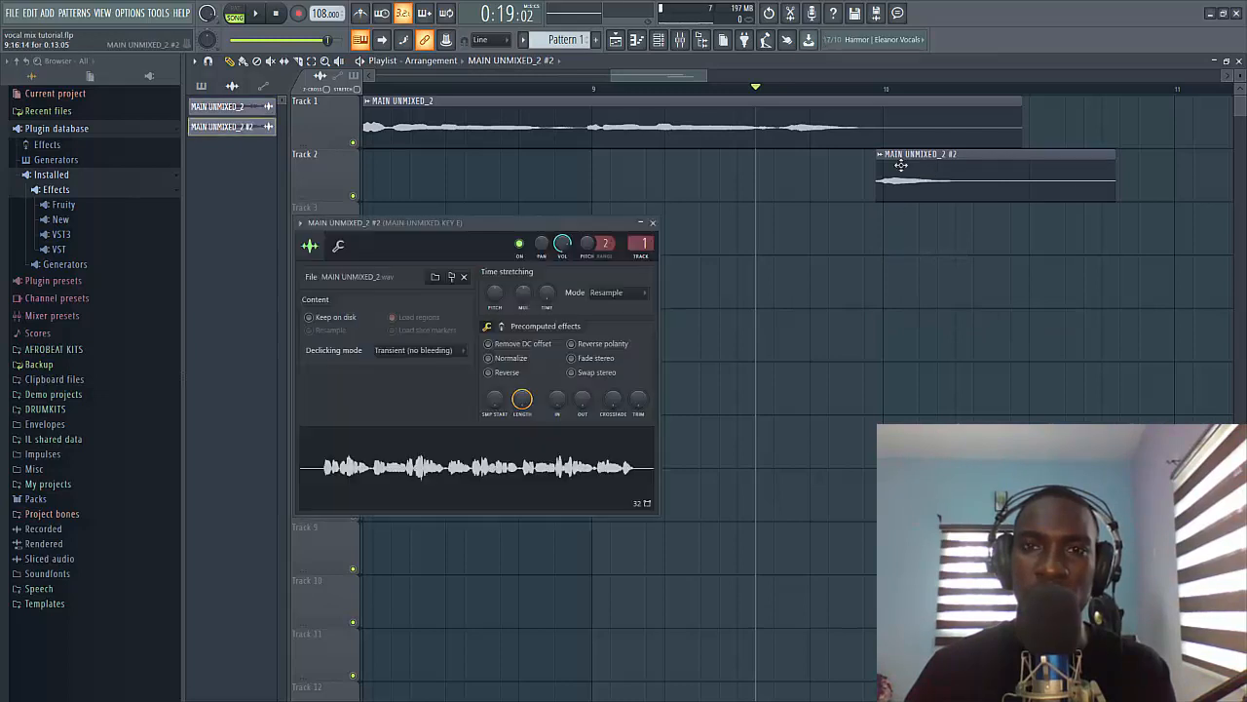
click(680, 40)
right_click(351, 322)
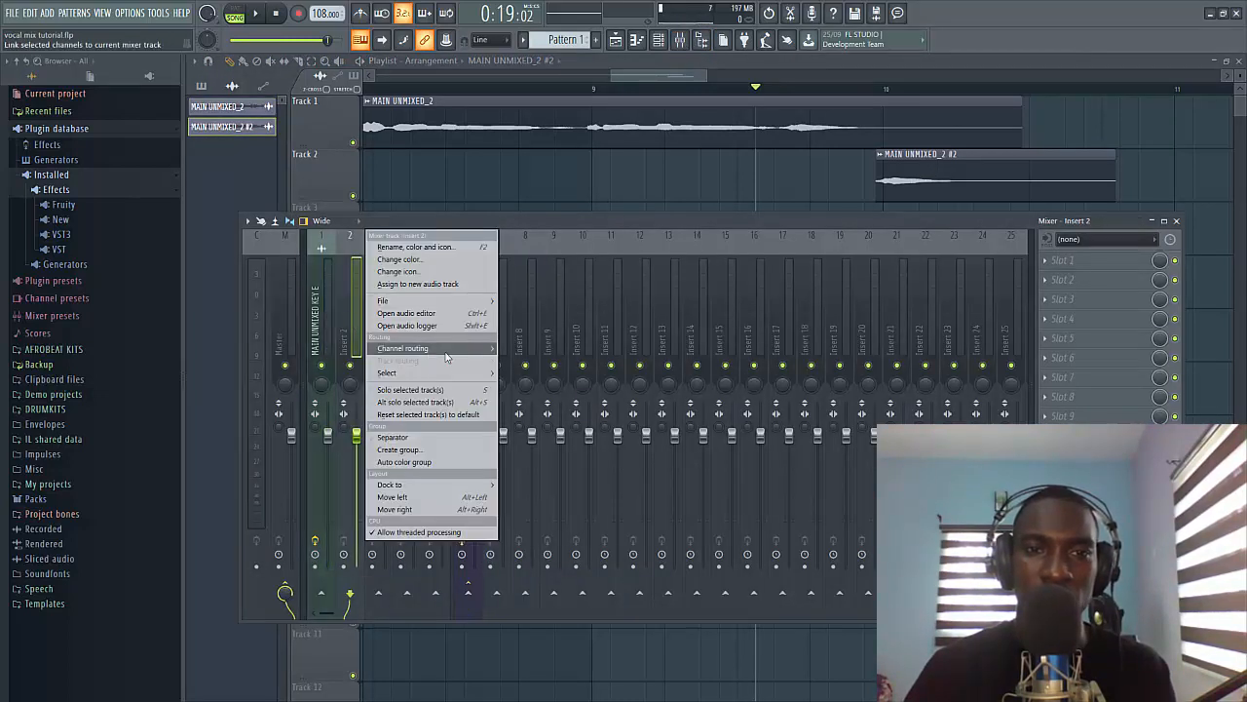
mouse_move(403, 348)
click(527, 349)
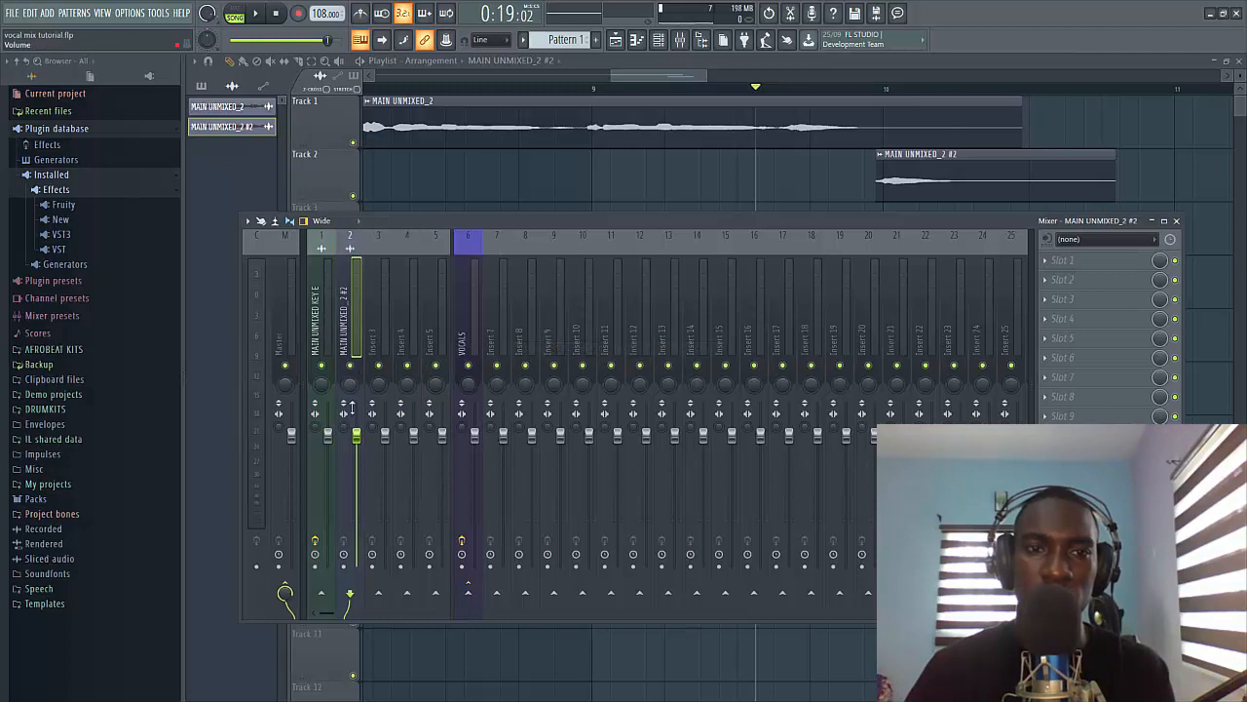
Lower the volume of the tail's mixer channel while playing the vocal, and pan the channel left
drag(359, 440, 358, 511)
key(space)
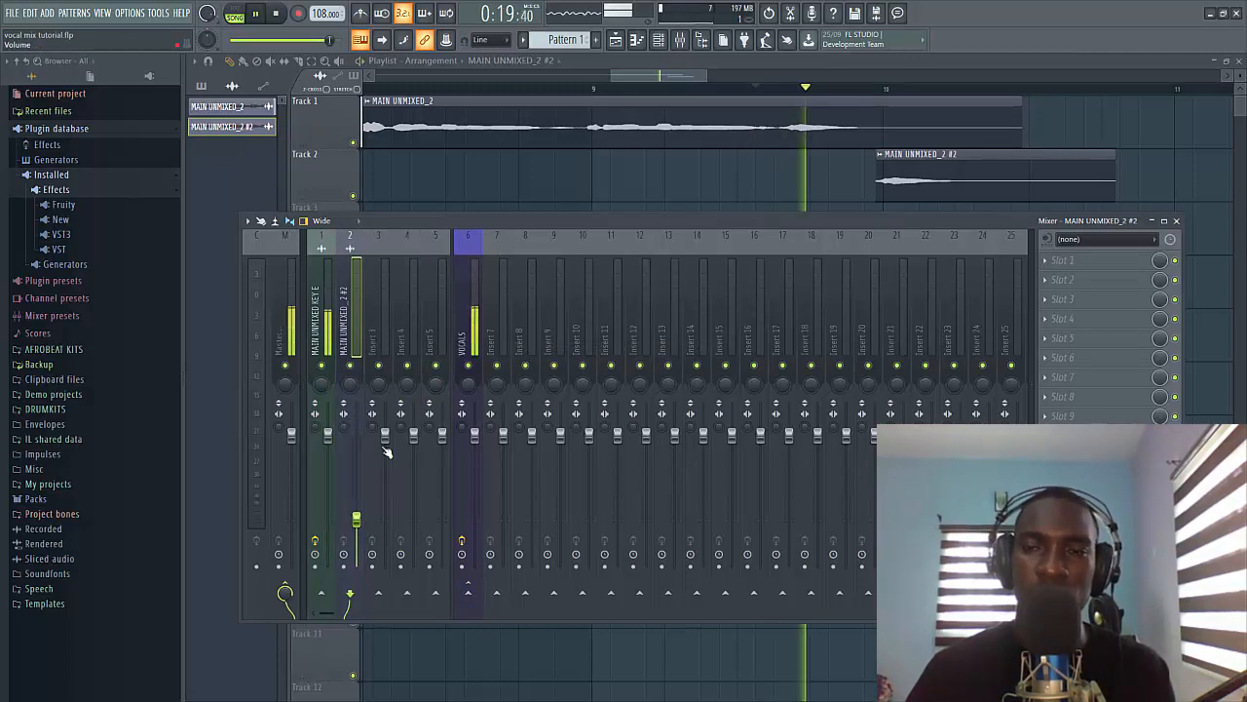
key(space)
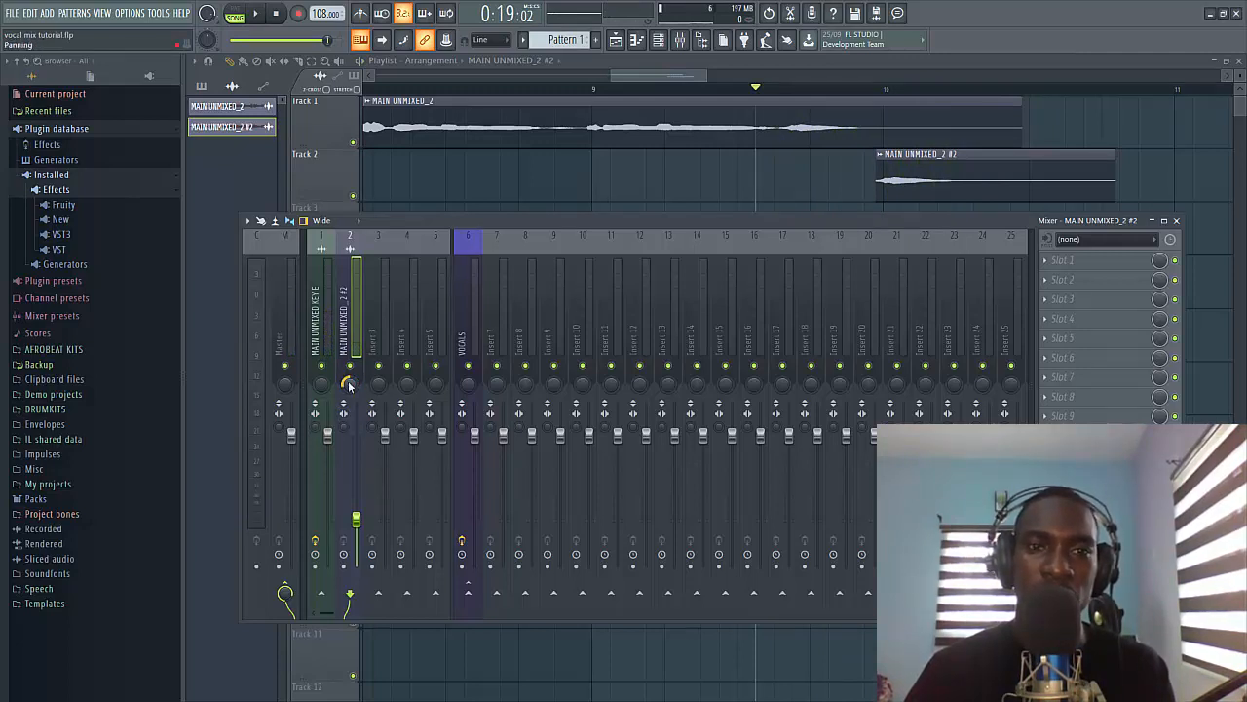
Load Fruity Delay 3 into the tail channel's second effect slot with the Ping pong model, about 25.8% feedback, and a reduced wet output
click(1081, 281)
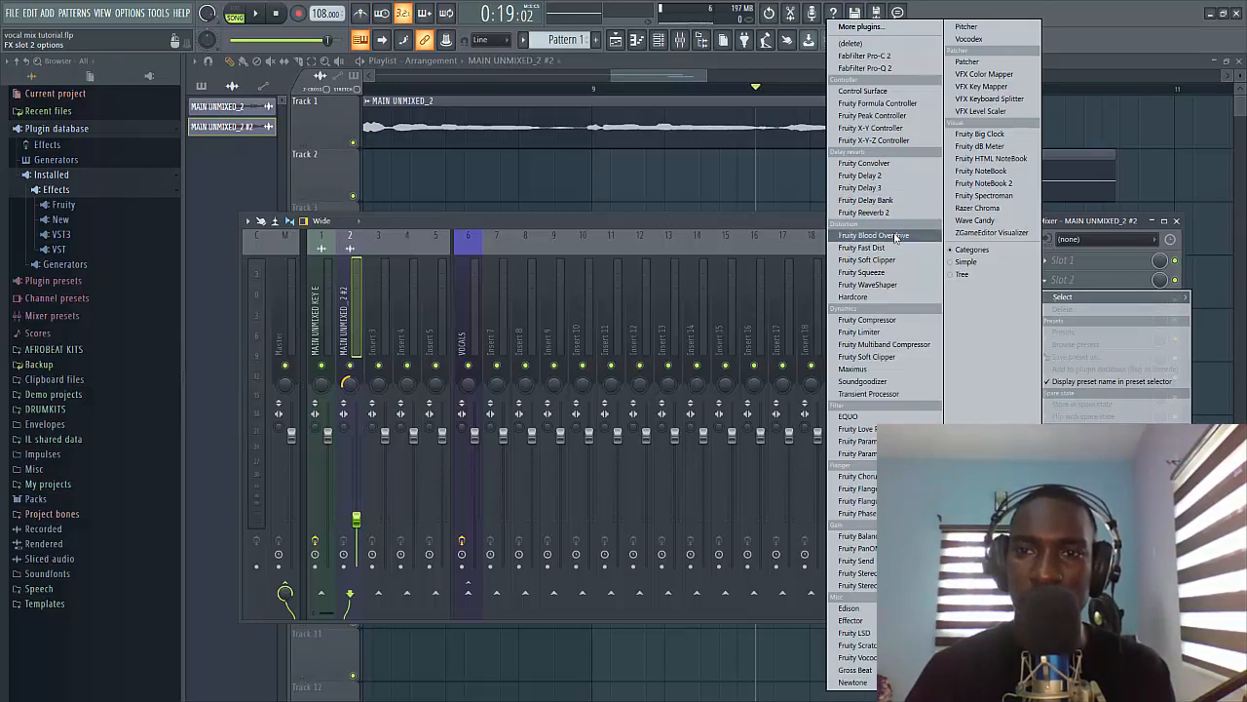
click(863, 187)
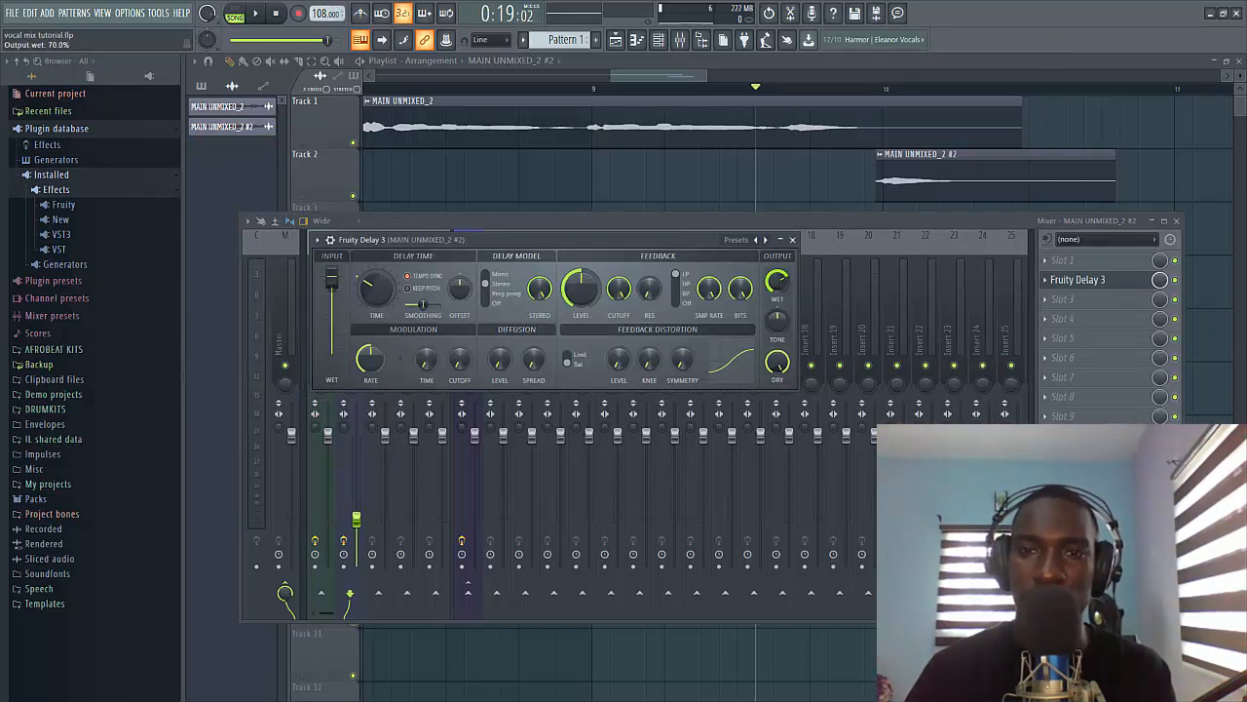
drag(777, 282, 760, 304)
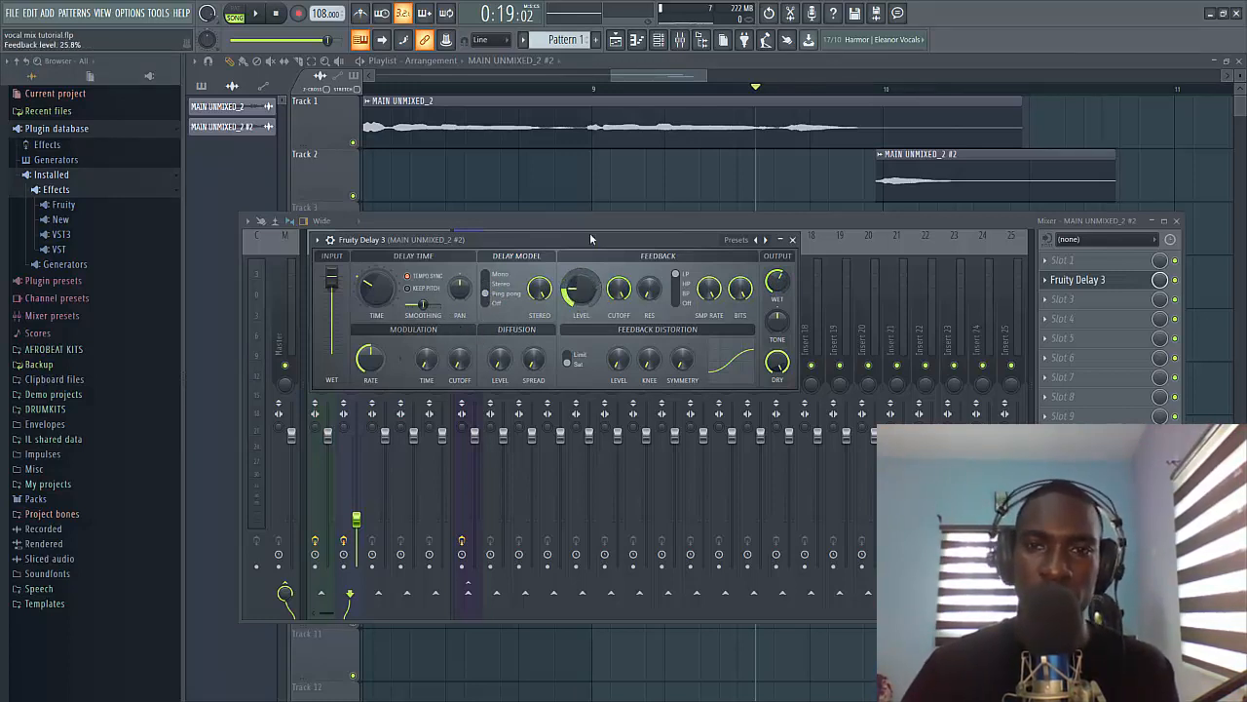
Reduce the delay's wet output further while playing the vocal tail, and close the delay window
key(space)
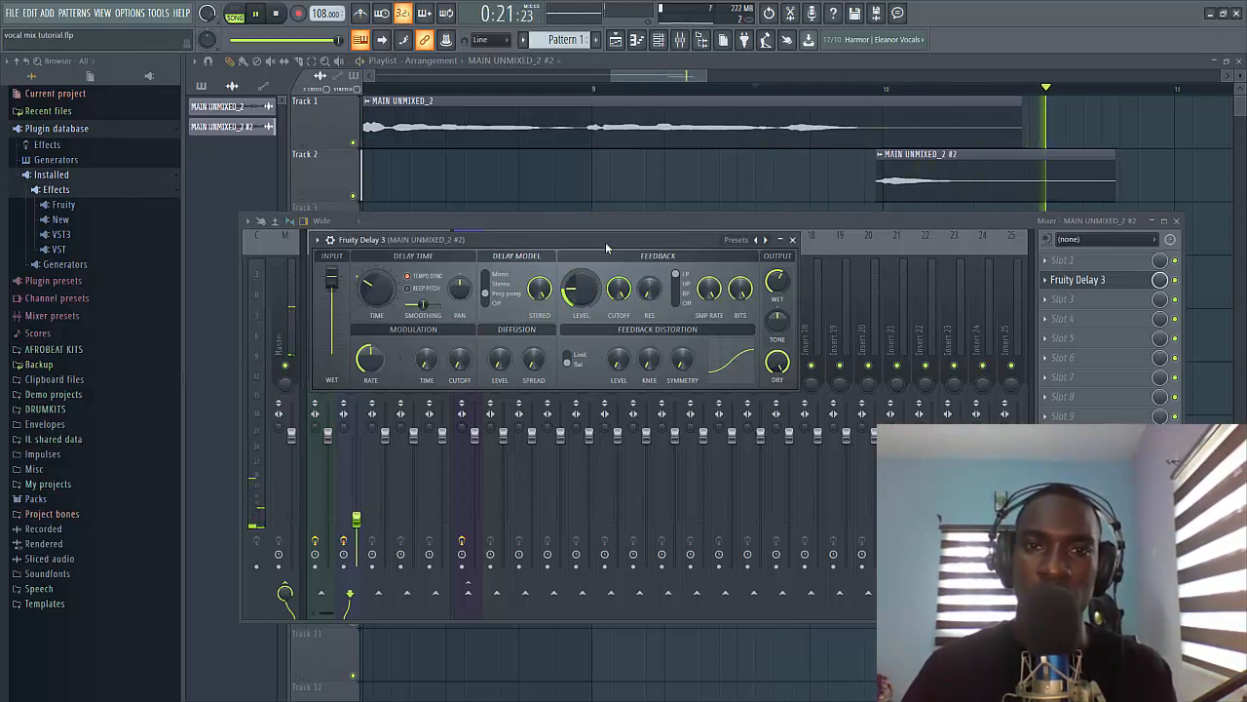
drag(778, 284, 778, 314)
key(space)
key(space)
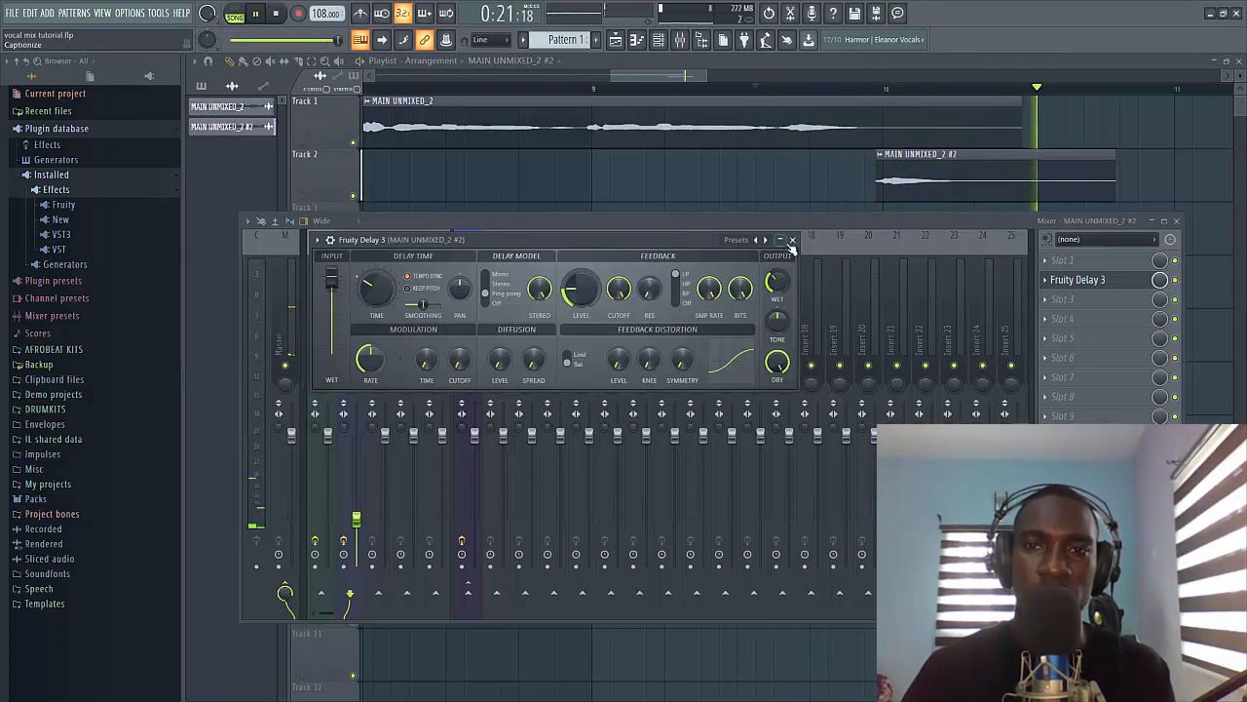
key(space)
click(792, 239)
click(327, 40)
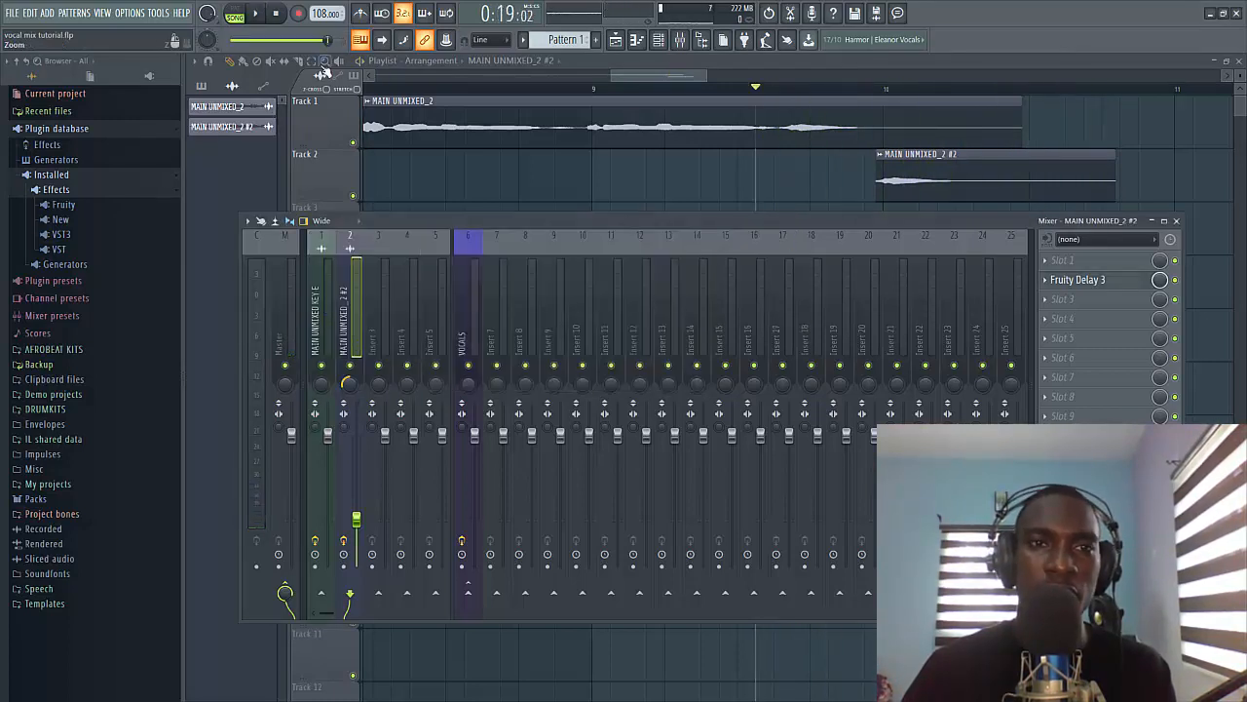
click(326, 62)
right_click(431, 117)
click(229, 60)
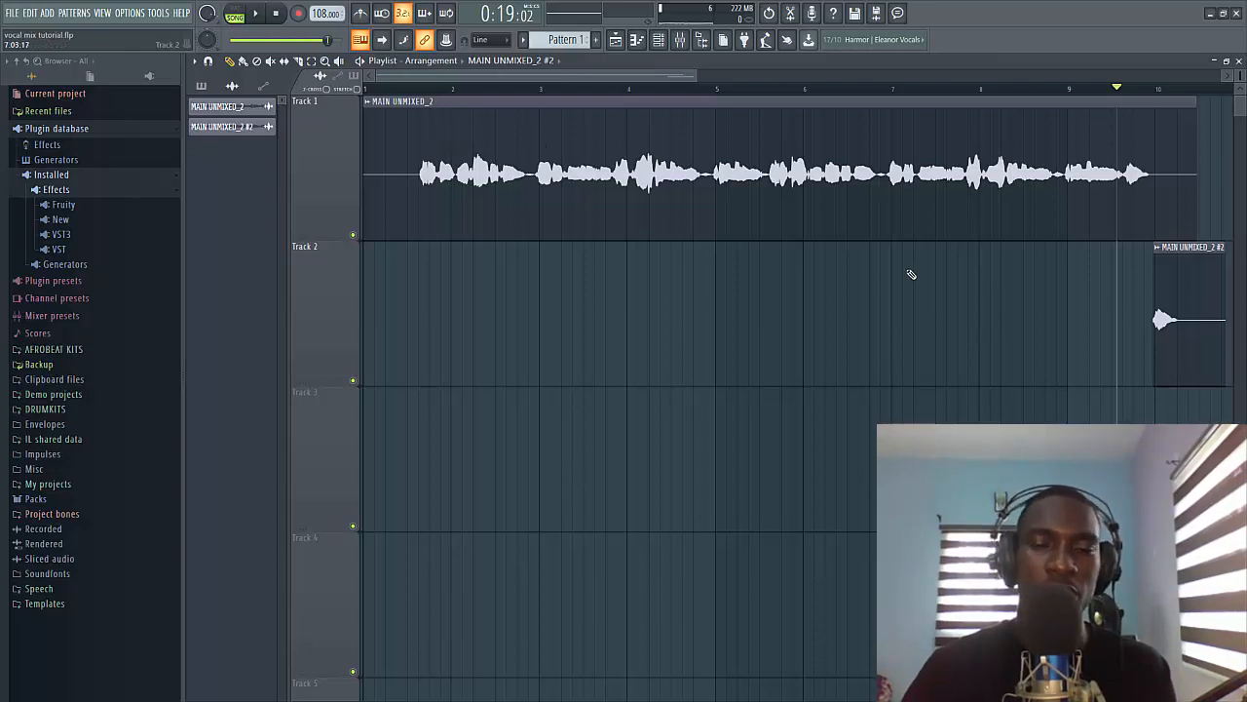
Rename mixer insert 8 as "reverb"
click(682, 41)
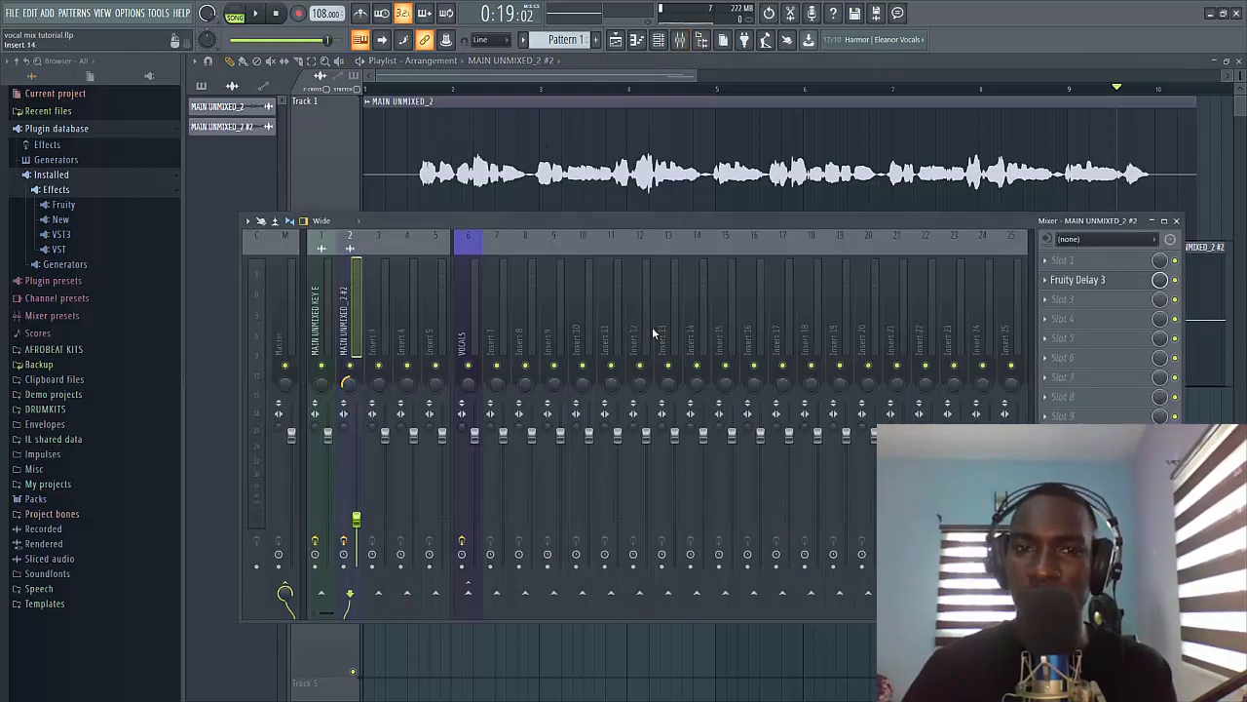
click(471, 310)
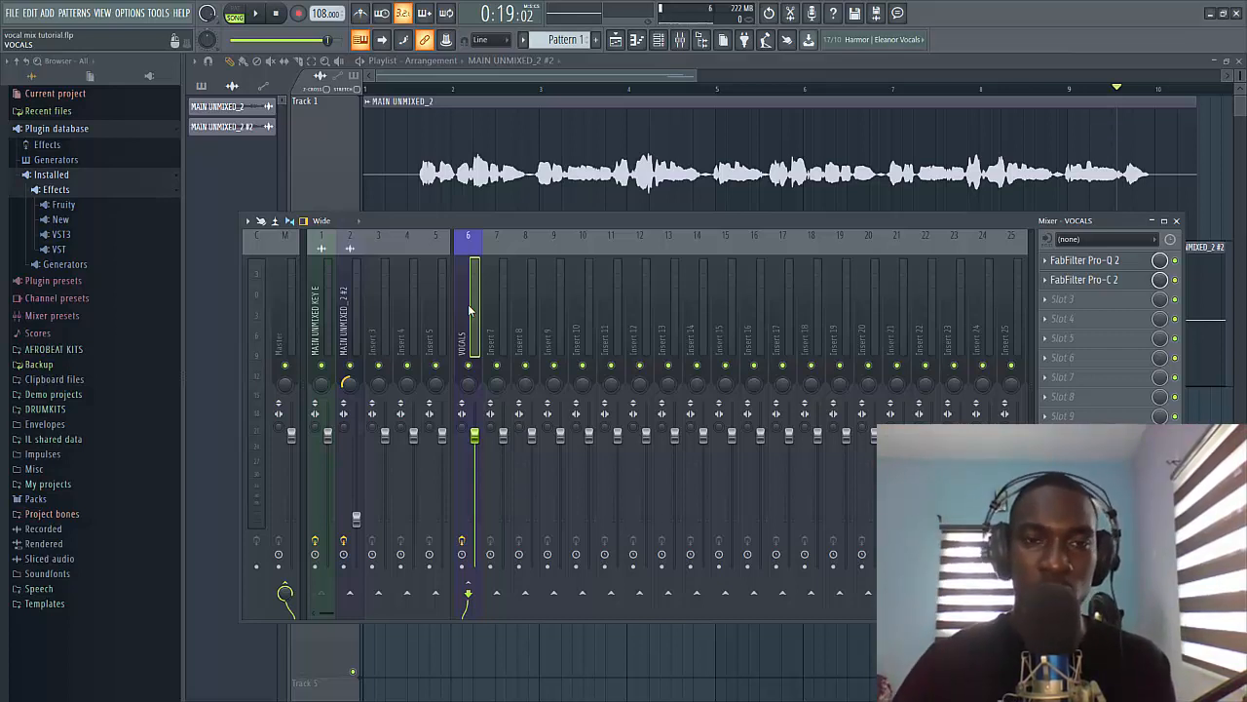
click(529, 324)
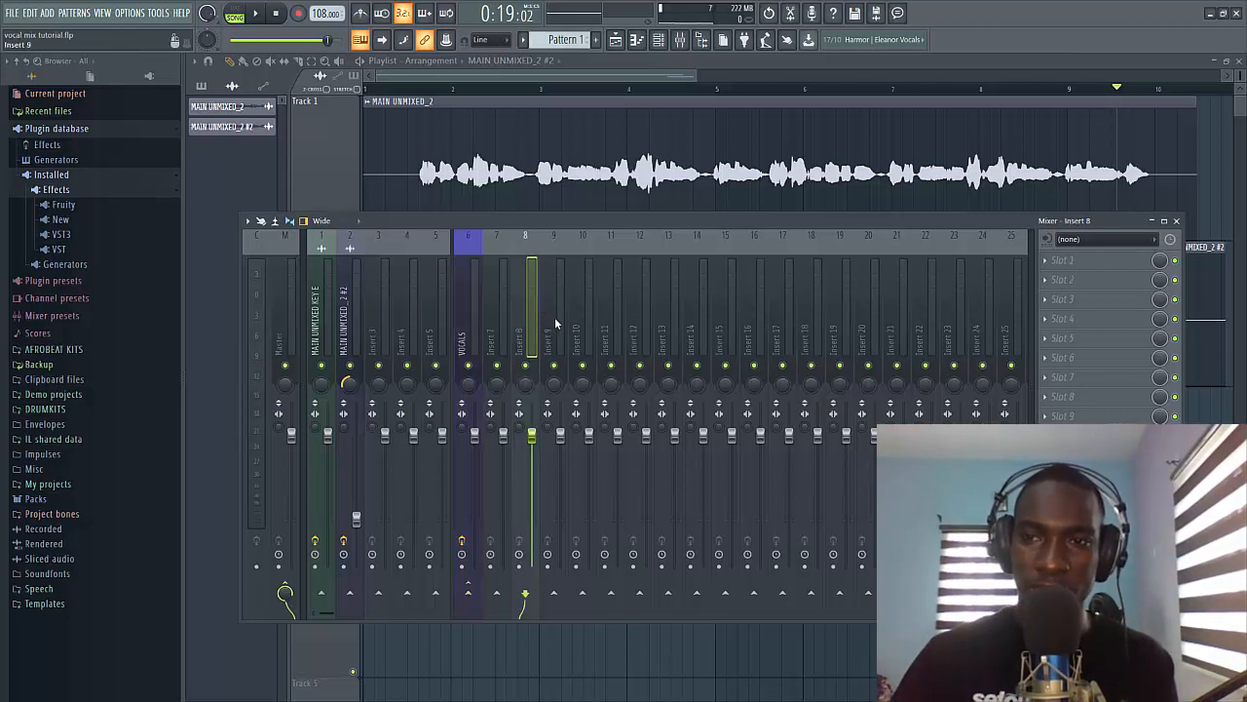
scroll(620, 312, right, 10)
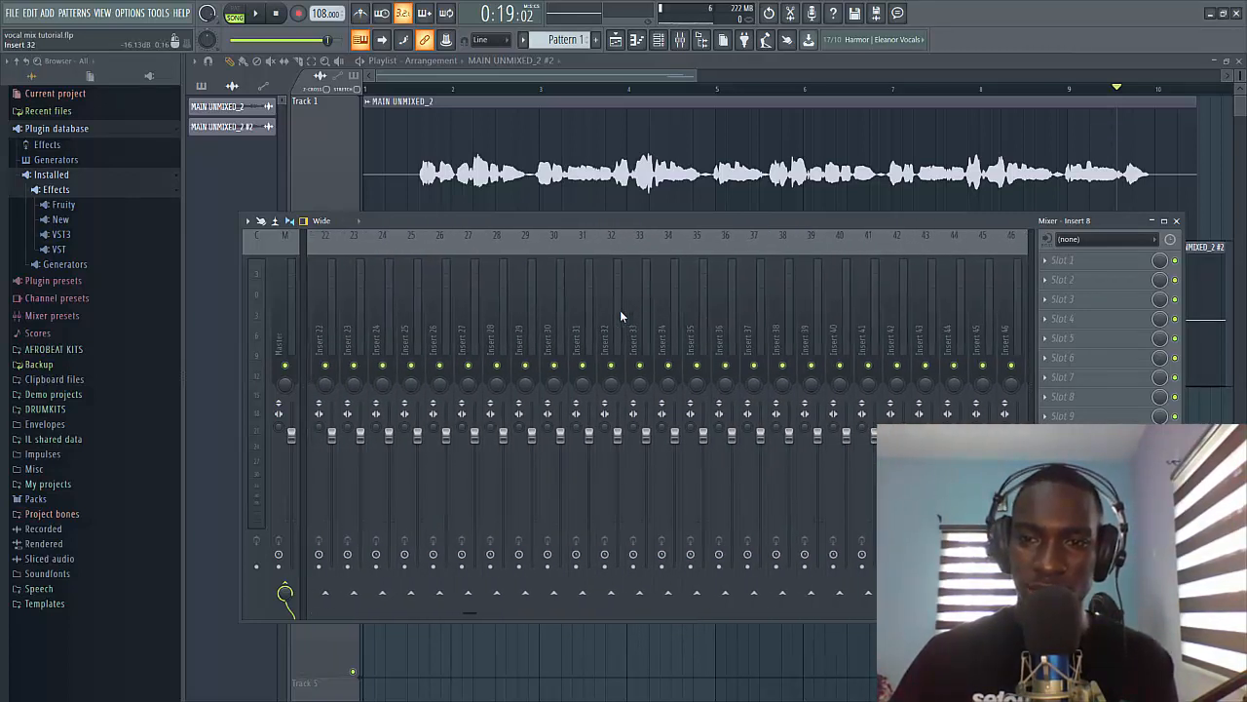
scroll(620, 310, left, 10)
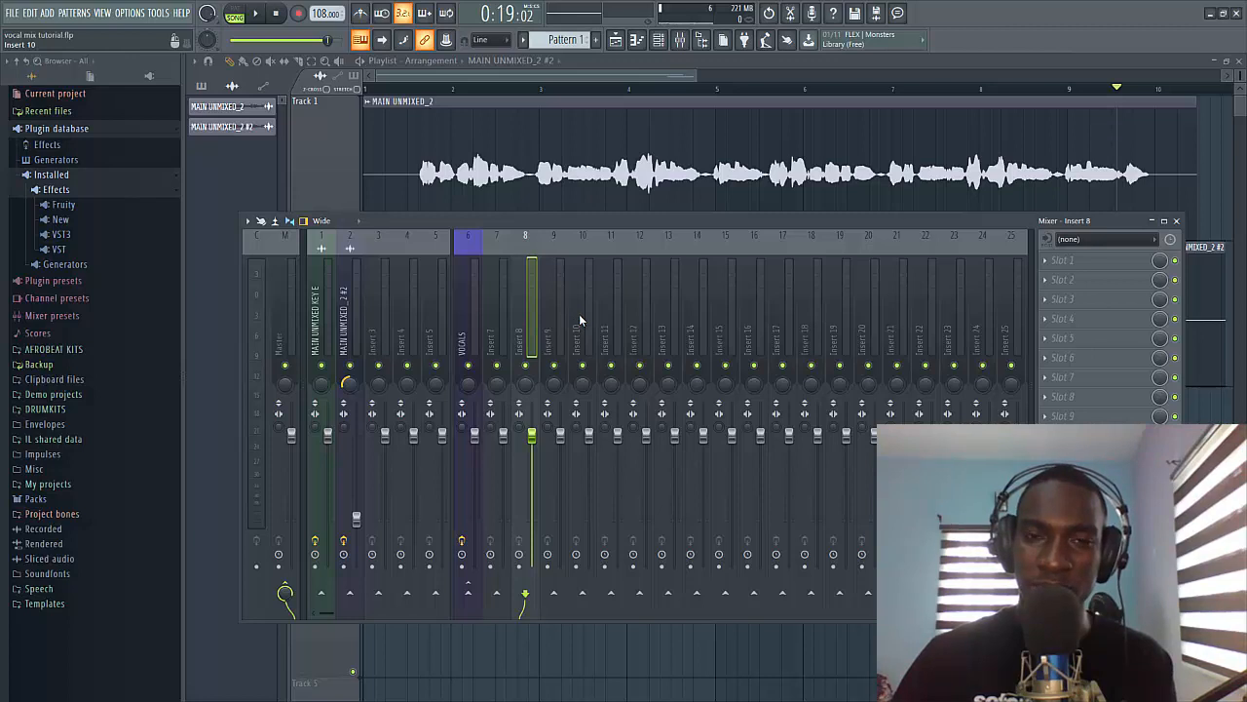
right_click(529, 321)
click(586, 248)
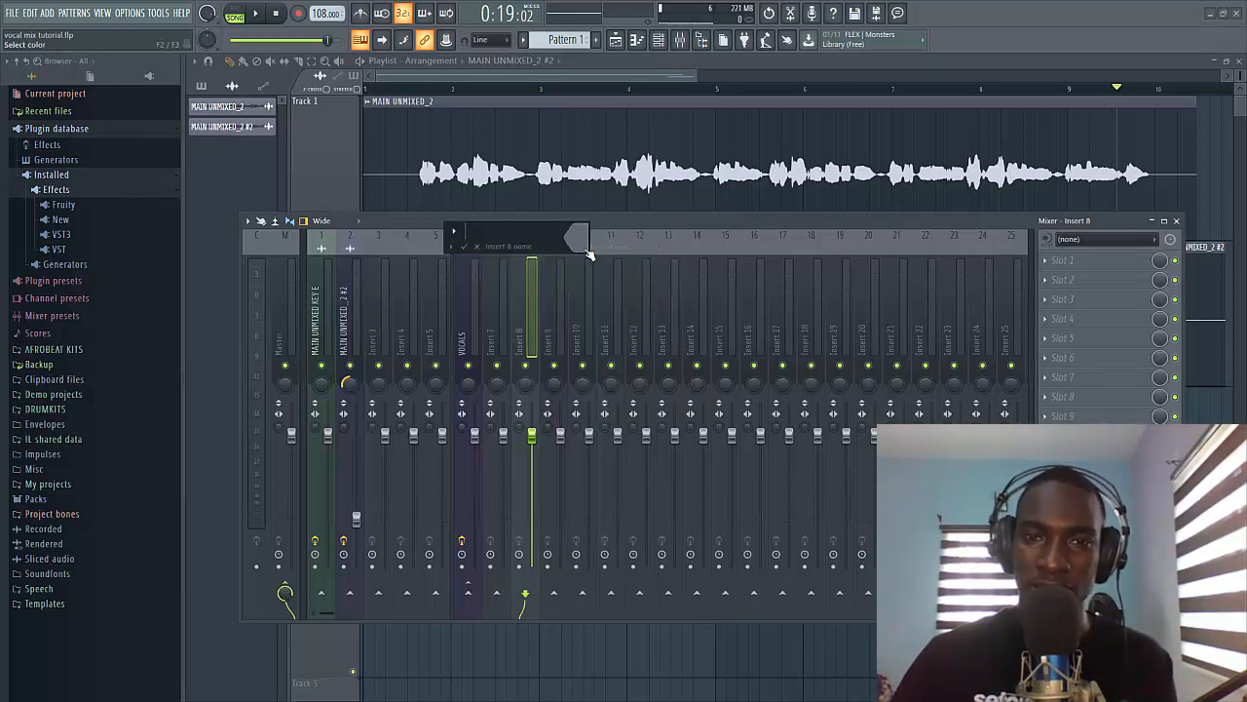
text(reverb)
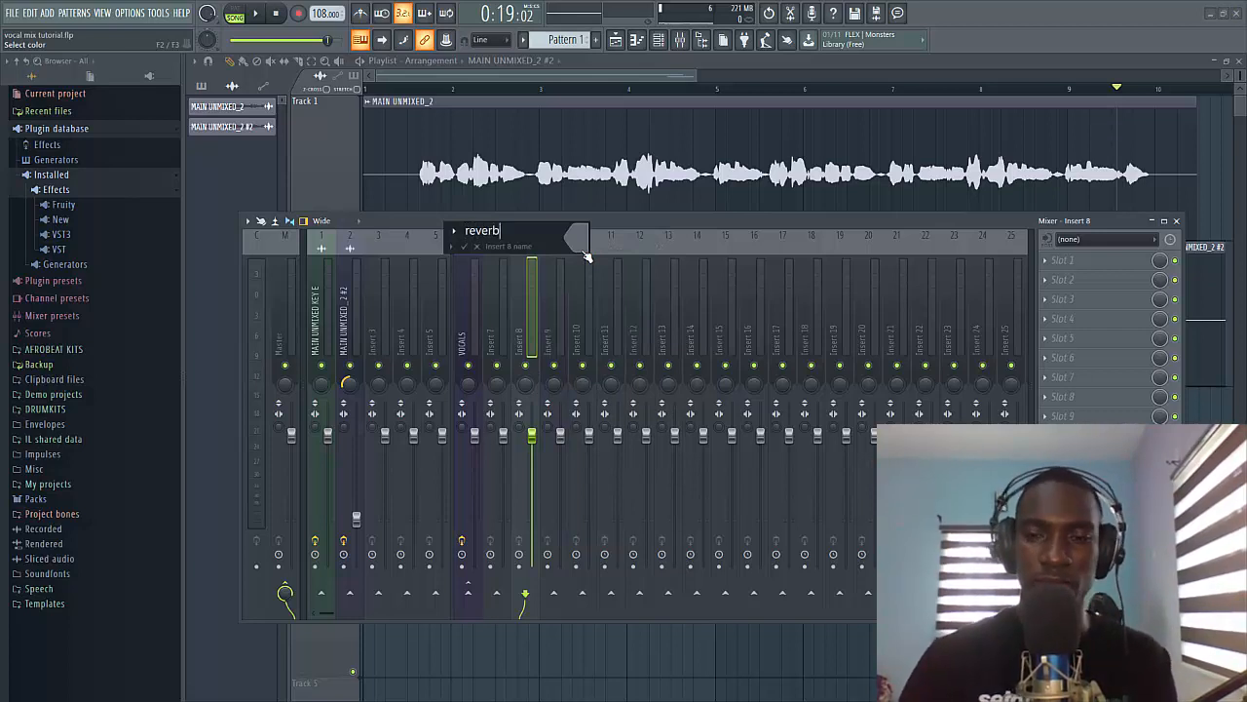
key(Return)
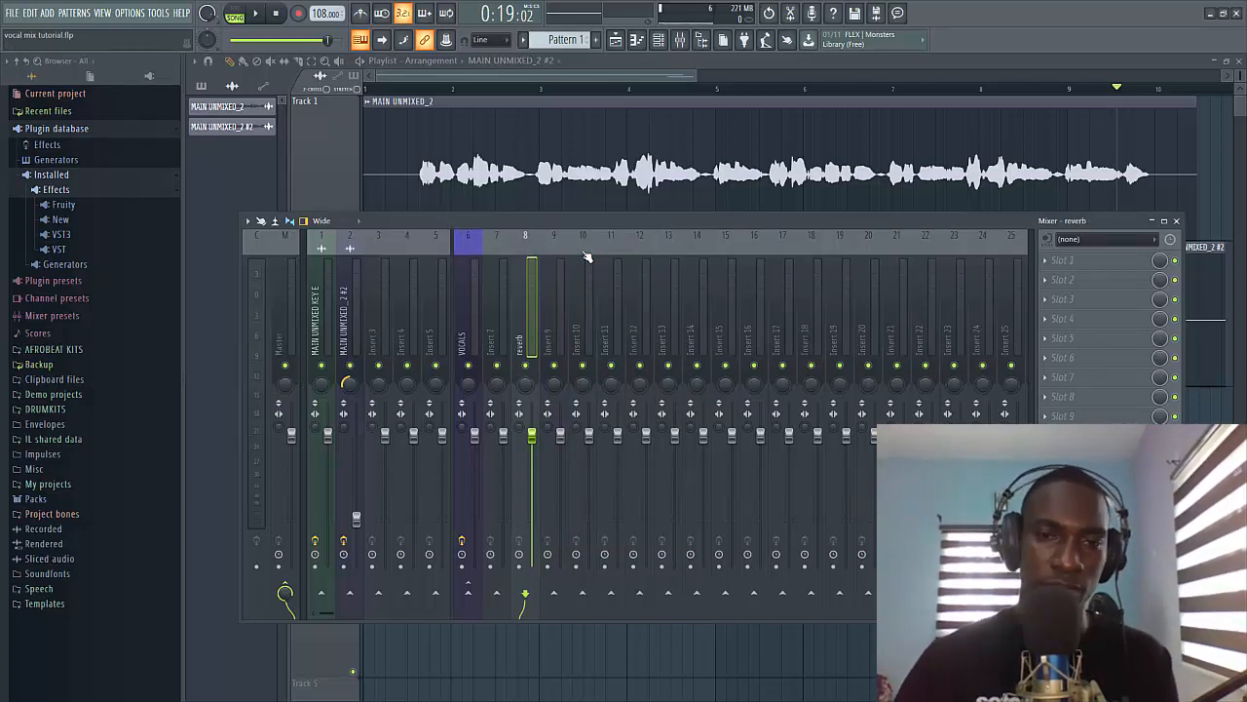
Change the color of the reverb mixer channel to yellow
right_click(538, 244)
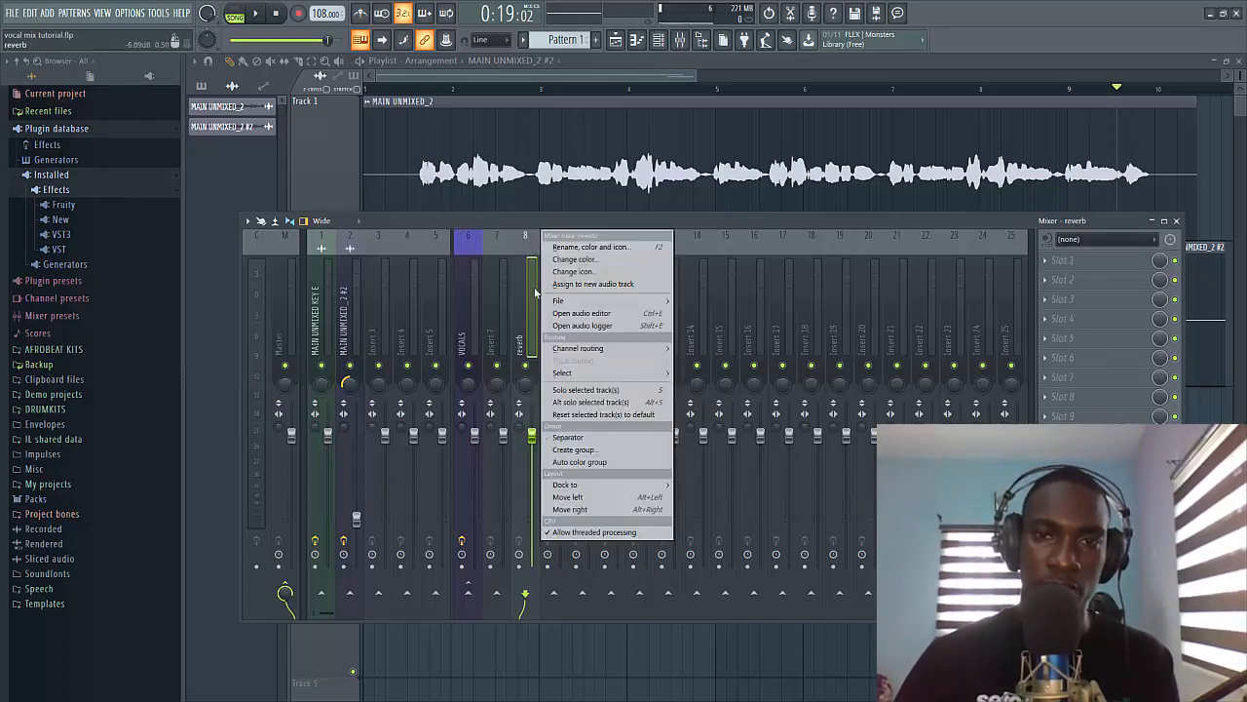
click(577, 260)
click(771, 266)
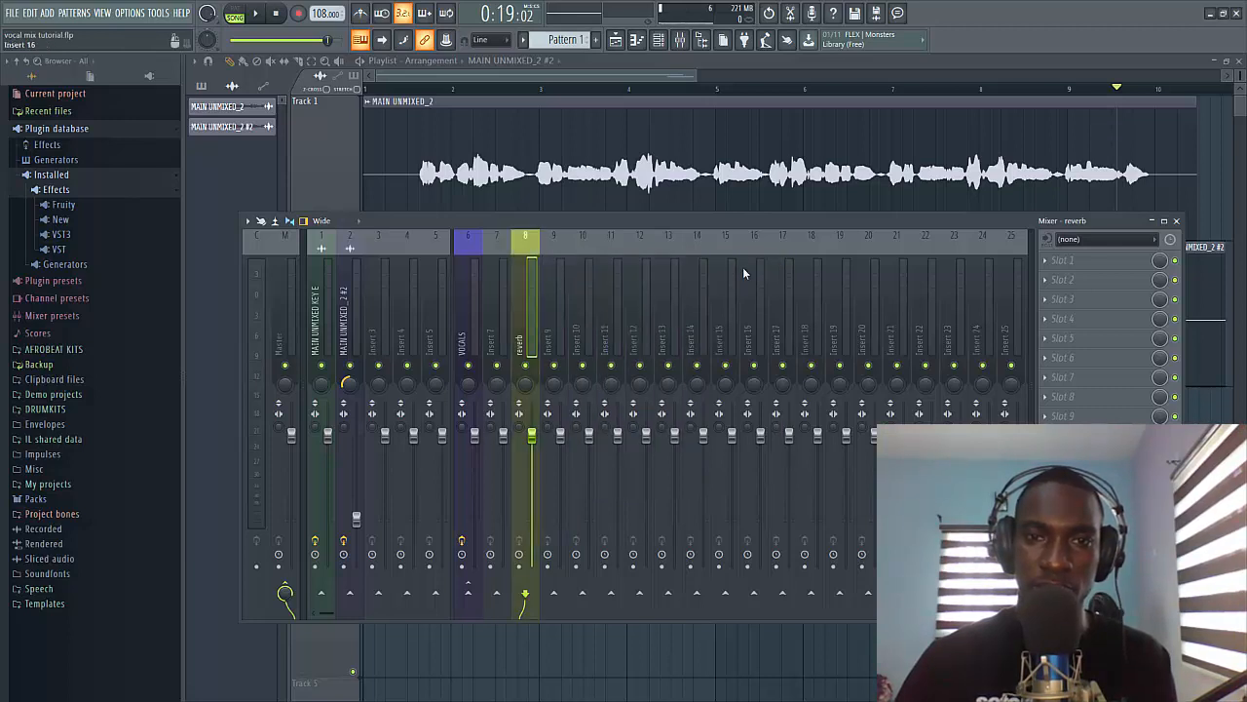
Route the vocal tail's mixer channel, MAIN UNMIXED_2 #2, only to the VOCALS bus
click(349, 317)
click(323, 328)
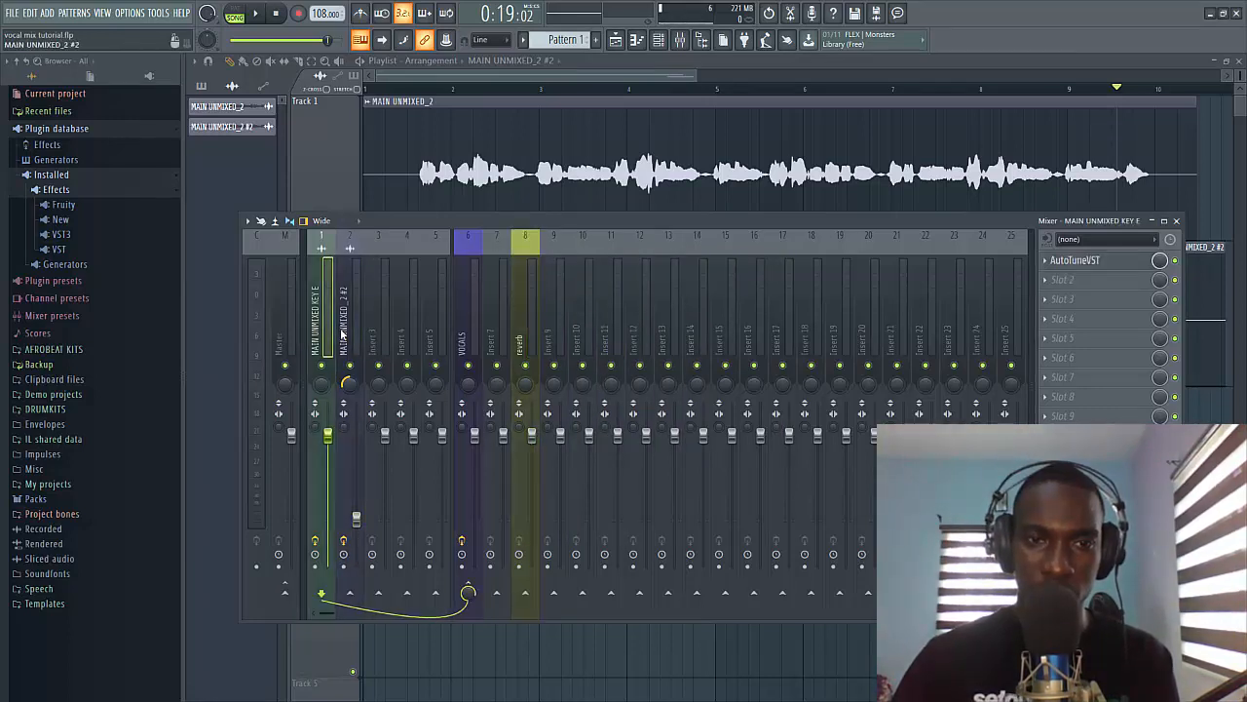
click(346, 337)
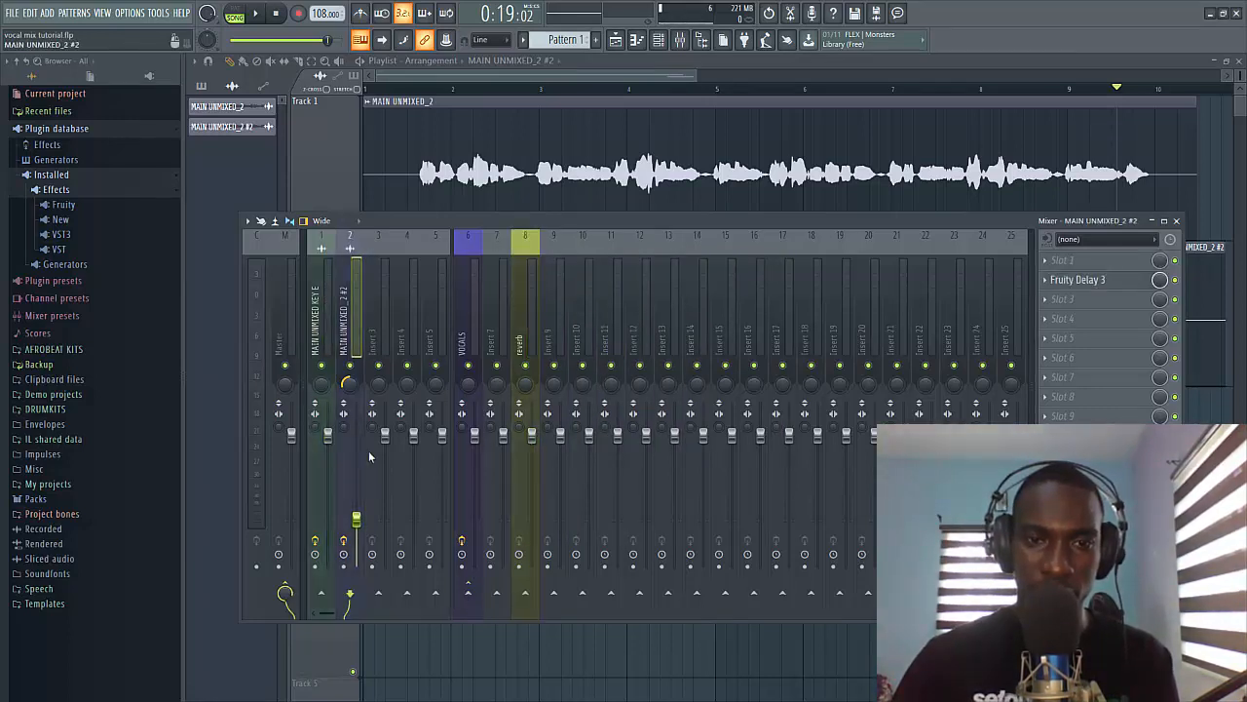
right_click(468, 591)
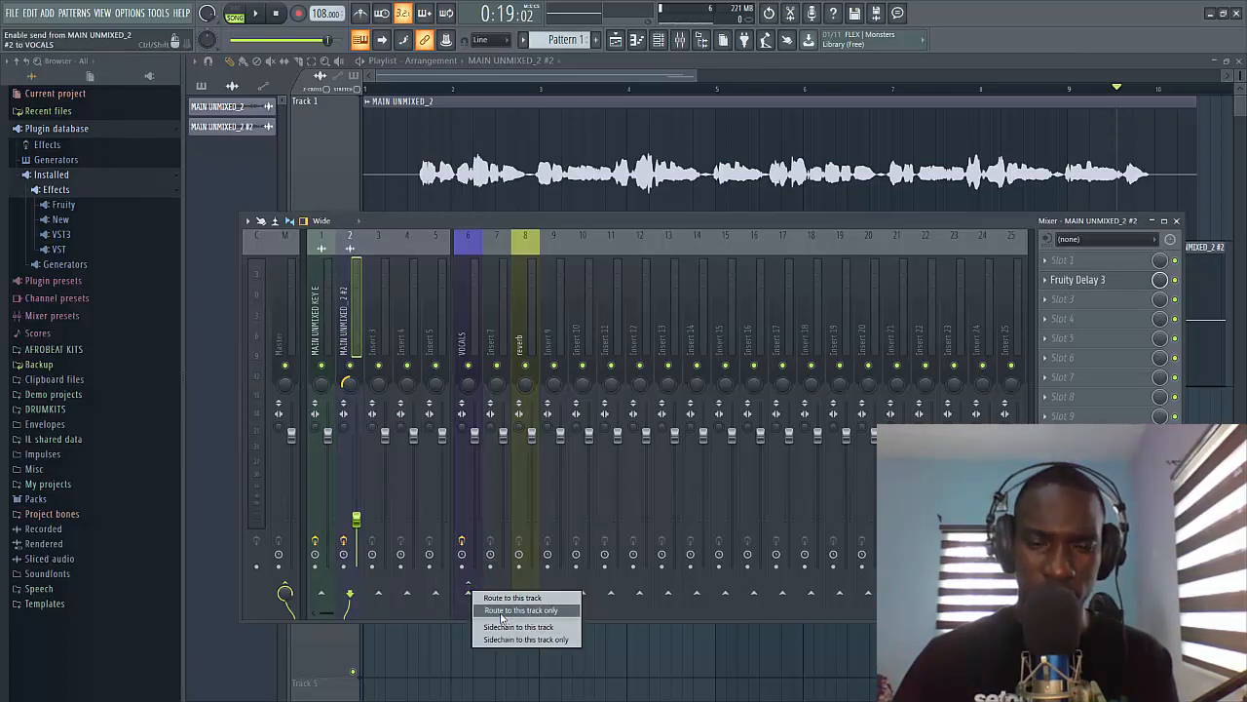
click(522, 610)
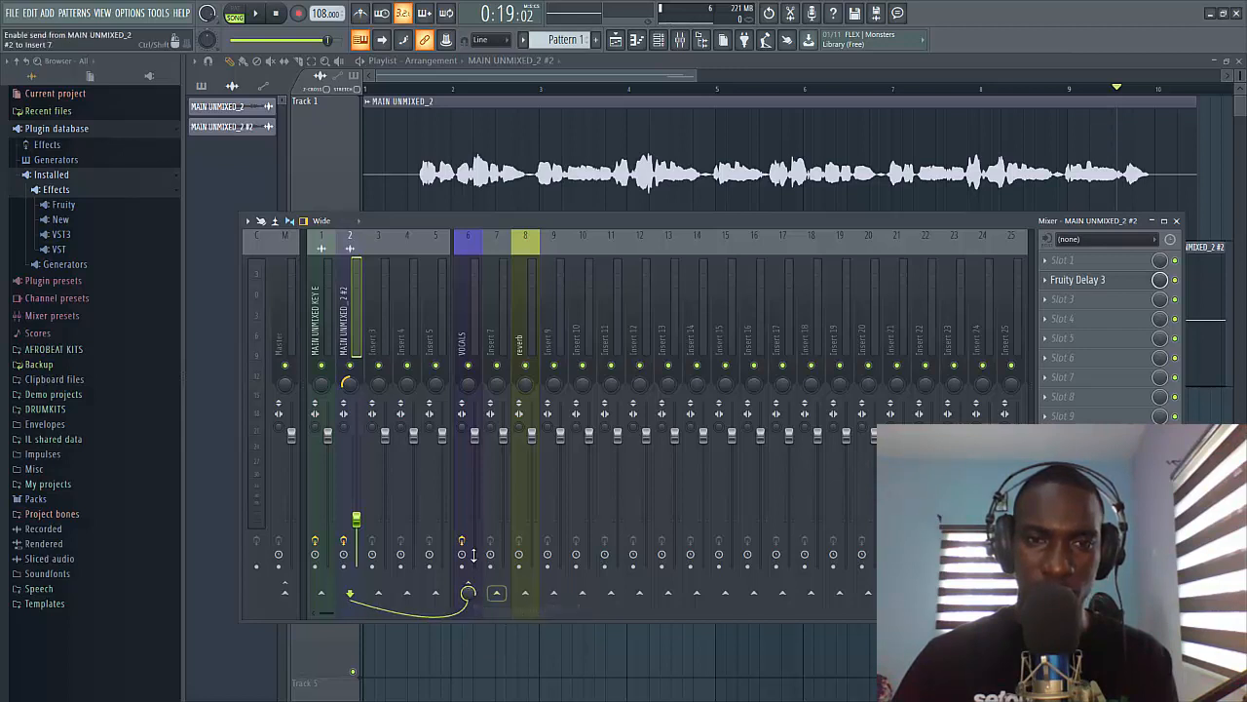
Lower the vocal tail channel's volume further while playing the end of the vocal
key(space)
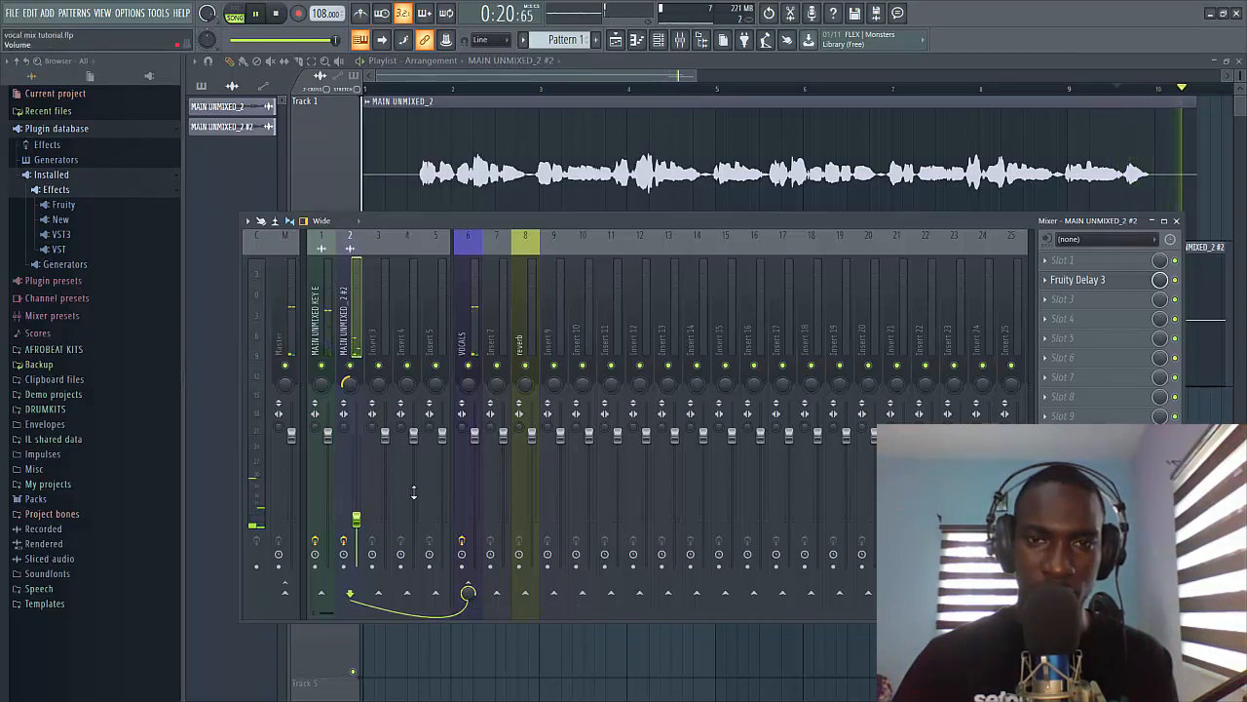
drag(356, 519, 358, 538)
key(space)
key(space)
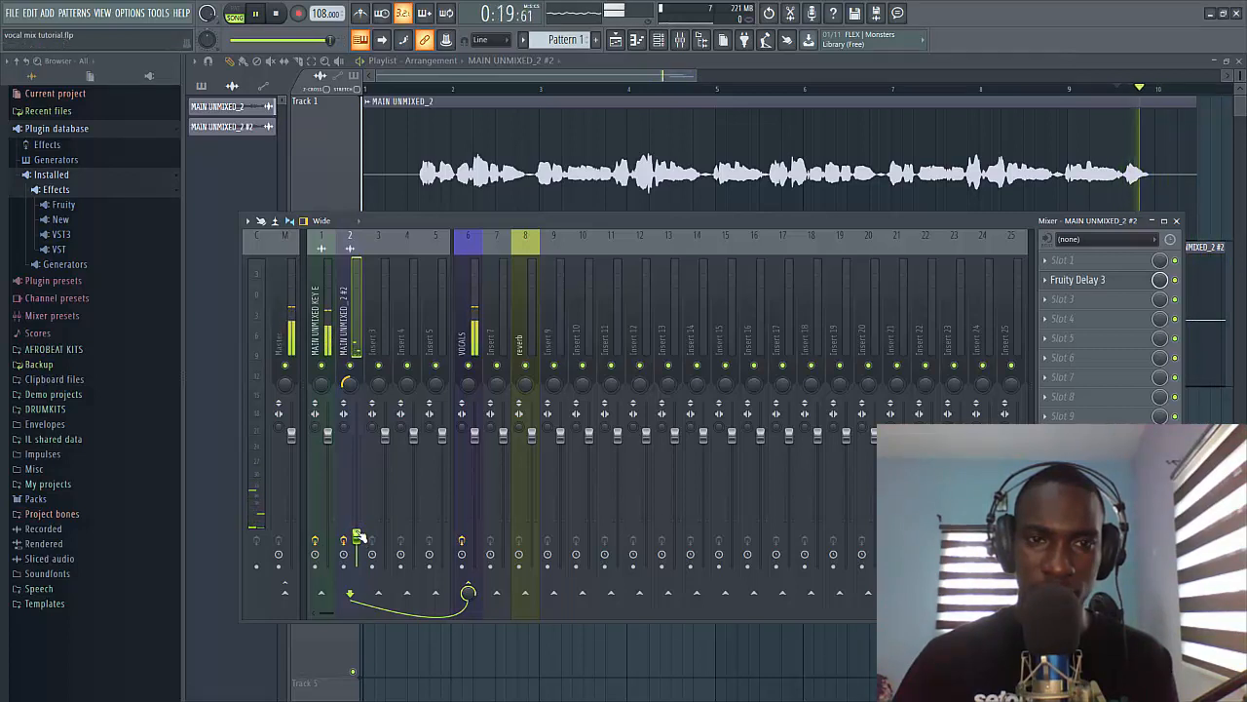
key(space)
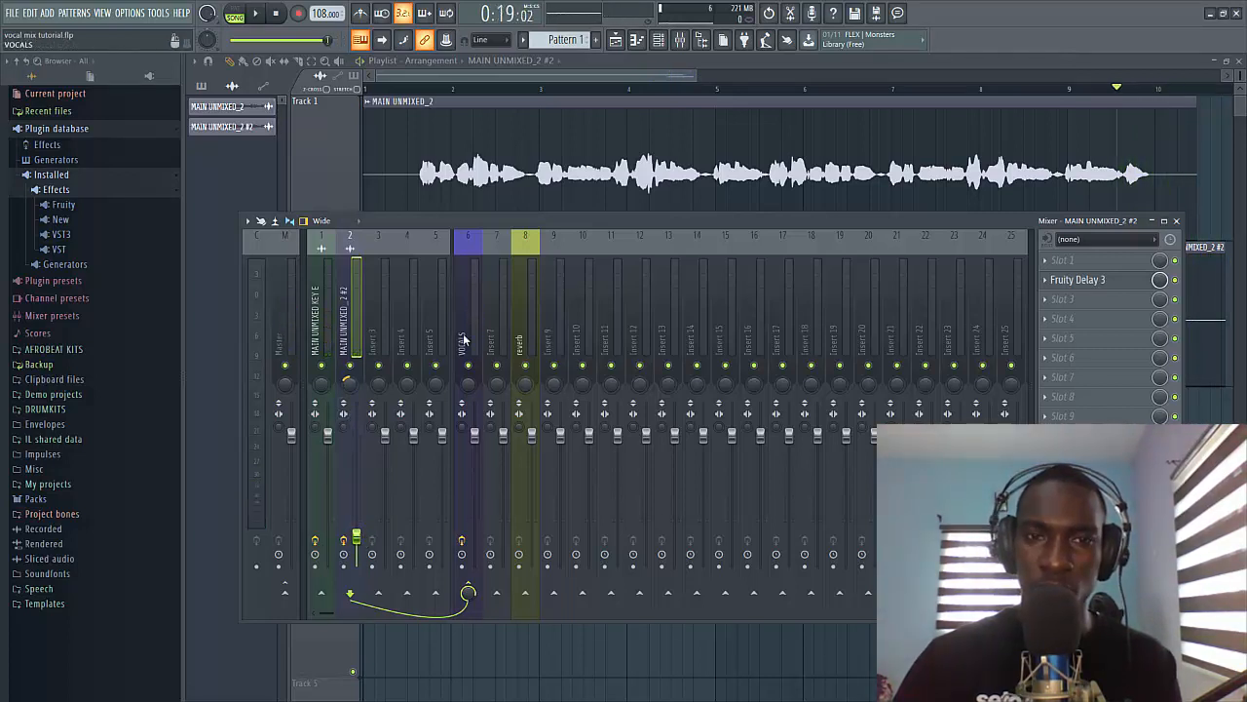
Load ValhallaVintageVerb from the installed VST effects into the reverb channel's first effect slot
click(464, 339)
click(527, 346)
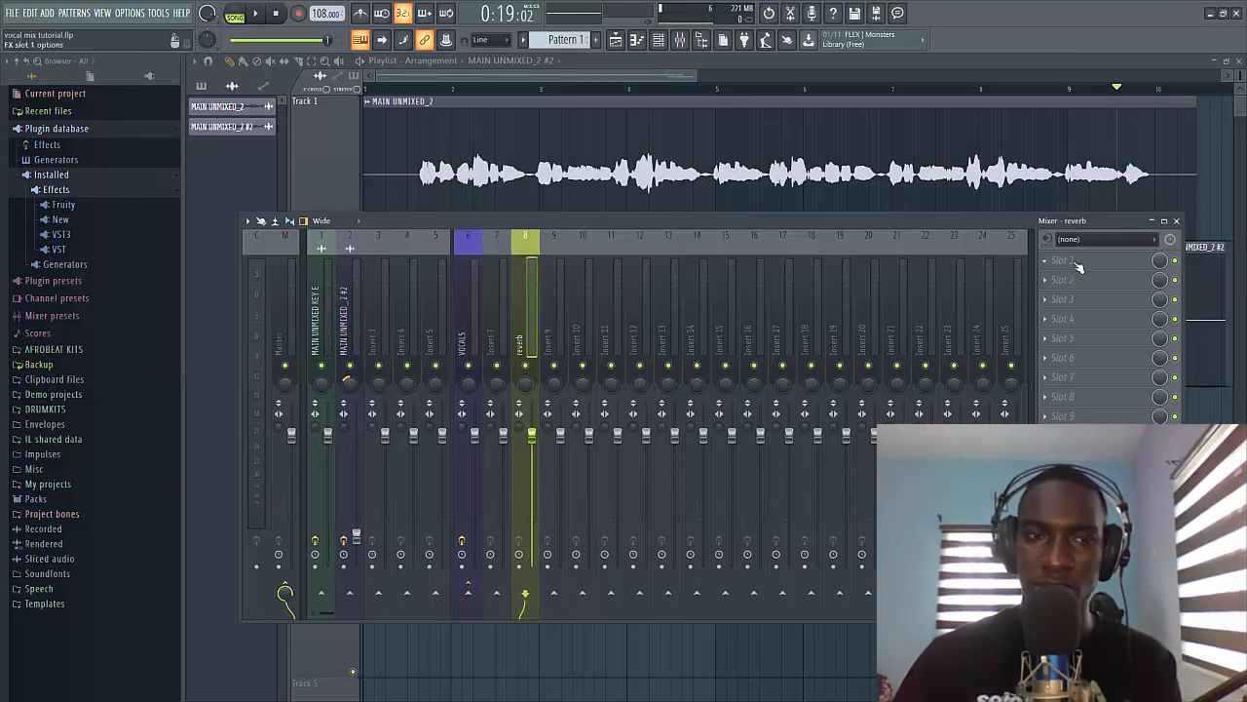
click(60, 249)
scroll(87, 476, down, 10)
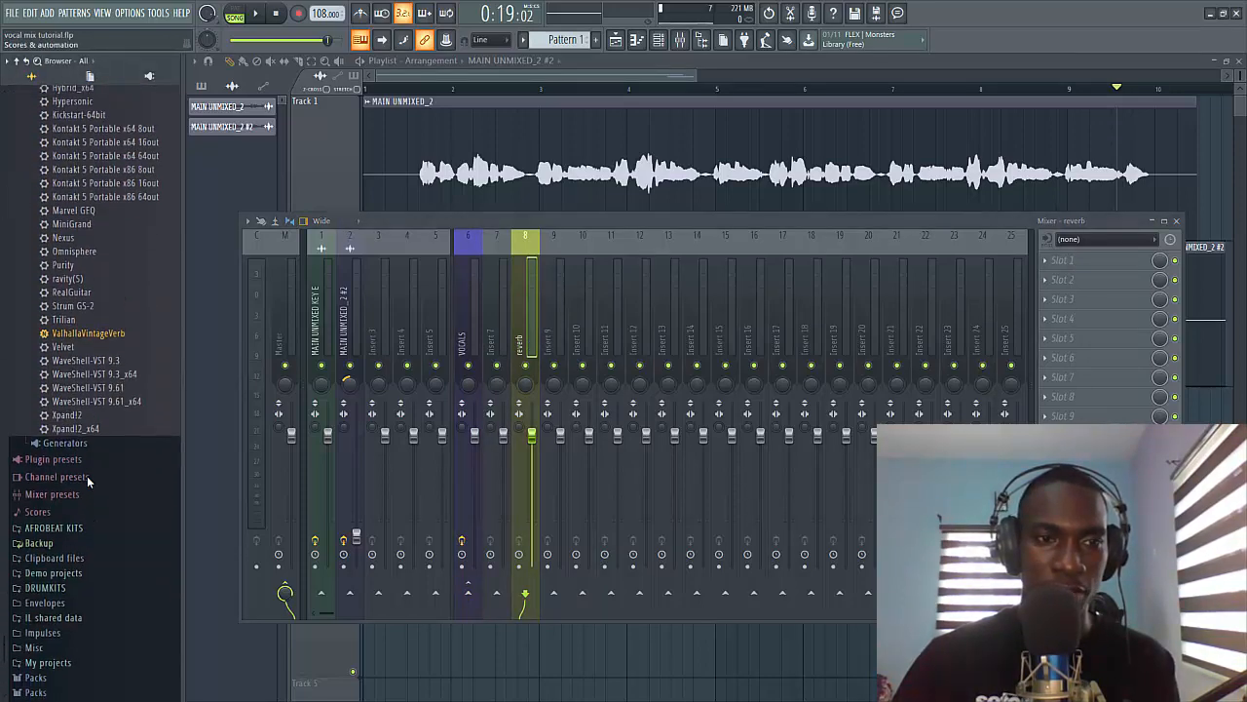
scroll(87, 474, up, 3)
scroll(87, 474, down, 1)
drag(92, 492, 1077, 261)
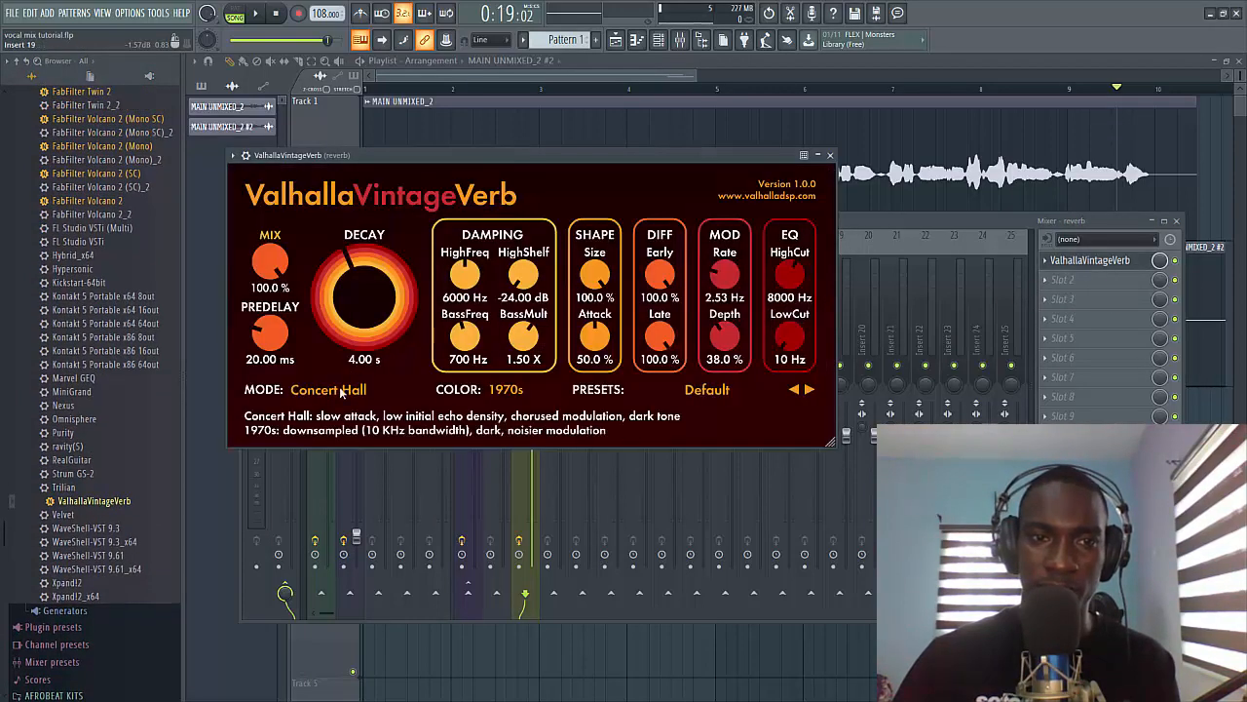
Set the ValhallaVintageVerb mode to Chamber and close the reverb window
click(340, 391)
click(336, 472)
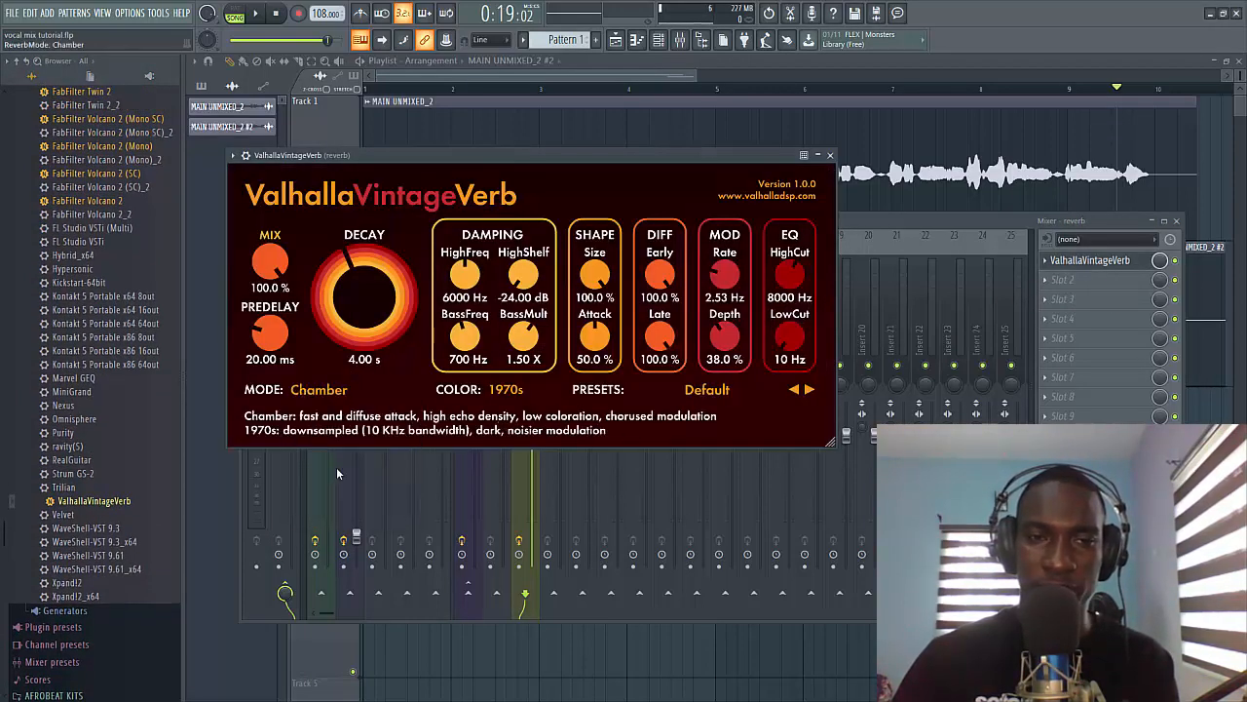
click(830, 156)
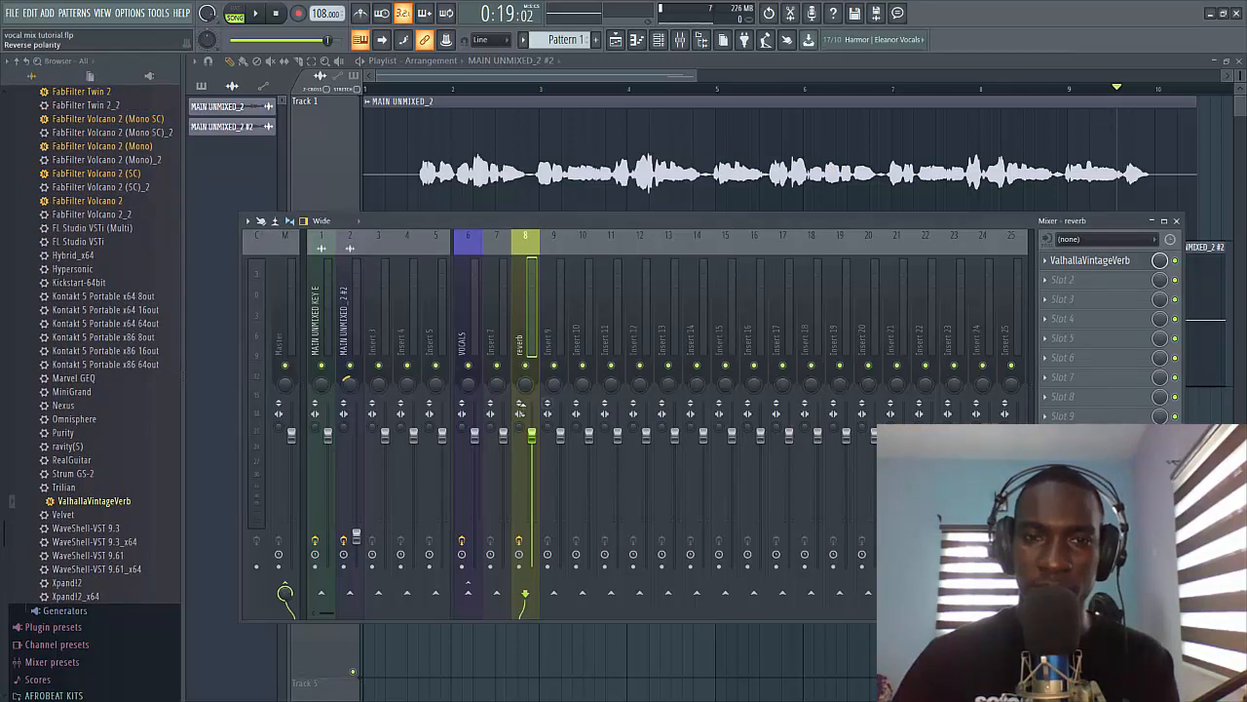
Play the vocal from just before bar 2 and bring the mixer back up
click(432, 91)
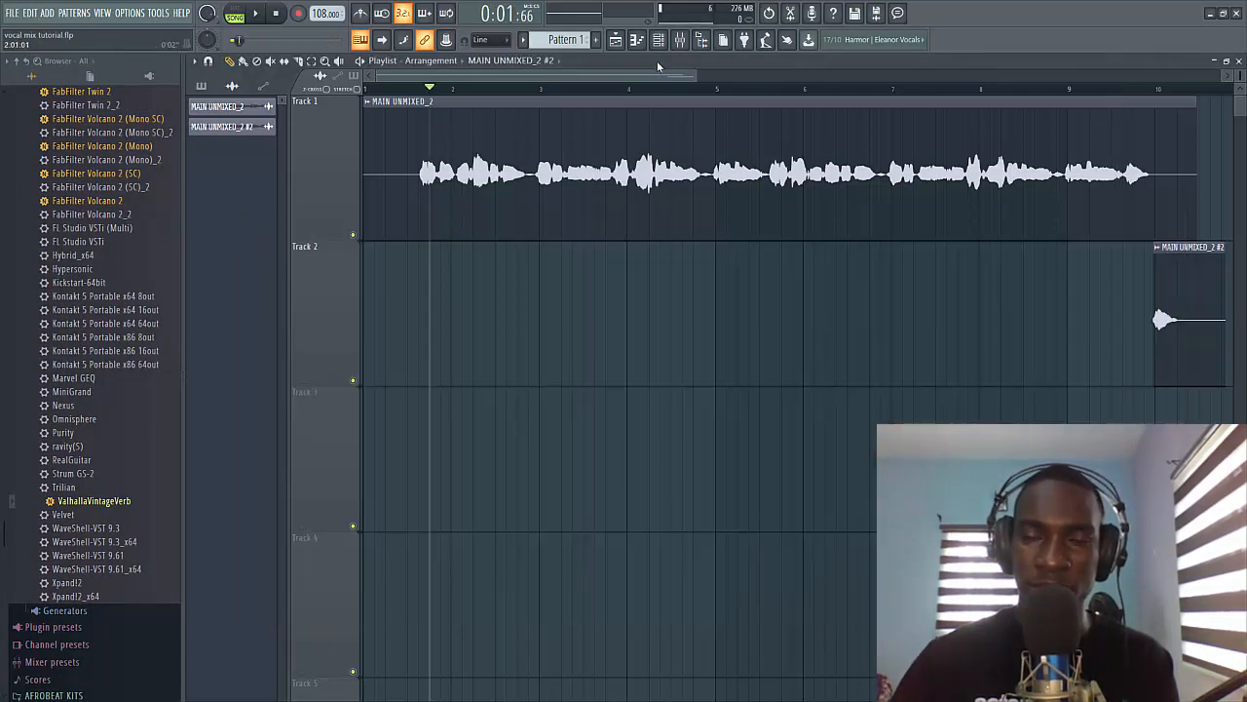
key(space)
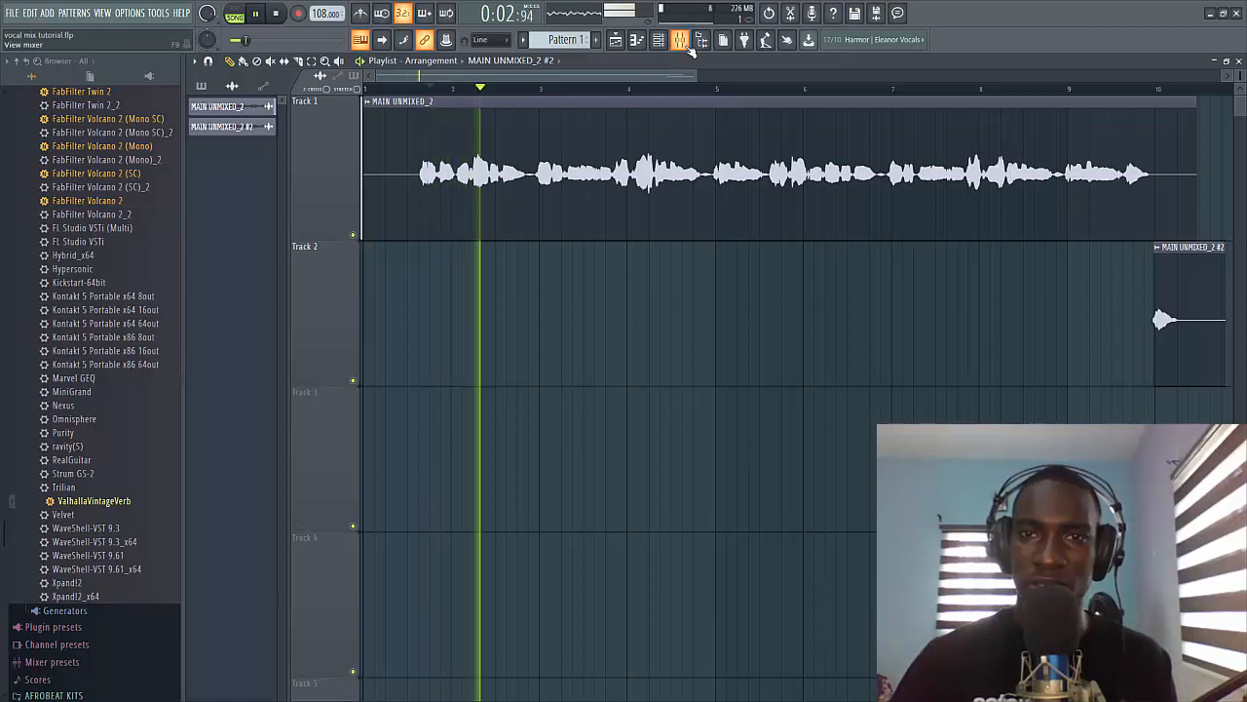
click(680, 39)
key(space)
Load Fruity Send into the fifth effect slot of the VOCALS bus
click(471, 331)
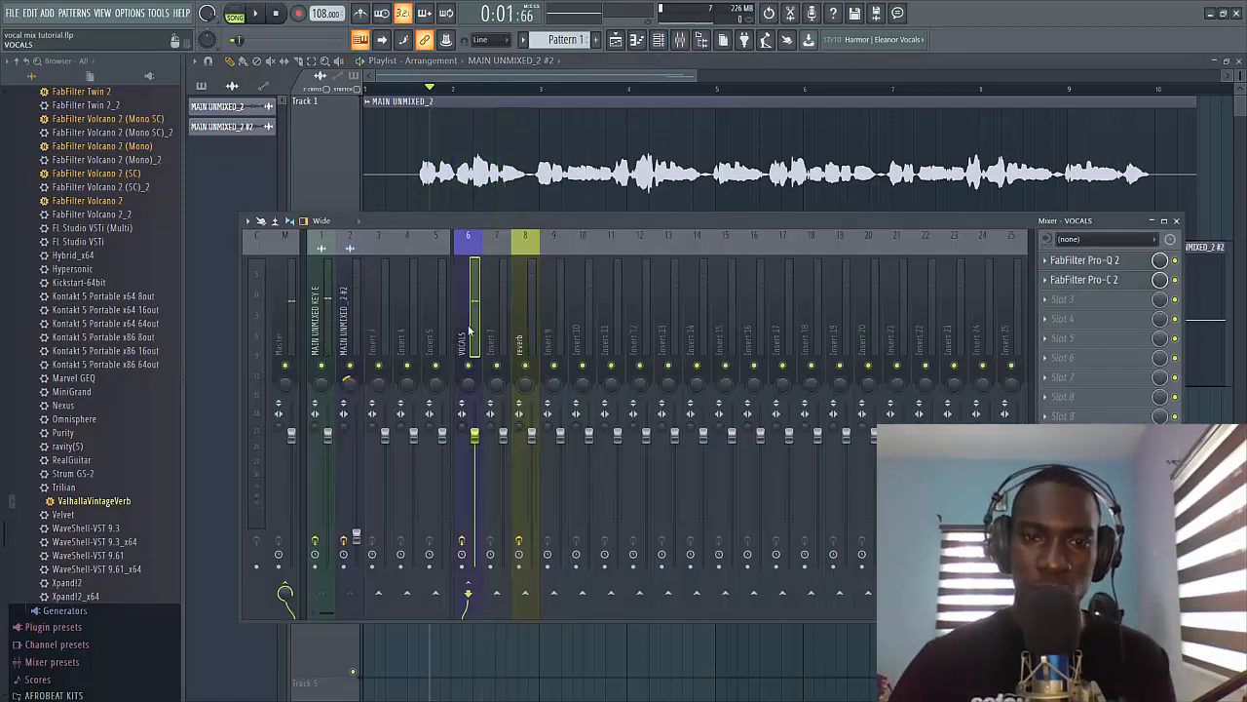
click(520, 327)
click(472, 327)
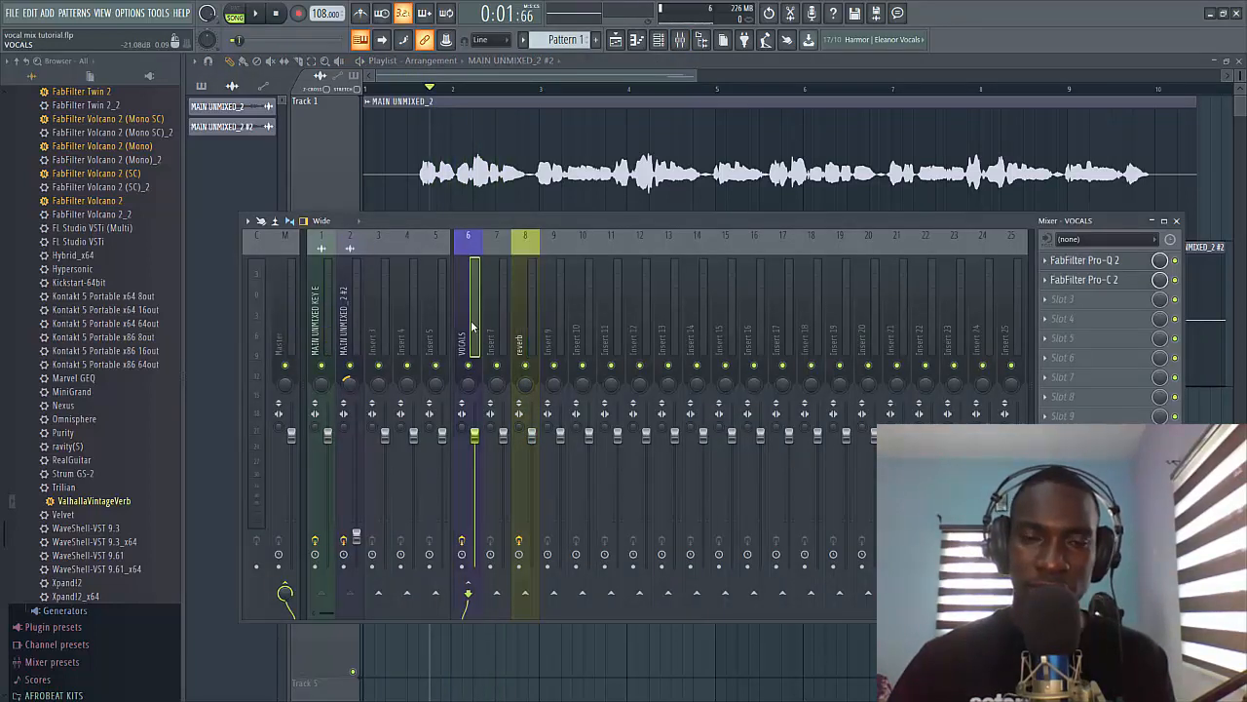
click(1072, 338)
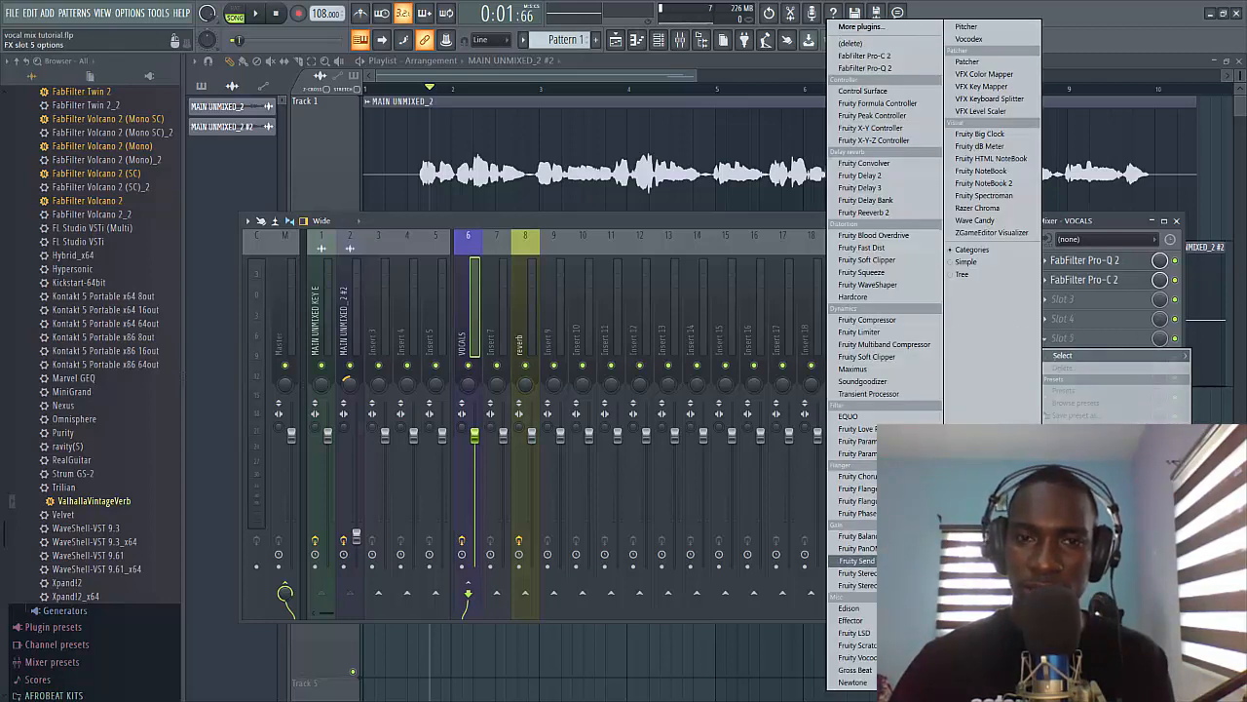
click(858, 561)
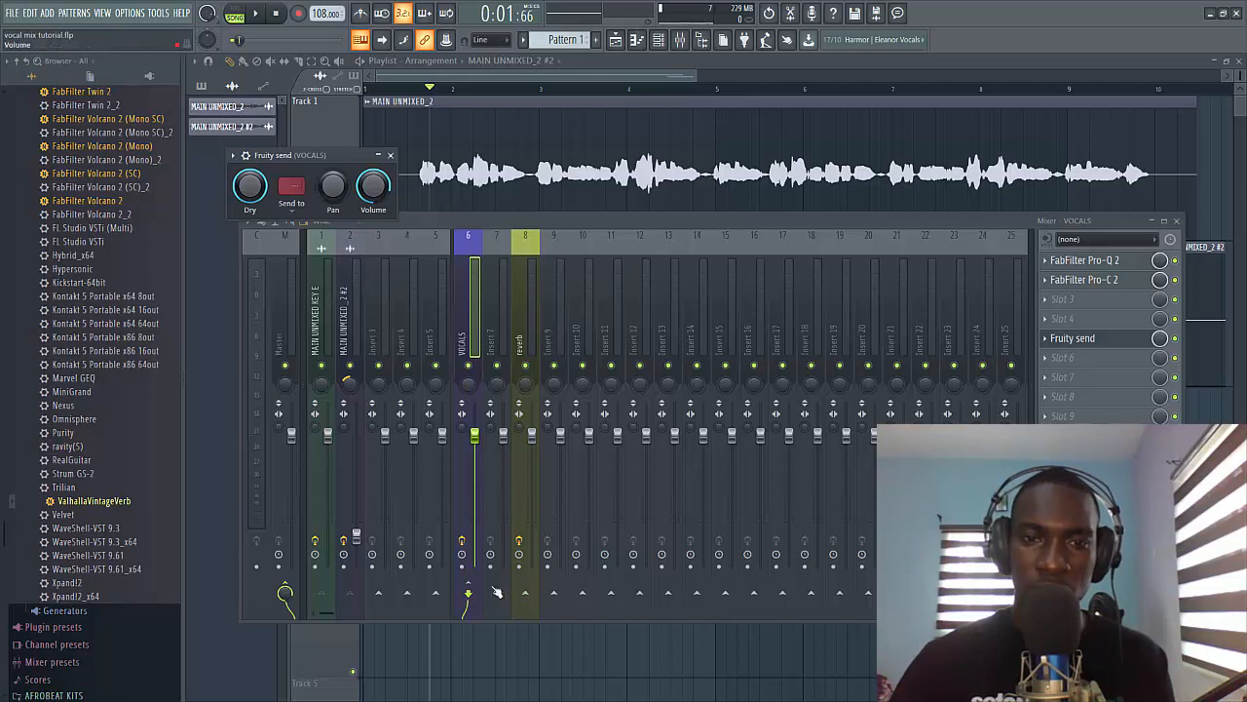
Sidechain the VOCALS bus to the reverb channel and check the routing from both channels
right_click(527, 593)
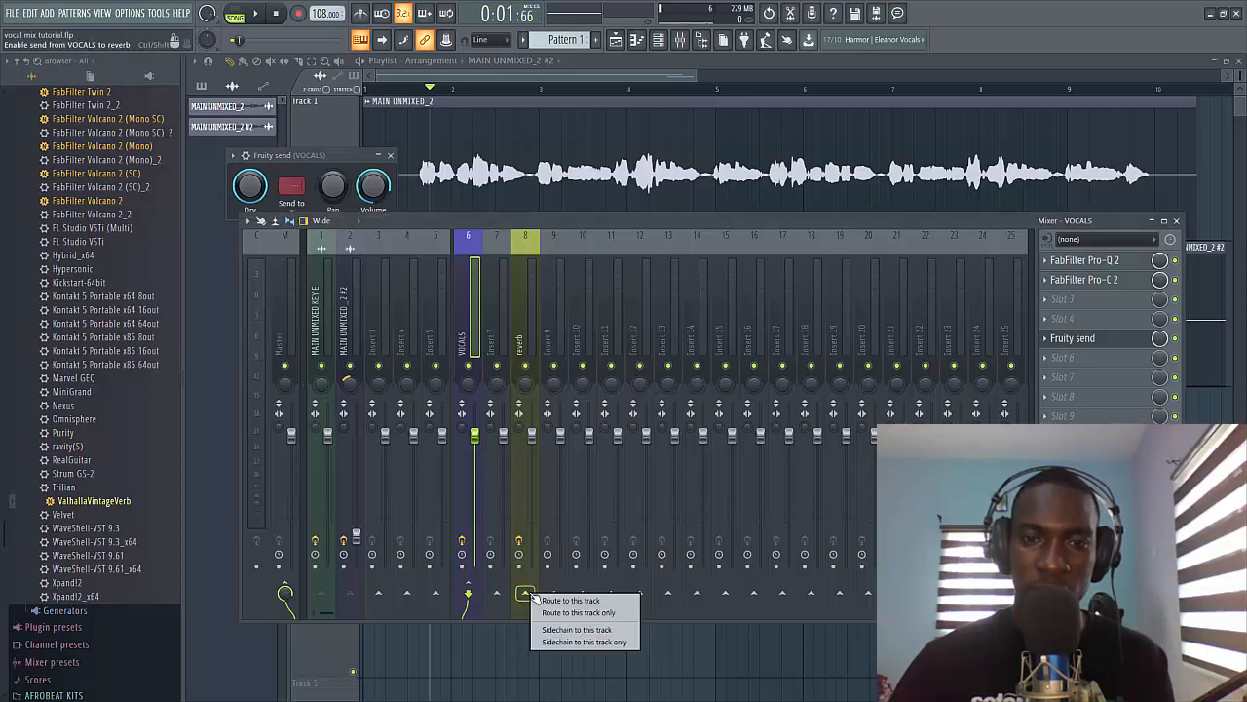
click(577, 628)
click(525, 338)
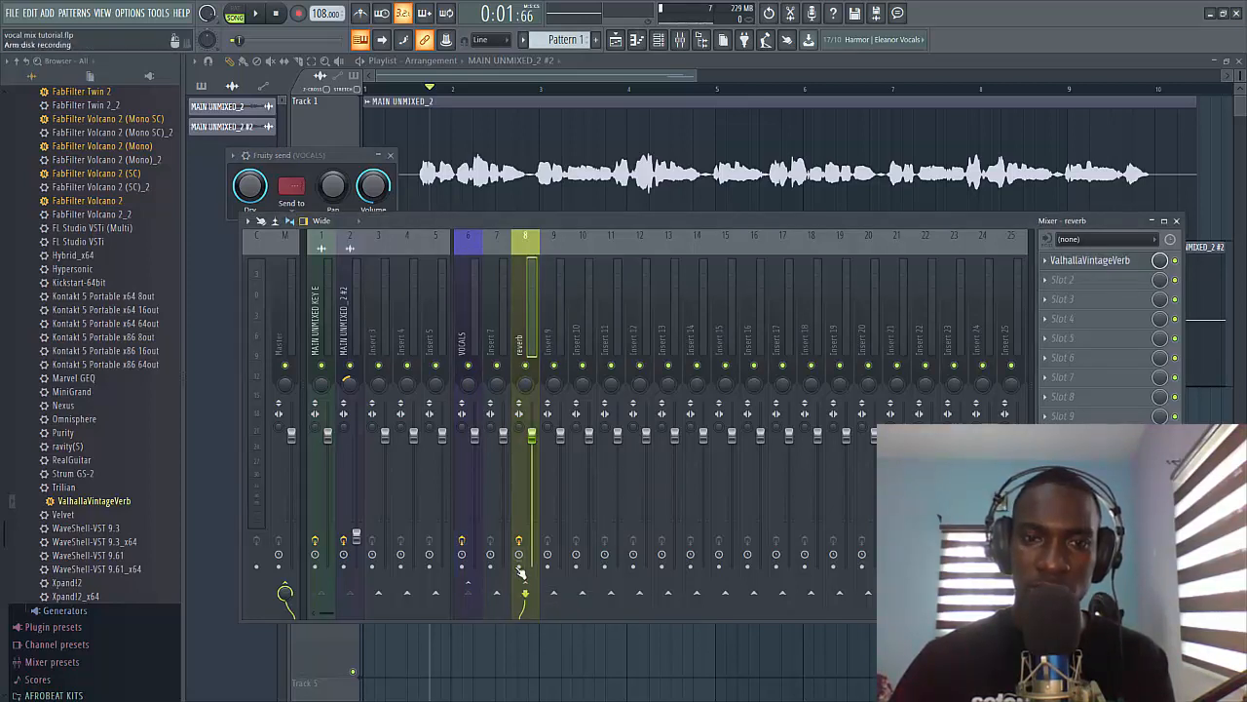
click(470, 336)
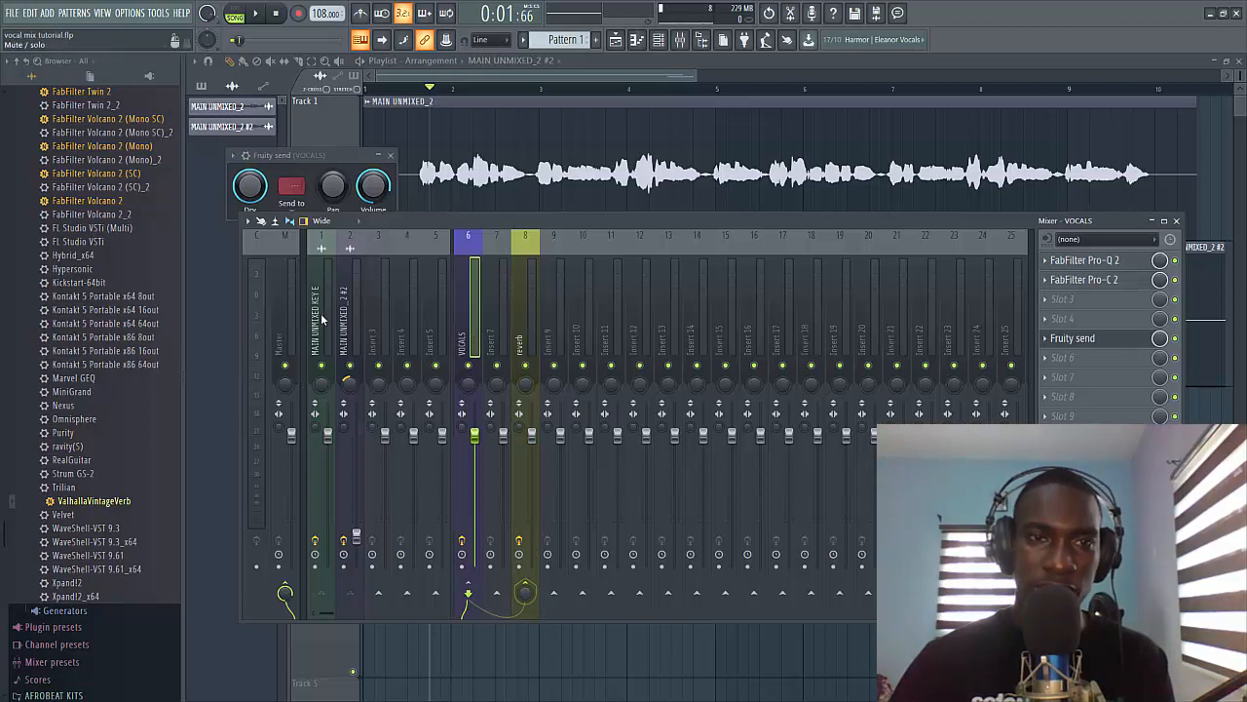
Set the Fruity Send destination to the reverb channel and play the vocal to hear the reverb
click(293, 187)
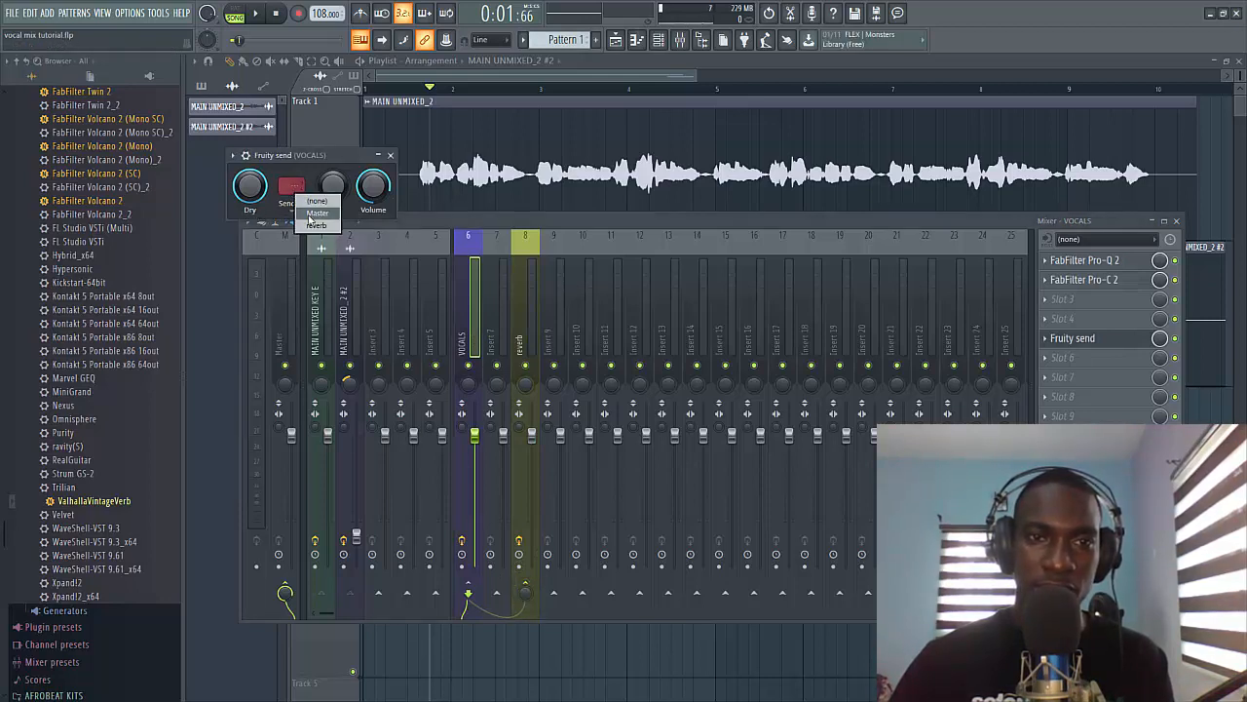
click(316, 225)
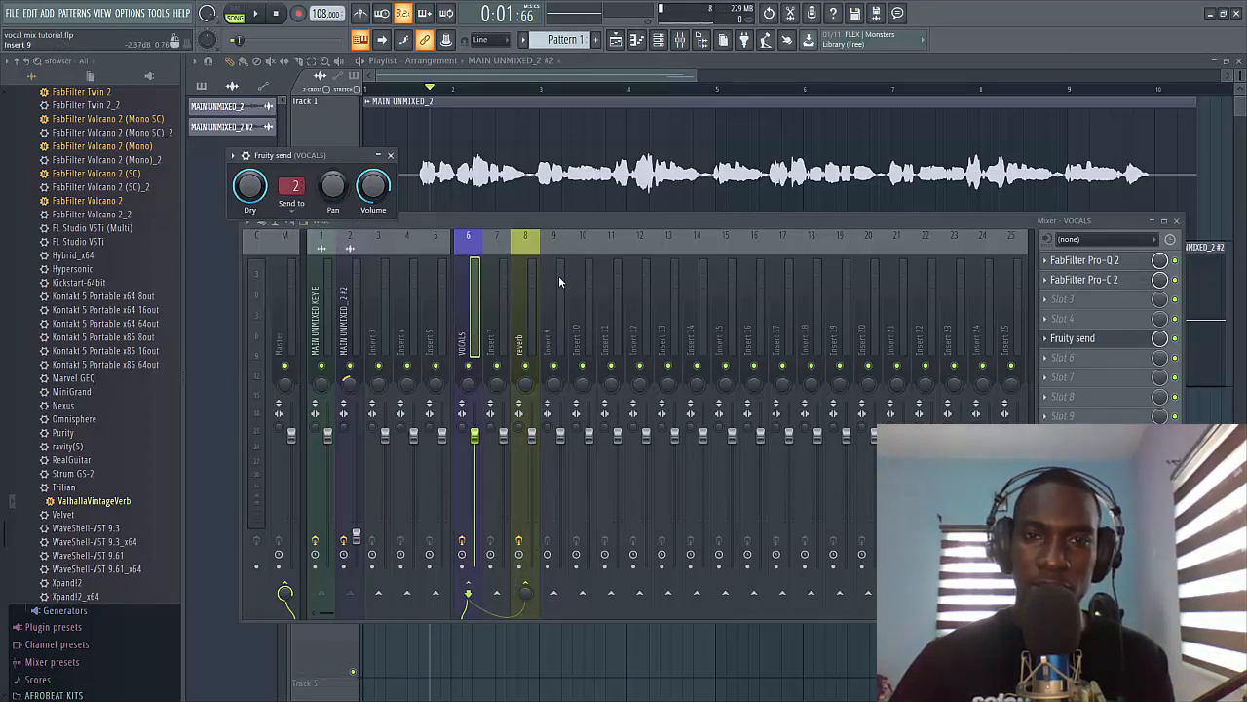
key(space)
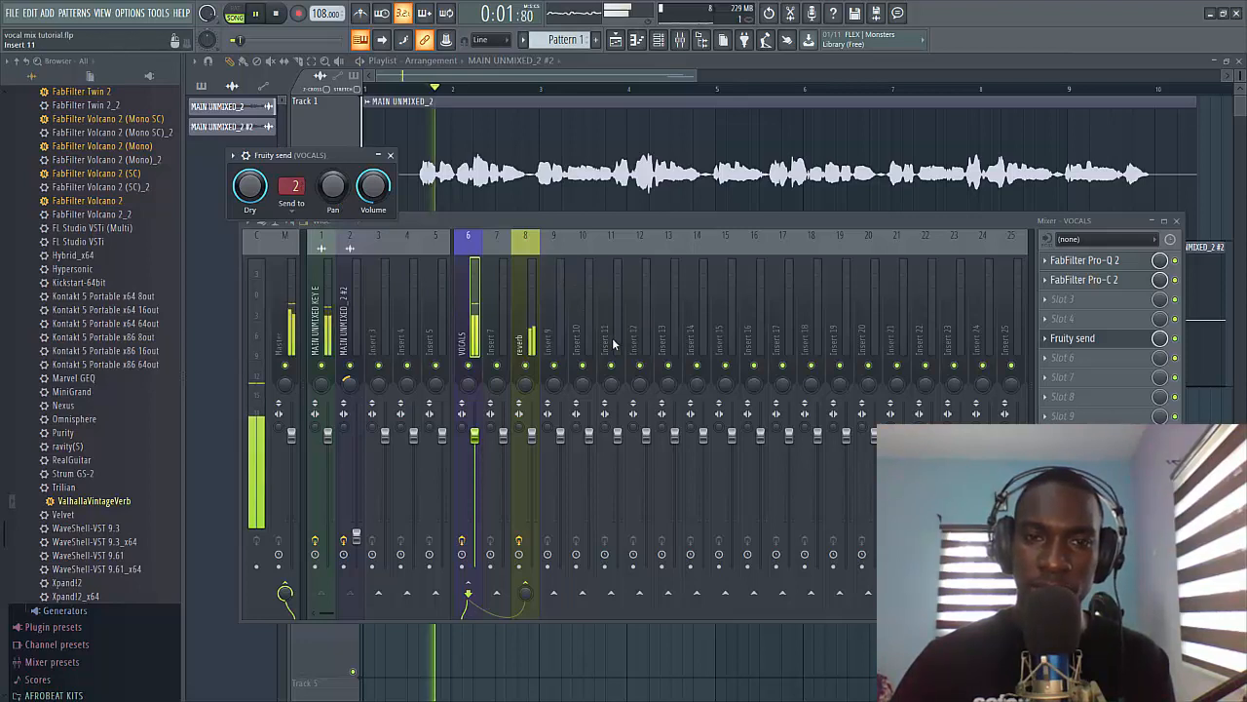
key(space)
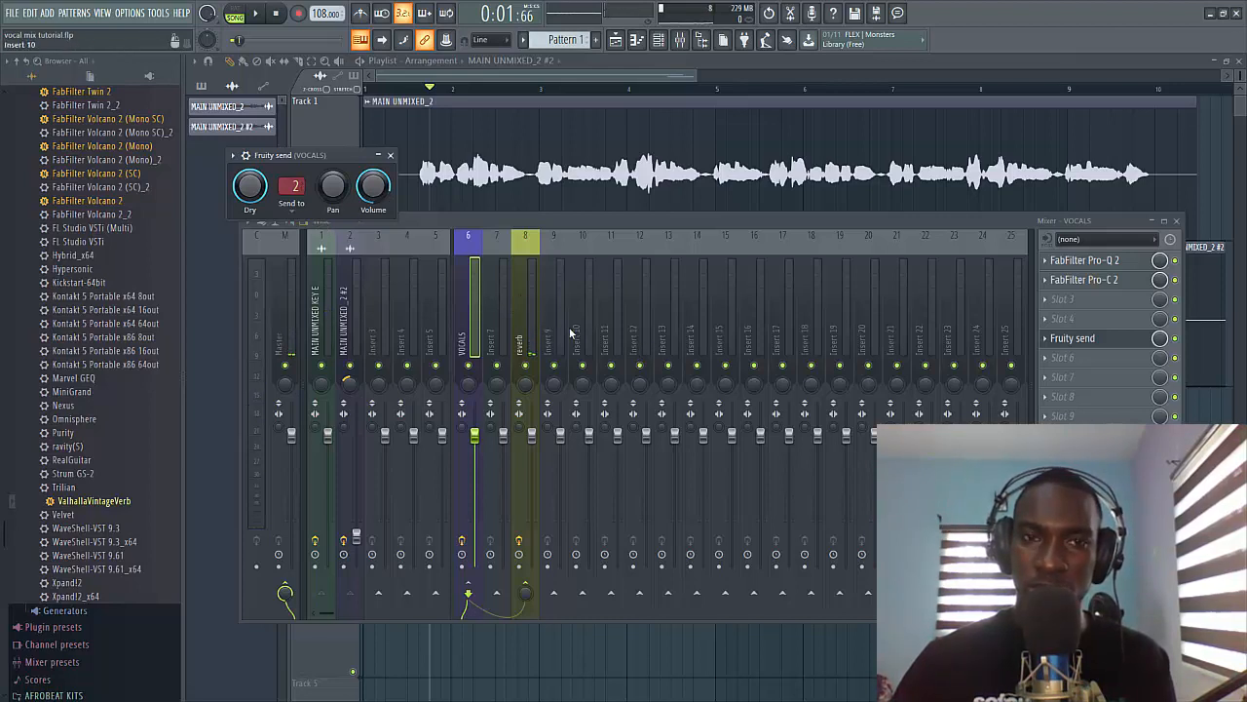
Load Fruity Parametric EQ 2 into the reverb channel's sixth effect slot and move its window clear of the channel strips
click(522, 326)
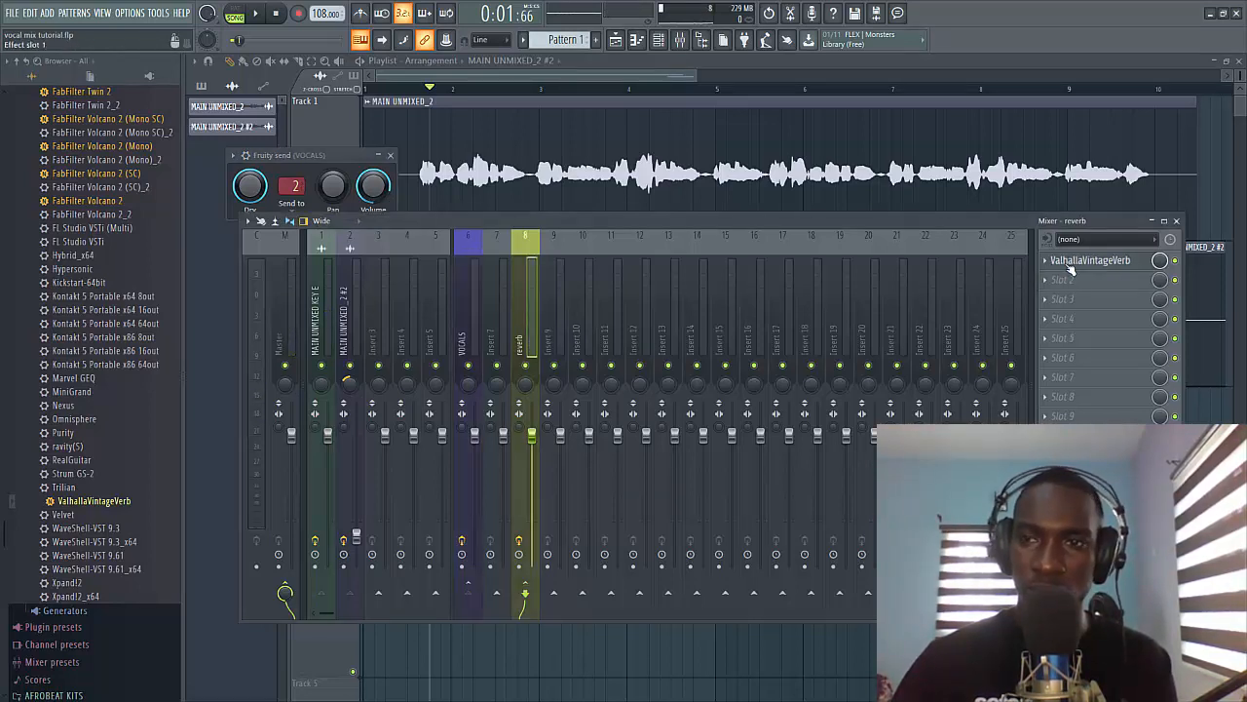
click(1072, 361)
mouse_move(1067, 374)
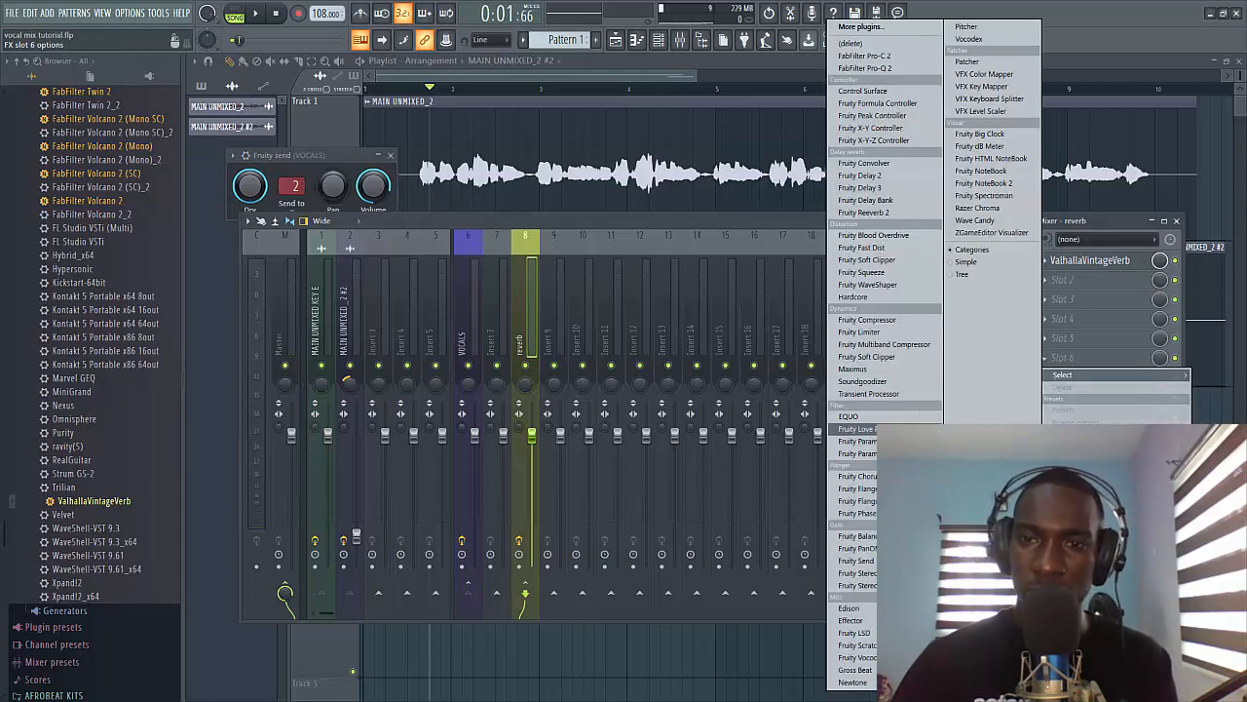
click(858, 453)
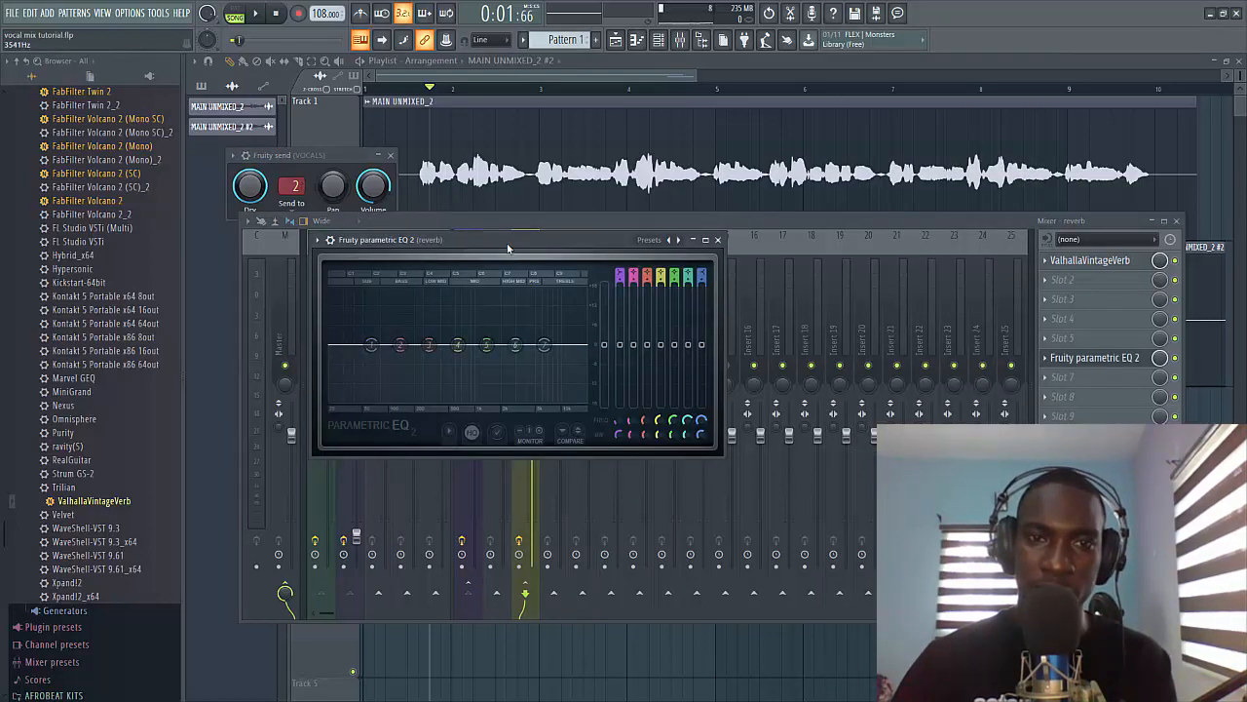
drag(405, 380, 761, 361)
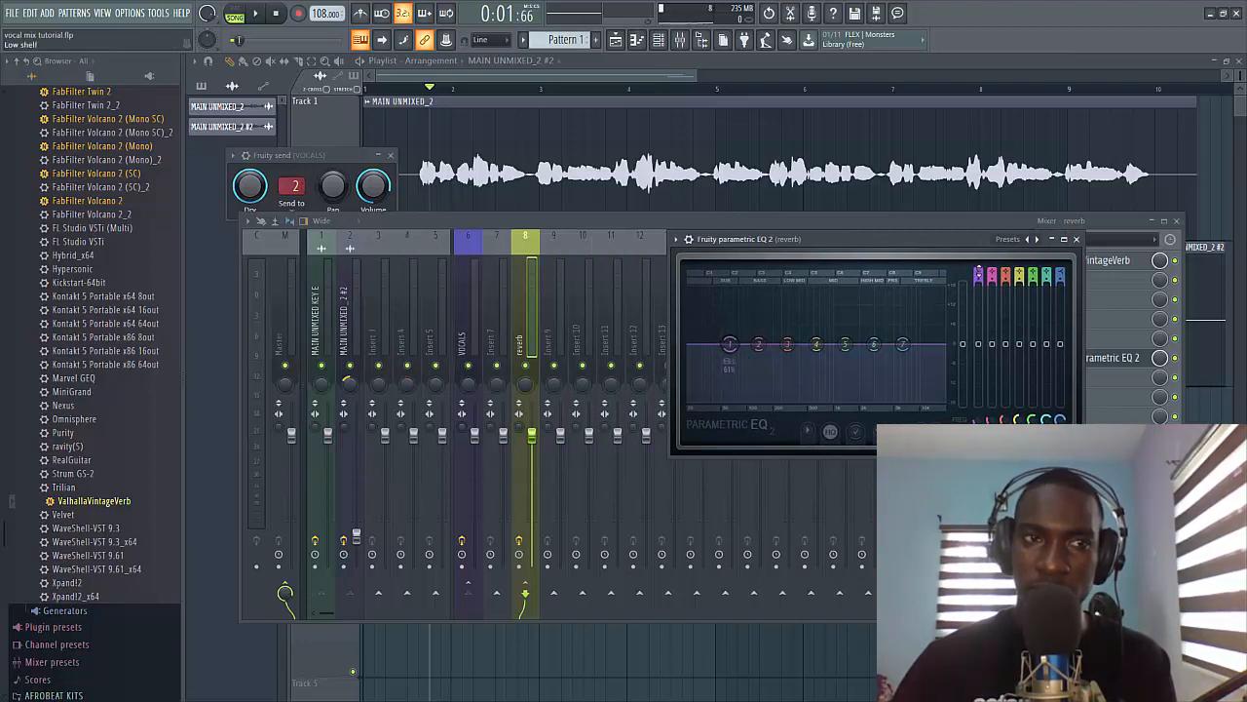
Turn band 1 of the reverb EQ into a high-pass filter at about 242 Hz, and play the vocal
drag(978, 275, 978, 296)
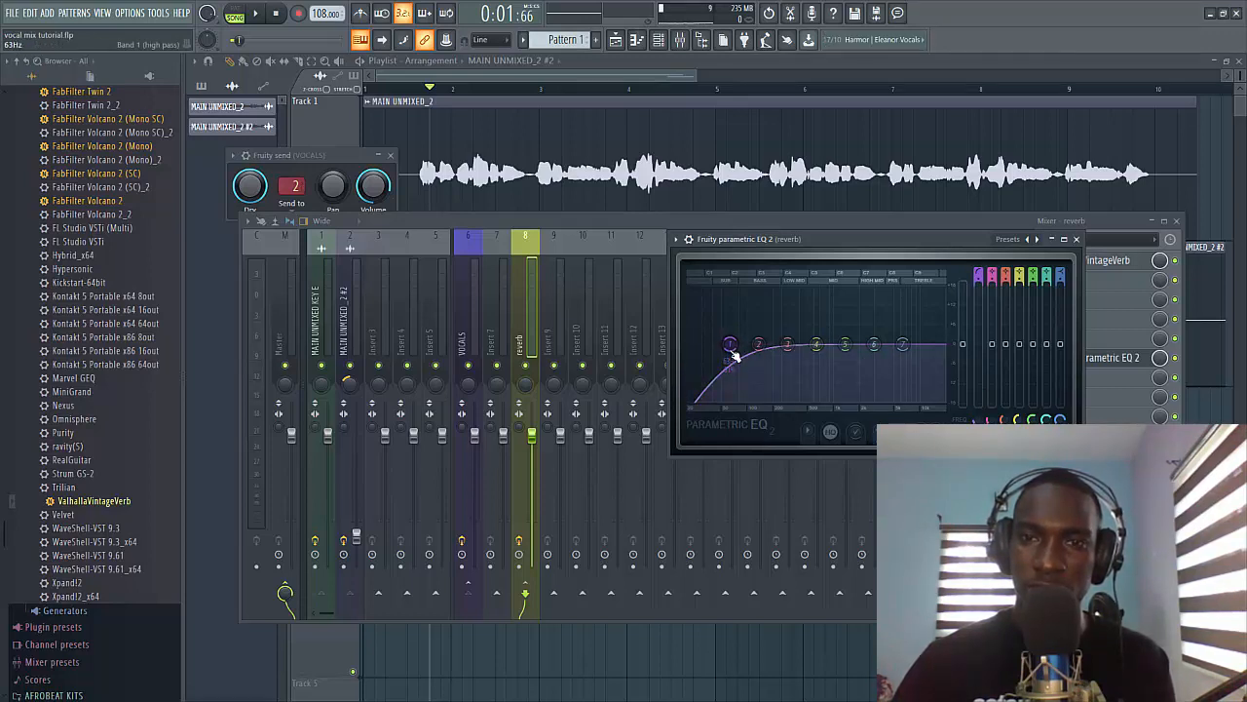
drag(732, 353, 783, 345)
key(space)
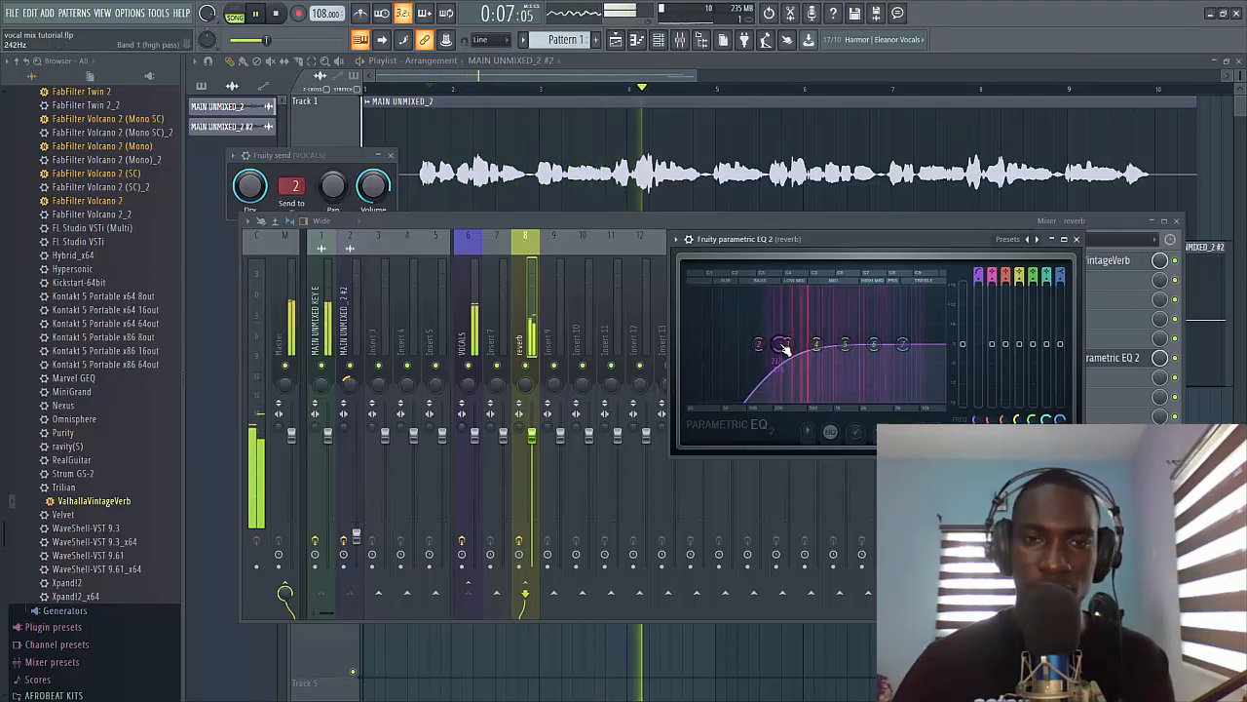
key(space)
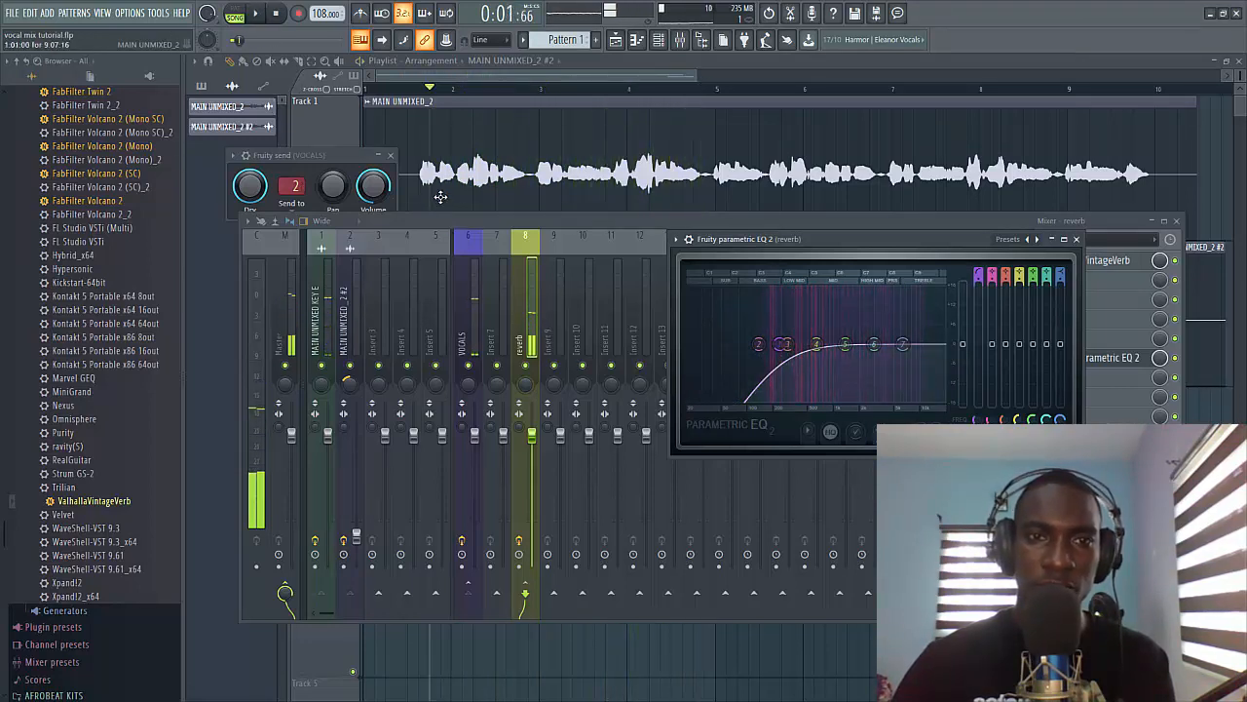
Move the VOCALS Fruity Send window above the mixer, lower its send volume to about -16.1 dB, and play the vocal
click(337, 159)
drag(337, 159, 445, 128)
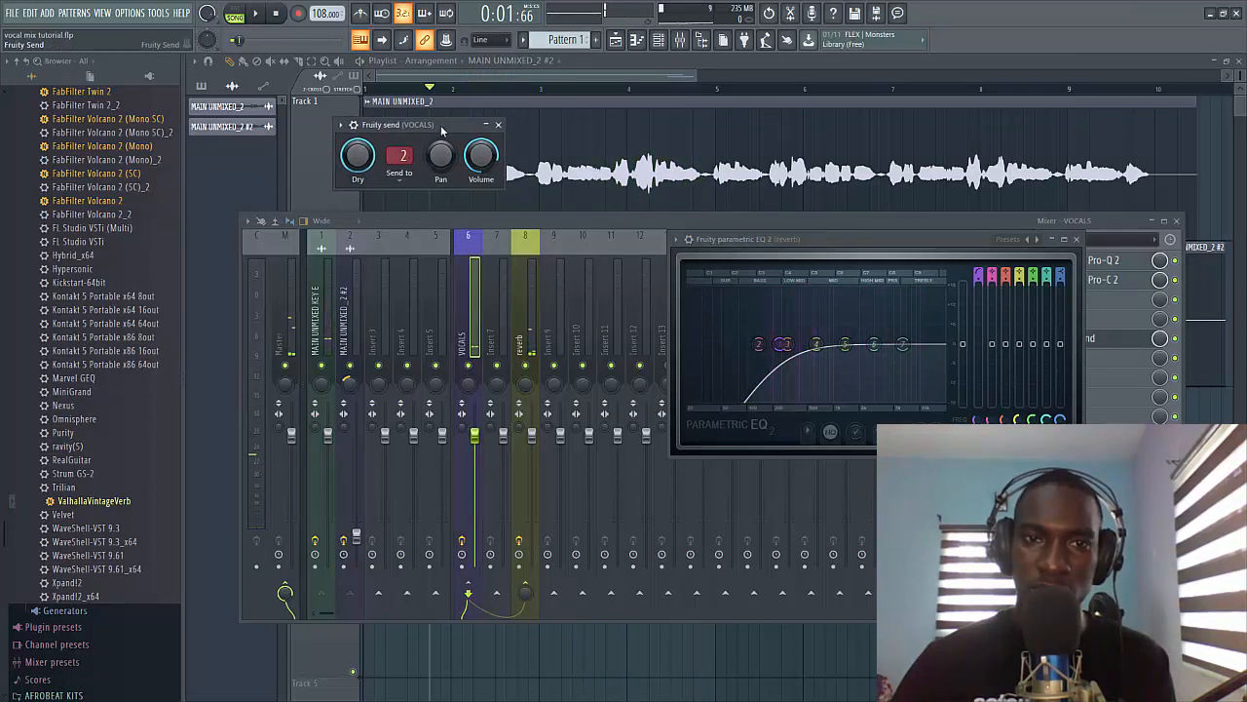
drag(484, 180, 484, 218)
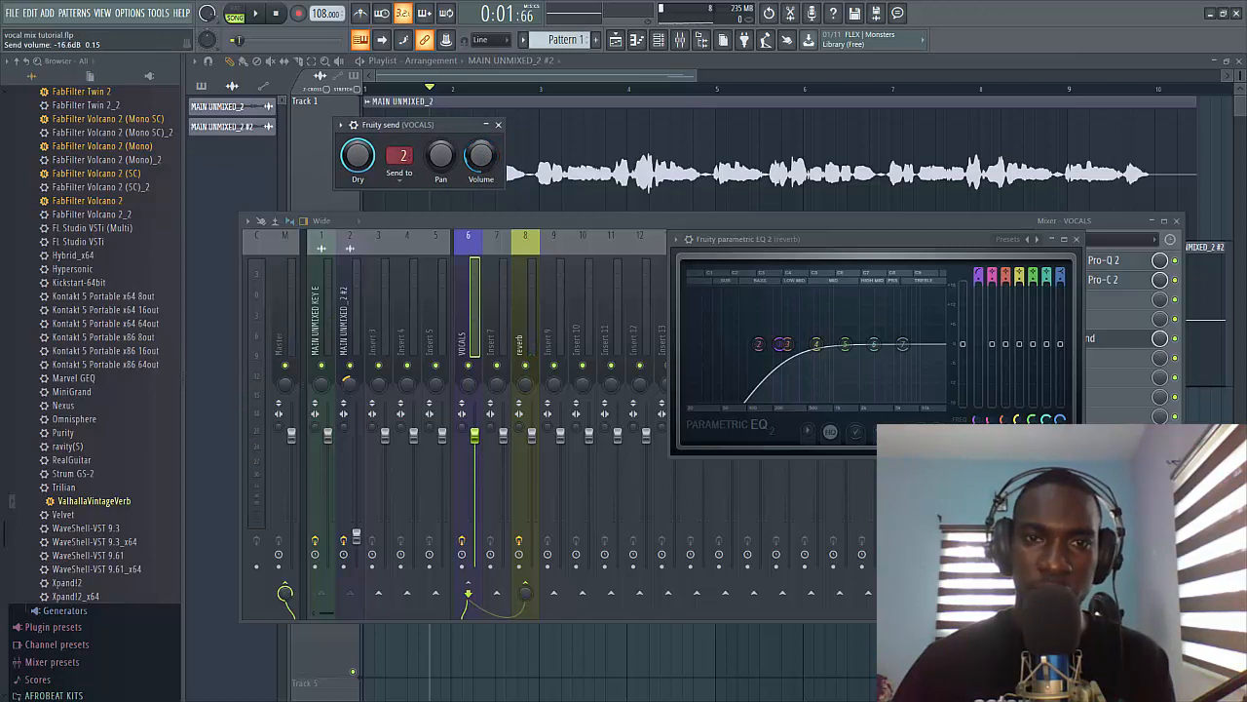
key(space)
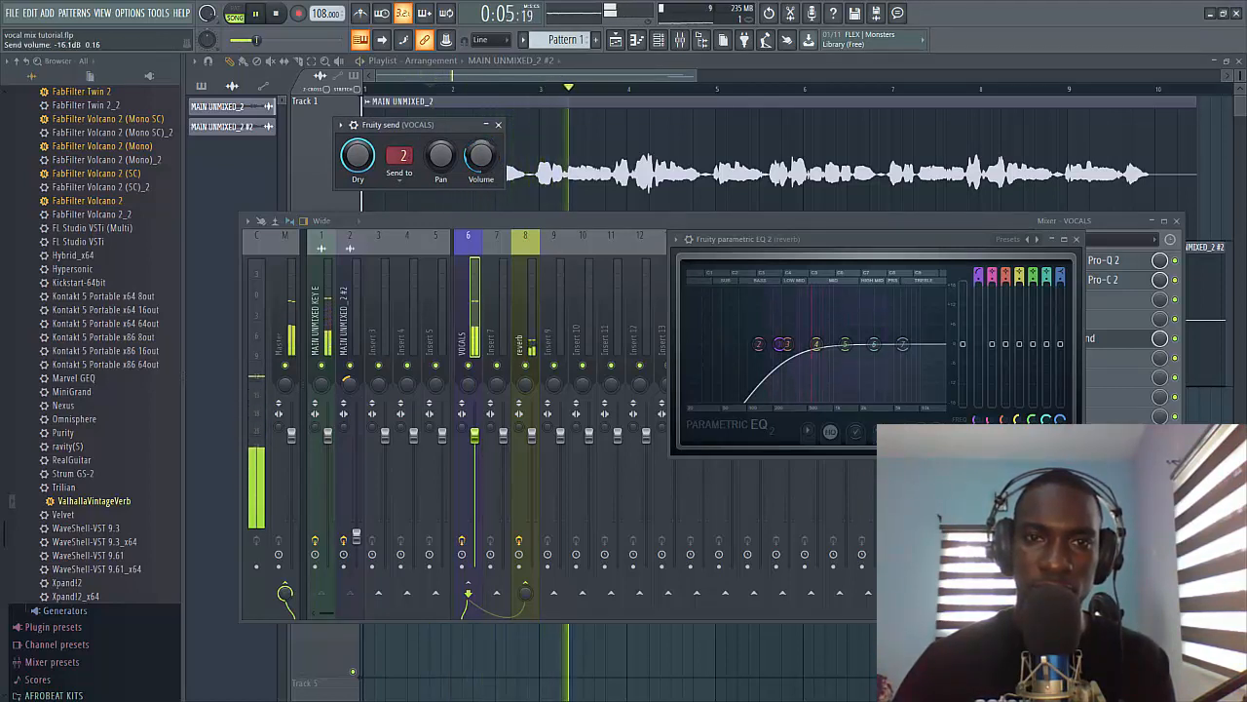
Adjust band 7, the highest band of the reverb channel's EQ, and choose a setting for it from its options
click(779, 346)
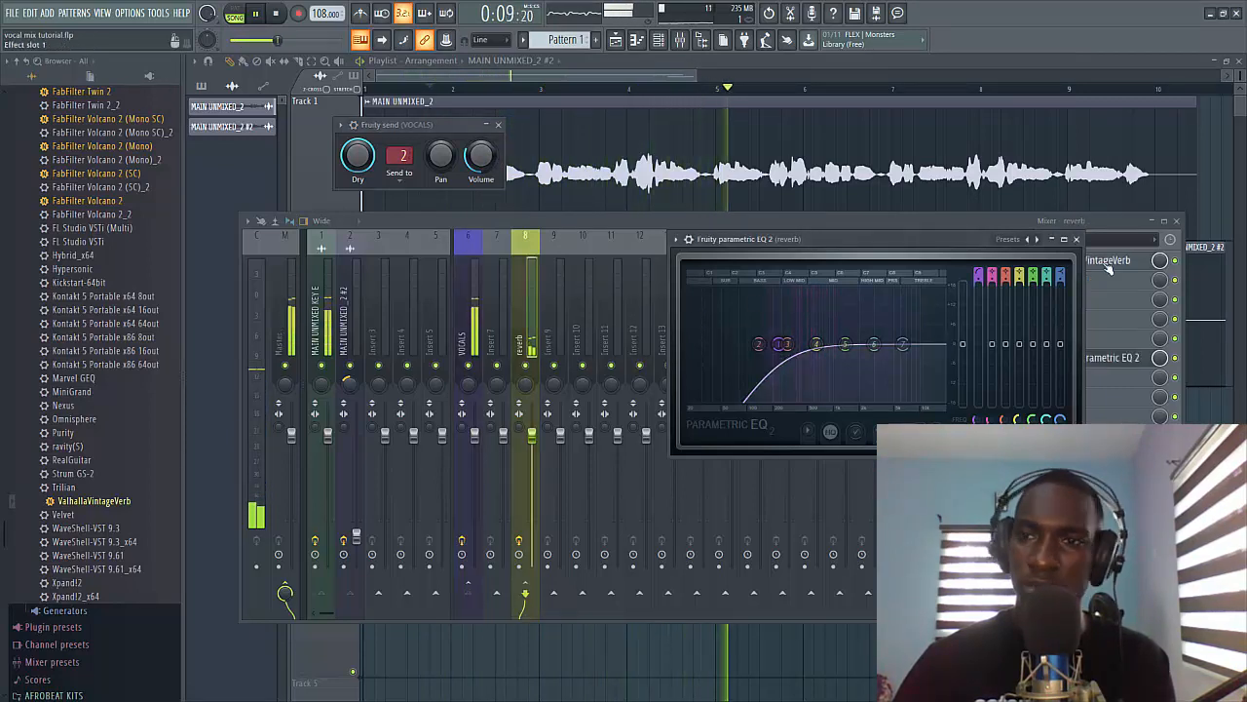
mouse_move(907, 349)
mouse_down()
mouse_move(873, 355)
mouse_move(907, 343)
mouse_move(892, 334)
mouse_up()
right_click(904, 340)
click(922, 355)
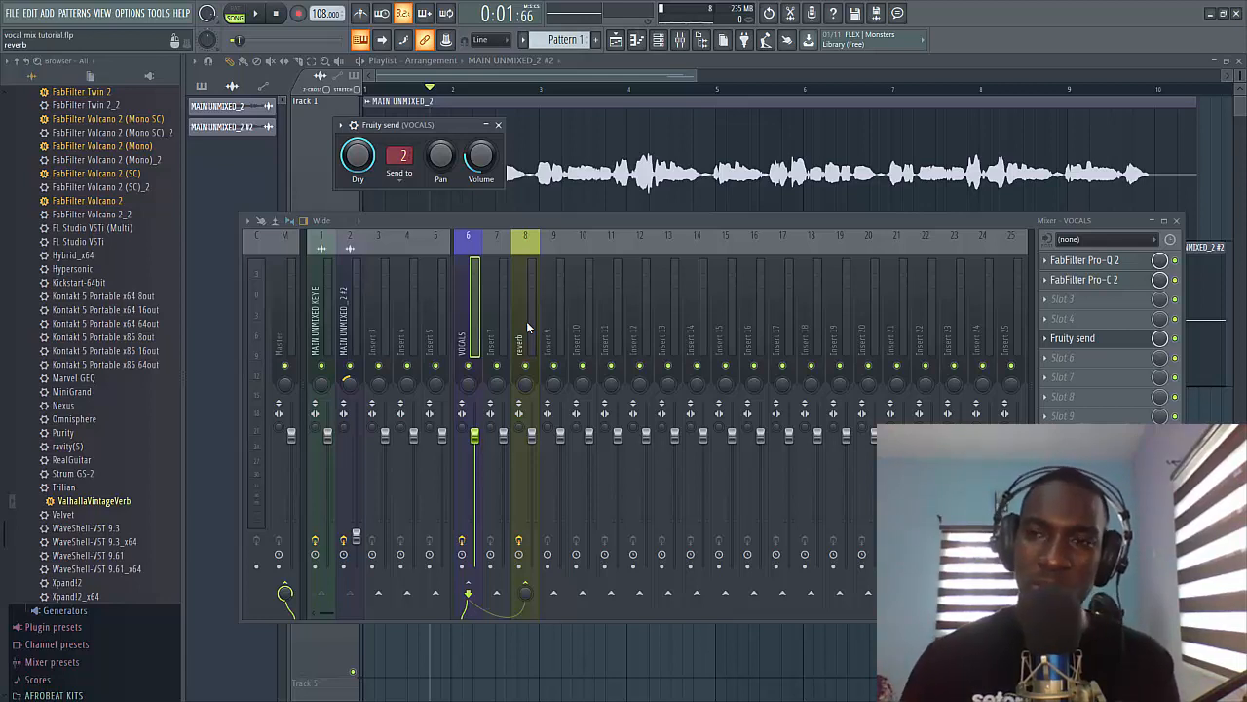
Hide the mixer, fit both vocal clips in the playlist with more bars and shorter tracks, and show the mixer again
click(670, 72)
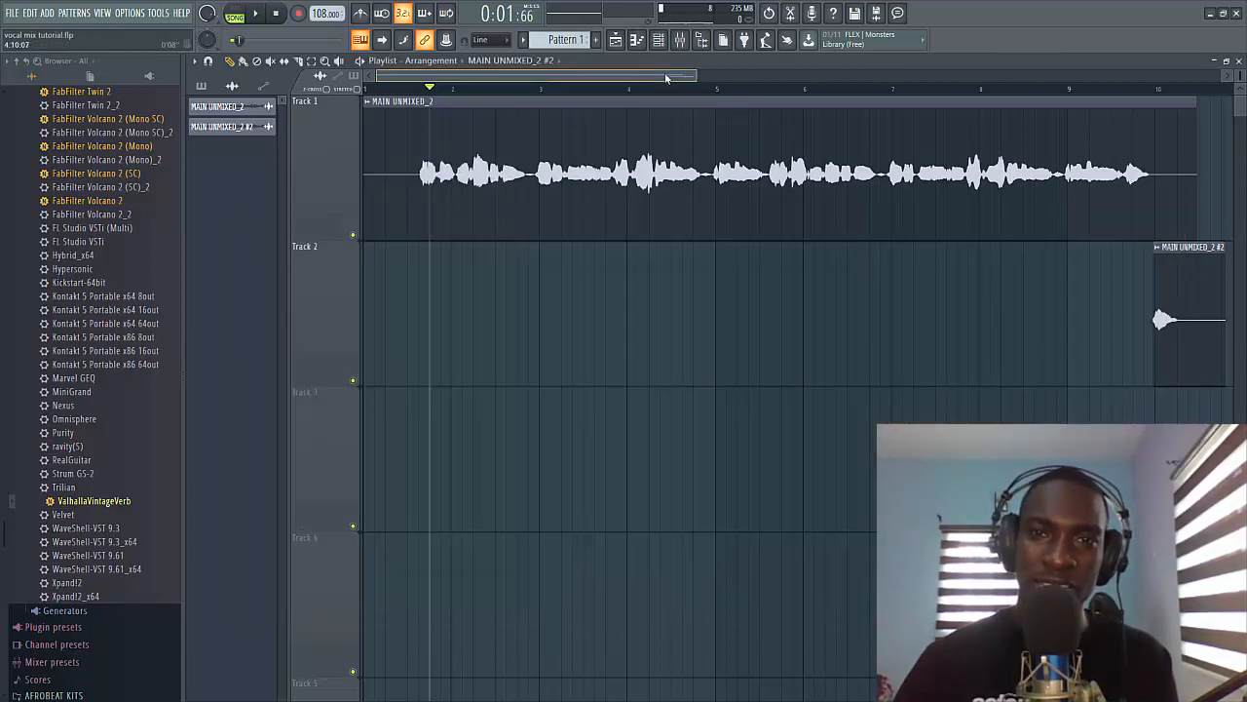
drag(683, 78, 808, 71)
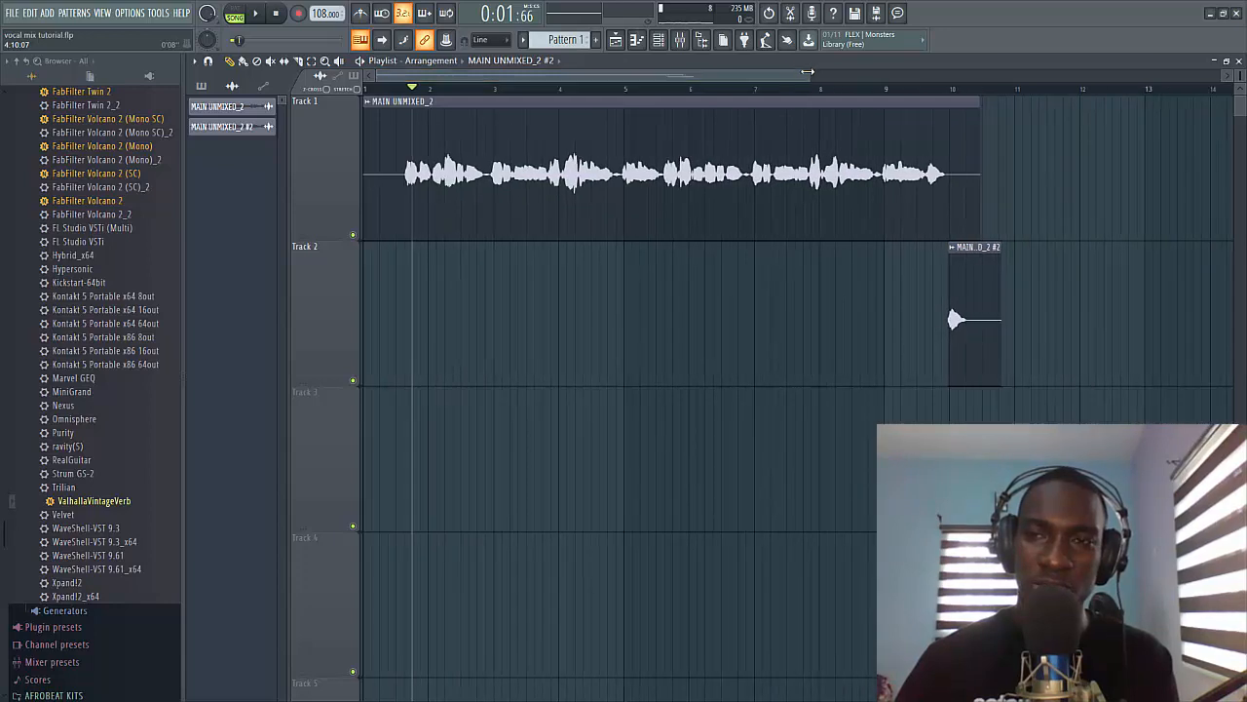
drag(1240, 76, 1239, 94)
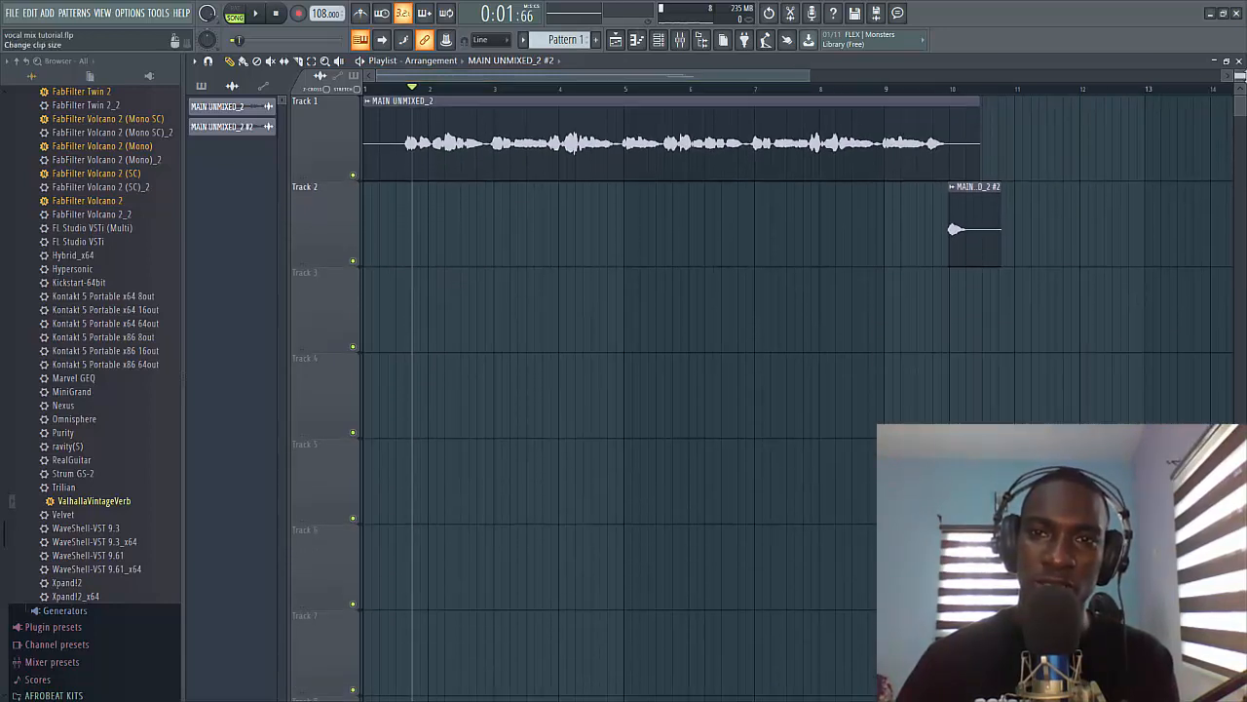
click(688, 48)
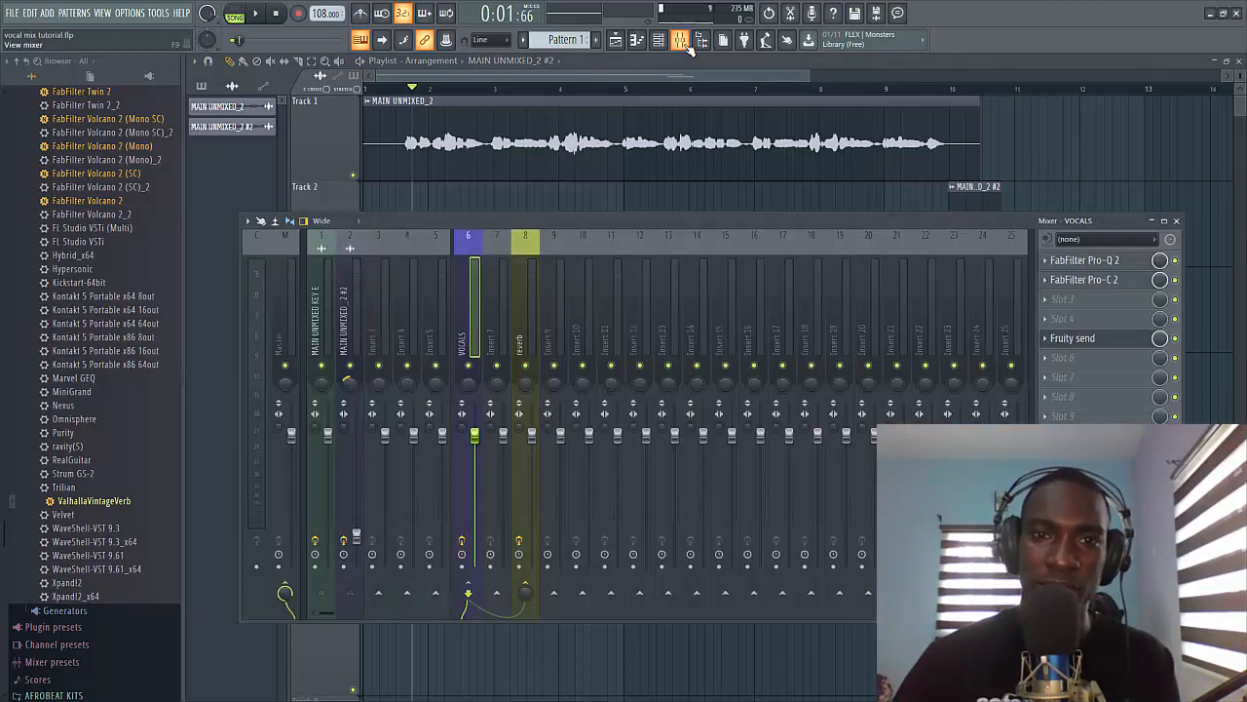